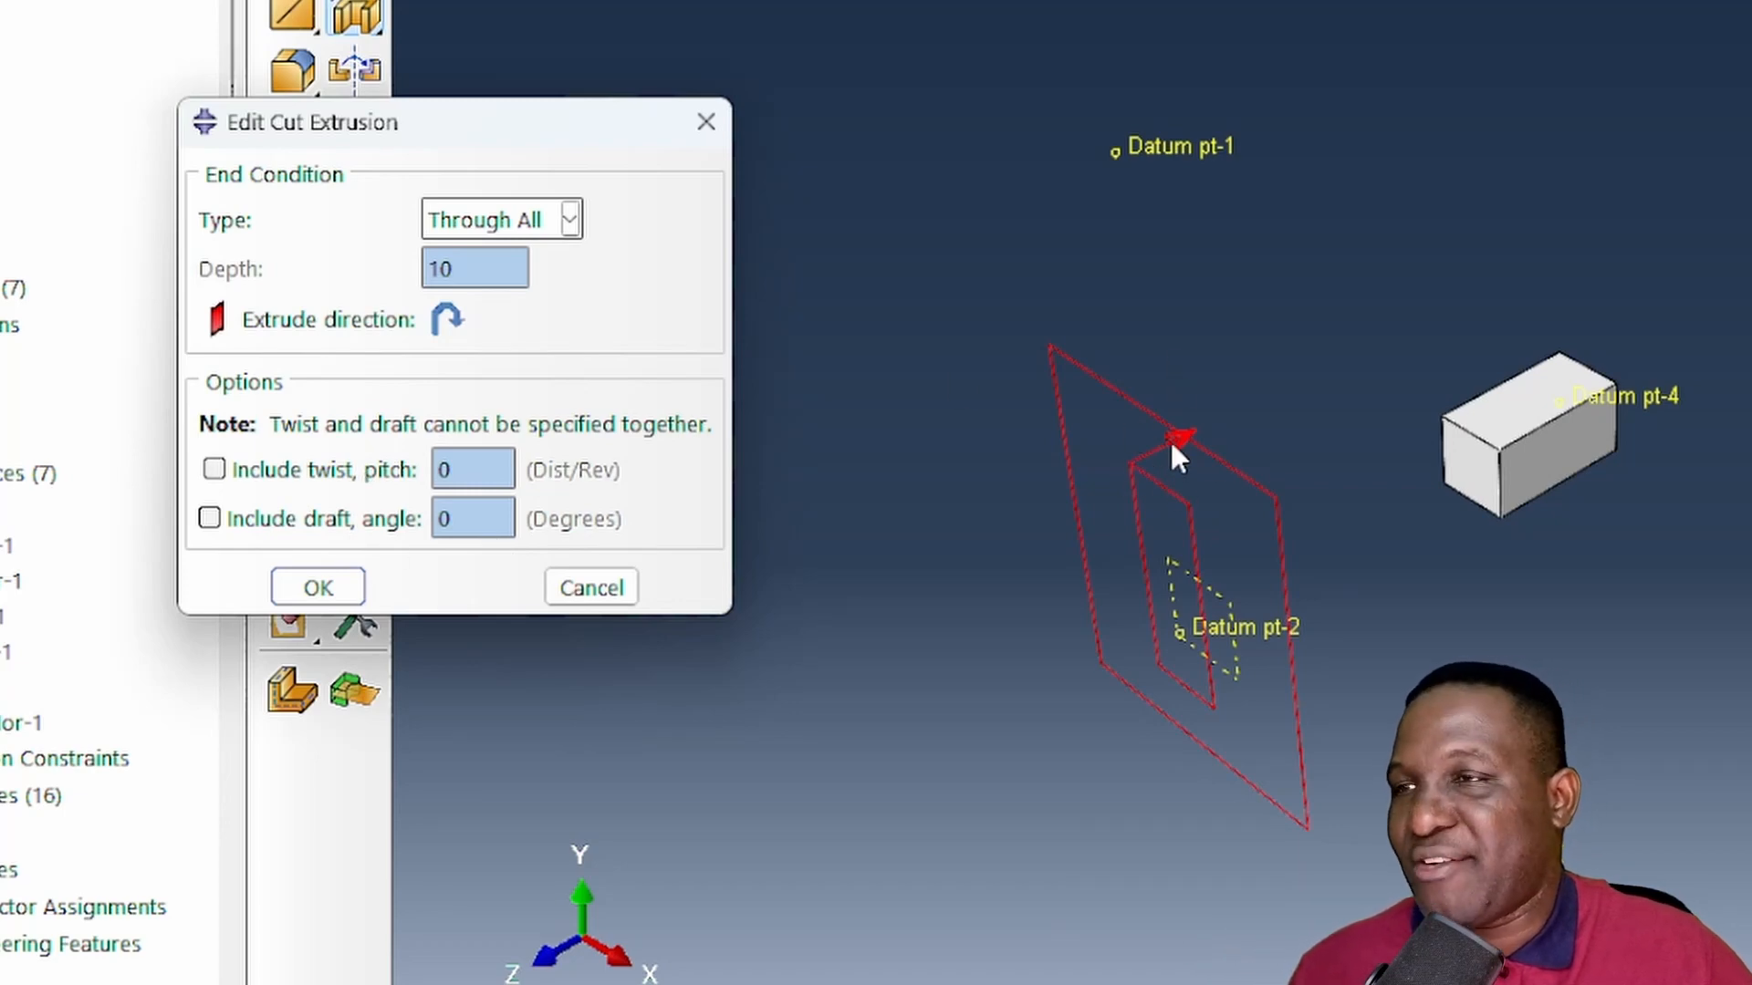
- Apply the Through All extruded cut to the Box part and inspect the result in the Assembly module
click(316, 587)
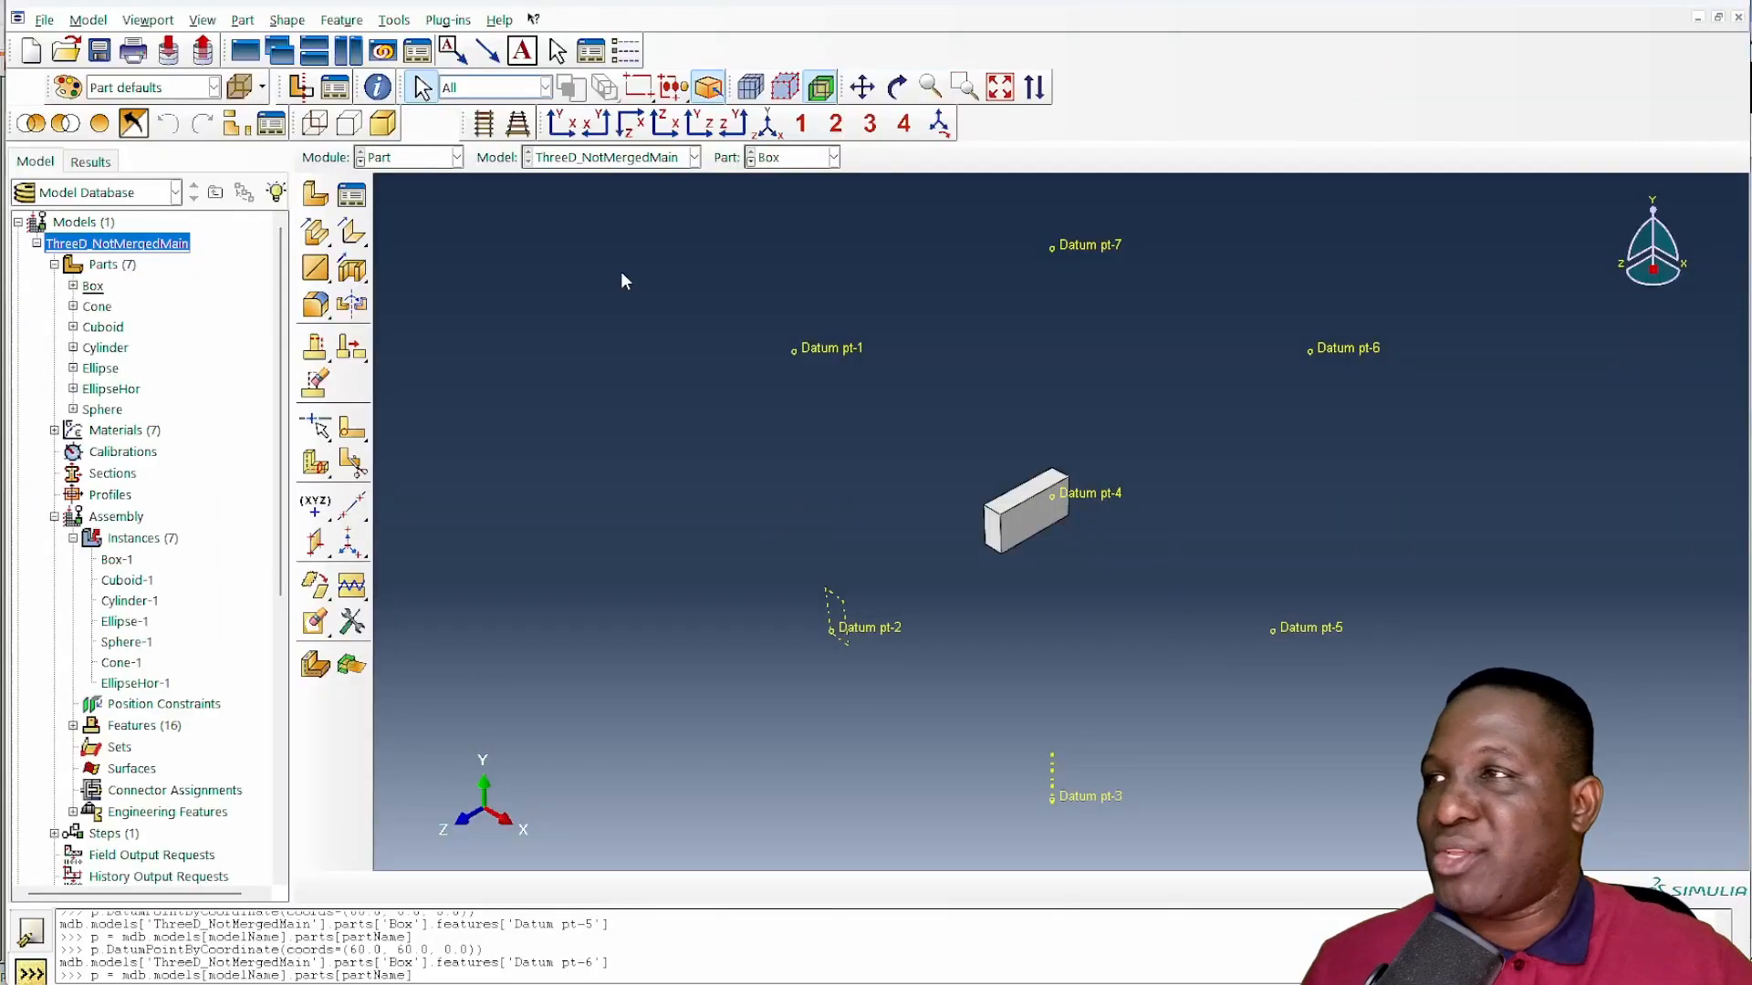
click(410, 157)
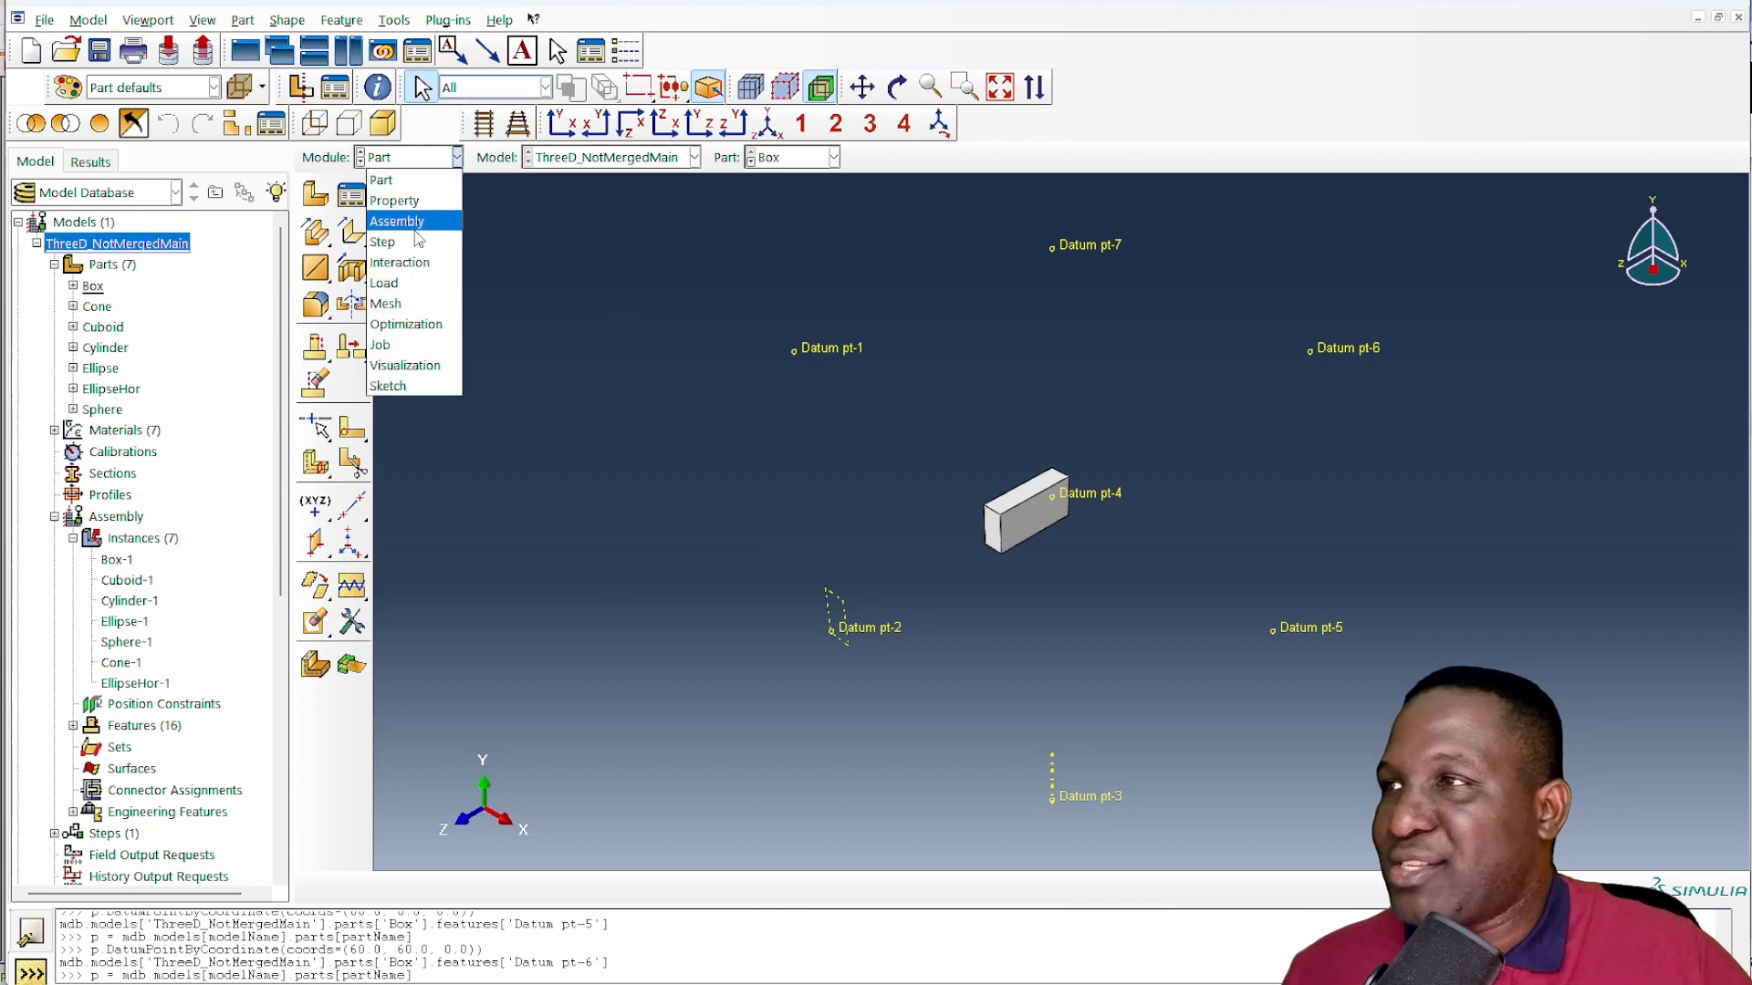
click(407, 219)
scroll(1012, 529, up, 4)
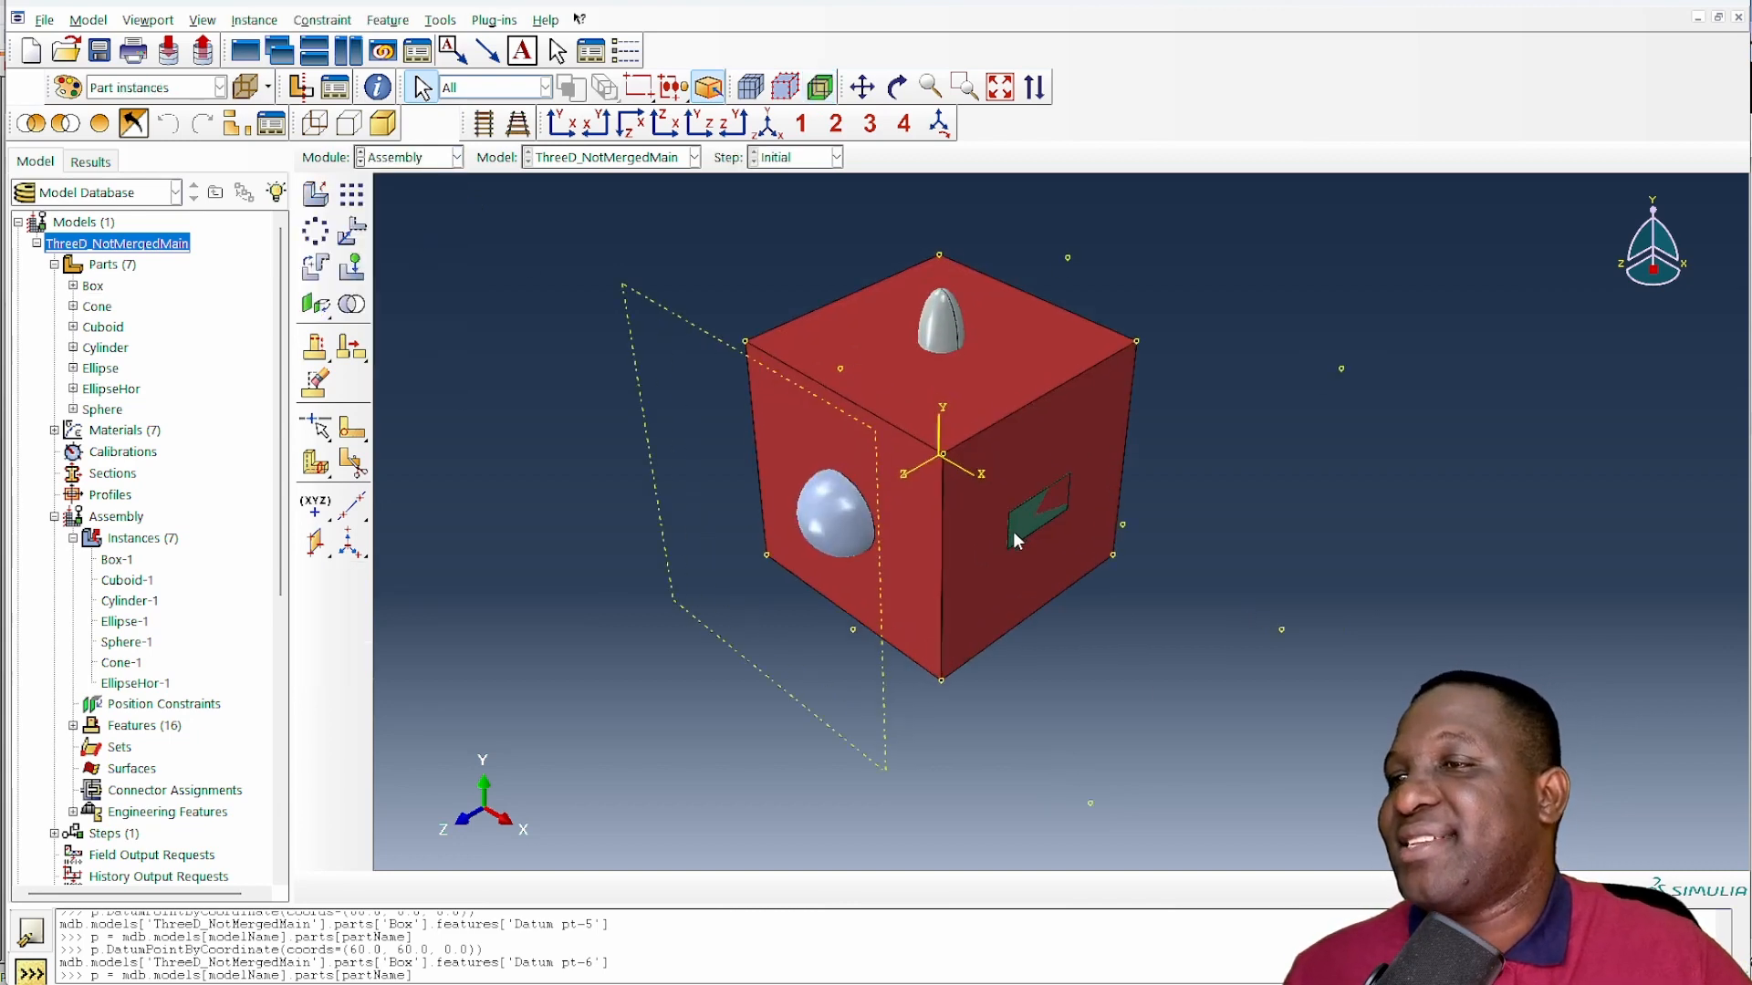
scroll(1028, 557, up, 3)
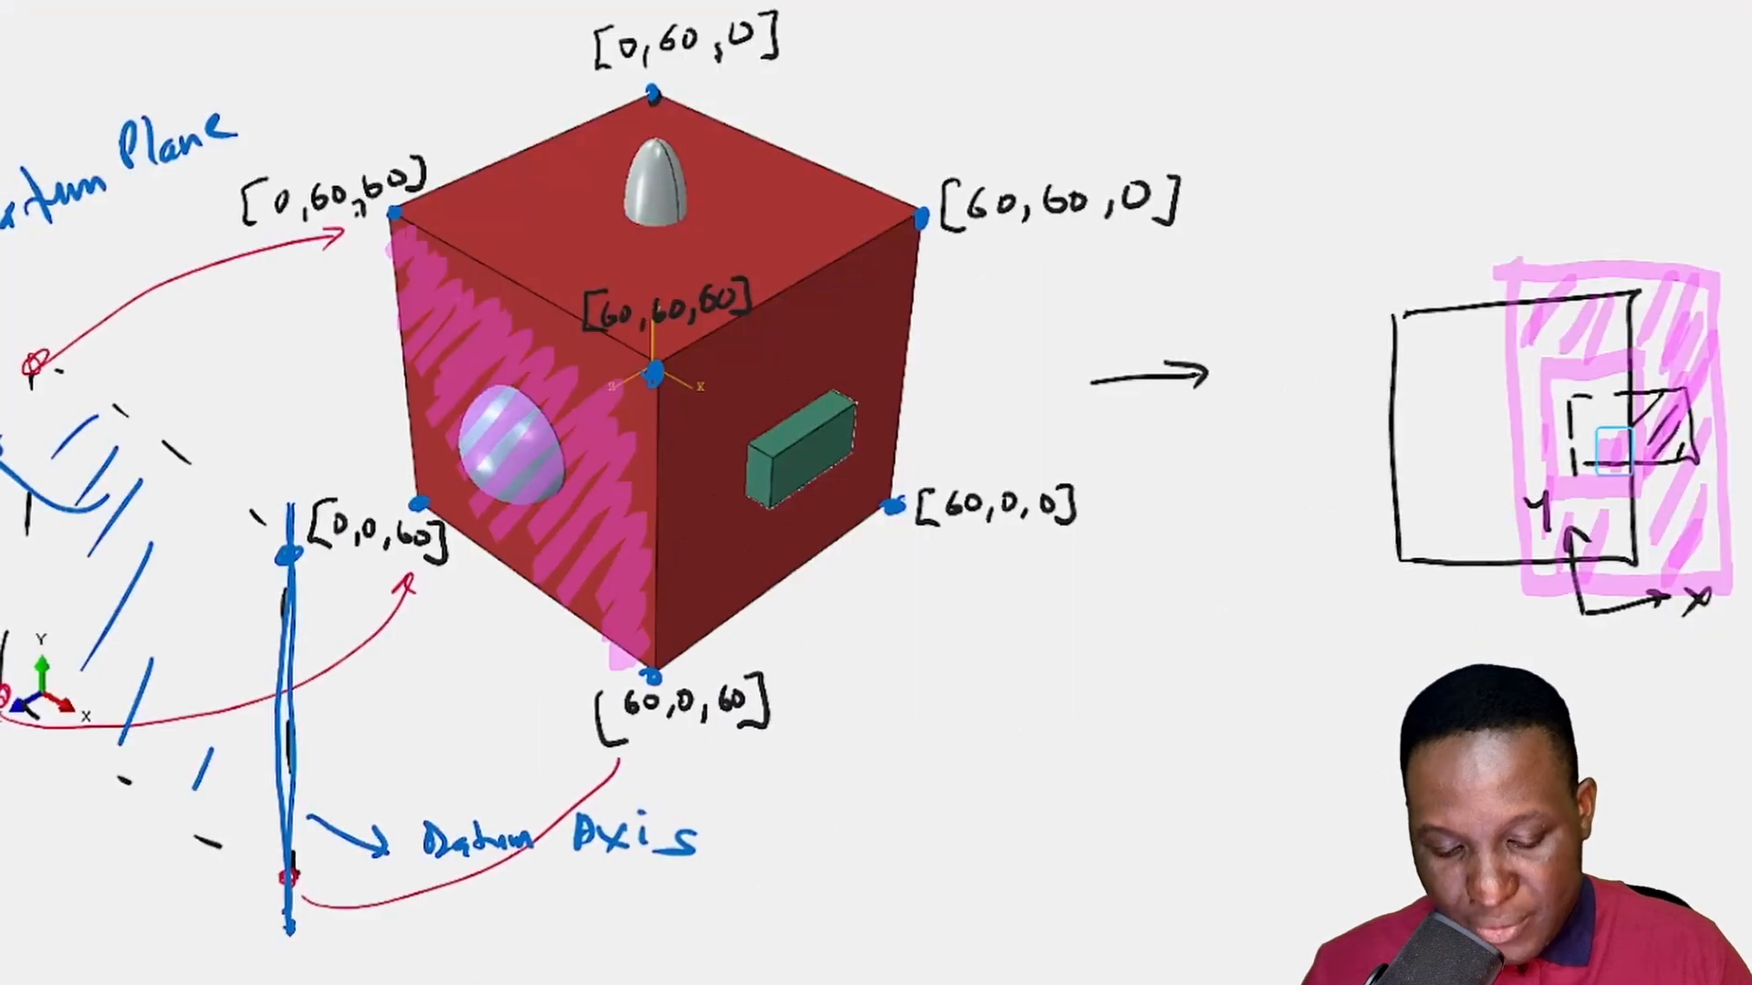
- On the whiteboard, shade the cube's x = 60 face green and circle its corner points
mouse_move(710, 338)
mouse_down()
mouse_move(705, 384)
mouse_move(784, 405)
mouse_move(821, 548)
mouse_move(853, 511)
mouse_move(876, 246)
mouse_move(680, 584)
mouse_move(698, 630)
mouse_move(771, 492)
mouse_up()
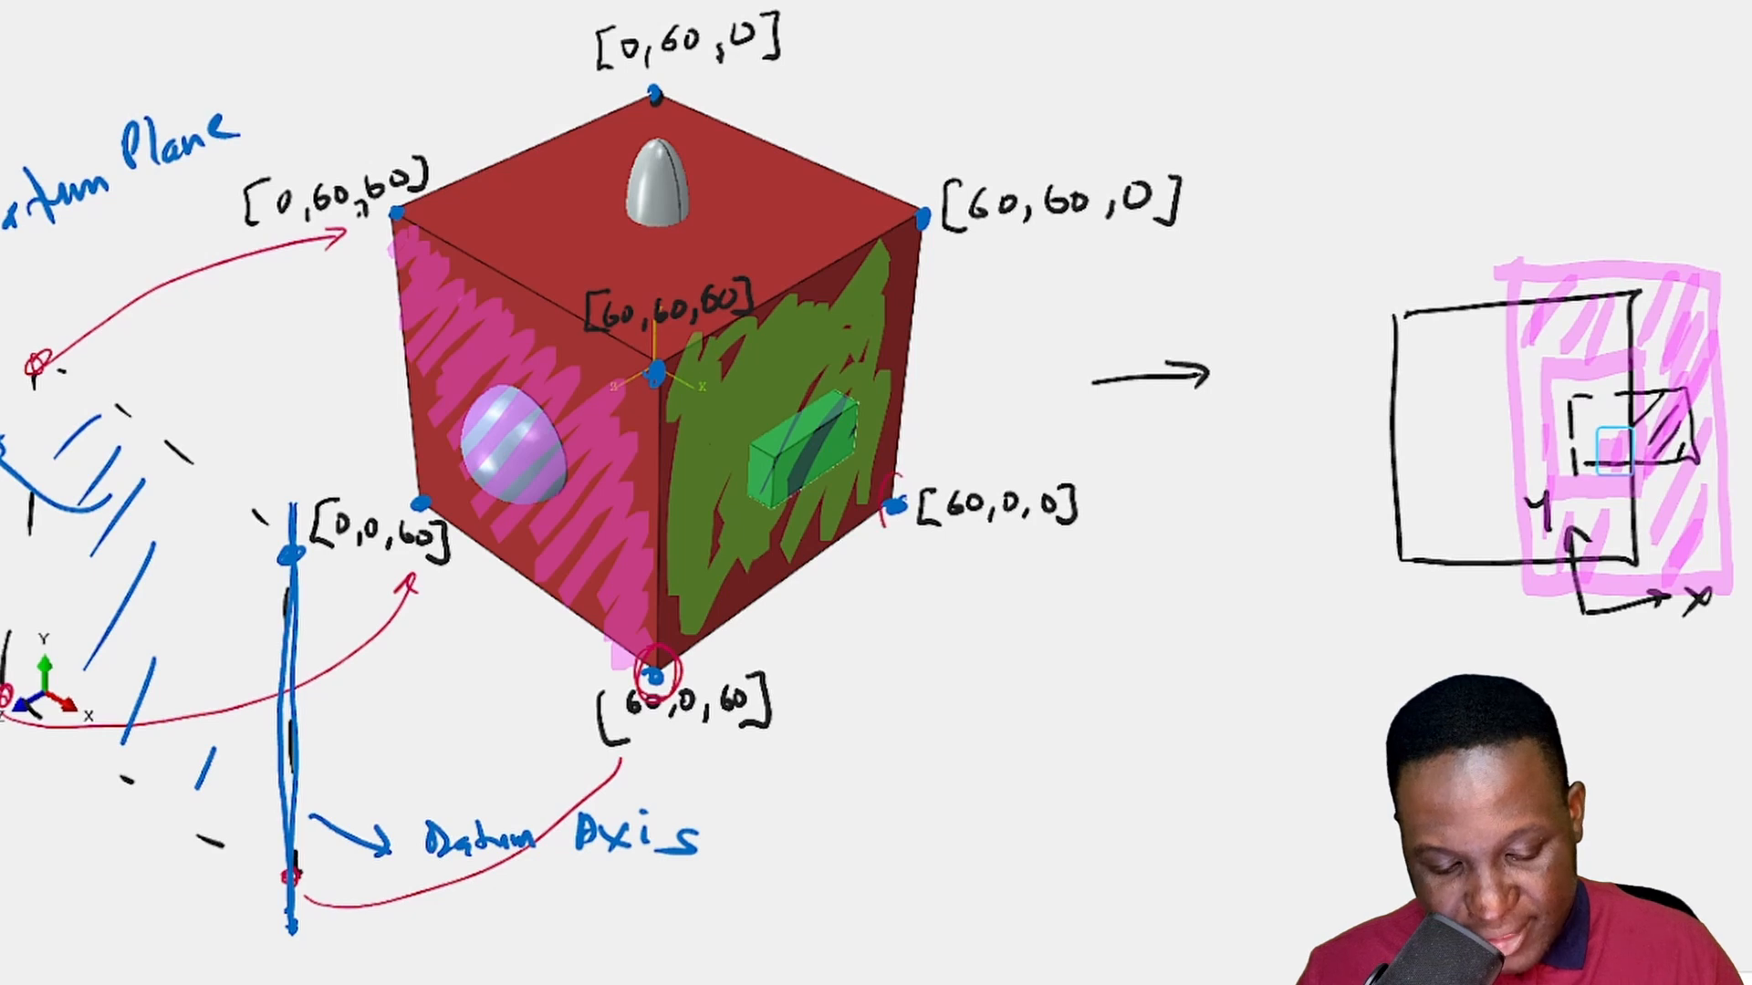
drag(937, 203, 923, 265)
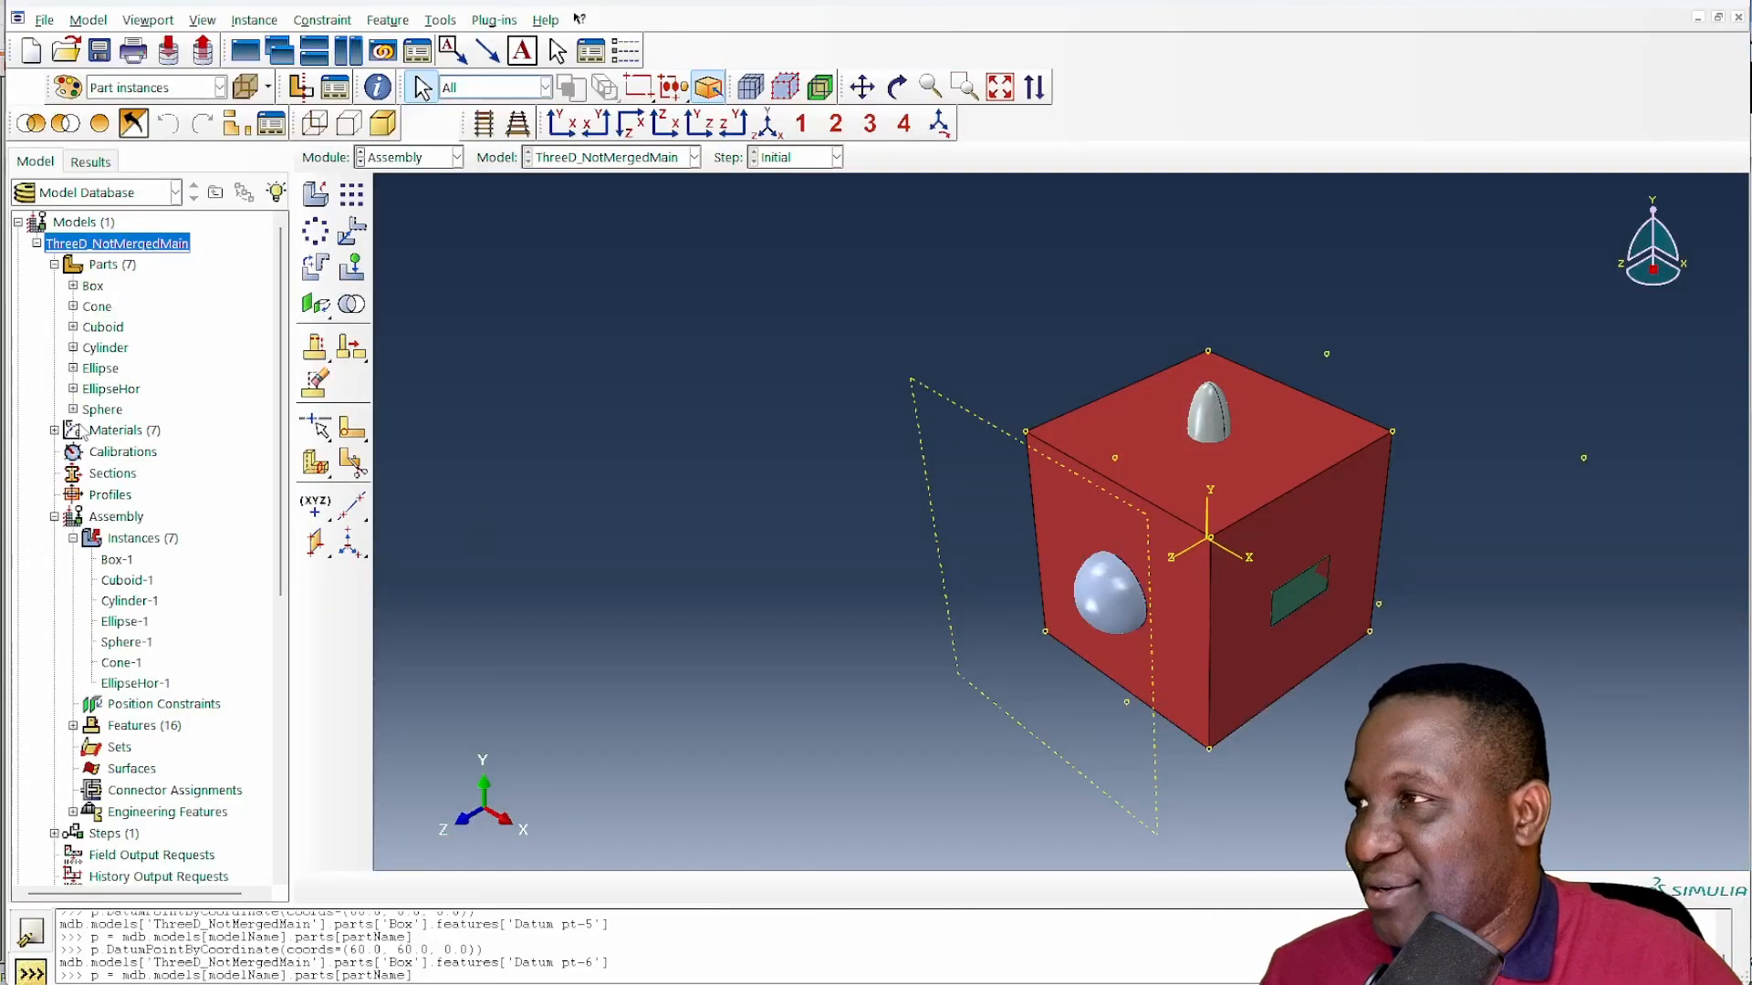
- Open the Sphere part, set partName to 'Sphere' in CreateDatumPoints.py and run the whole script to create the datum points
double_click(101, 409)
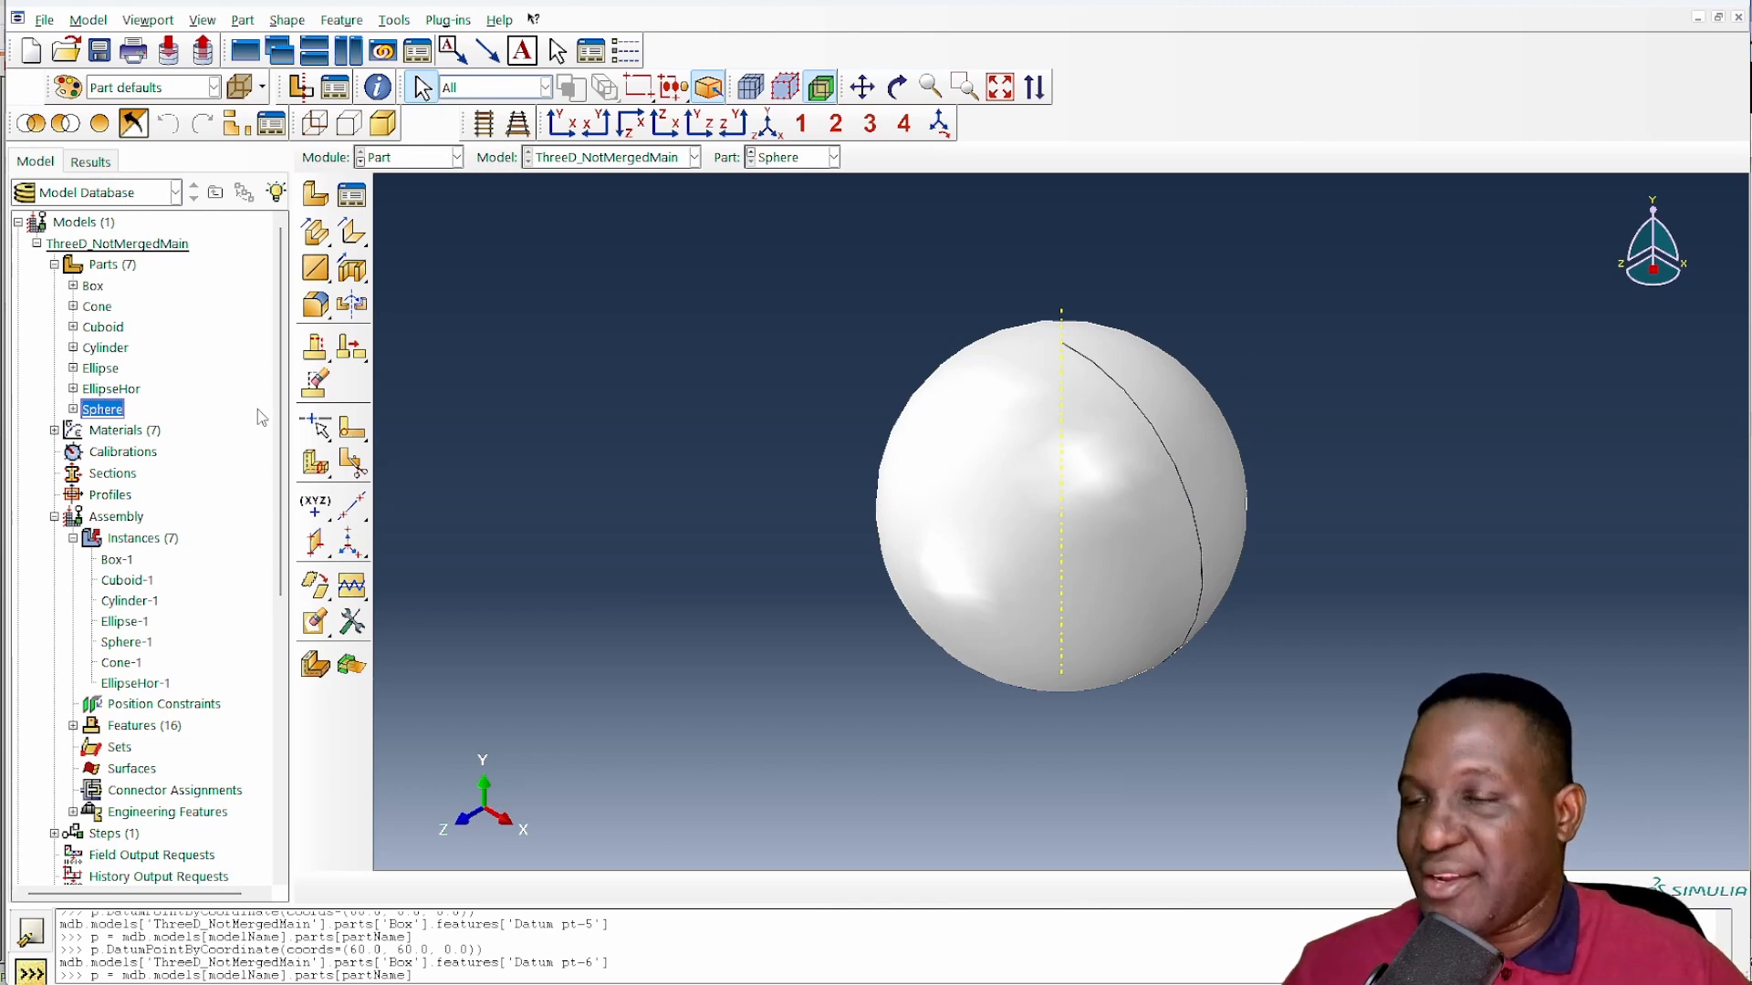
key(alt+Tab)
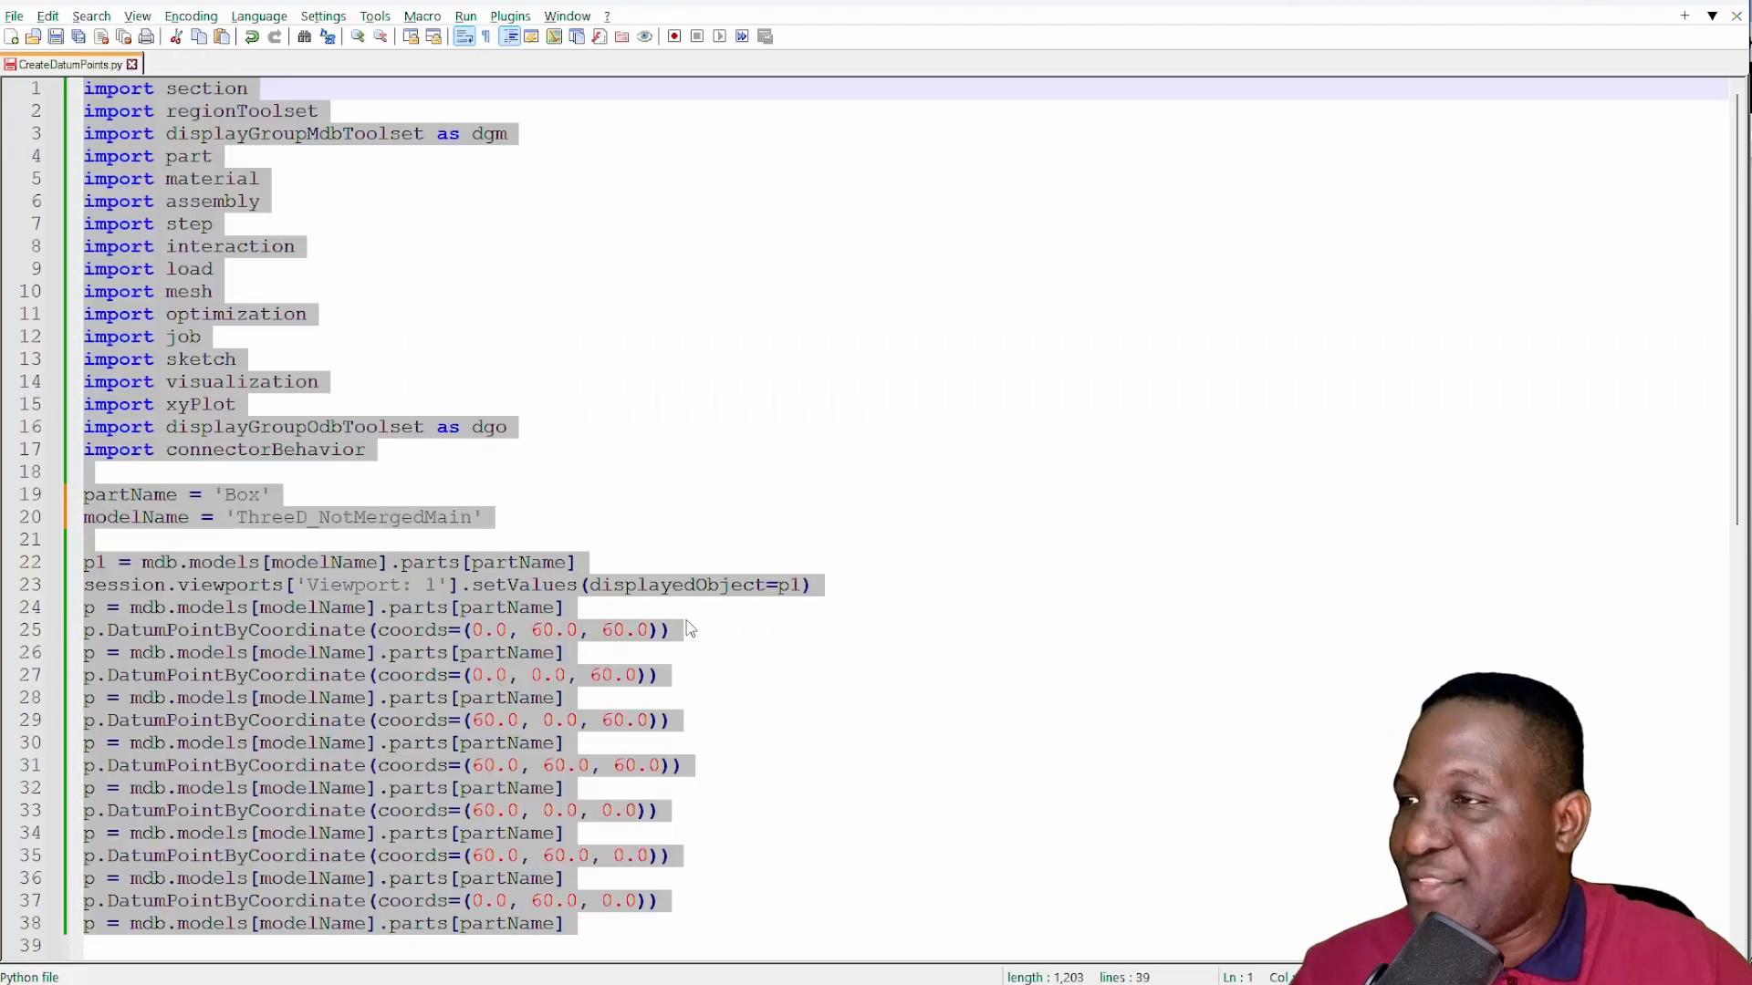
click(686, 649)
double_click(239, 494)
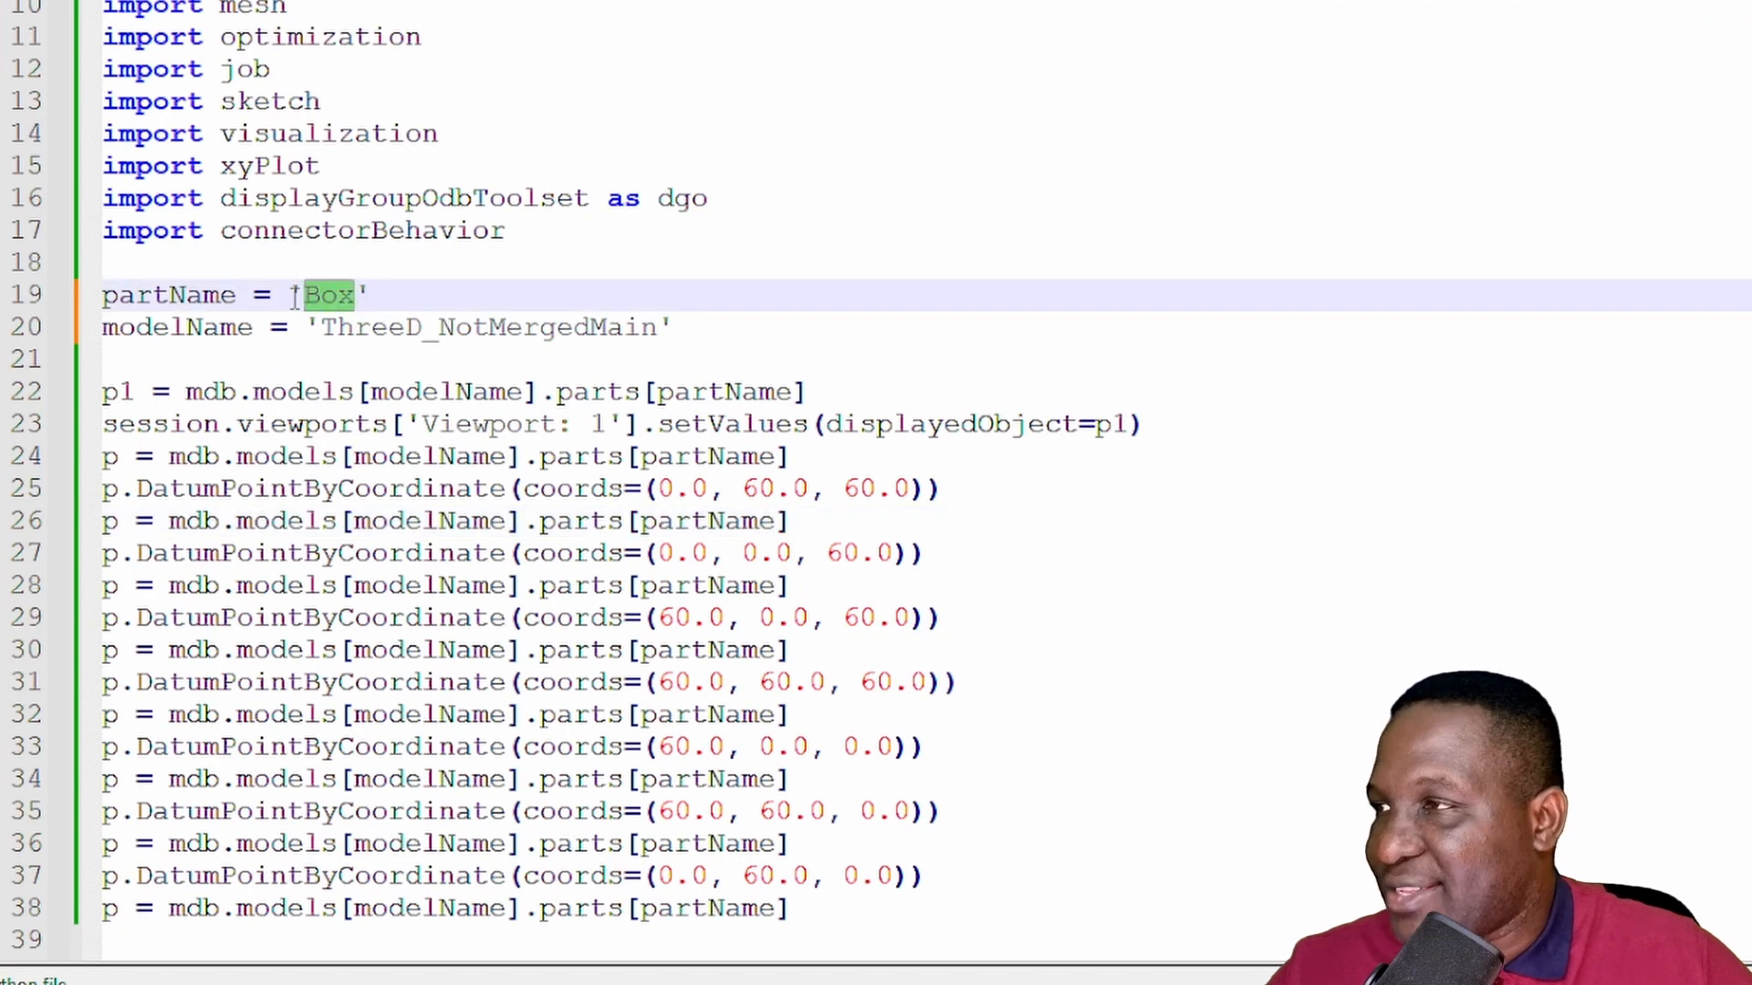
text(Sphere)
key(ctrl+a)
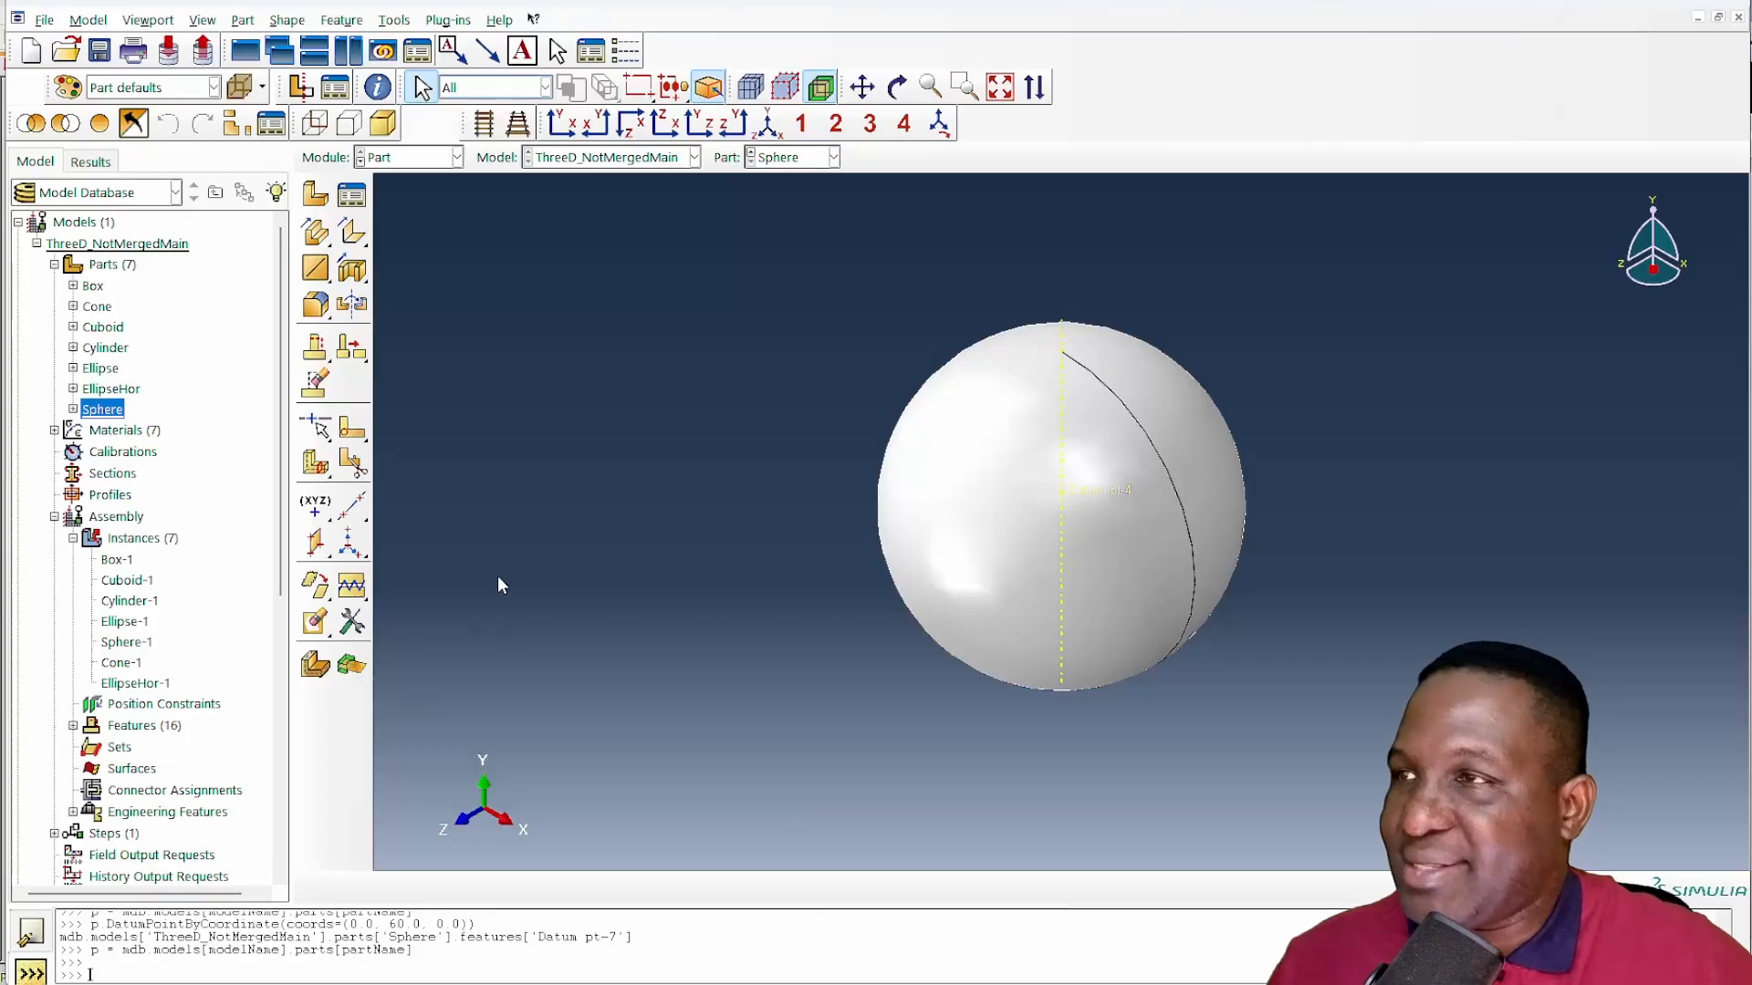
scroll(1747, 265, down, 10)
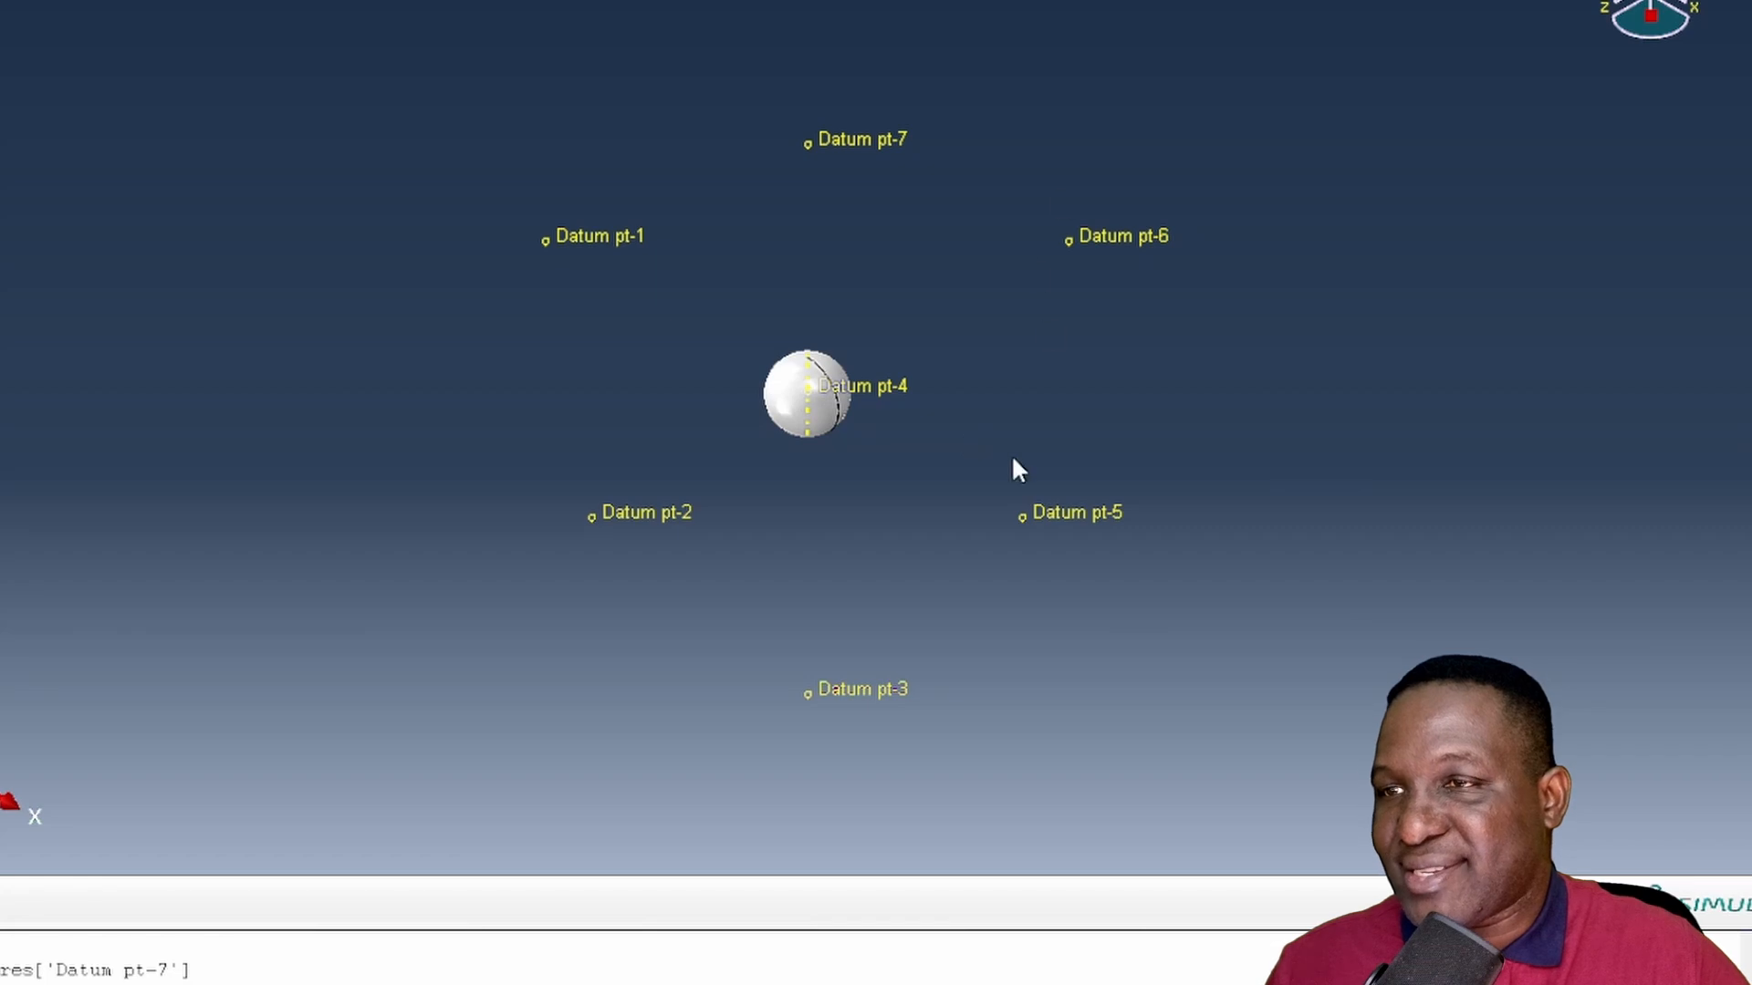
- Create a datum plane on the Sphere part through Datum pt-6, Datum pt-5 and Datum pt-3
click(407, 562)
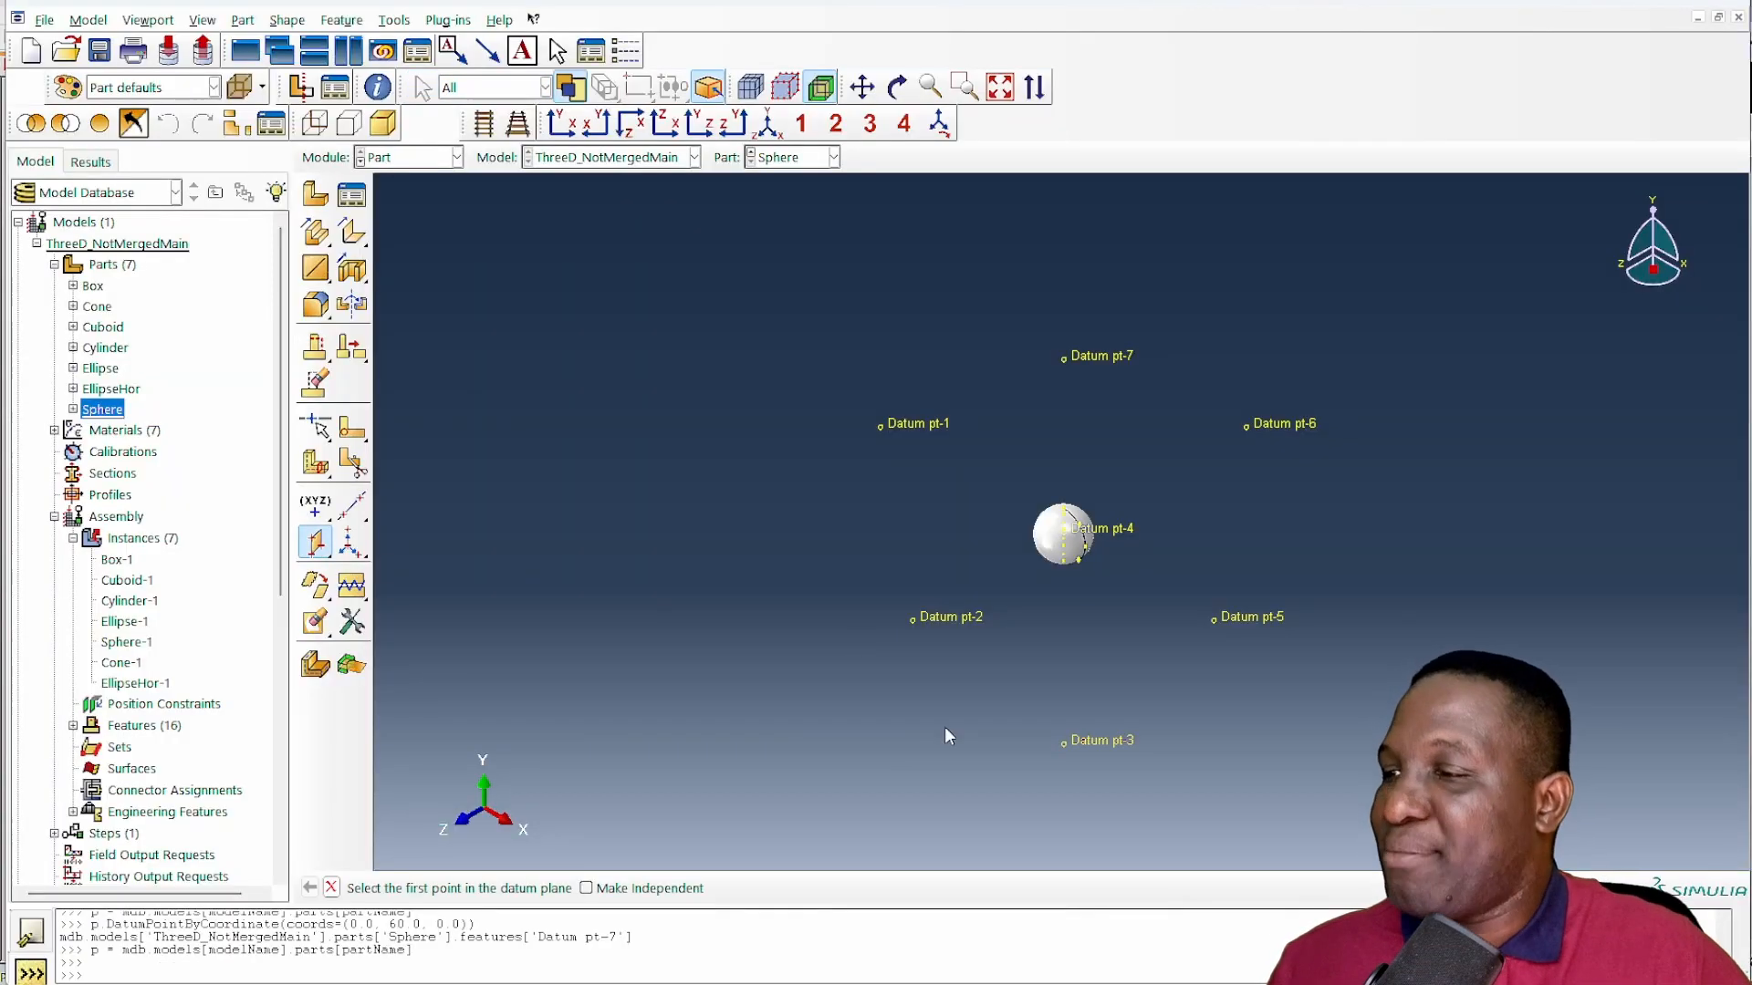
click(1257, 423)
click(1227, 611)
click(1078, 735)
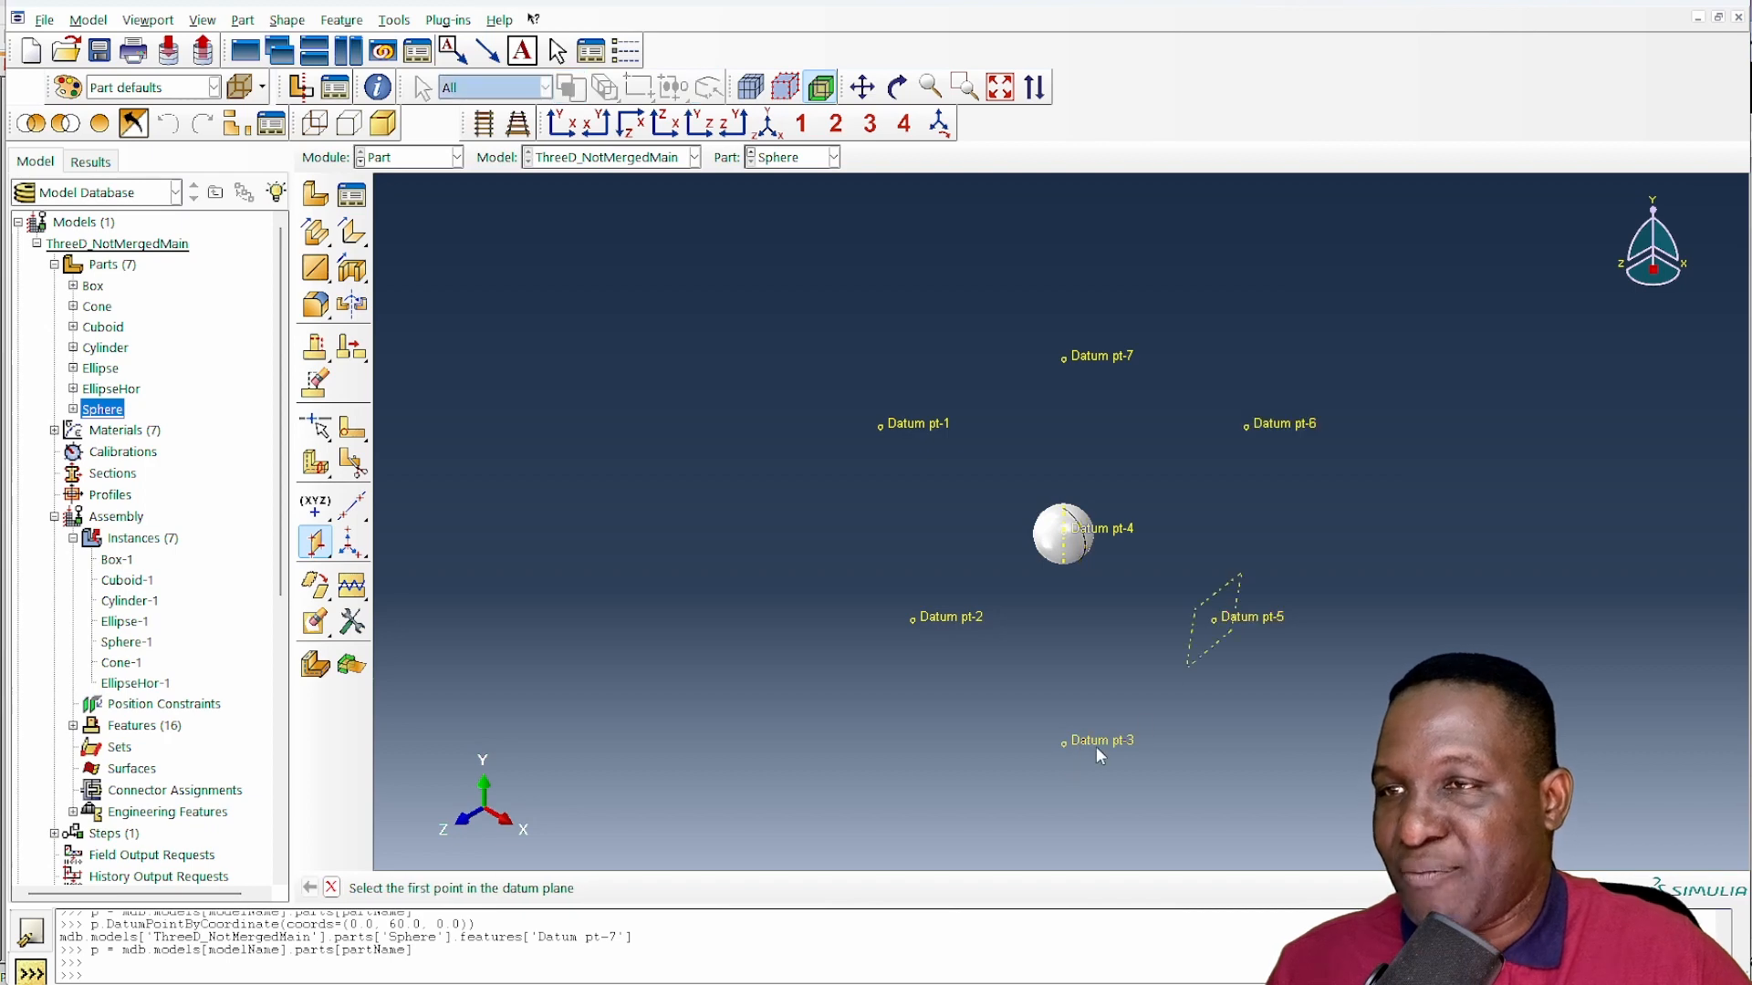
- Create a datum axis through Datum pt-6 and Datum pt-5
scroll(1084, 638, down, 2)
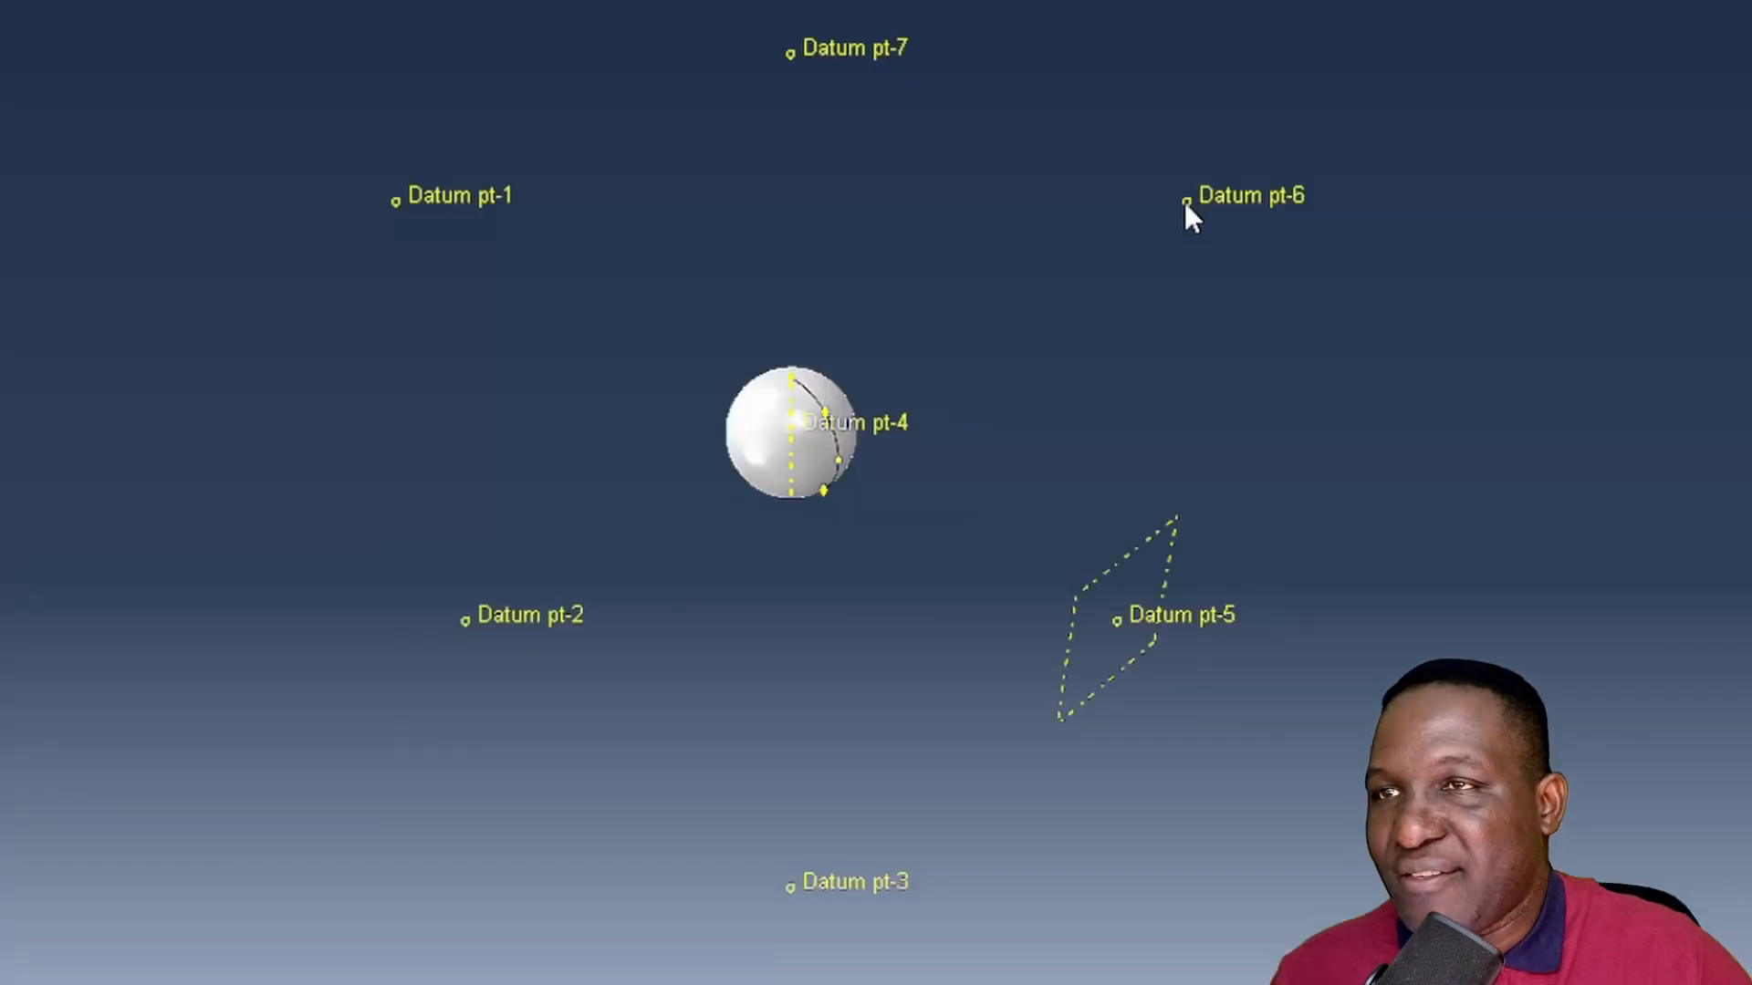
click(1258, 366)
click(1136, 621)
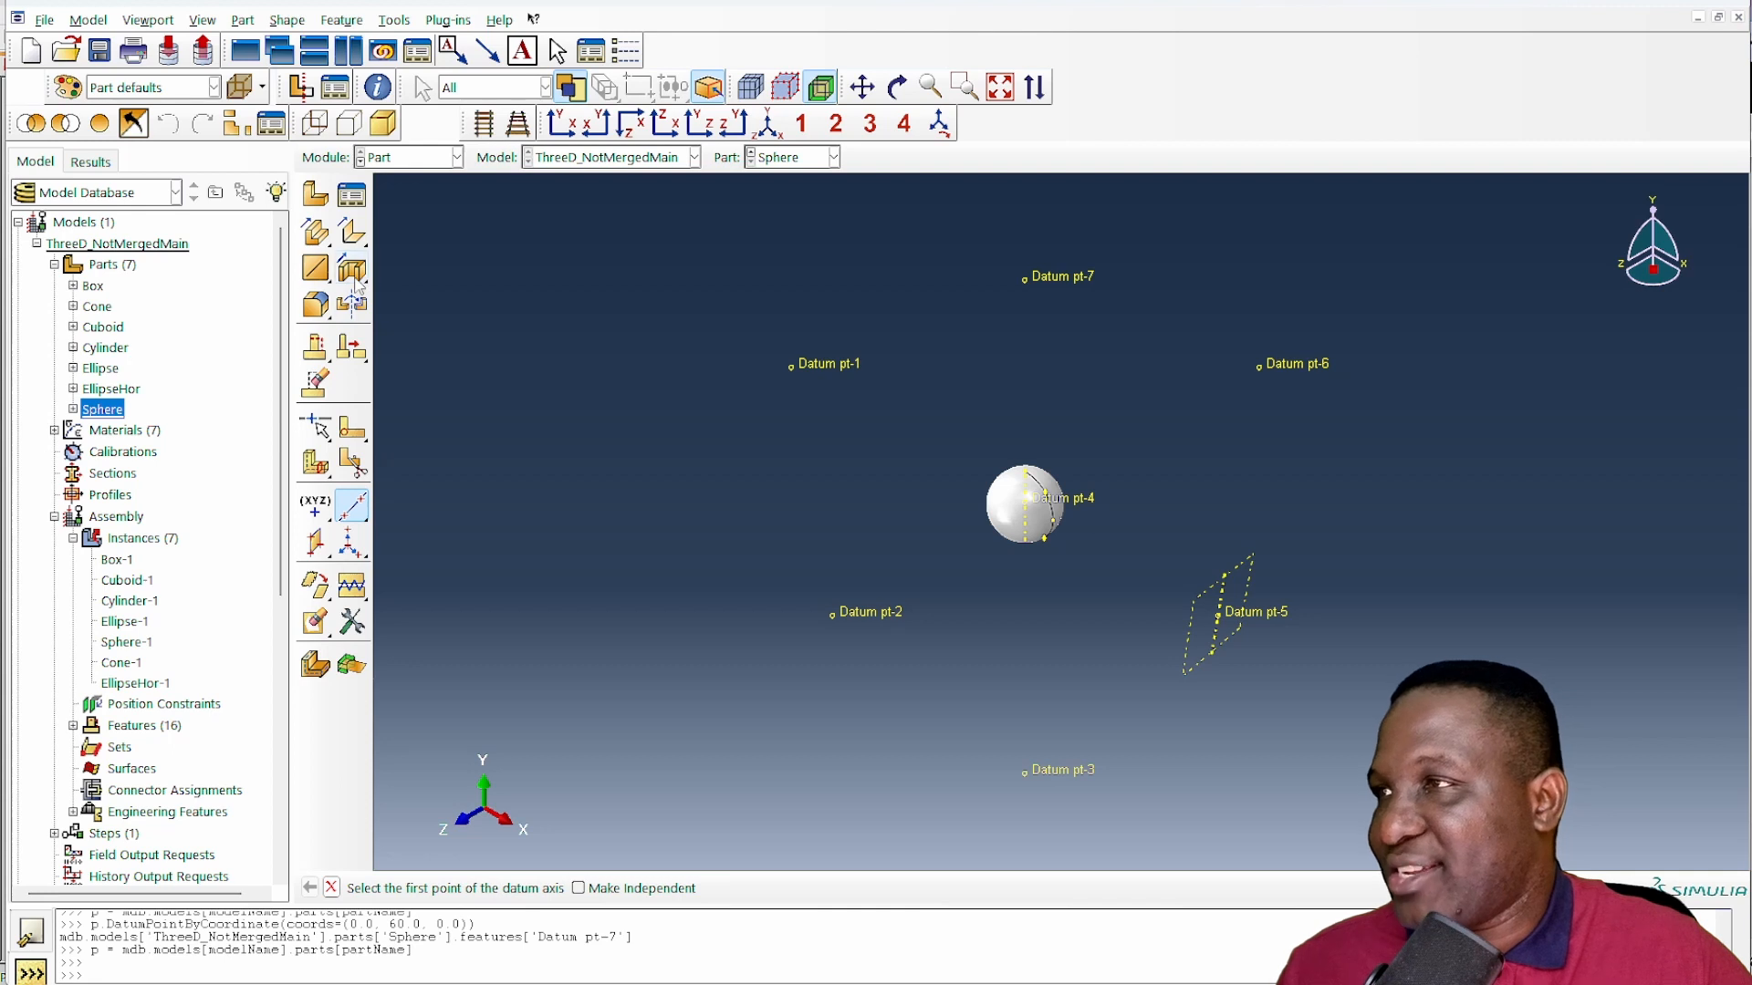
- Start an extruded cut sketch on the new datum plane, using the datum axis to orient the sketch
click(315, 233)
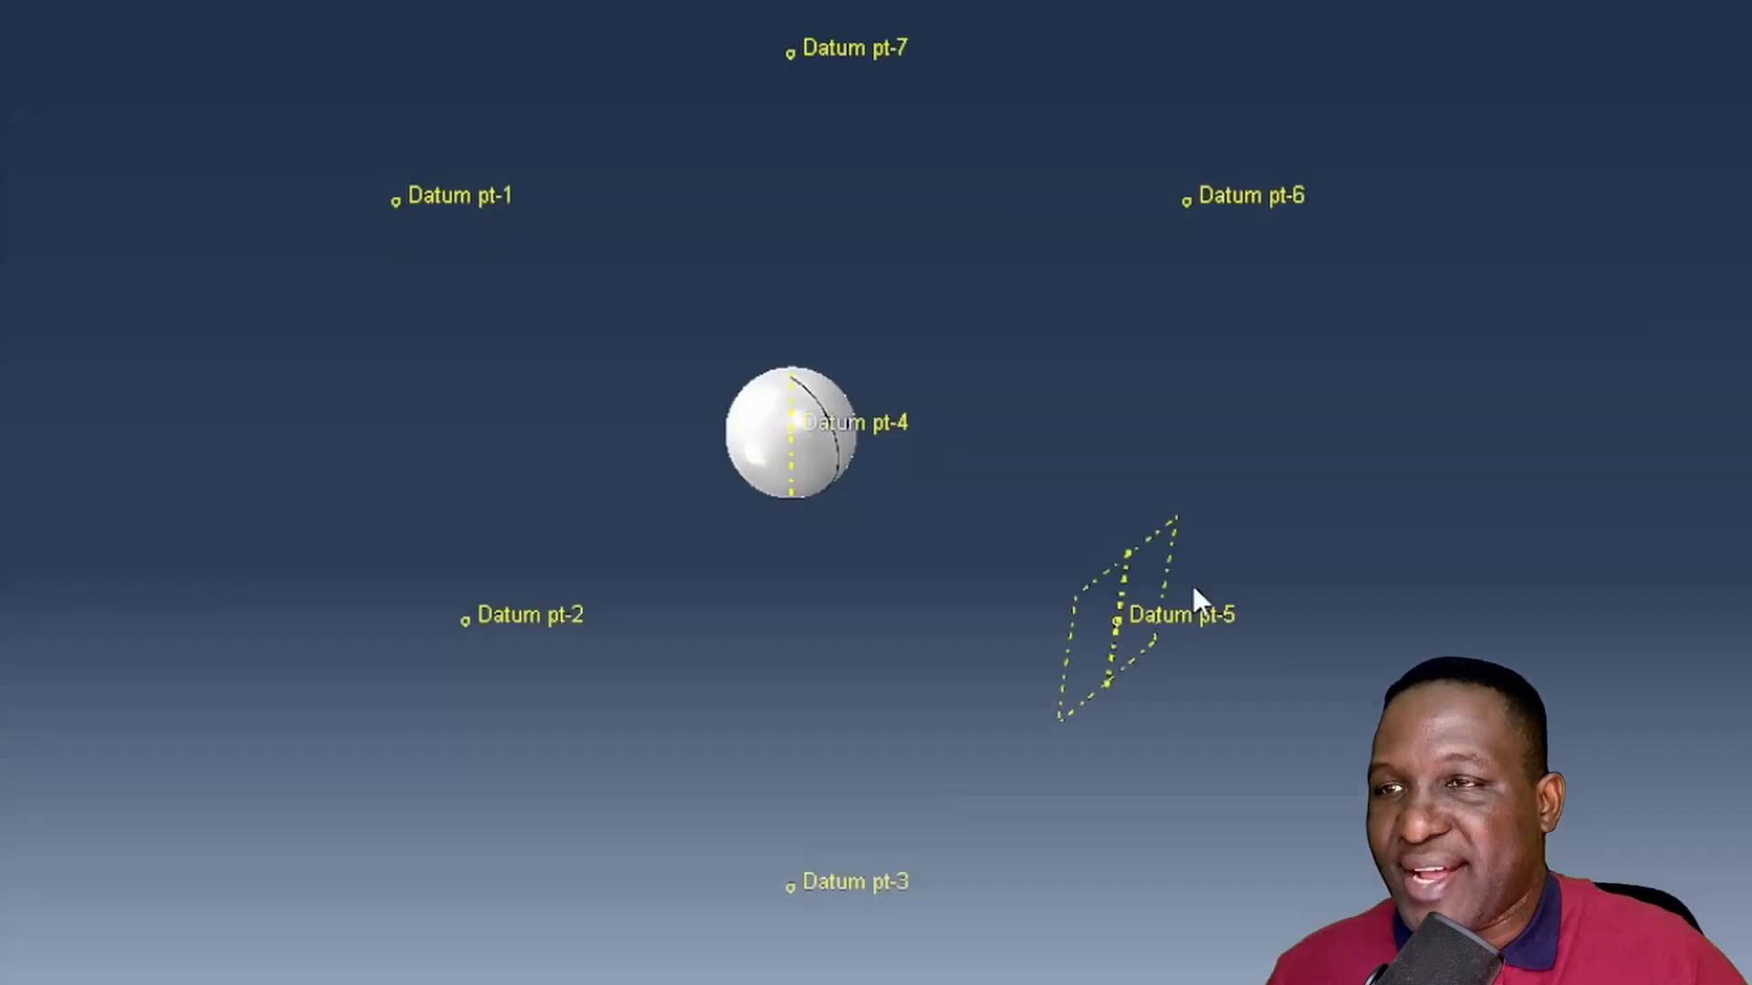
click(1088, 577)
click(1109, 652)
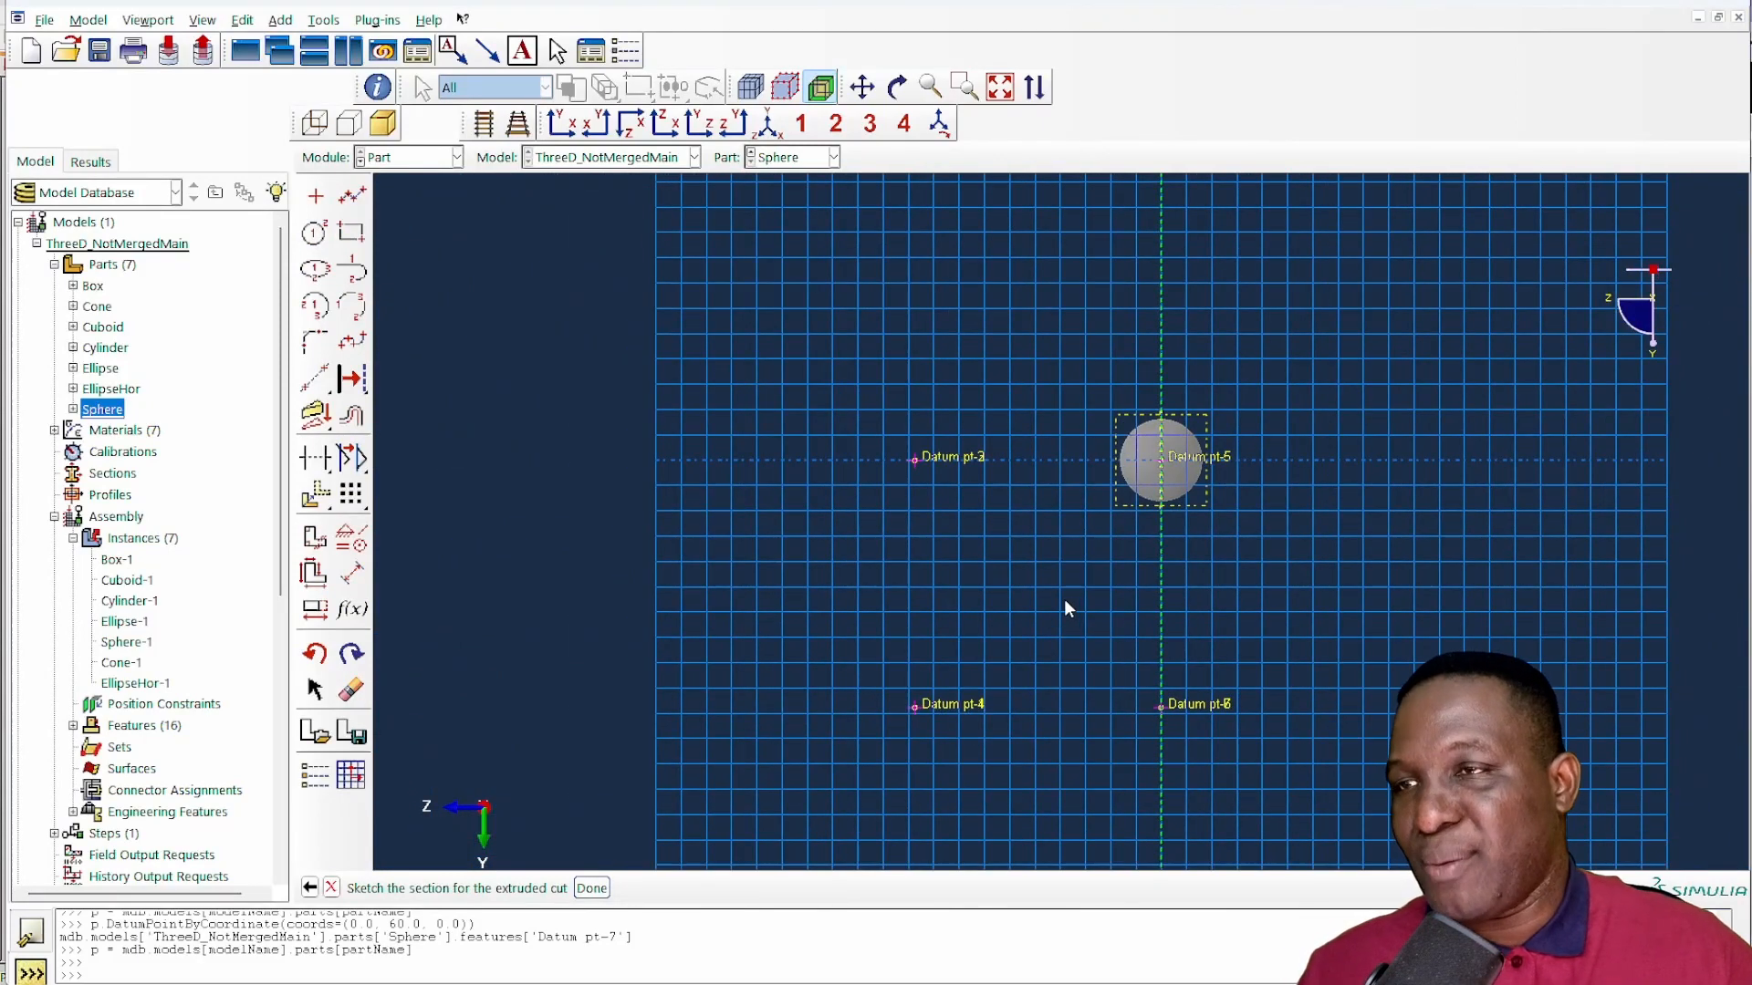
- Switch to the whiteboard and draw the cube's side view as a square with a circle on one edge, plus labelled y and z axes
key(alt+Tab)
mouse_move(1106, 665)
mouse_down()
mouse_move(1146, 567)
mouse_move(1170, 604)
mouse_up()
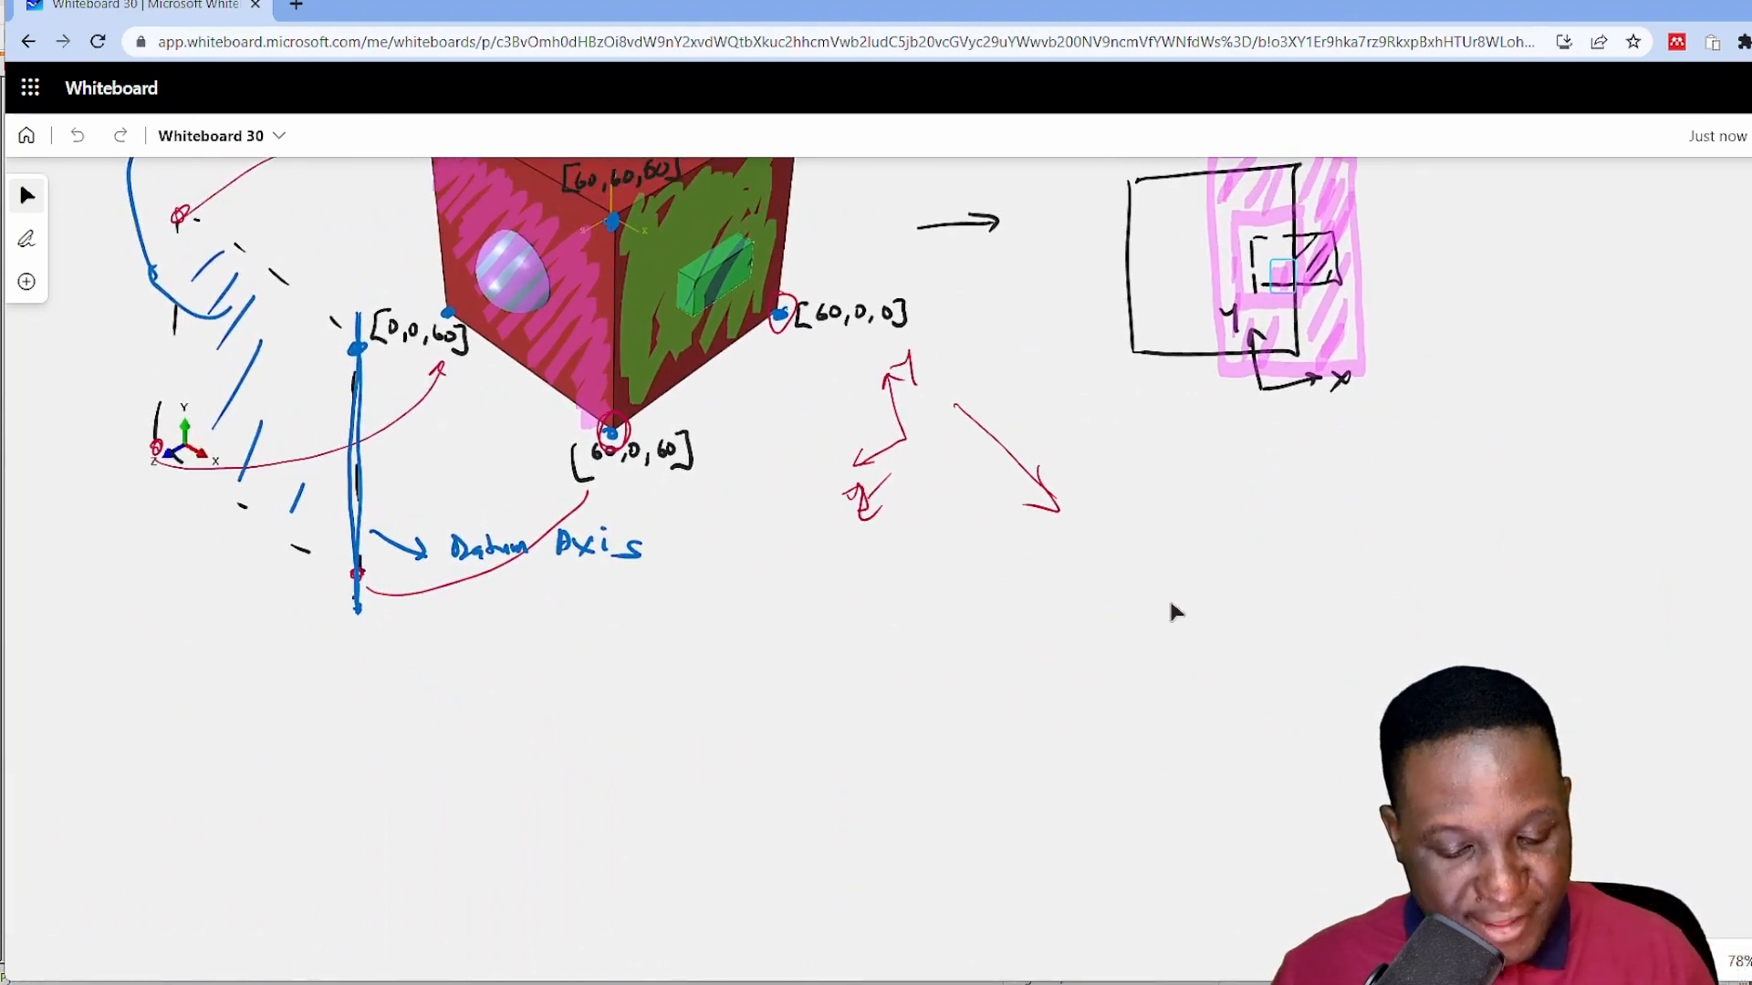
mouse_move(1147, 490)
mouse_down()
mouse_move(1327, 469)
mouse_move(1161, 641)
mouse_up()
mouse_move(1131, 545)
mouse_down()
mouse_move(1147, 602)
mouse_move(1148, 541)
mouse_up()
drag(1231, 679, 1272, 679)
drag(1248, 672, 1204, 689)
mouse_move(1272, 678)
mouse_down()
mouse_move(1377, 673)
mouse_move(1355, 608)
mouse_up()
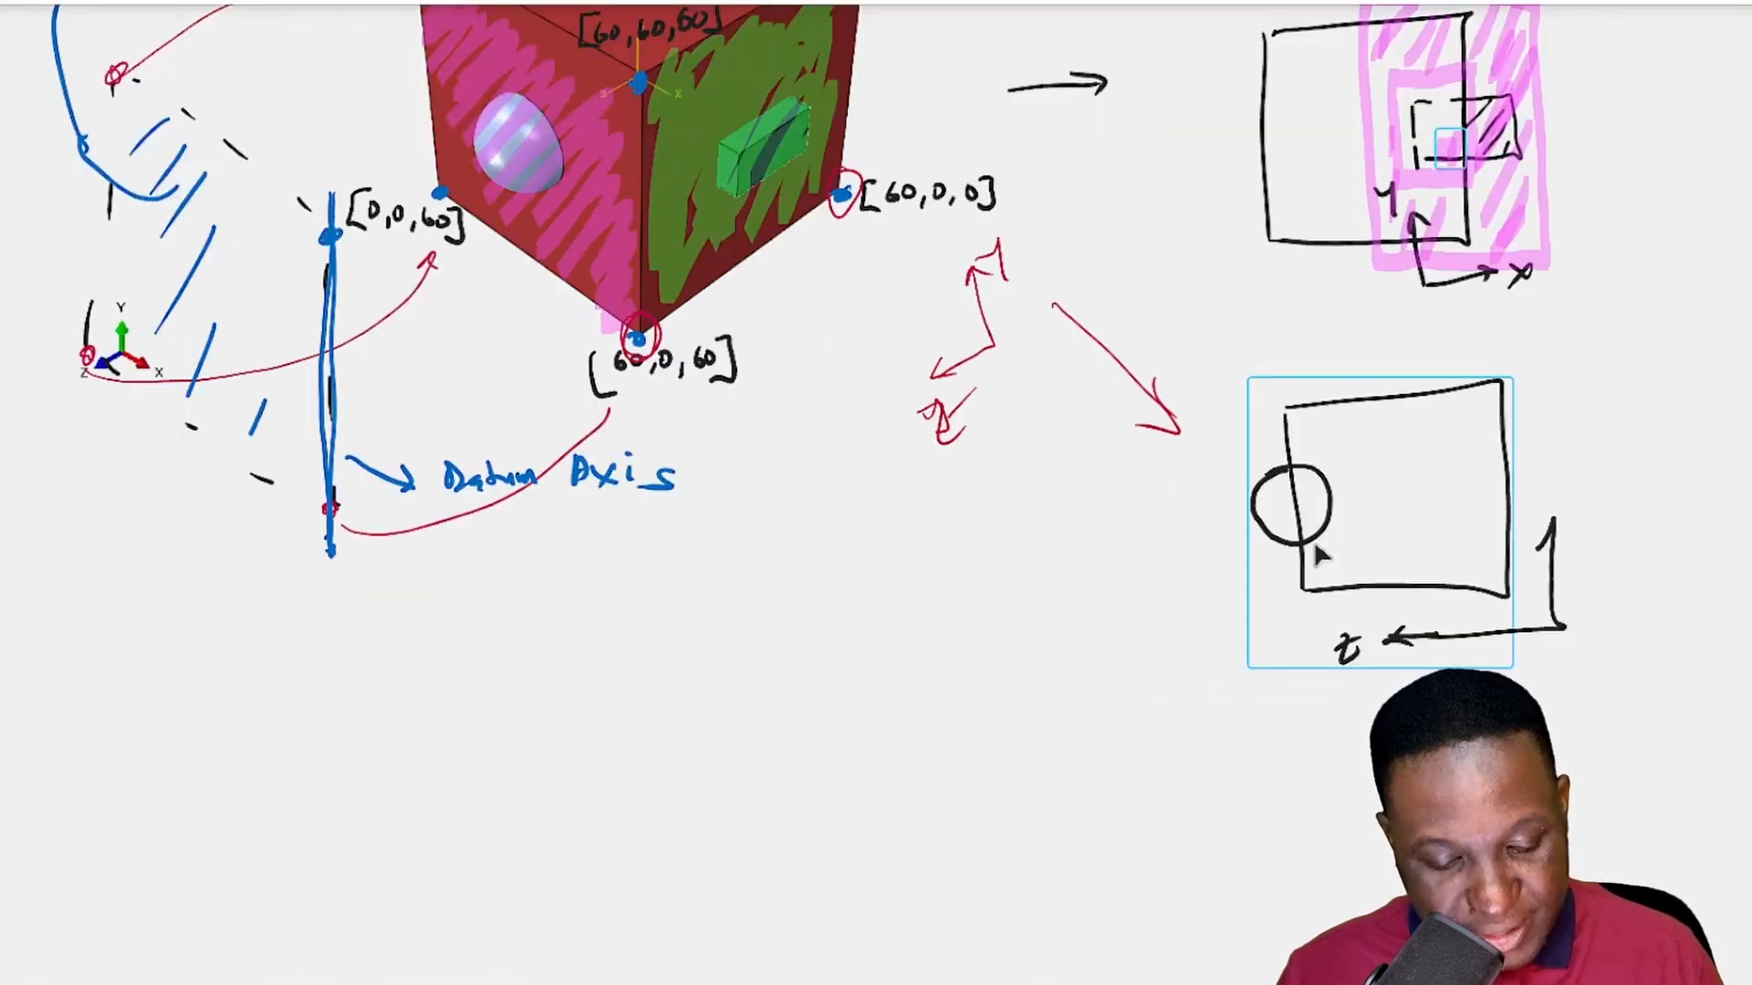
drag(1553, 520, 1559, 540)
drag(1579, 511, 1583, 540)
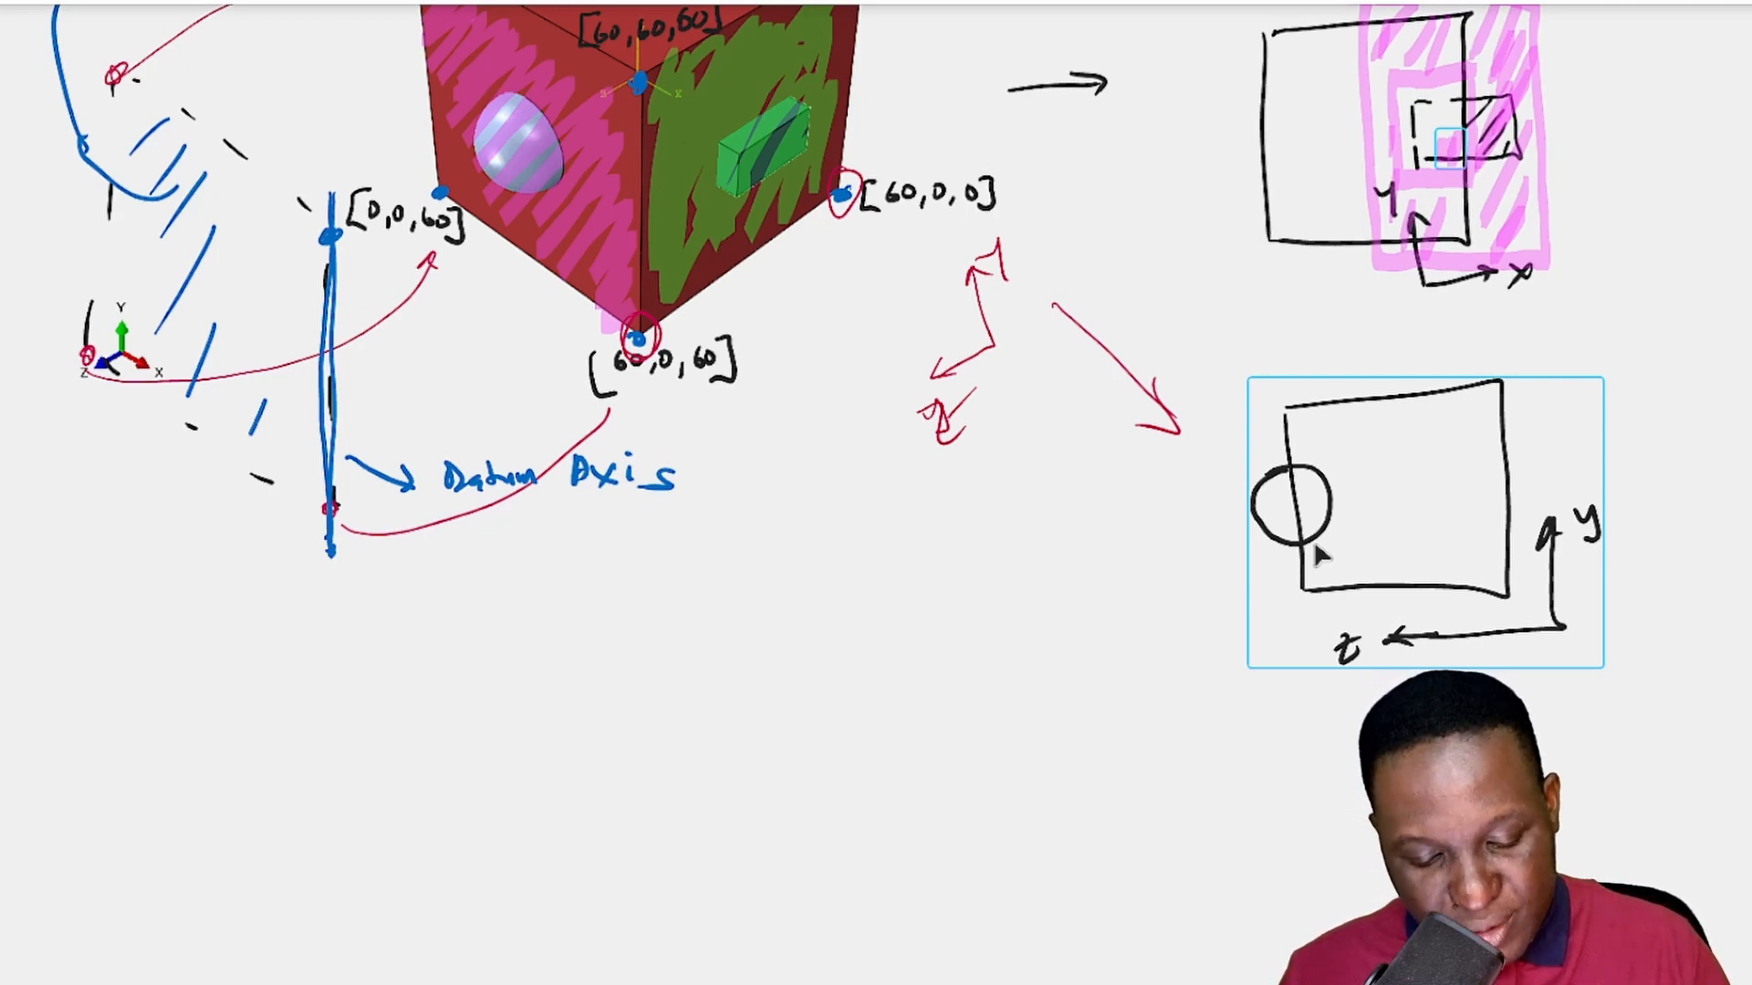
- Highlight the square's outline in pink and mark a hatched pink frame around it as the region to cut away
mouse_move(1287, 410)
mouse_down()
mouse_move(1299, 576)
mouse_move(1506, 579)
mouse_move(1501, 385)
mouse_up()
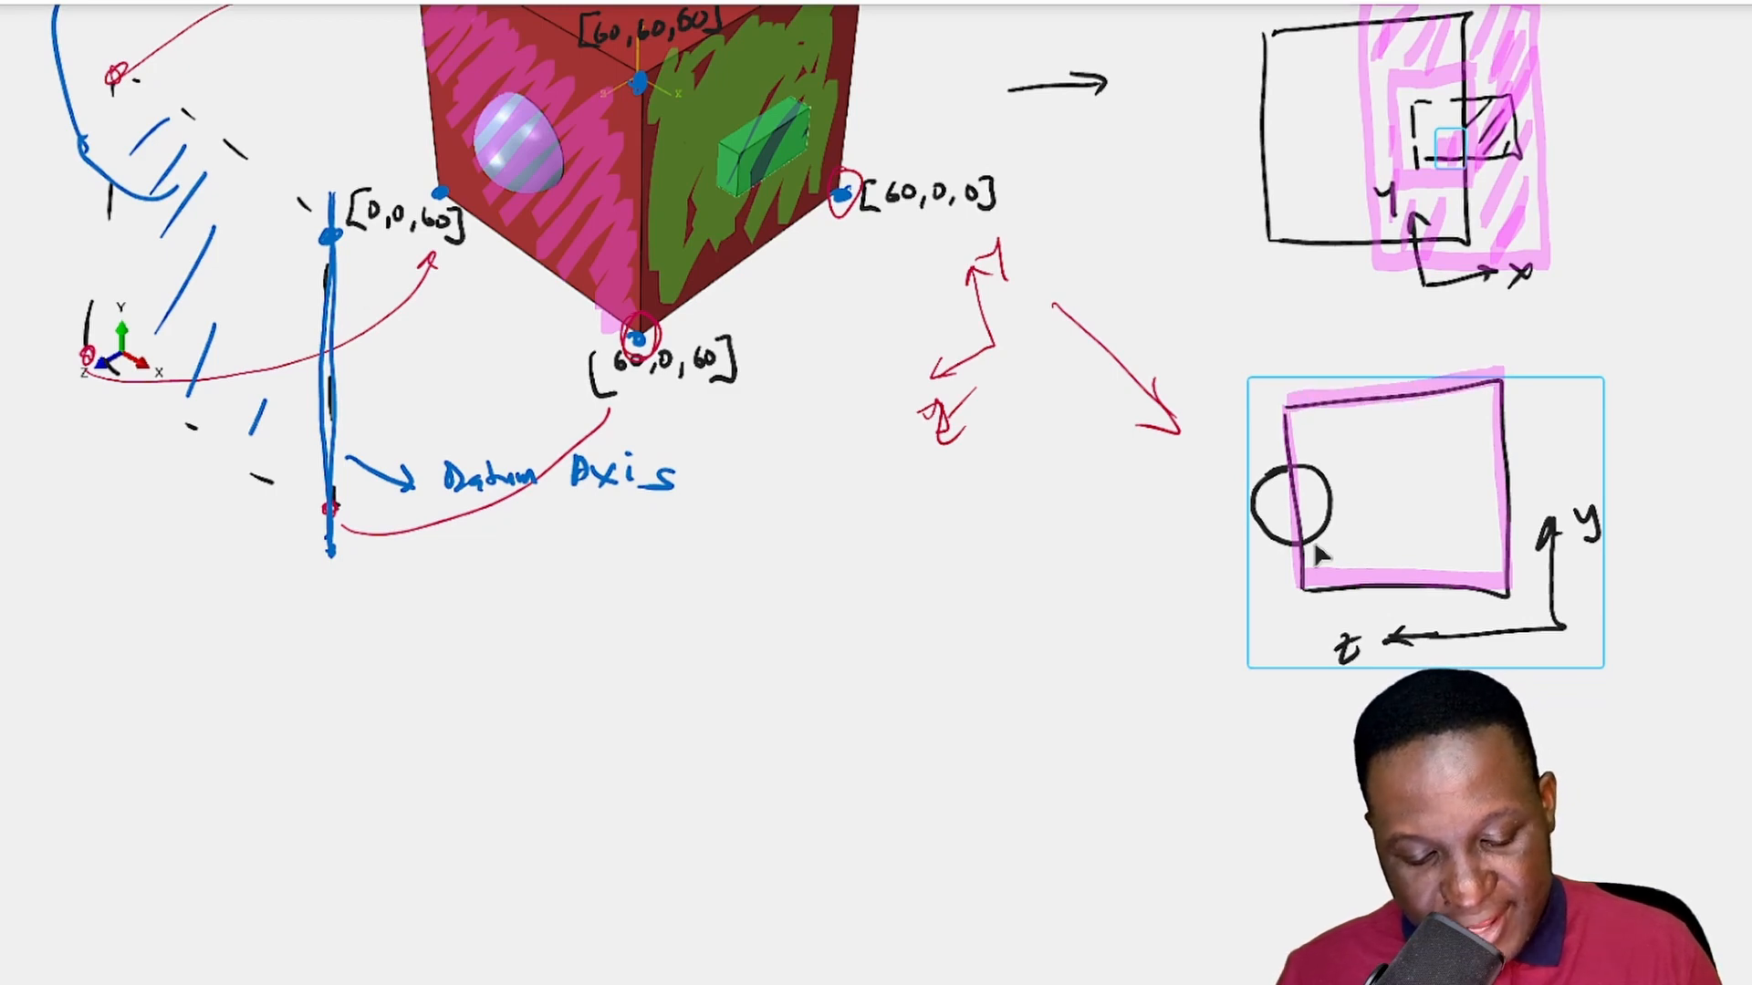
mouse_move(1220, 540)
mouse_down()
mouse_move(1610, 539)
mouse_move(1222, 346)
mouse_up()
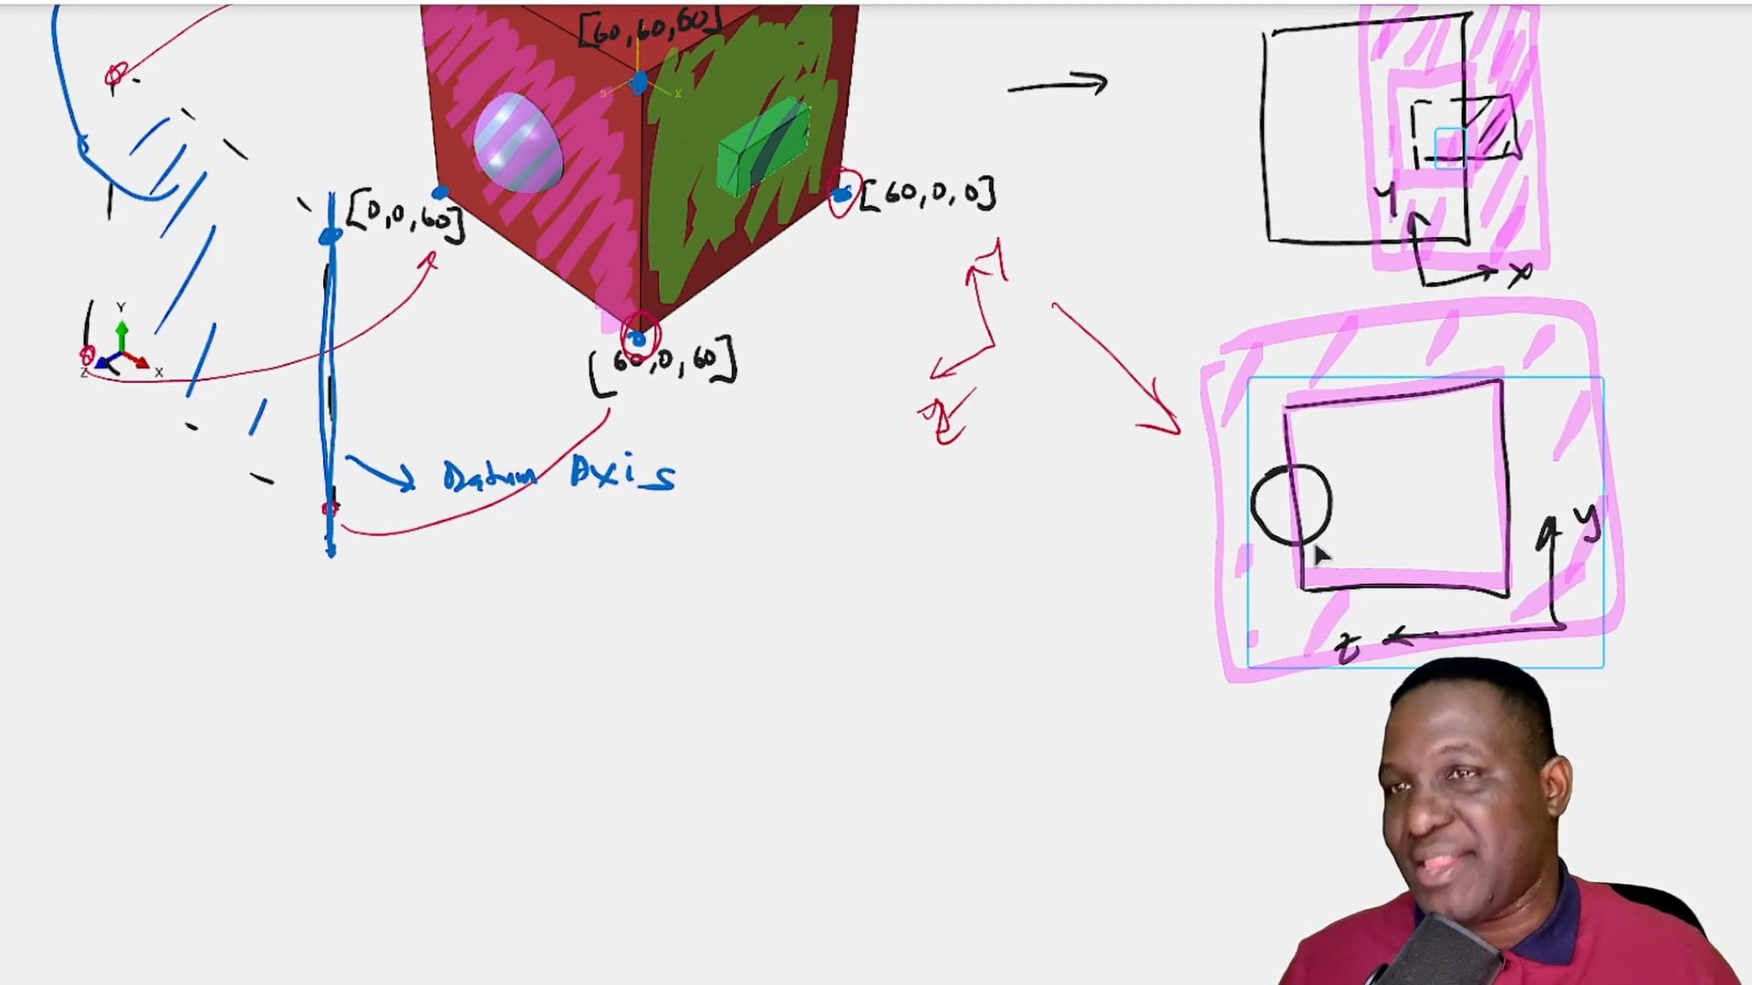
- Switch back to Abaqus and orient the cut sketch to the Z-Y view with Y pointing up
key(alt+Tab)
scroll(1185, 522, down, 3)
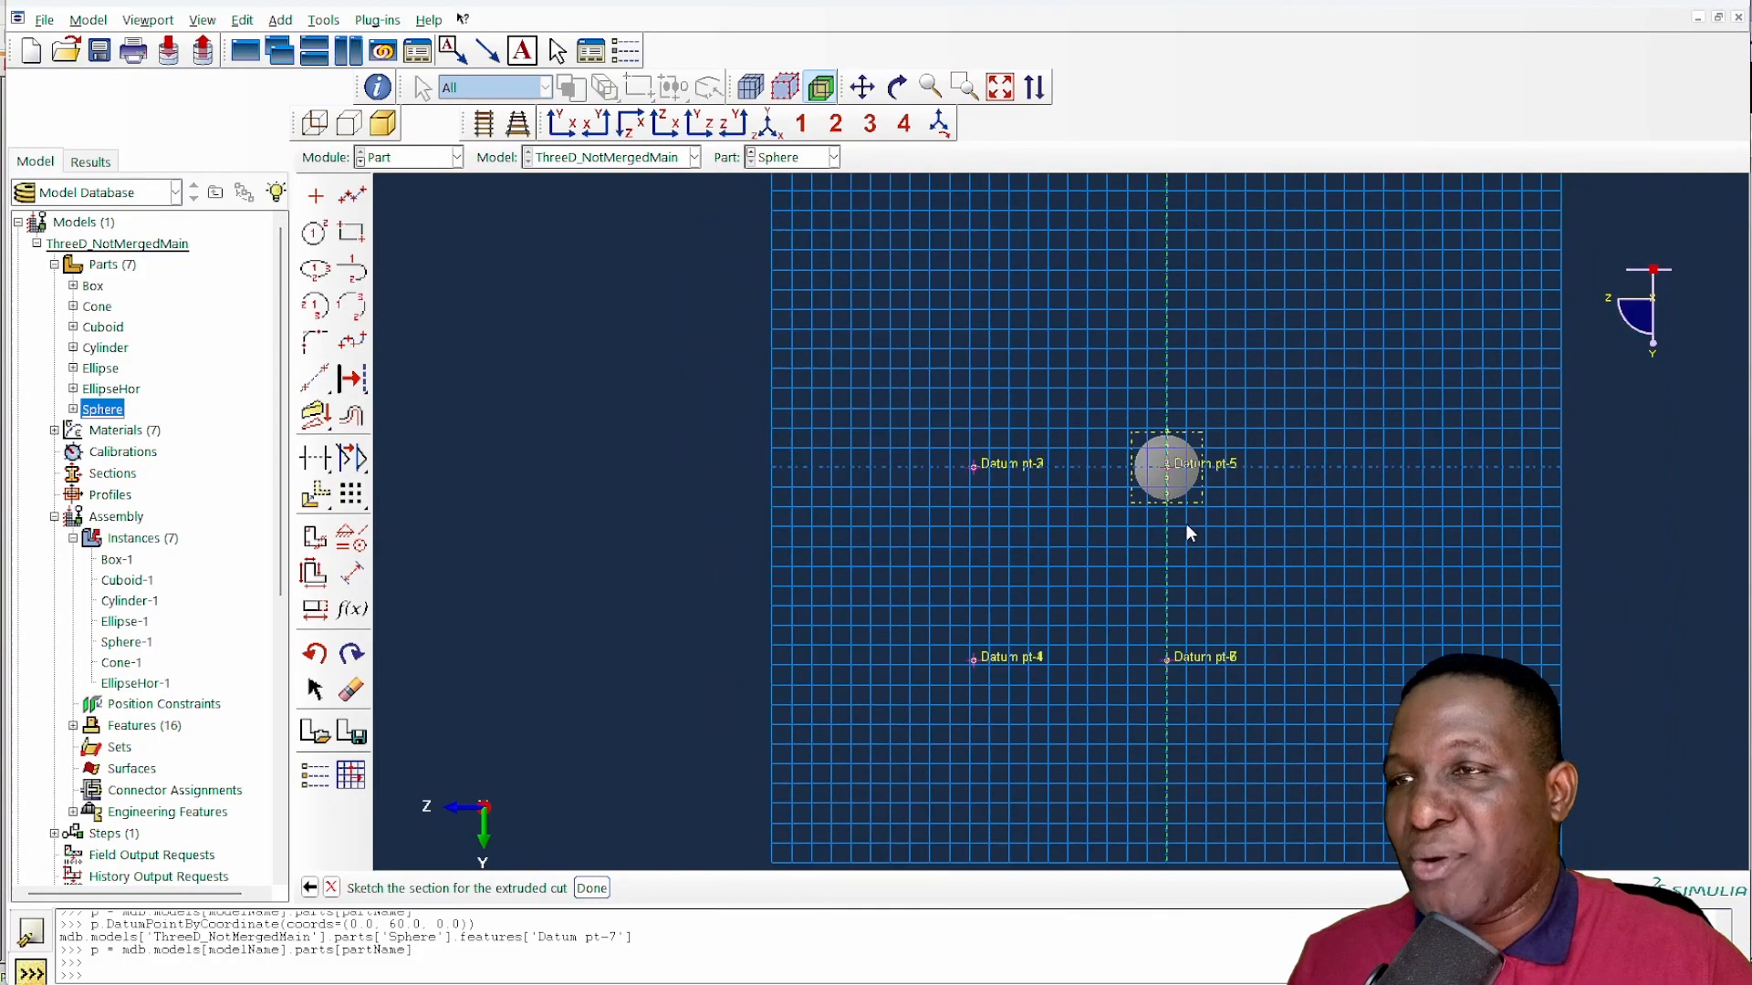
click(734, 126)
scroll(885, 497, down, 5)
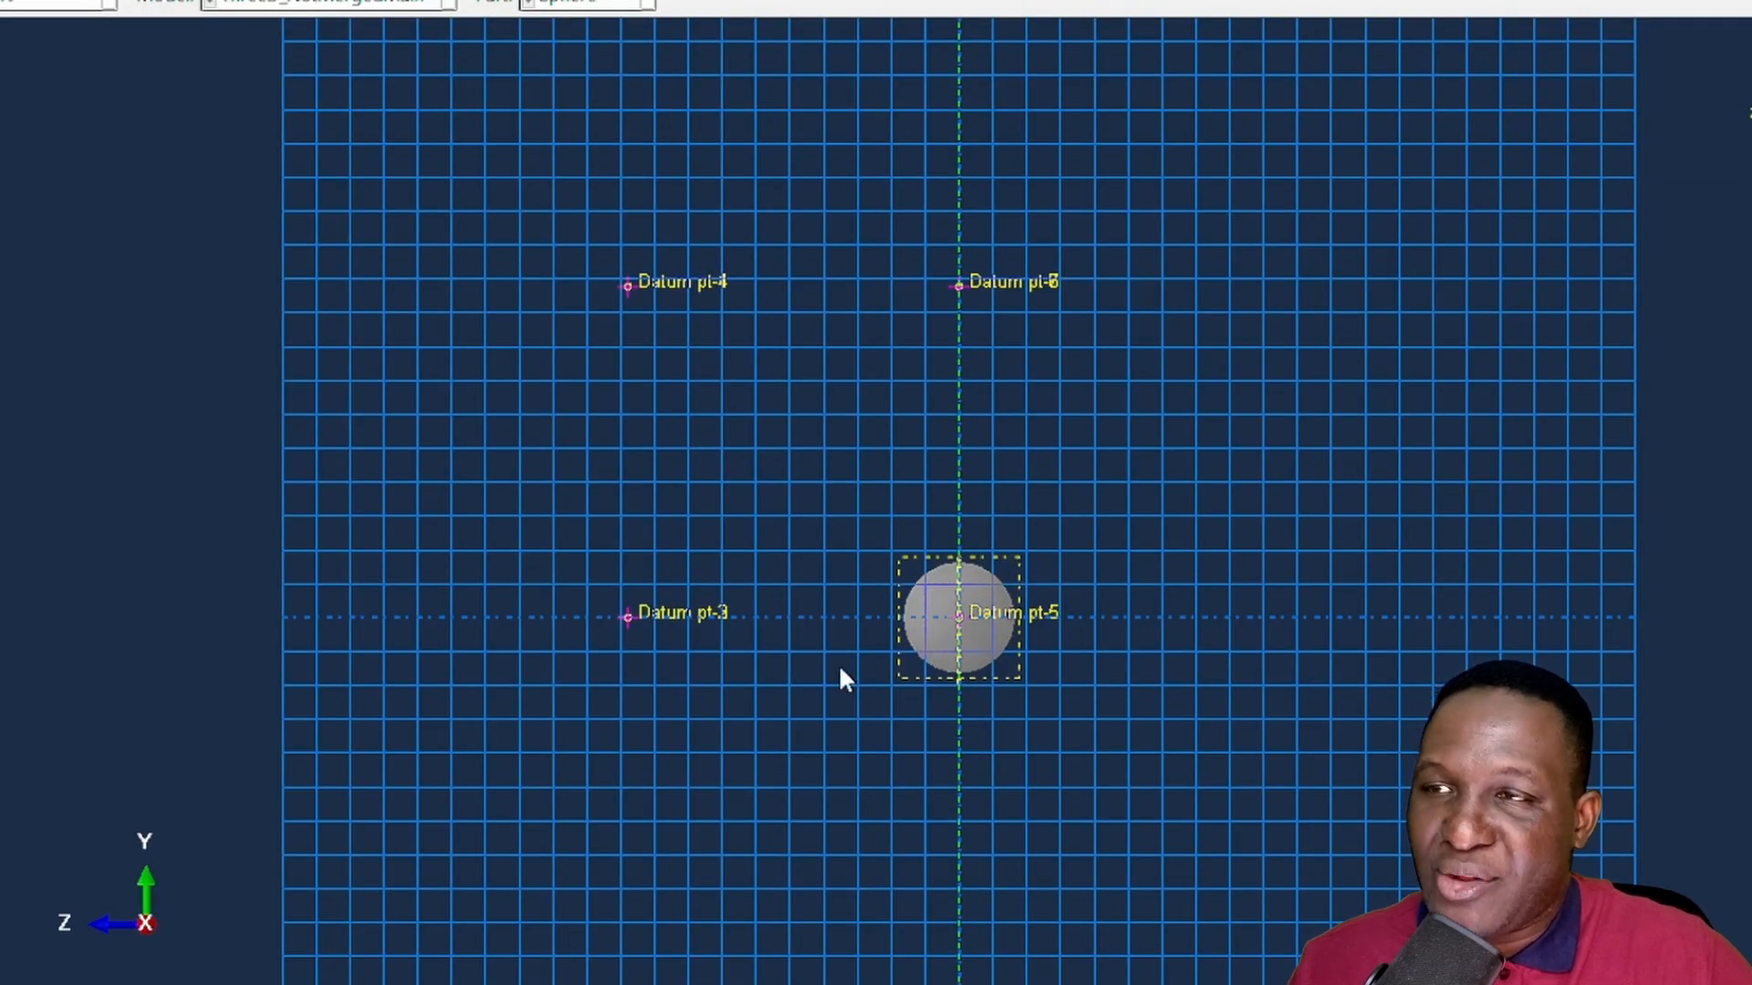
scroll(890, 666, up, 5)
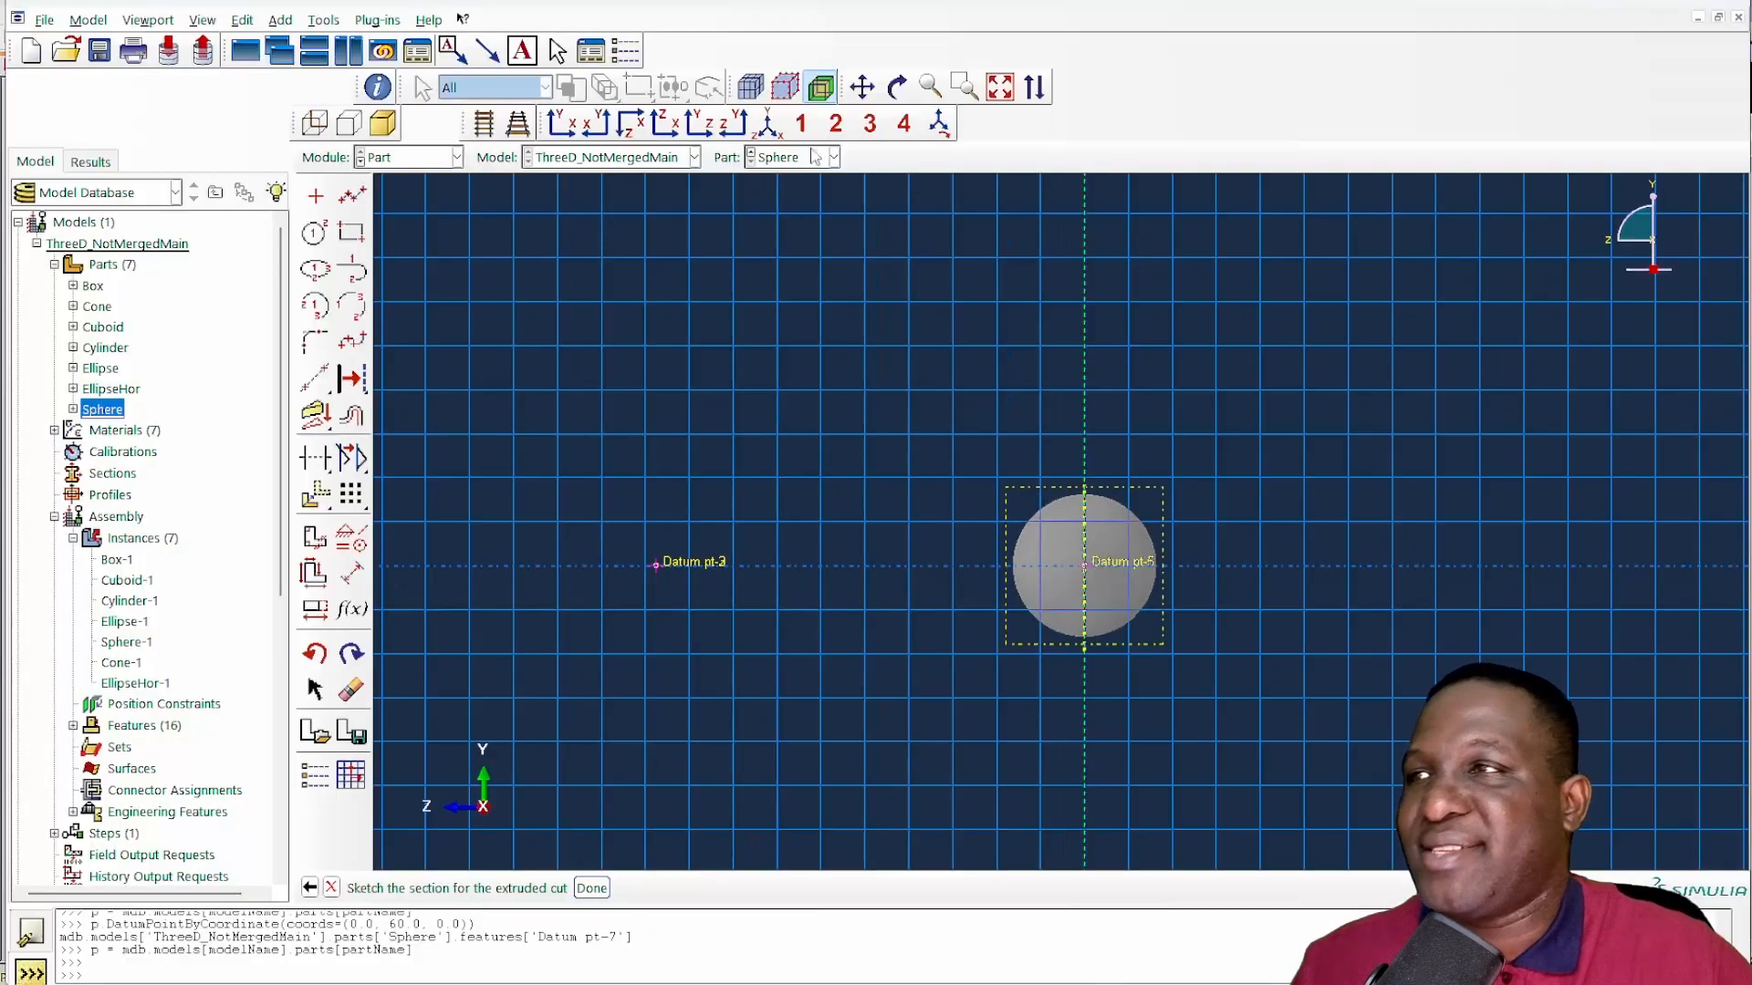
- Draw a rectangle from the vertical datum axis over half of the sphere, and a larger enclosing rectangle with its second corner at about (38.4, 32.2)
click(353, 232)
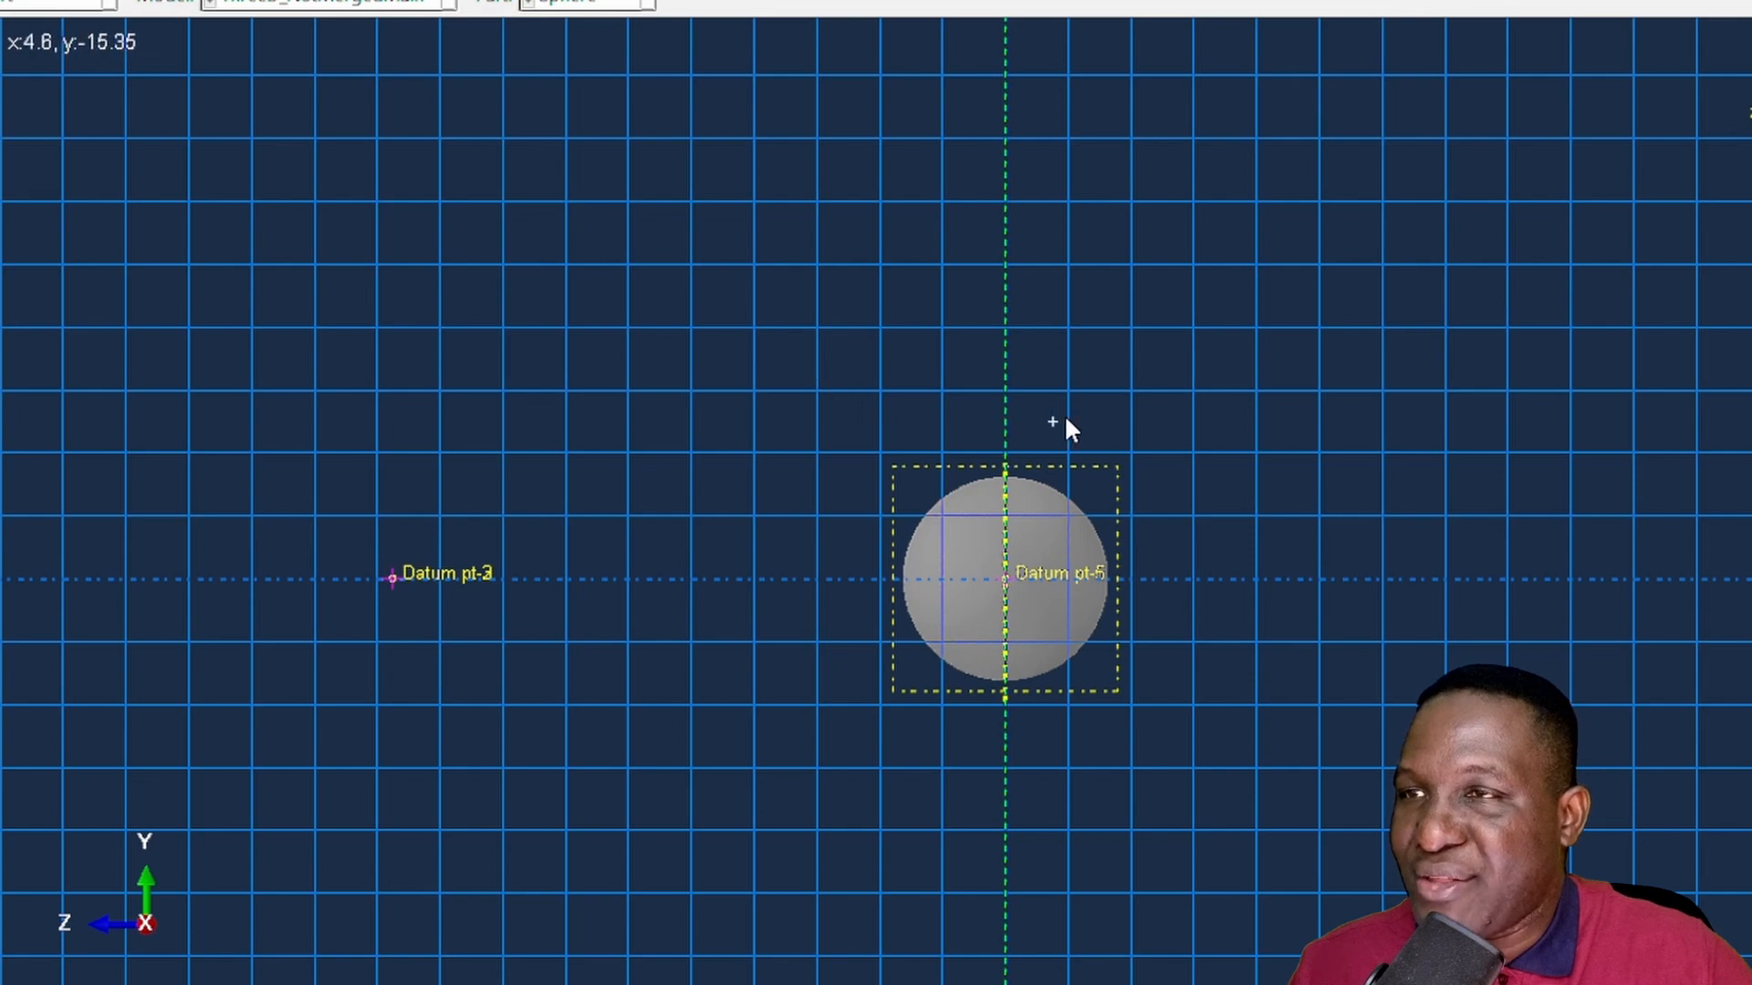
click(1005, 375)
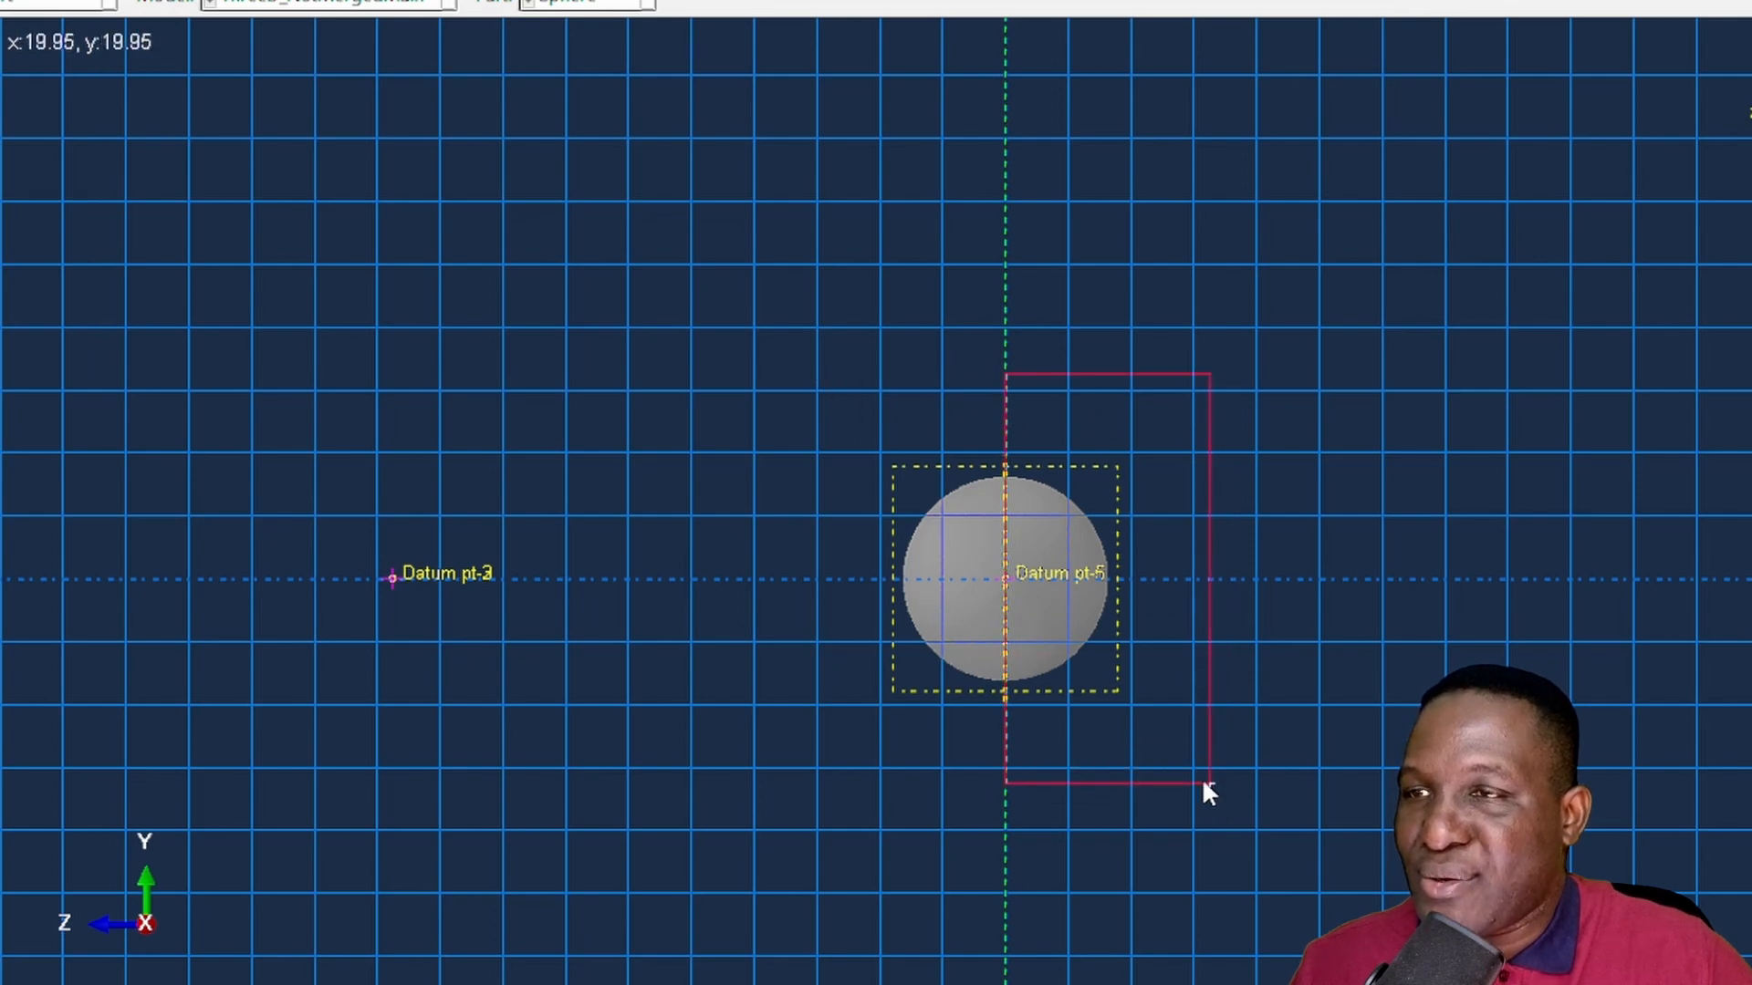
click(1224, 783)
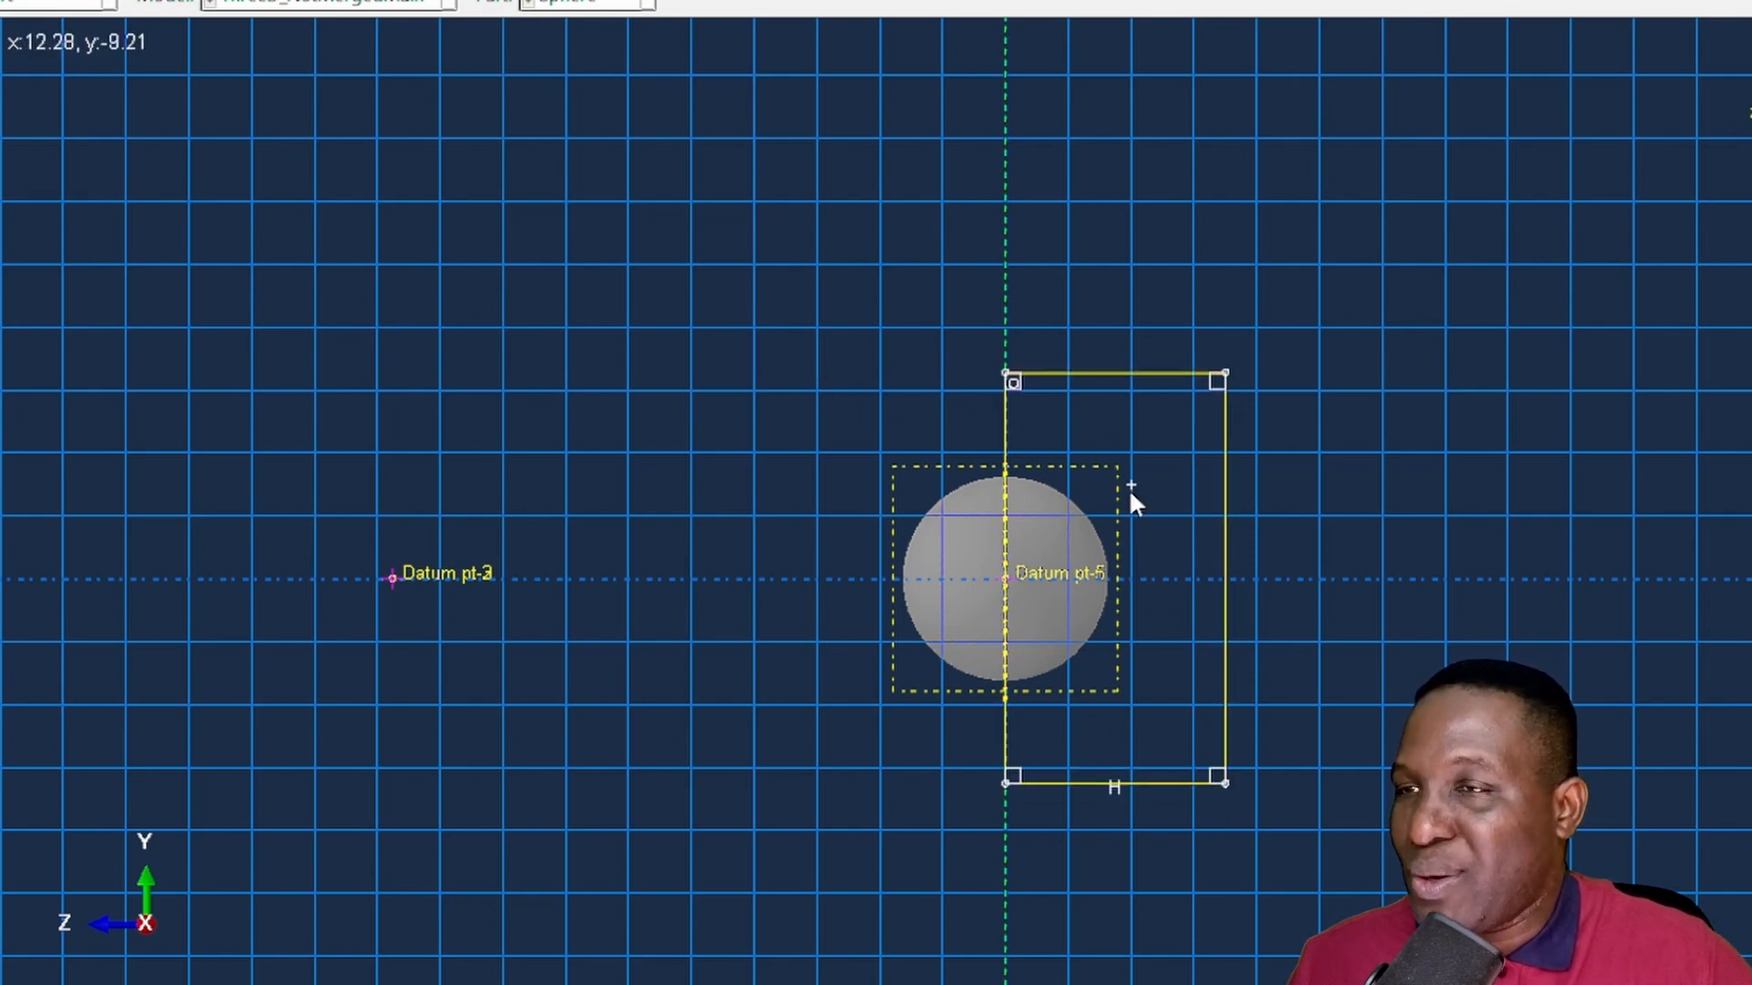
click(739, 265)
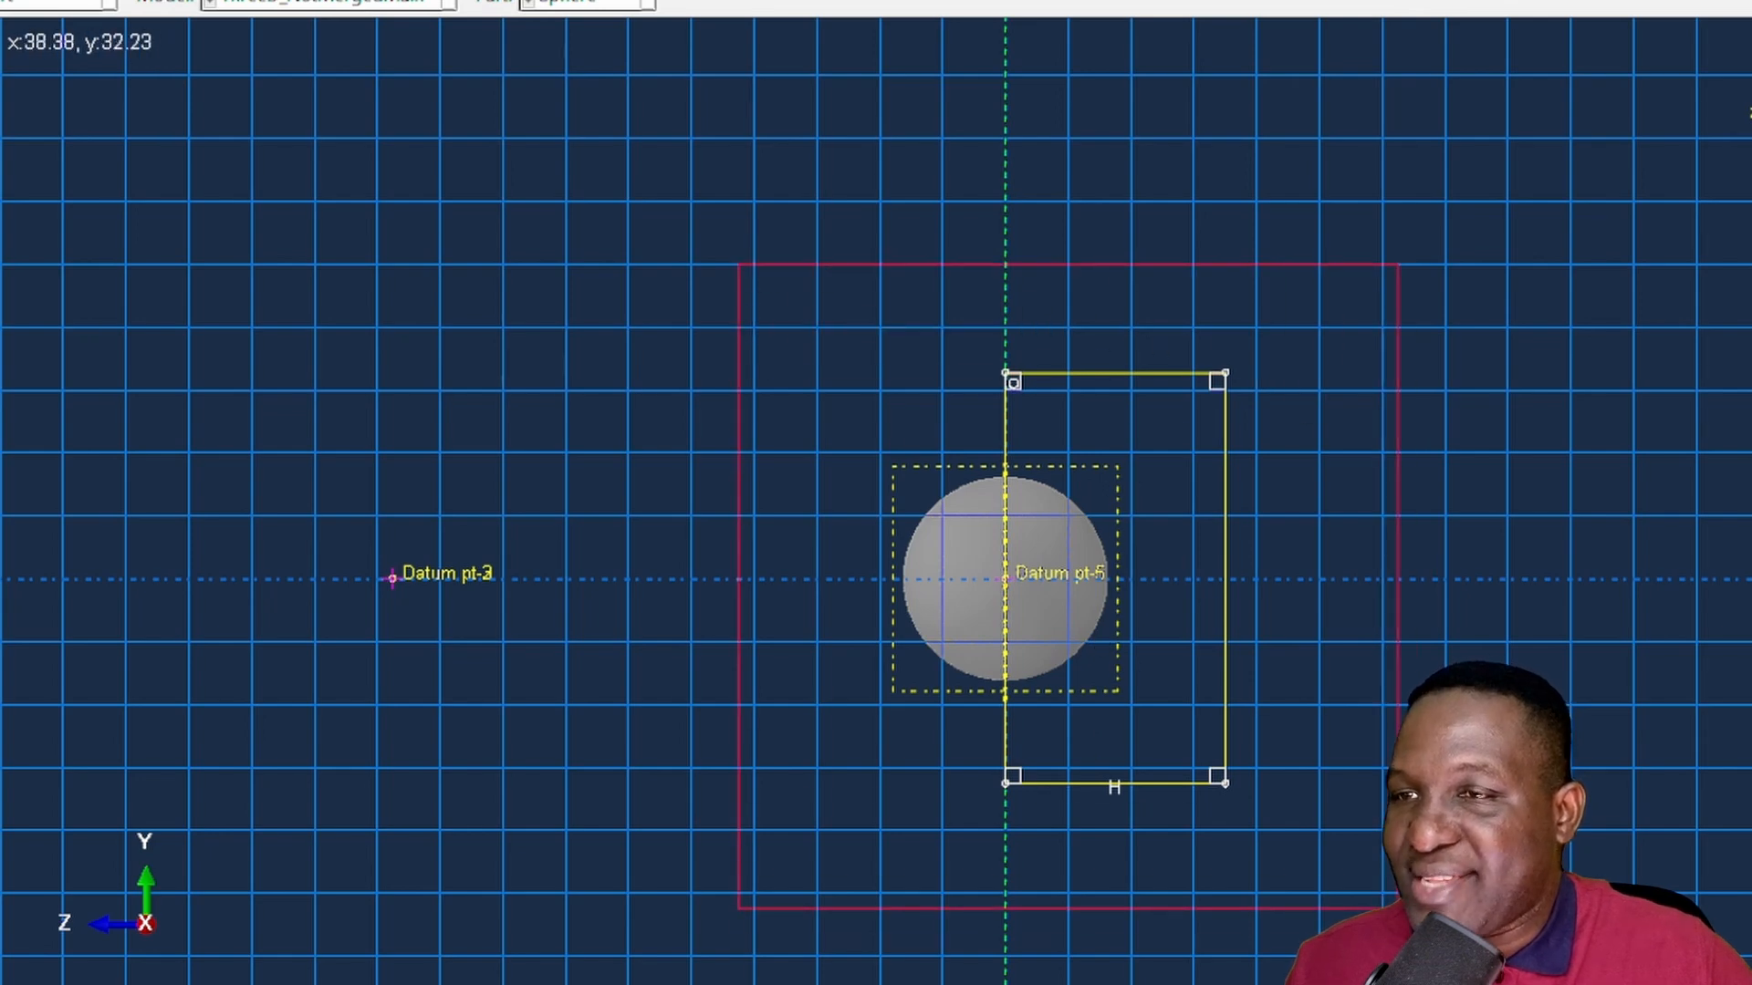
click(1398, 908)
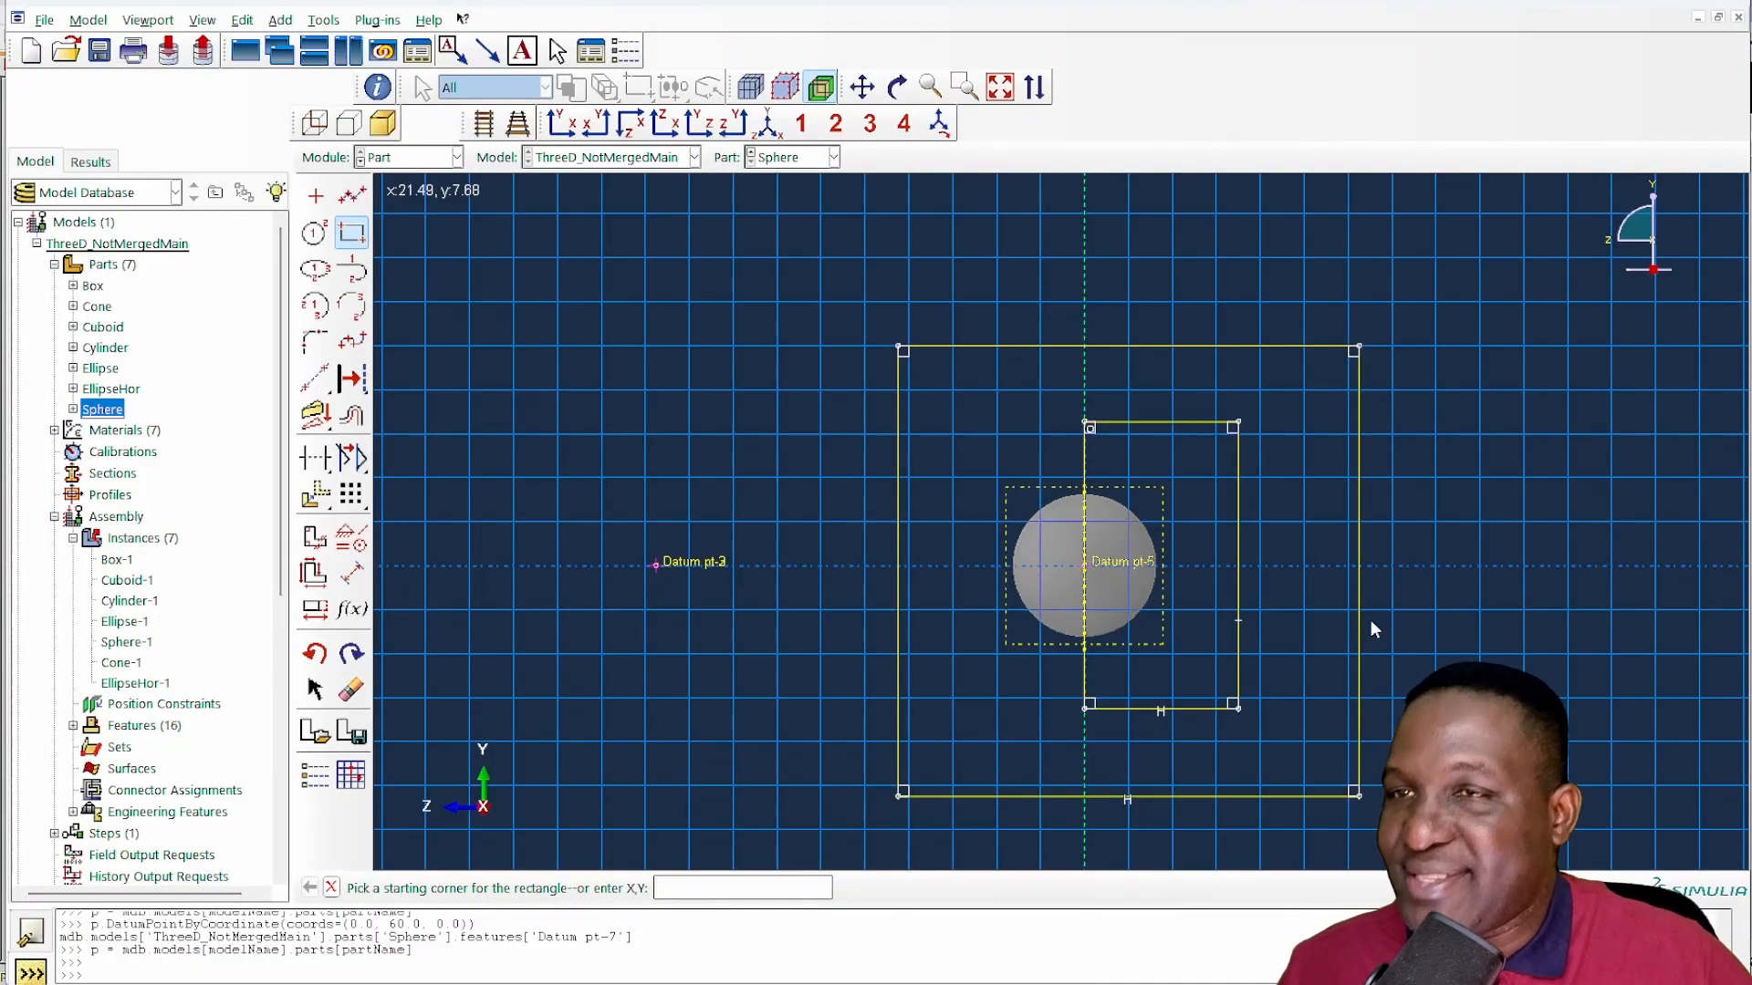
right_click(1676, 568)
click(1575, 657)
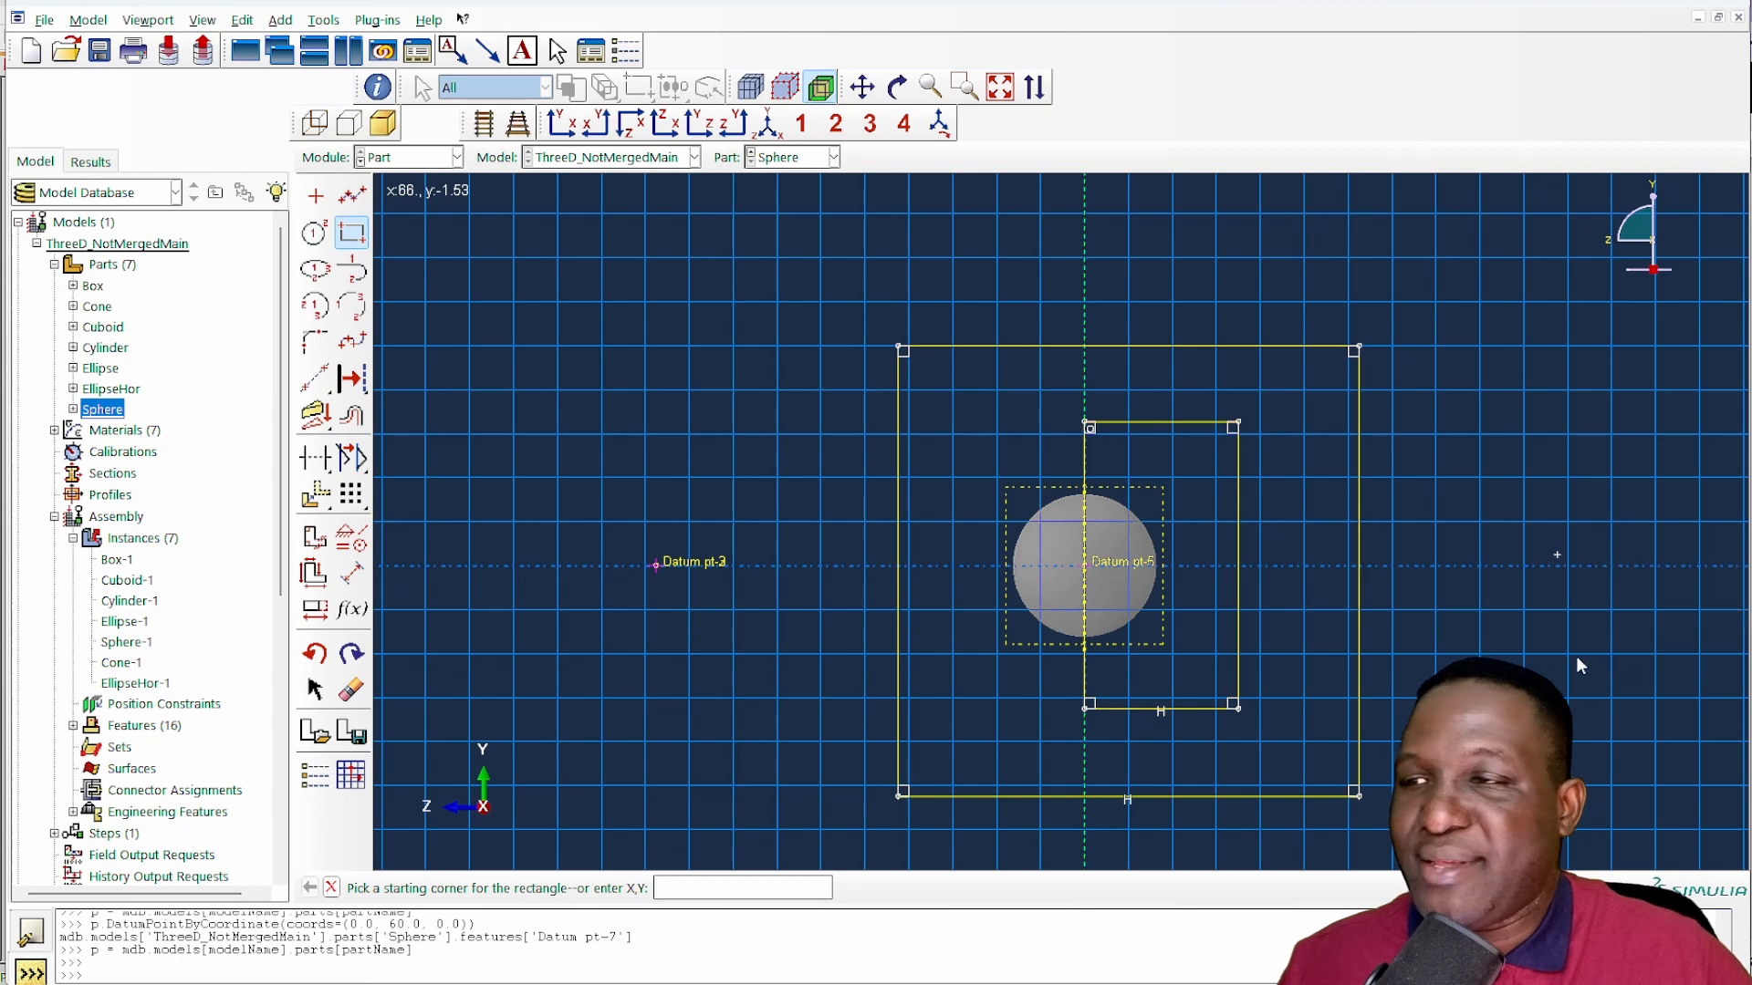
- Finish the sketch, cut the sphere Through All with the extrude direction flipped, and go to the Assembly module
click(593, 888)
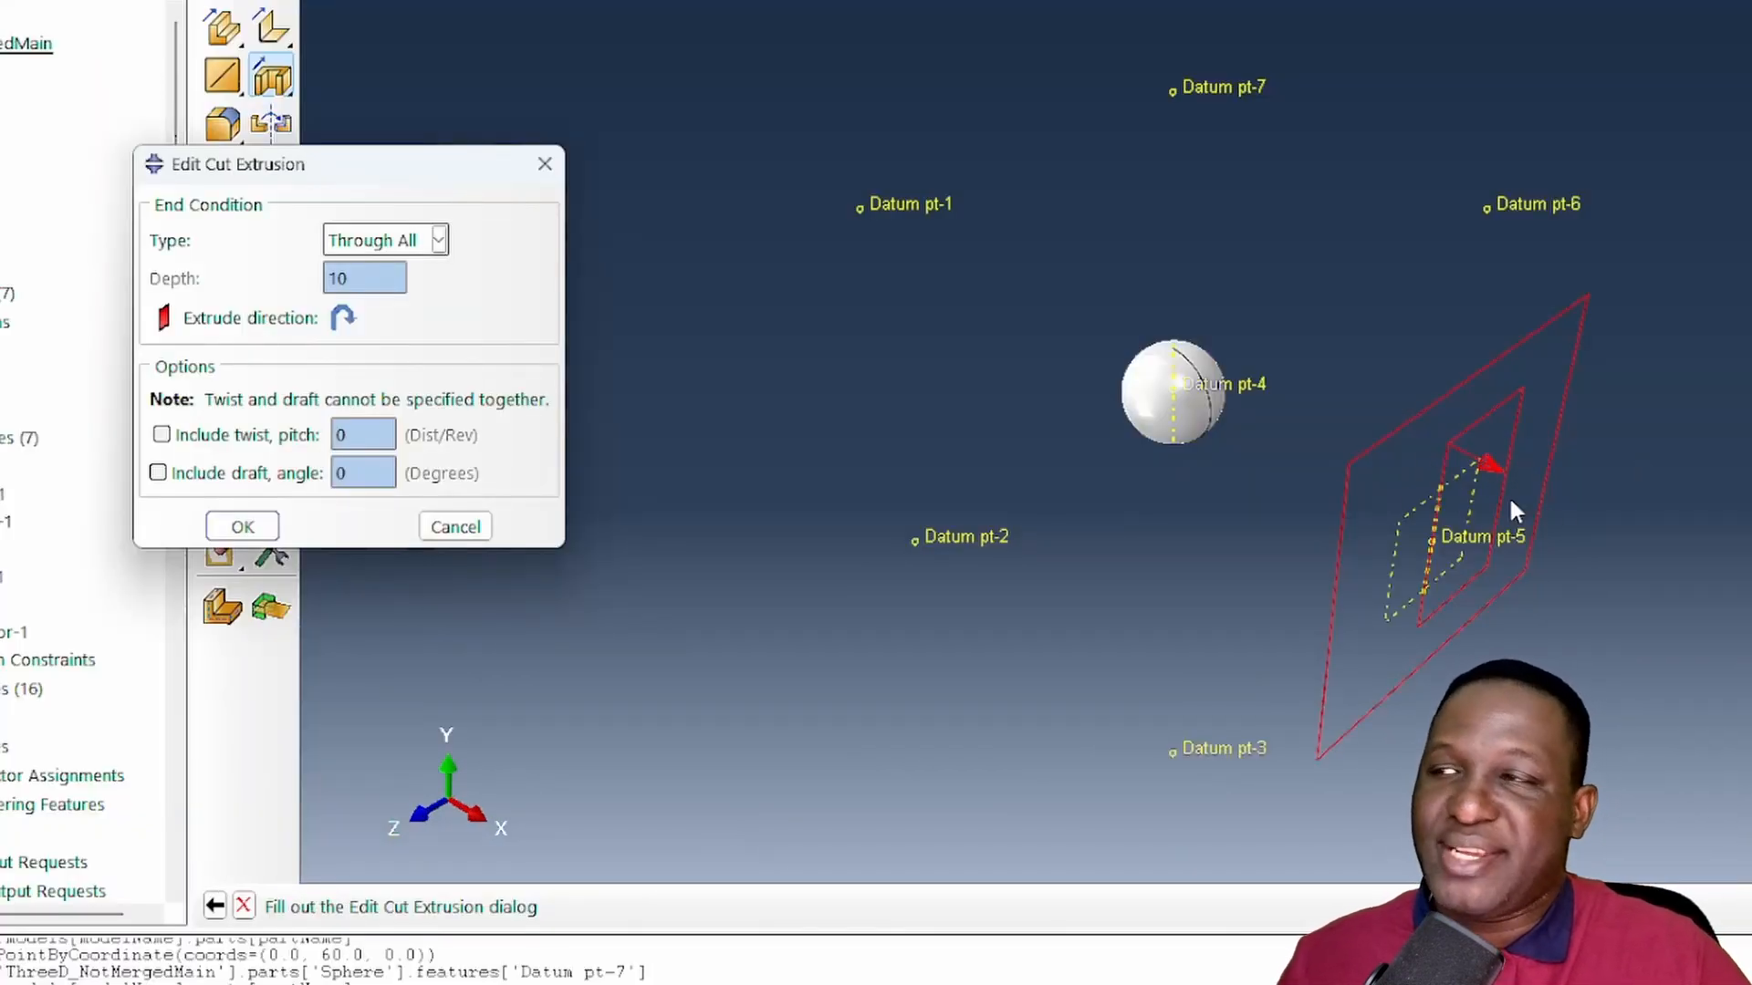
click(343, 318)
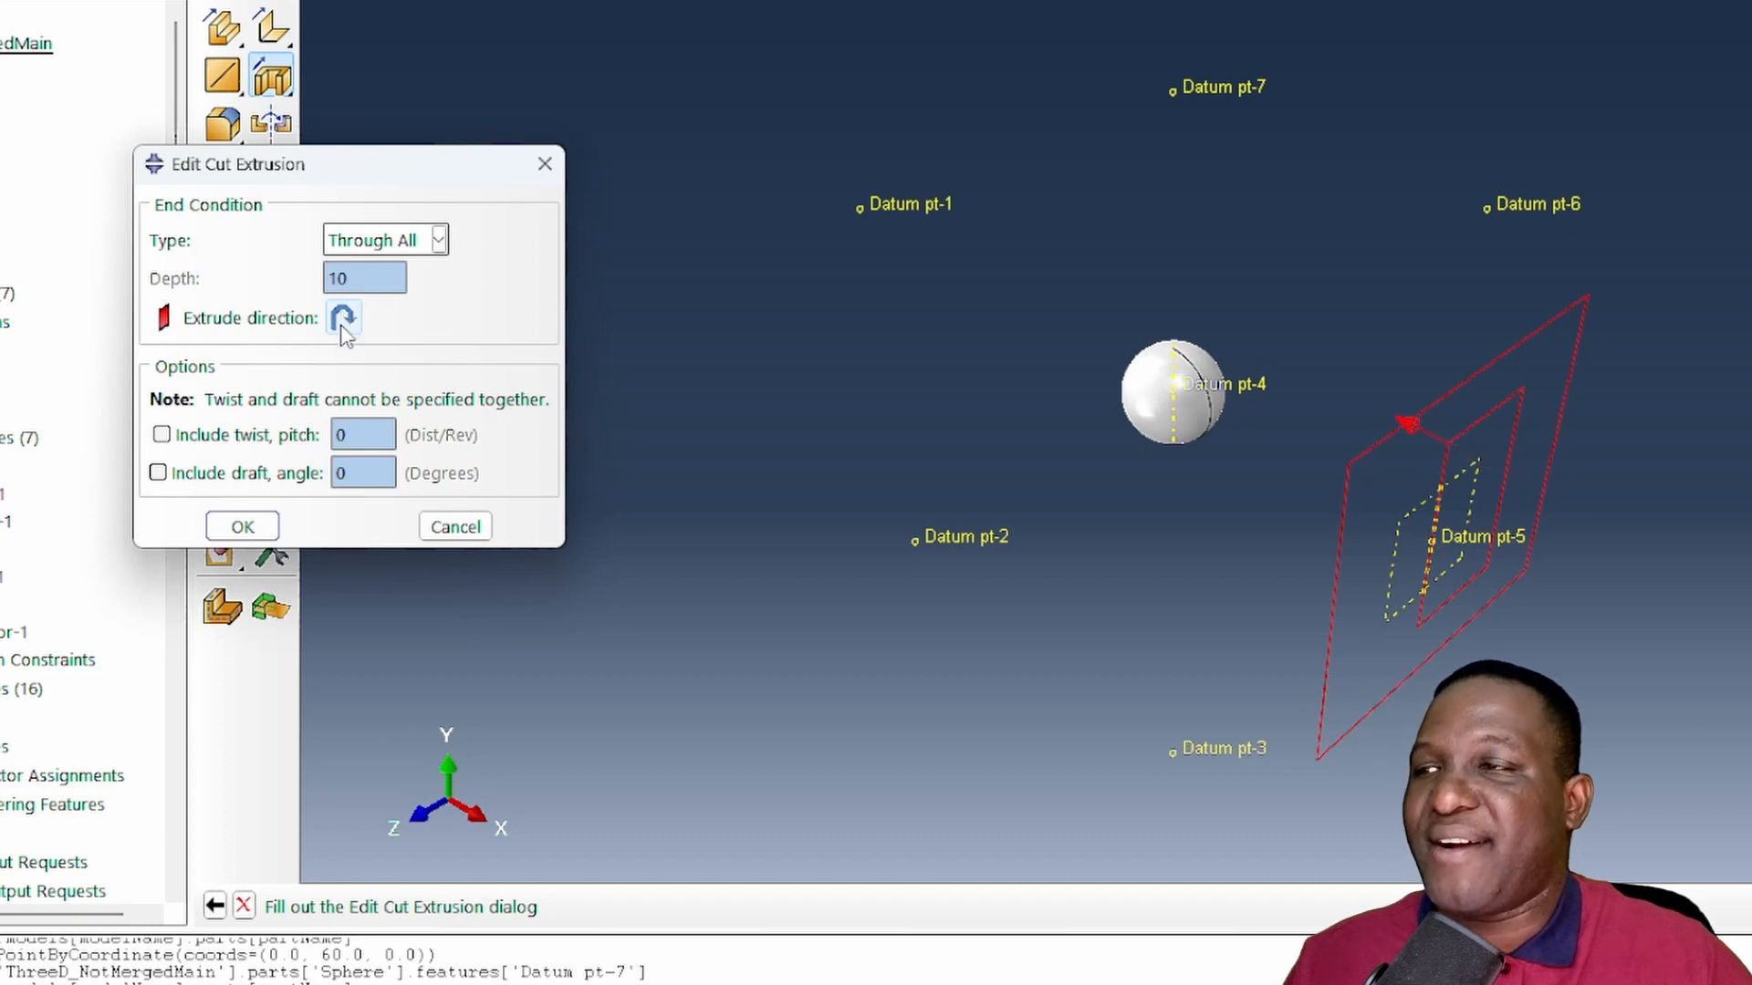
click(243, 526)
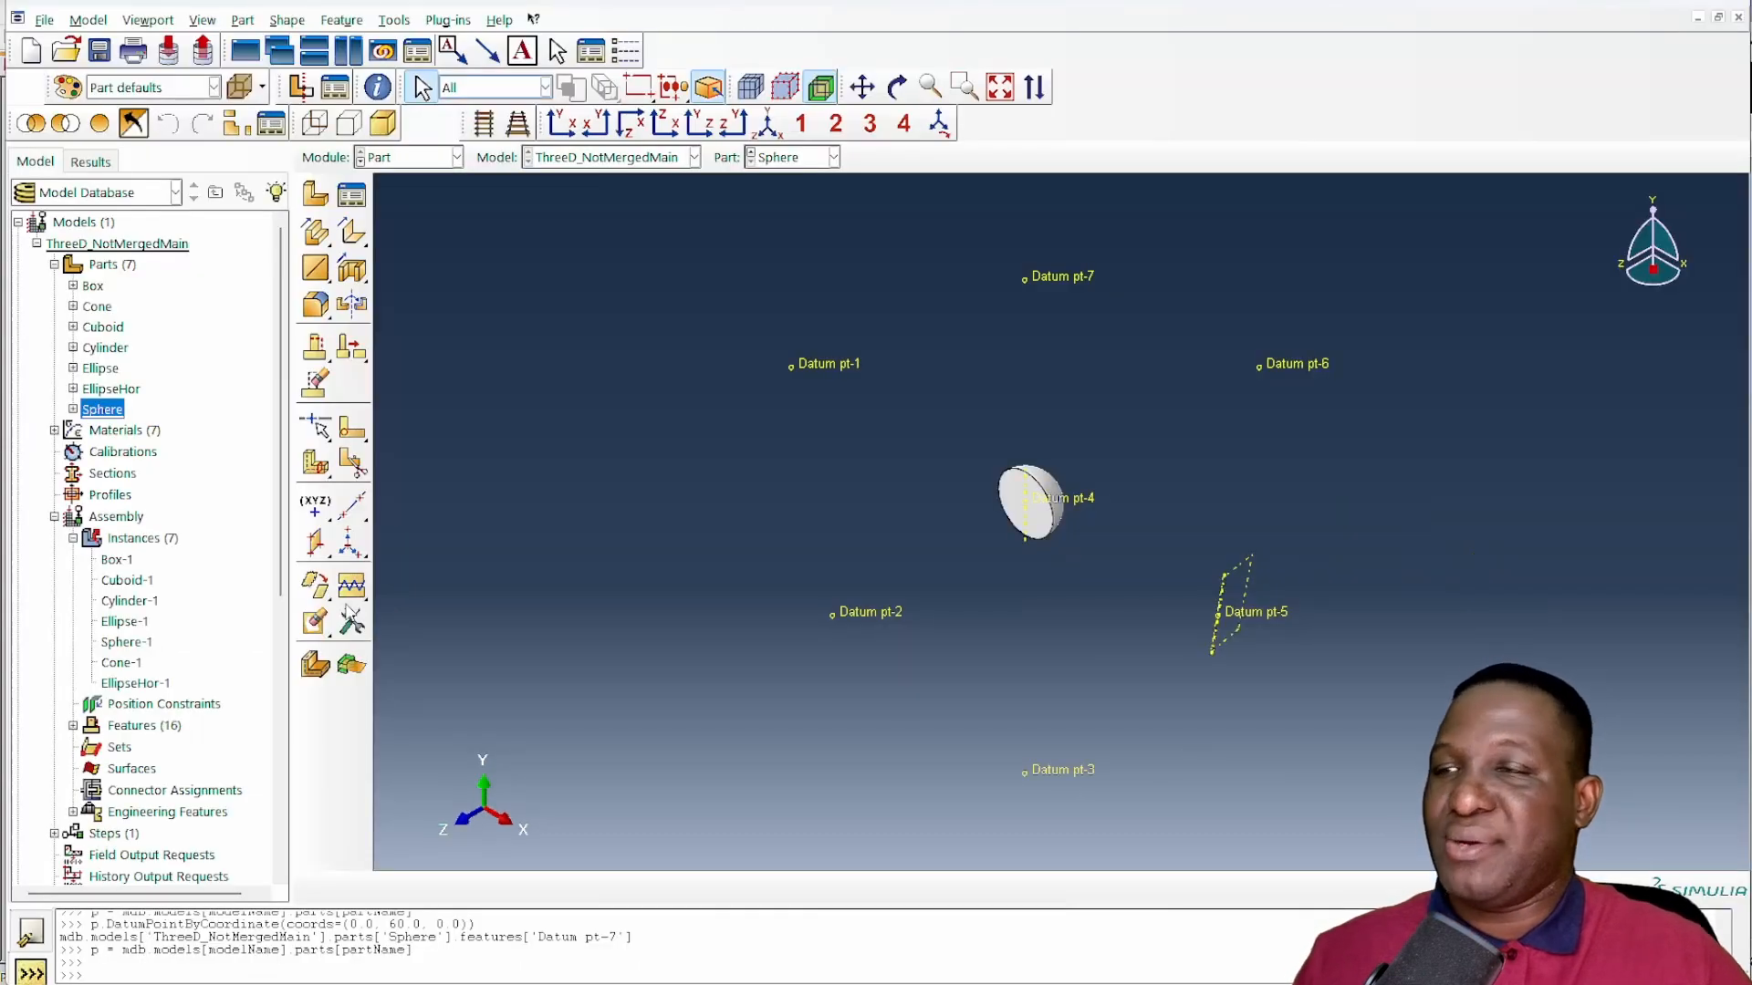
click(411, 157)
click(401, 217)
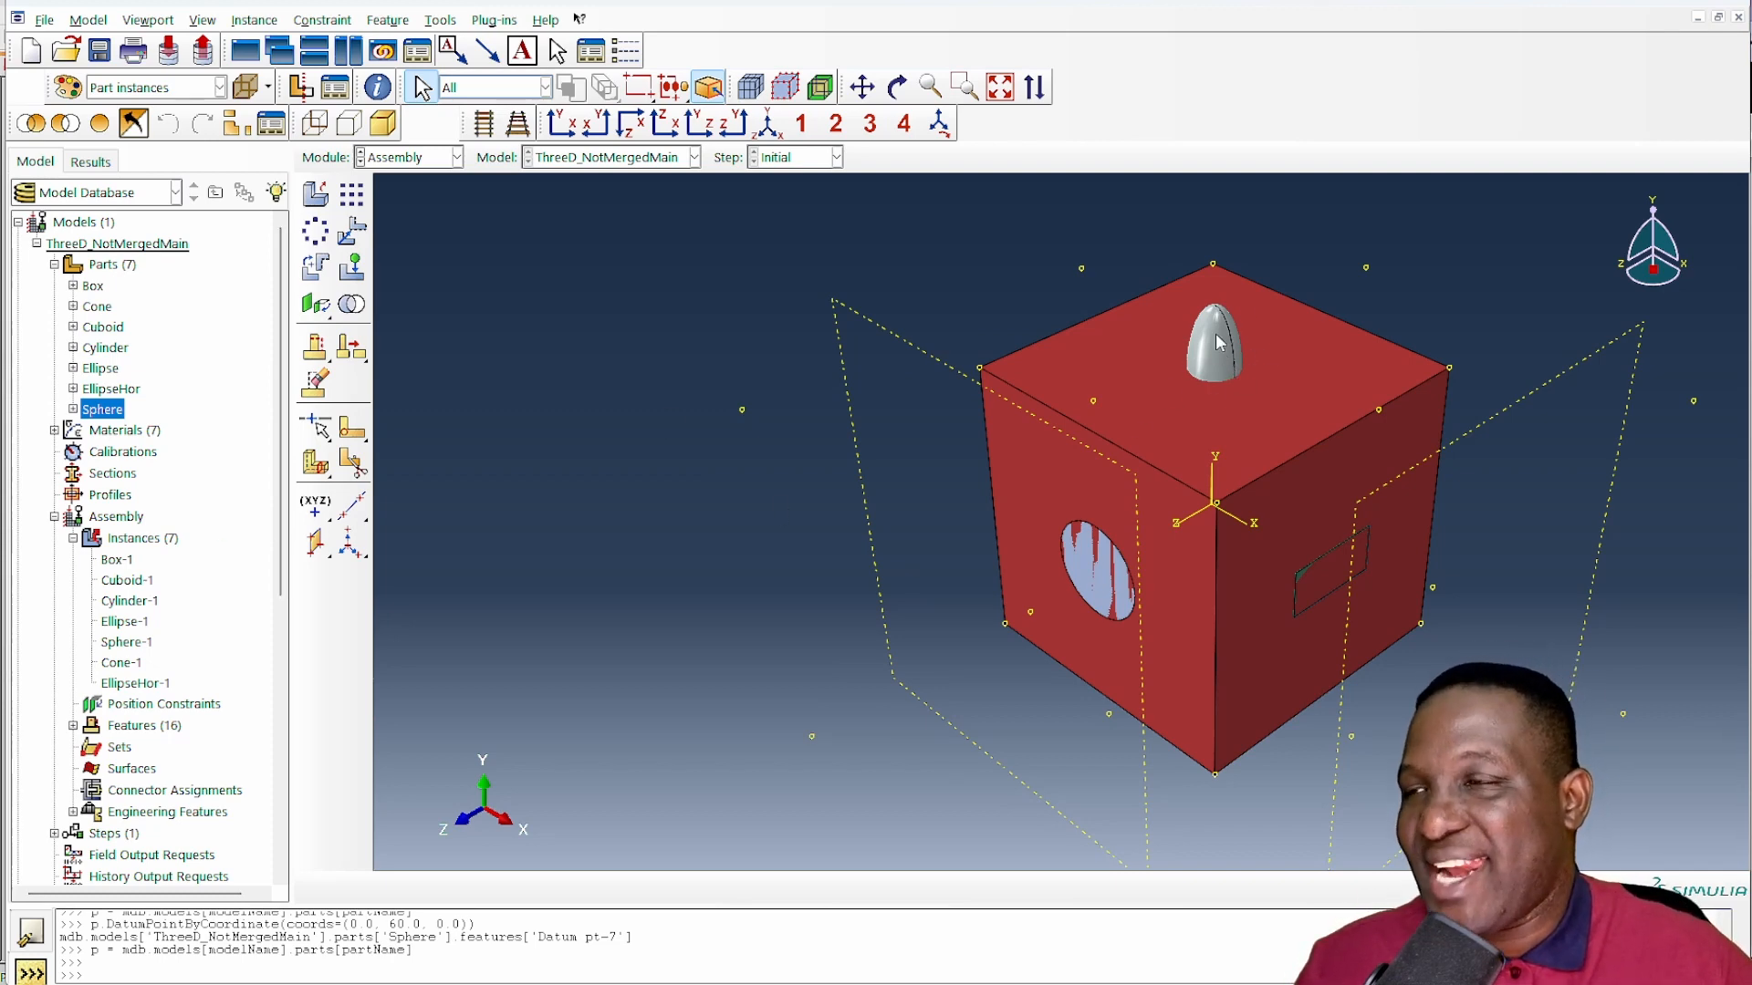
- Leave the assembly and open the Ellipse part for editing
double_click(105, 374)
click(897, 86)
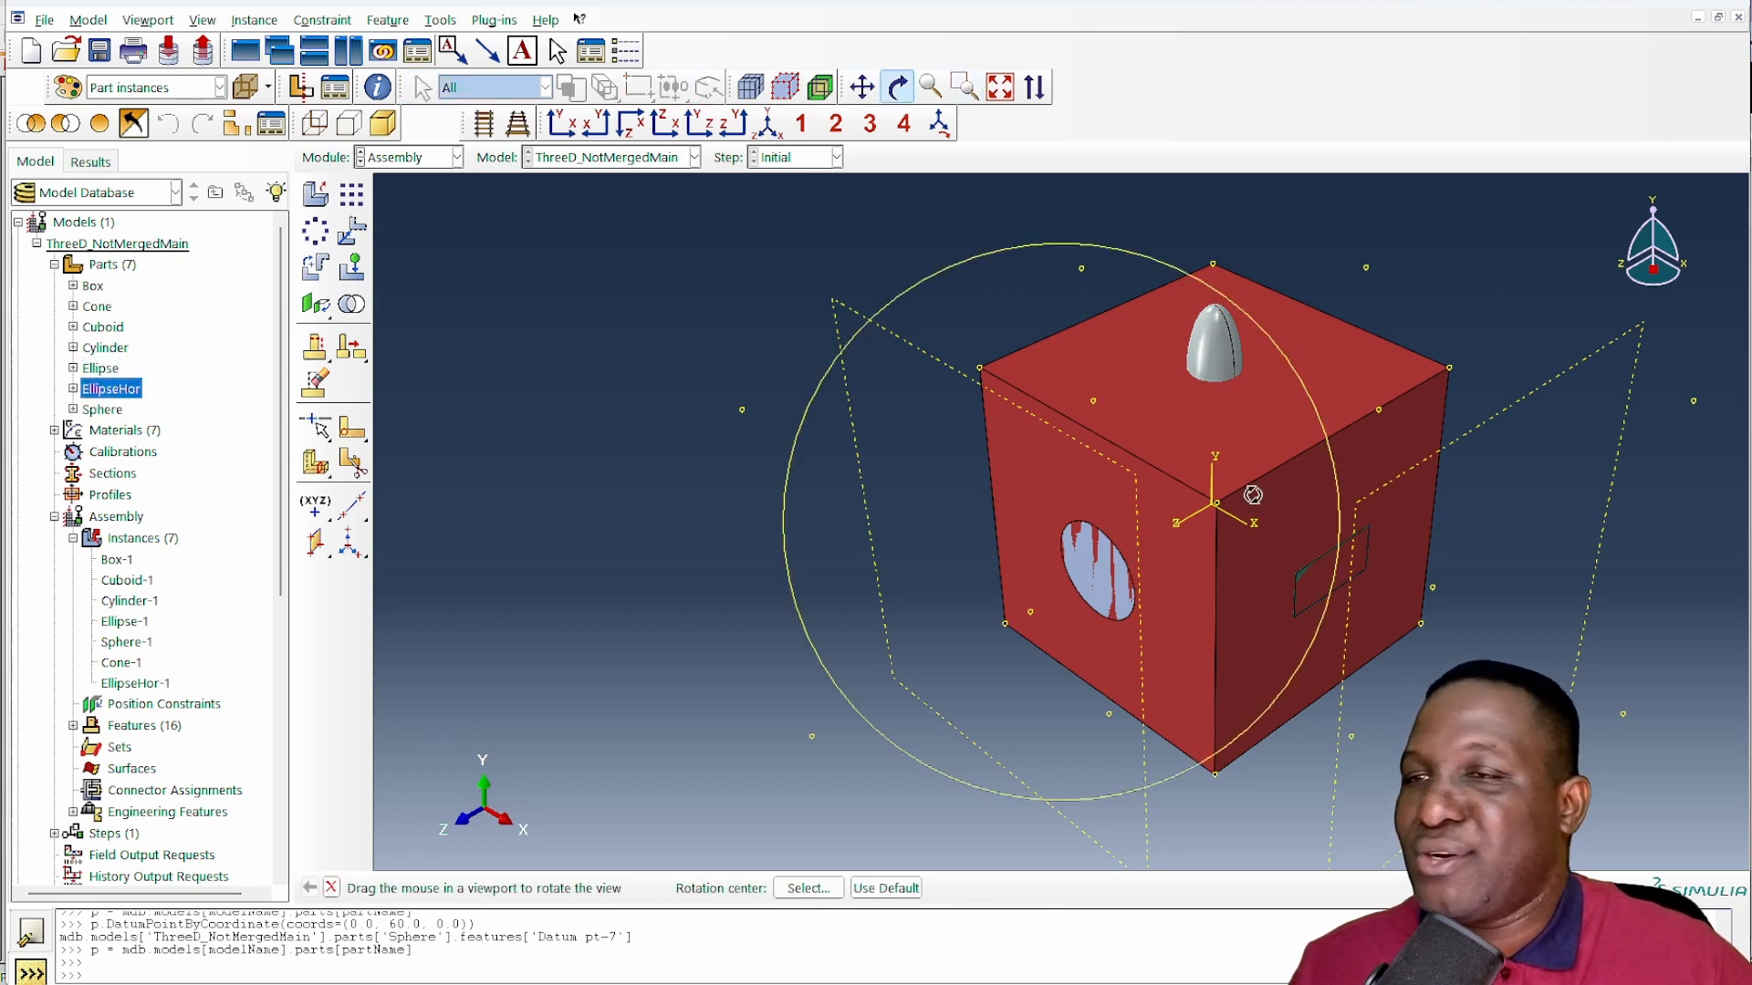
drag(1253, 496, 1204, 356)
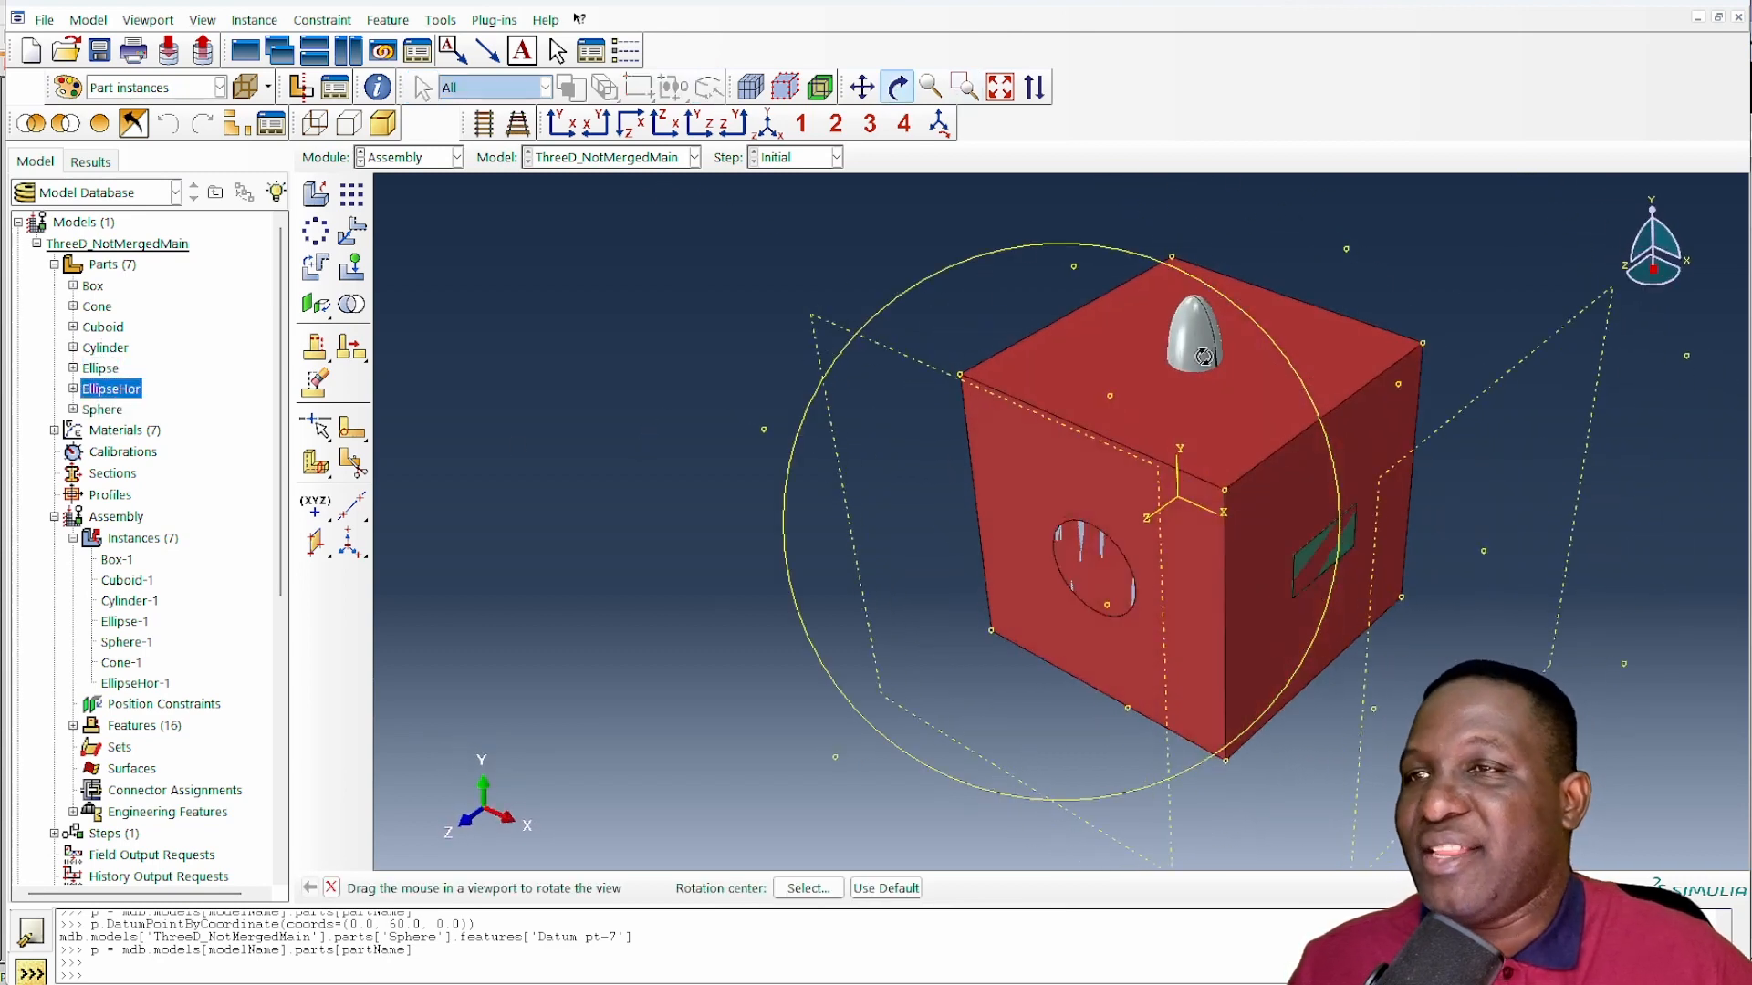
right_click(609, 426)
click(657, 582)
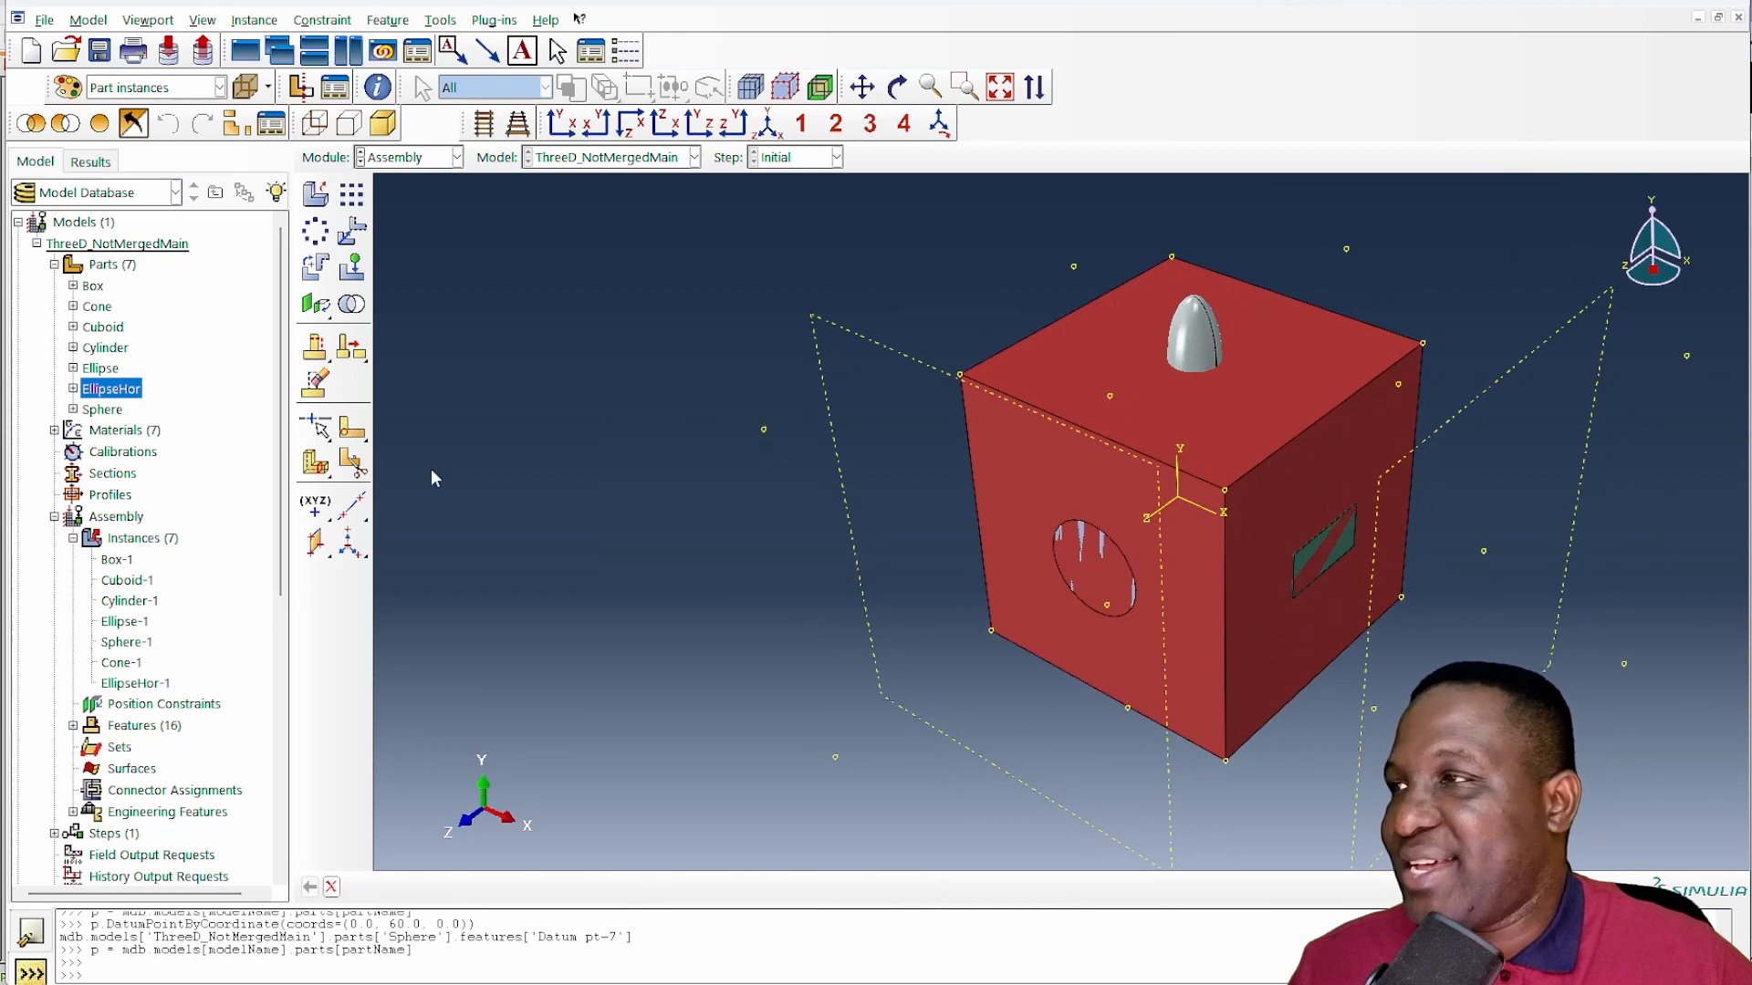
double_click(117, 370)
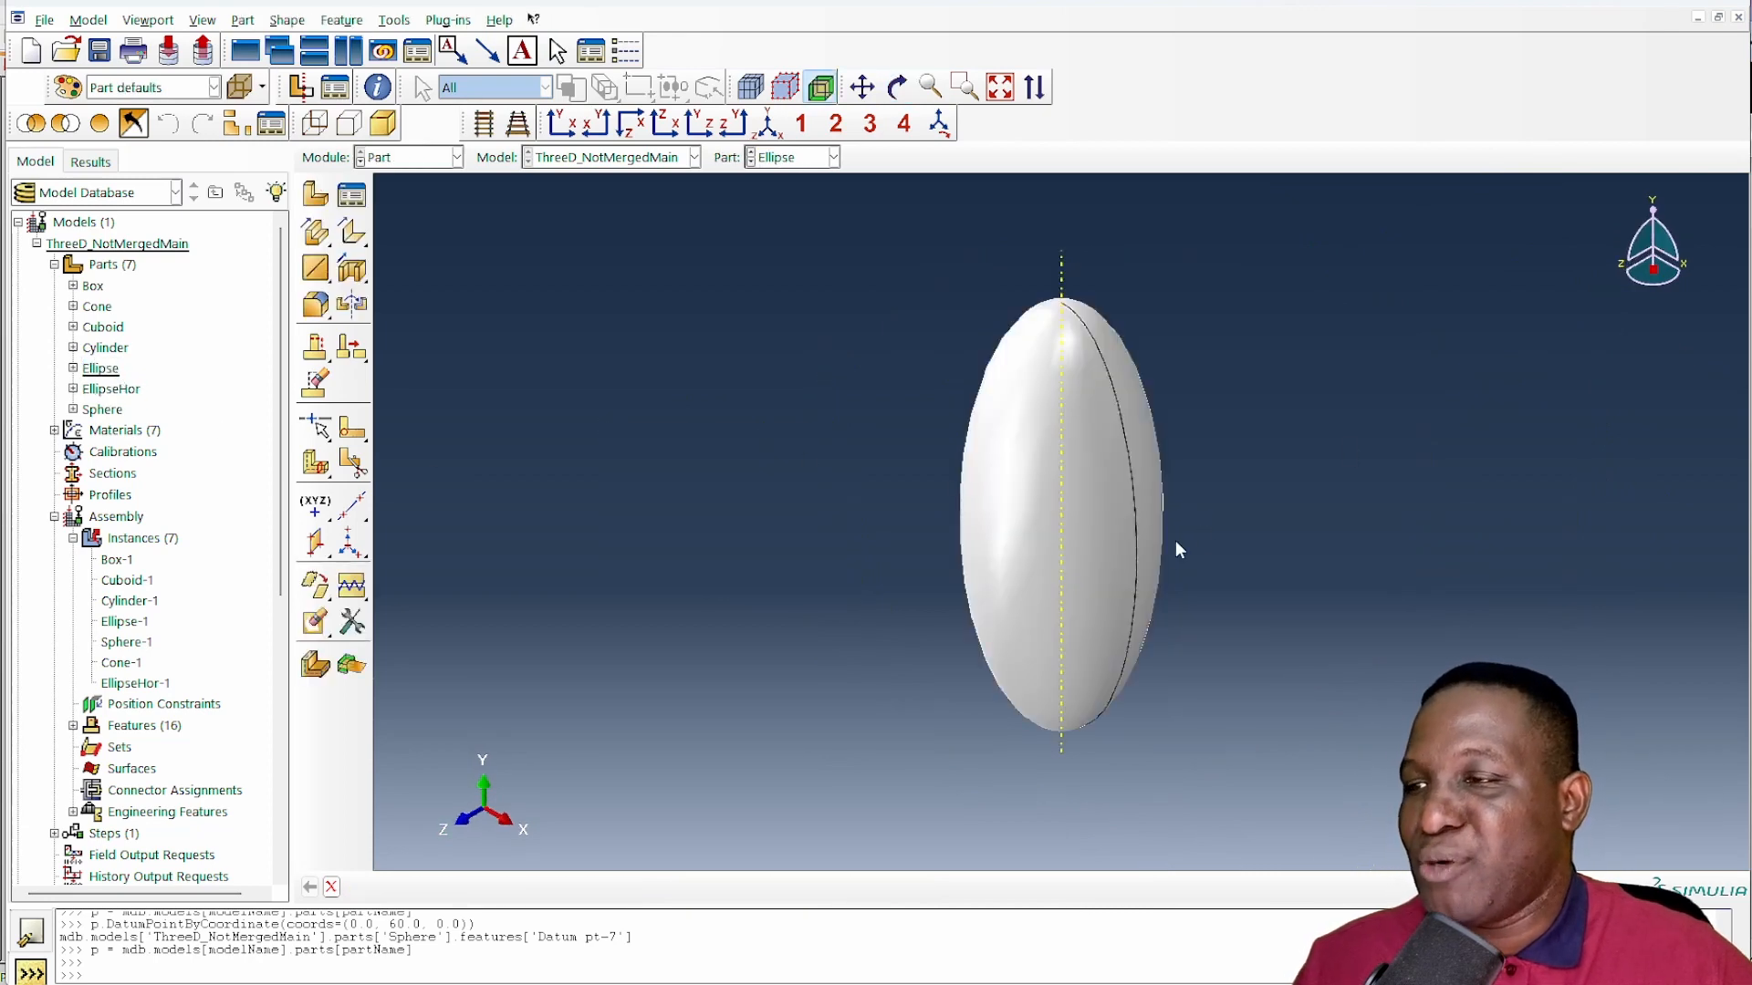
- Switch to the text editor and set partName to 'Ellipse' in CreateDatumPoints.py
key(alt+Tab)
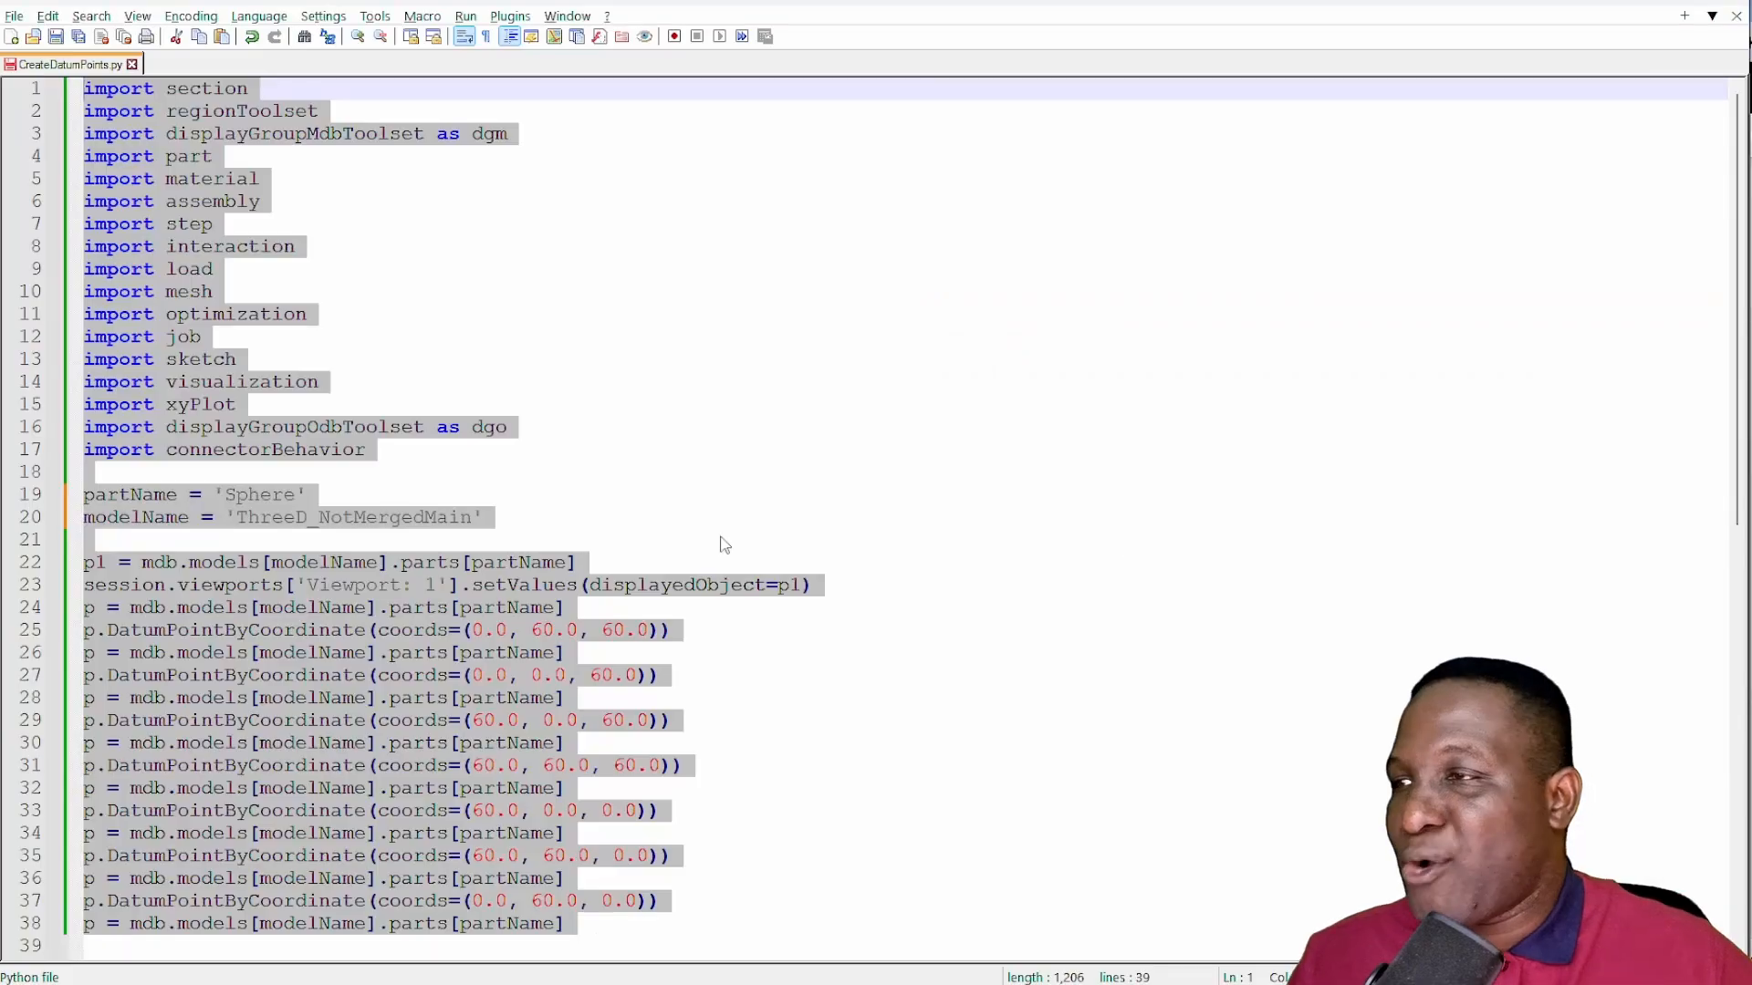
click(296, 496)
drag(258, 488, 226, 492)
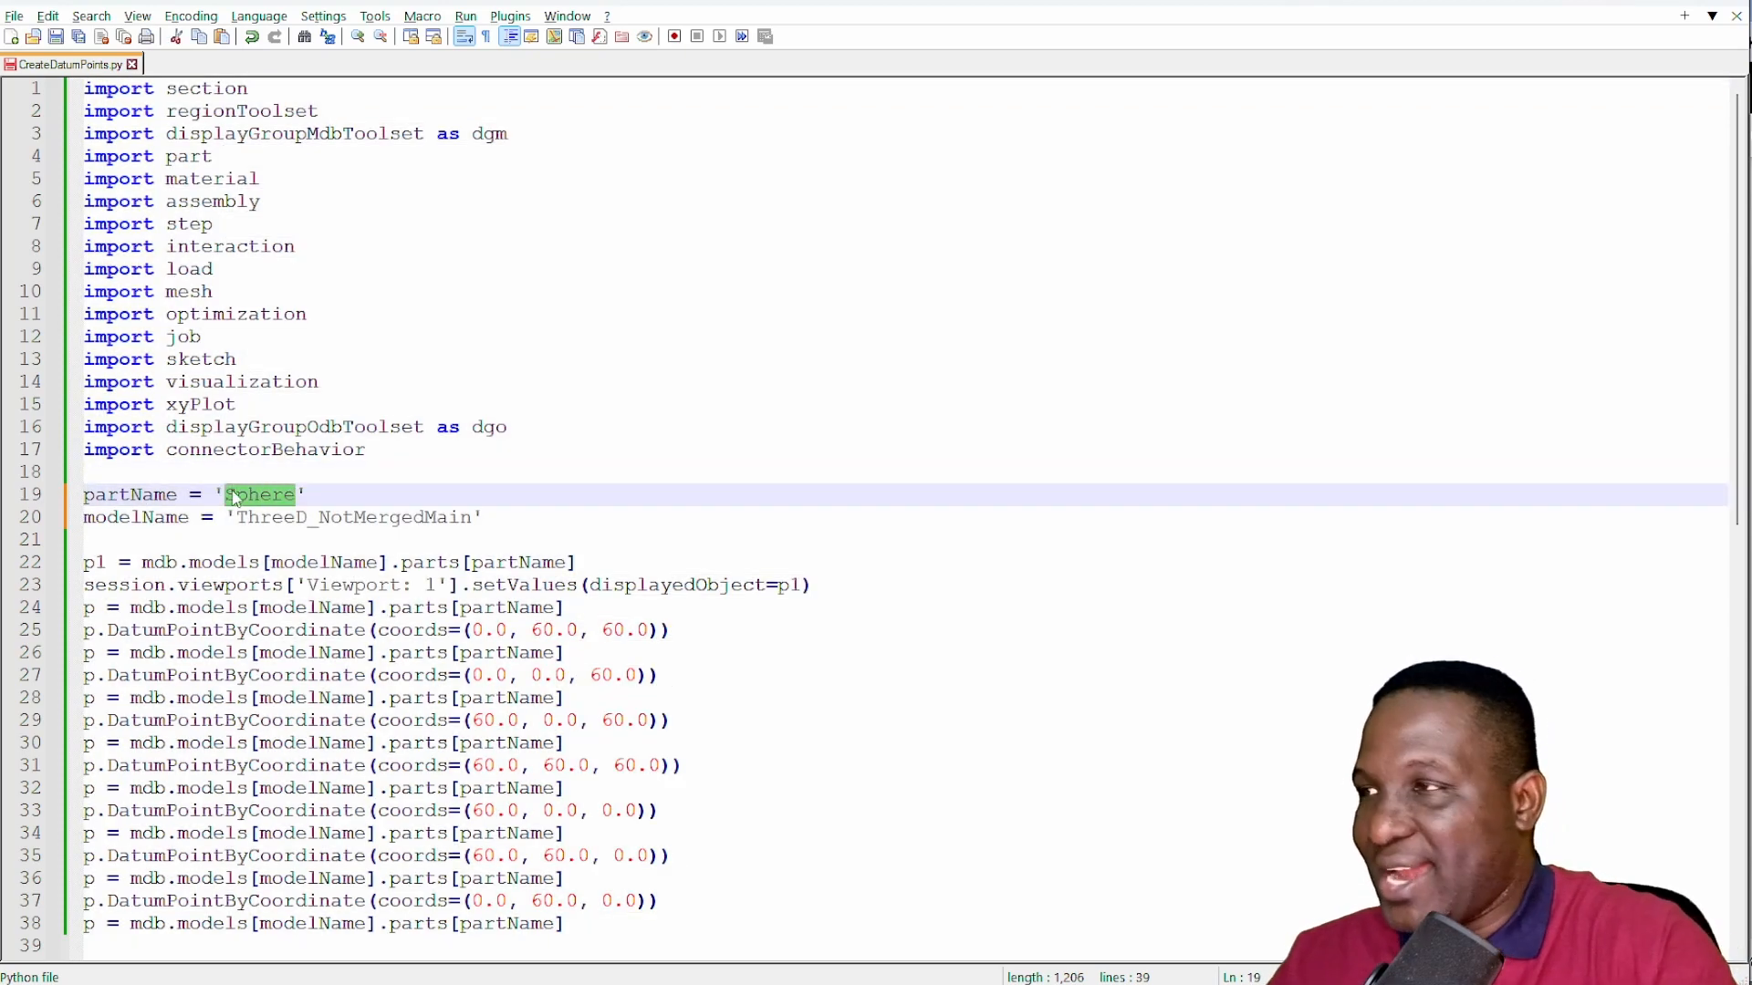
text(Ellipse)
- Copy the whole script and run it at the Abaqus command line to create the datum points on the Ellipse part
key(ctrl+a)
key(alt+Tab)
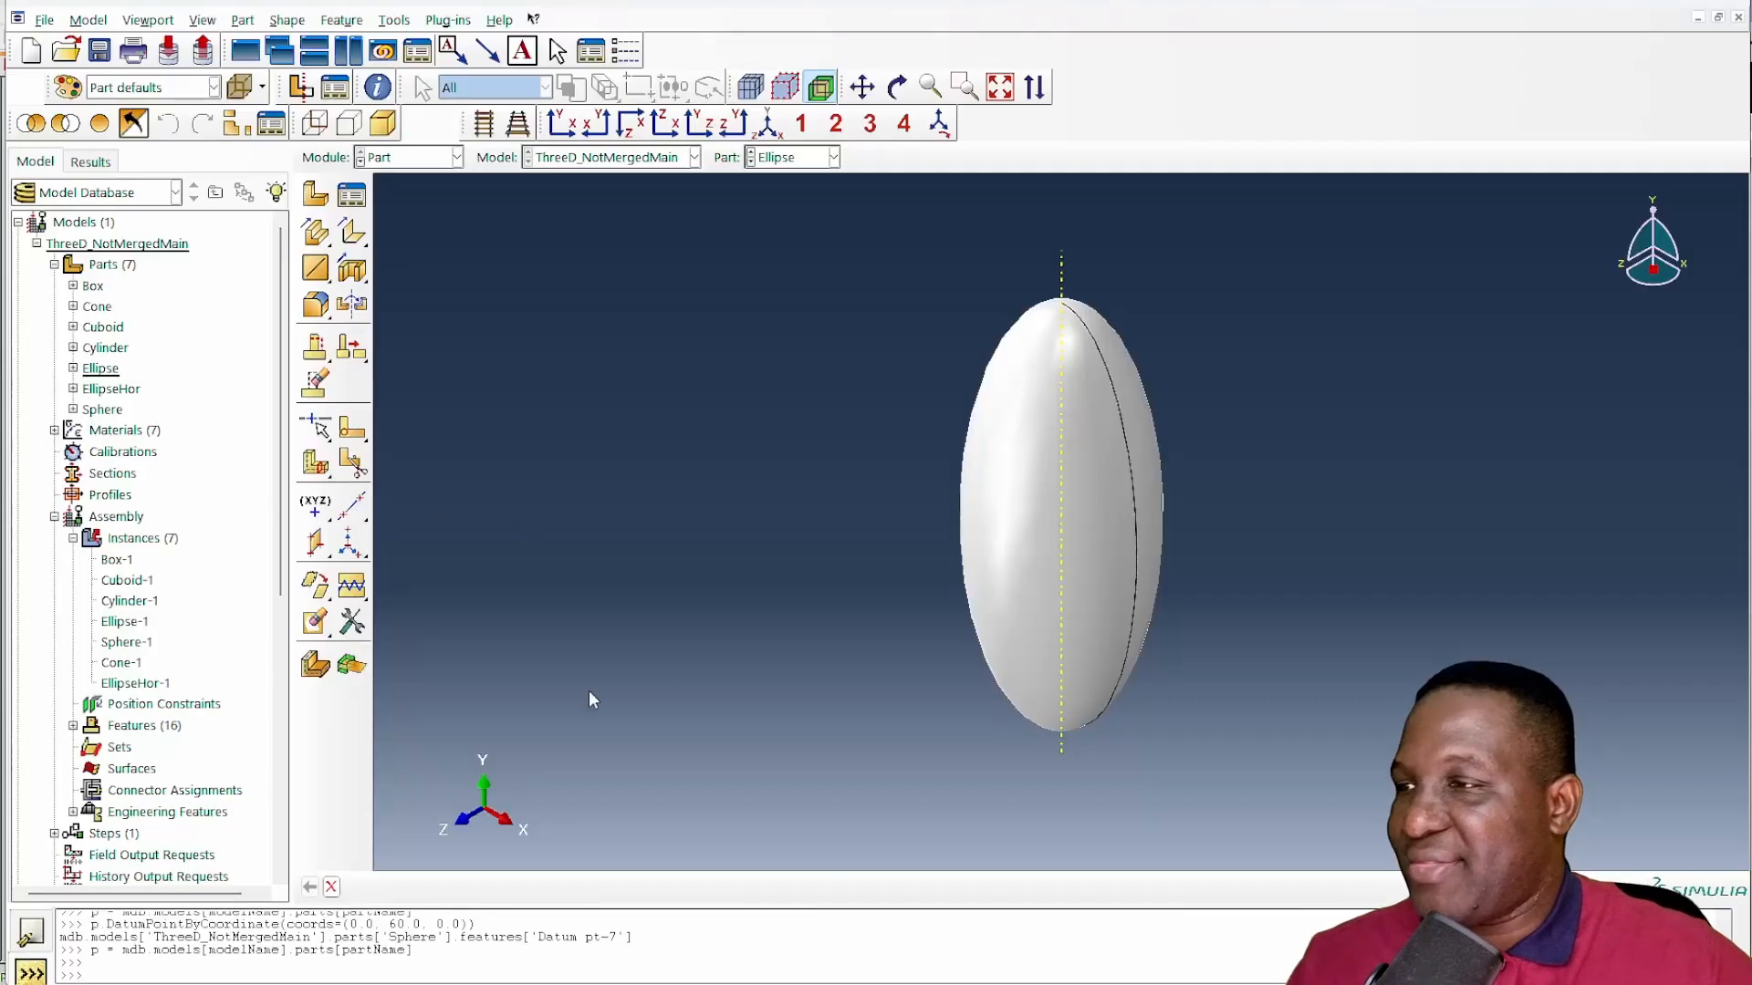
key(ctrl+v)
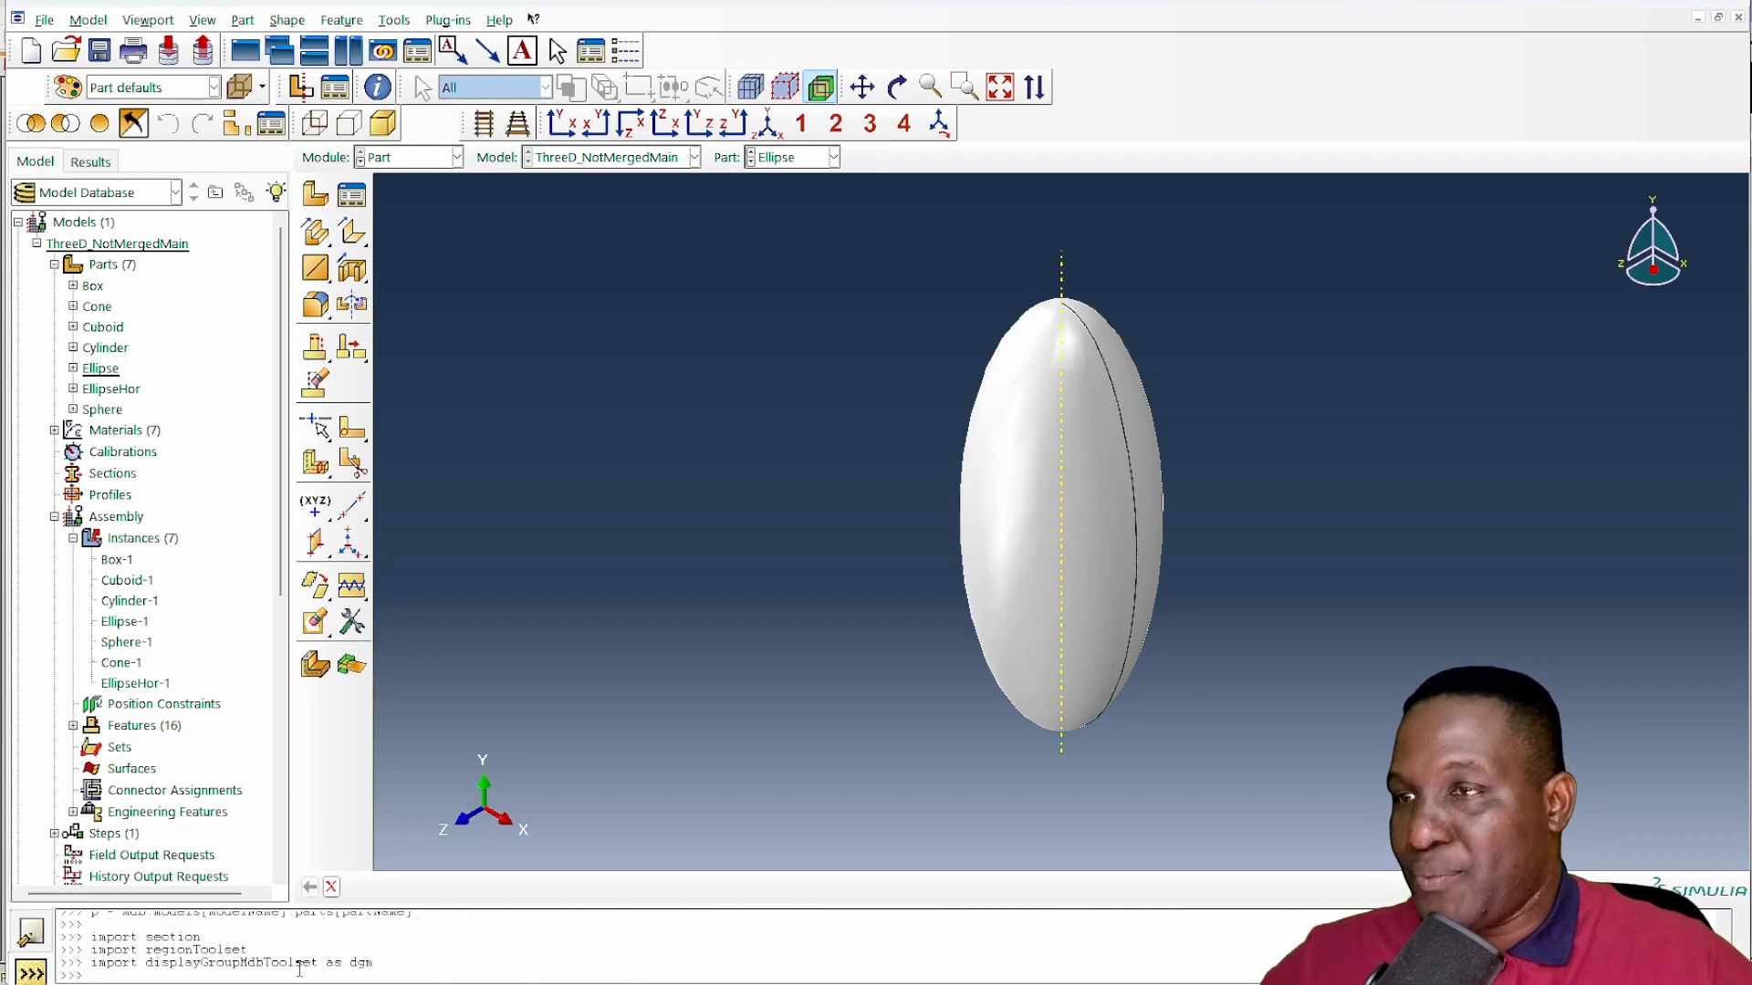
scroll(626, 644, down, 10)
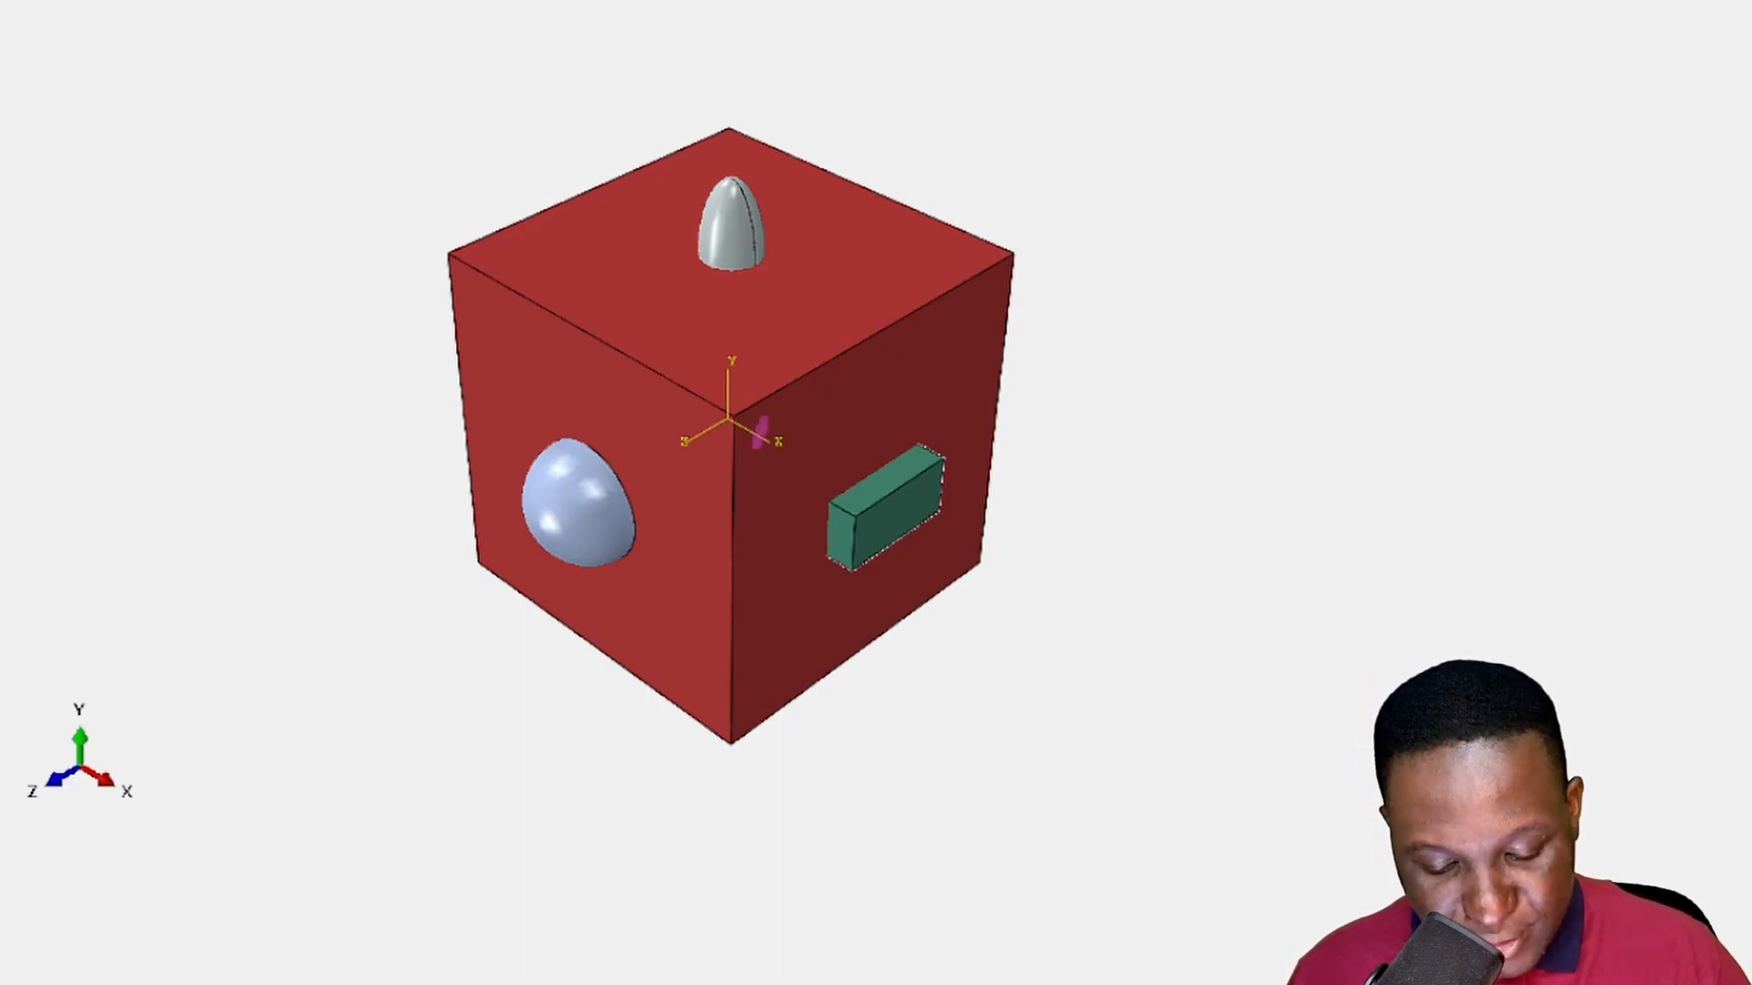
- On the cube illustration, shade the cuboid's face in pink, sketch Z and Y axes beside it, and mark the protruding ellipsoid tip
mouse_move(771, 546)
mouse_down()
mouse_move(812, 601)
mouse_move(903, 586)
mouse_move(863, 566)
mouse_up()
drag(773, 649, 912, 595)
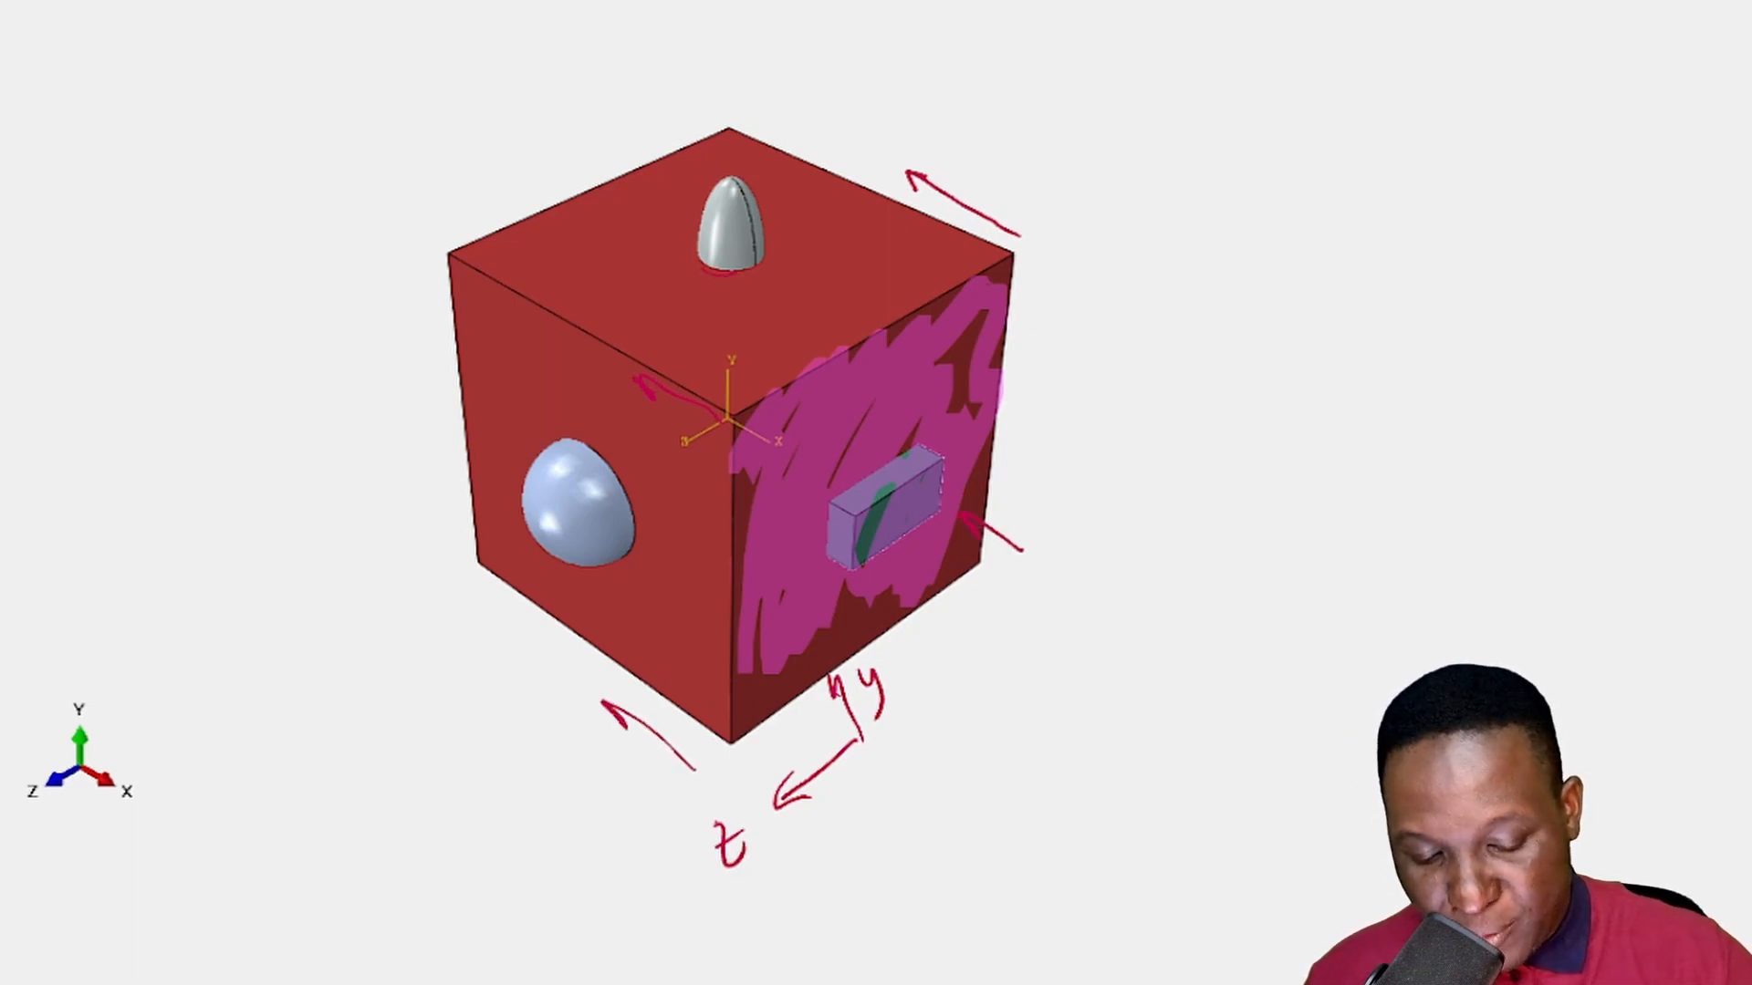
mouse_move(703, 271)
mouse_down()
mouse_move(745, 193)
mouse_move(744, 228)
mouse_up()
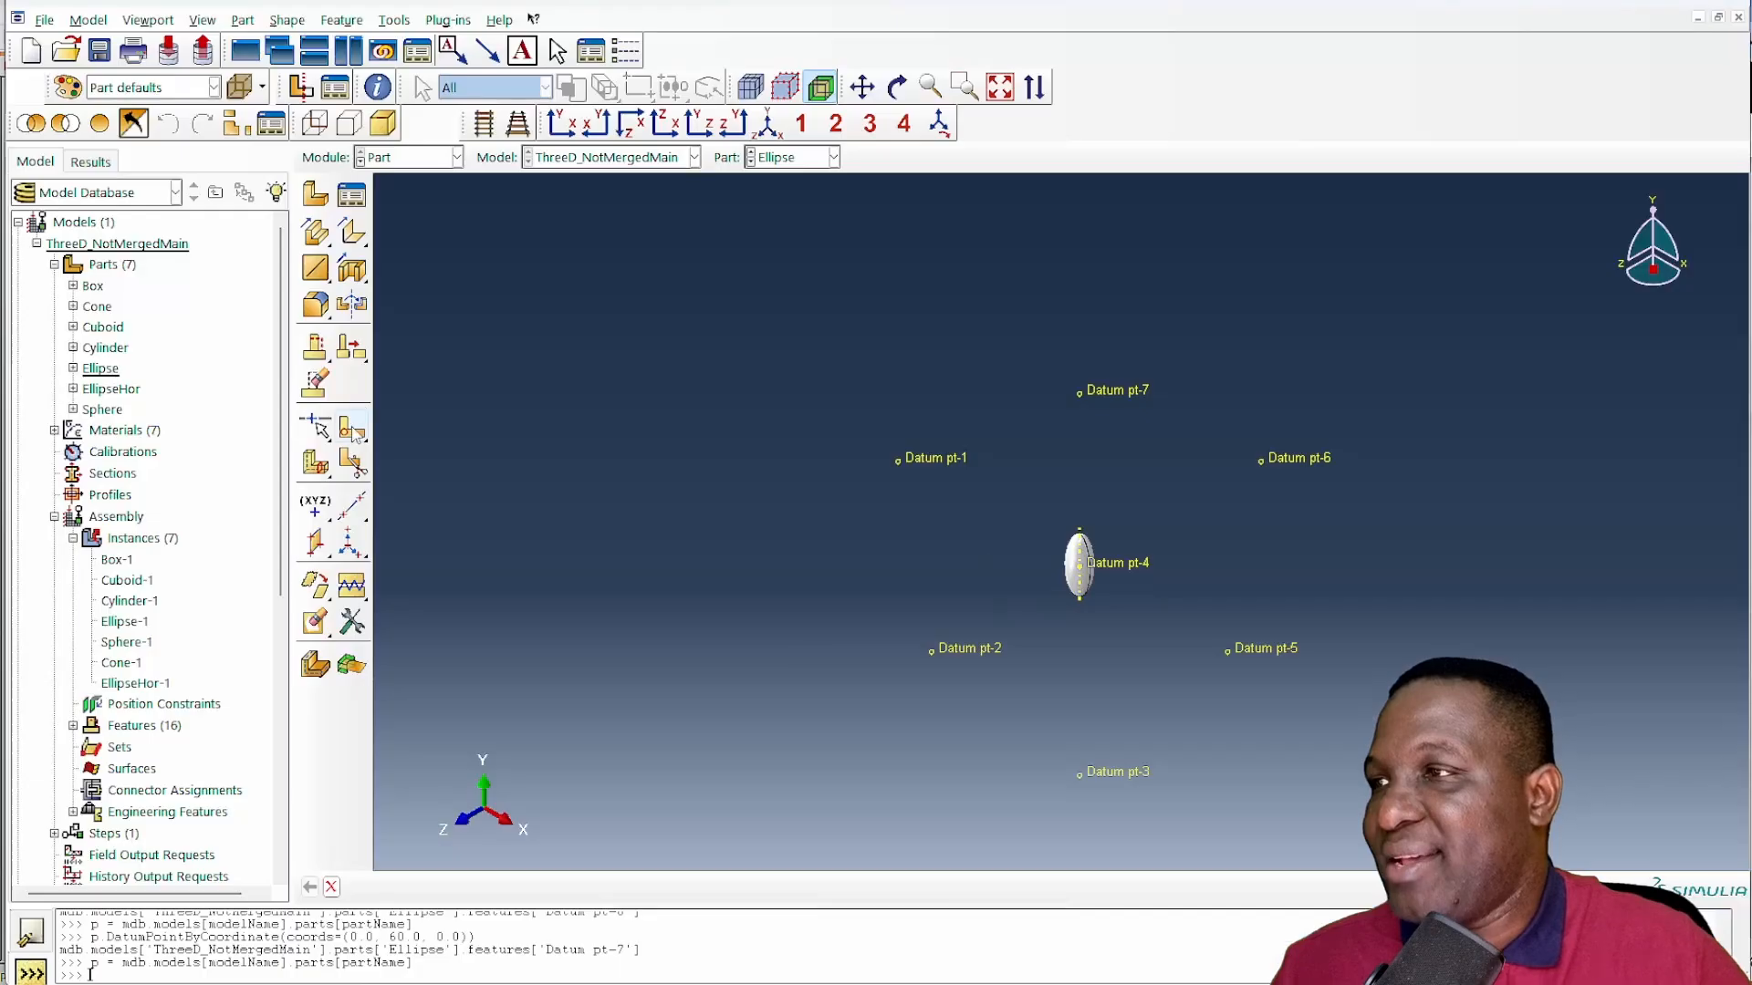
- In Abaqus, create a three-point datum plane through Datum pt-3 and Datum pt-5, and a datum axis from Datum pt-6 to Datum pt-5
click(315, 543)
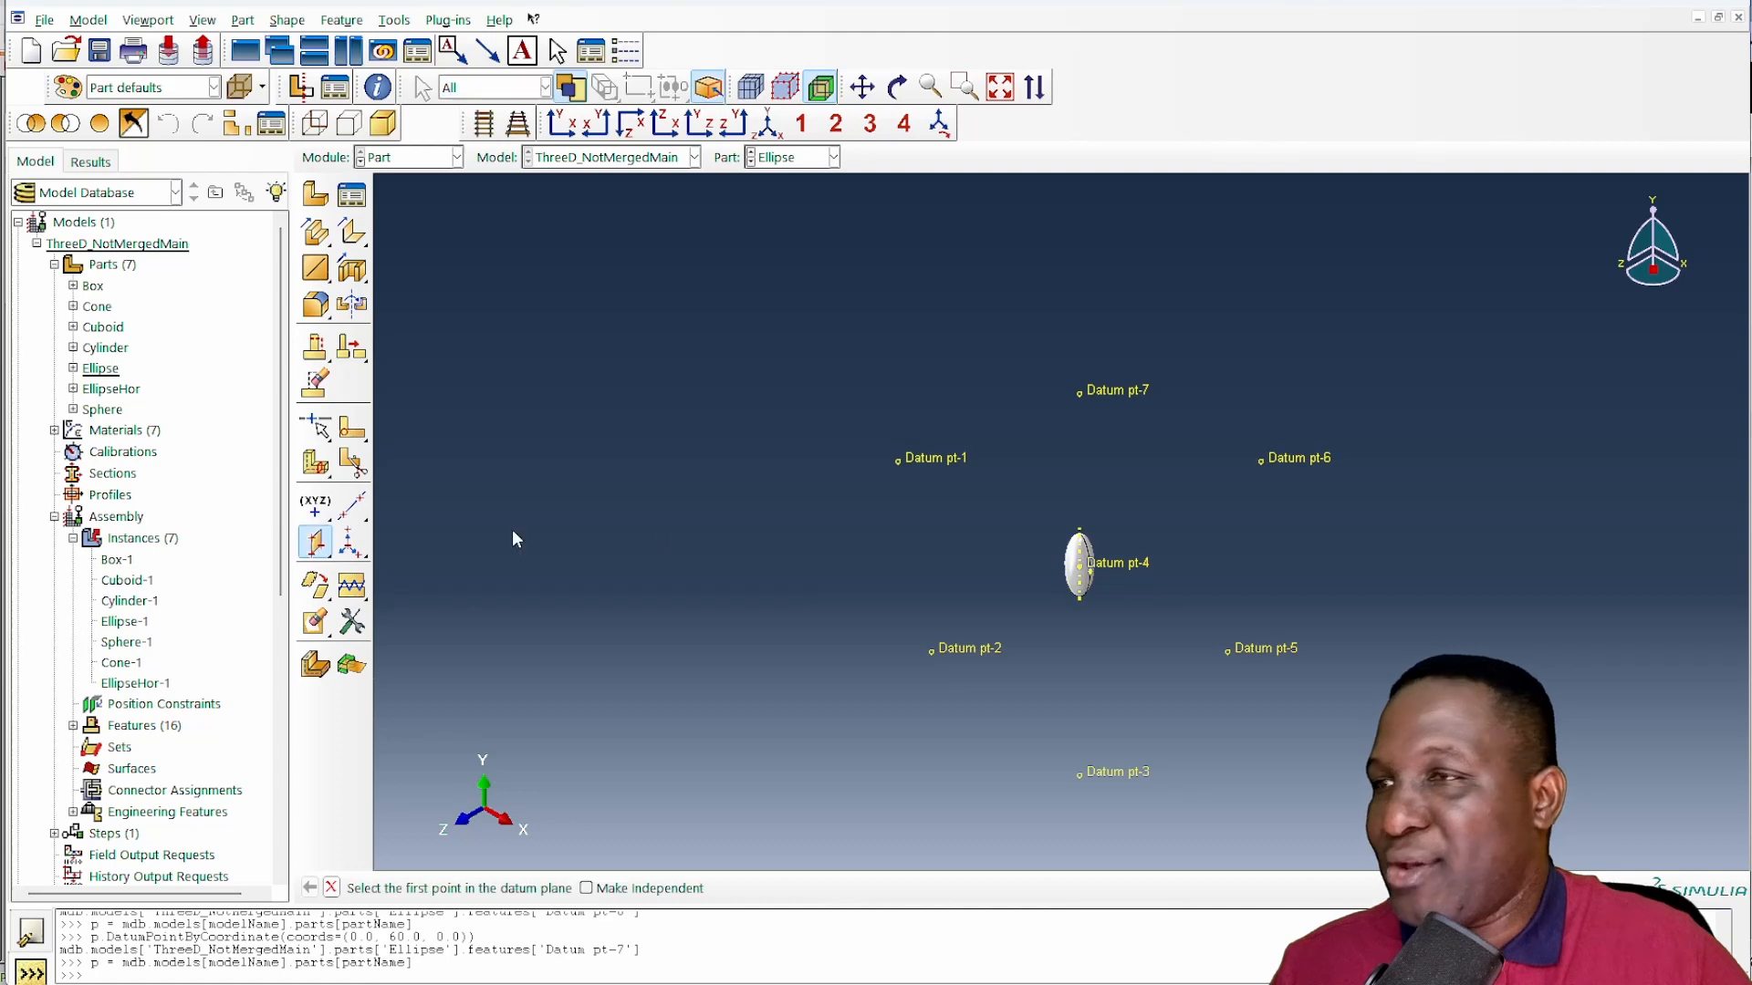
click(1132, 780)
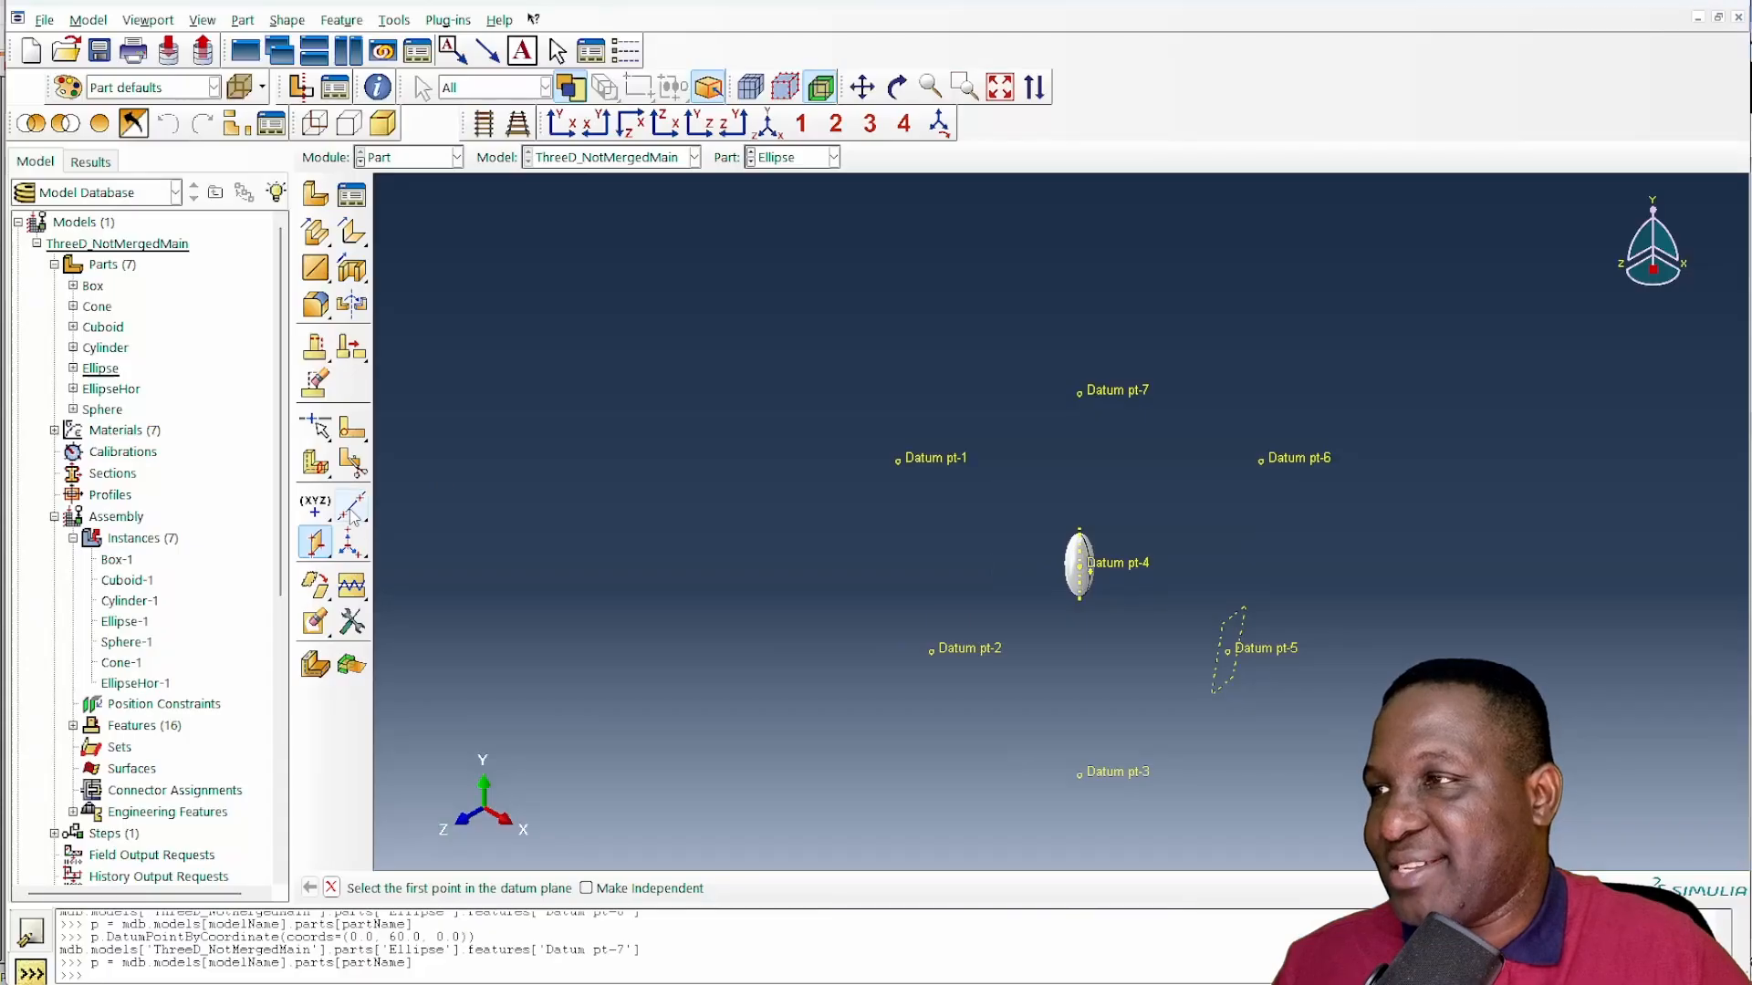
click(351, 506)
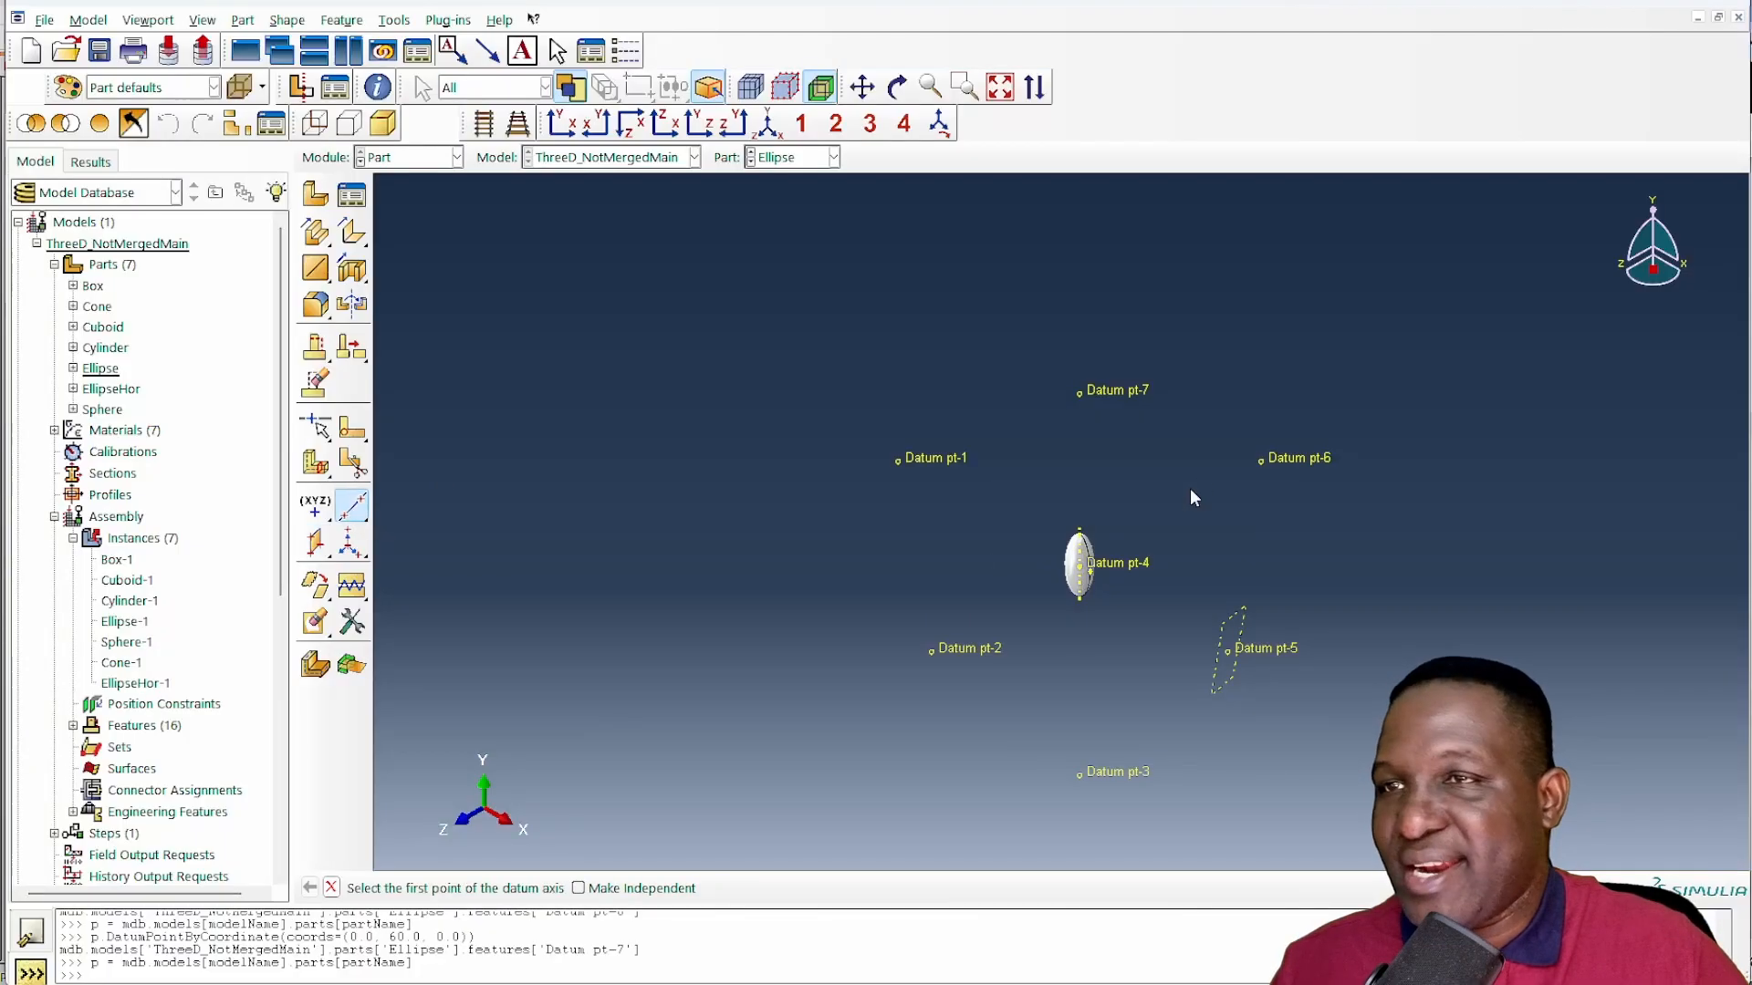
click(1271, 458)
click(1276, 653)
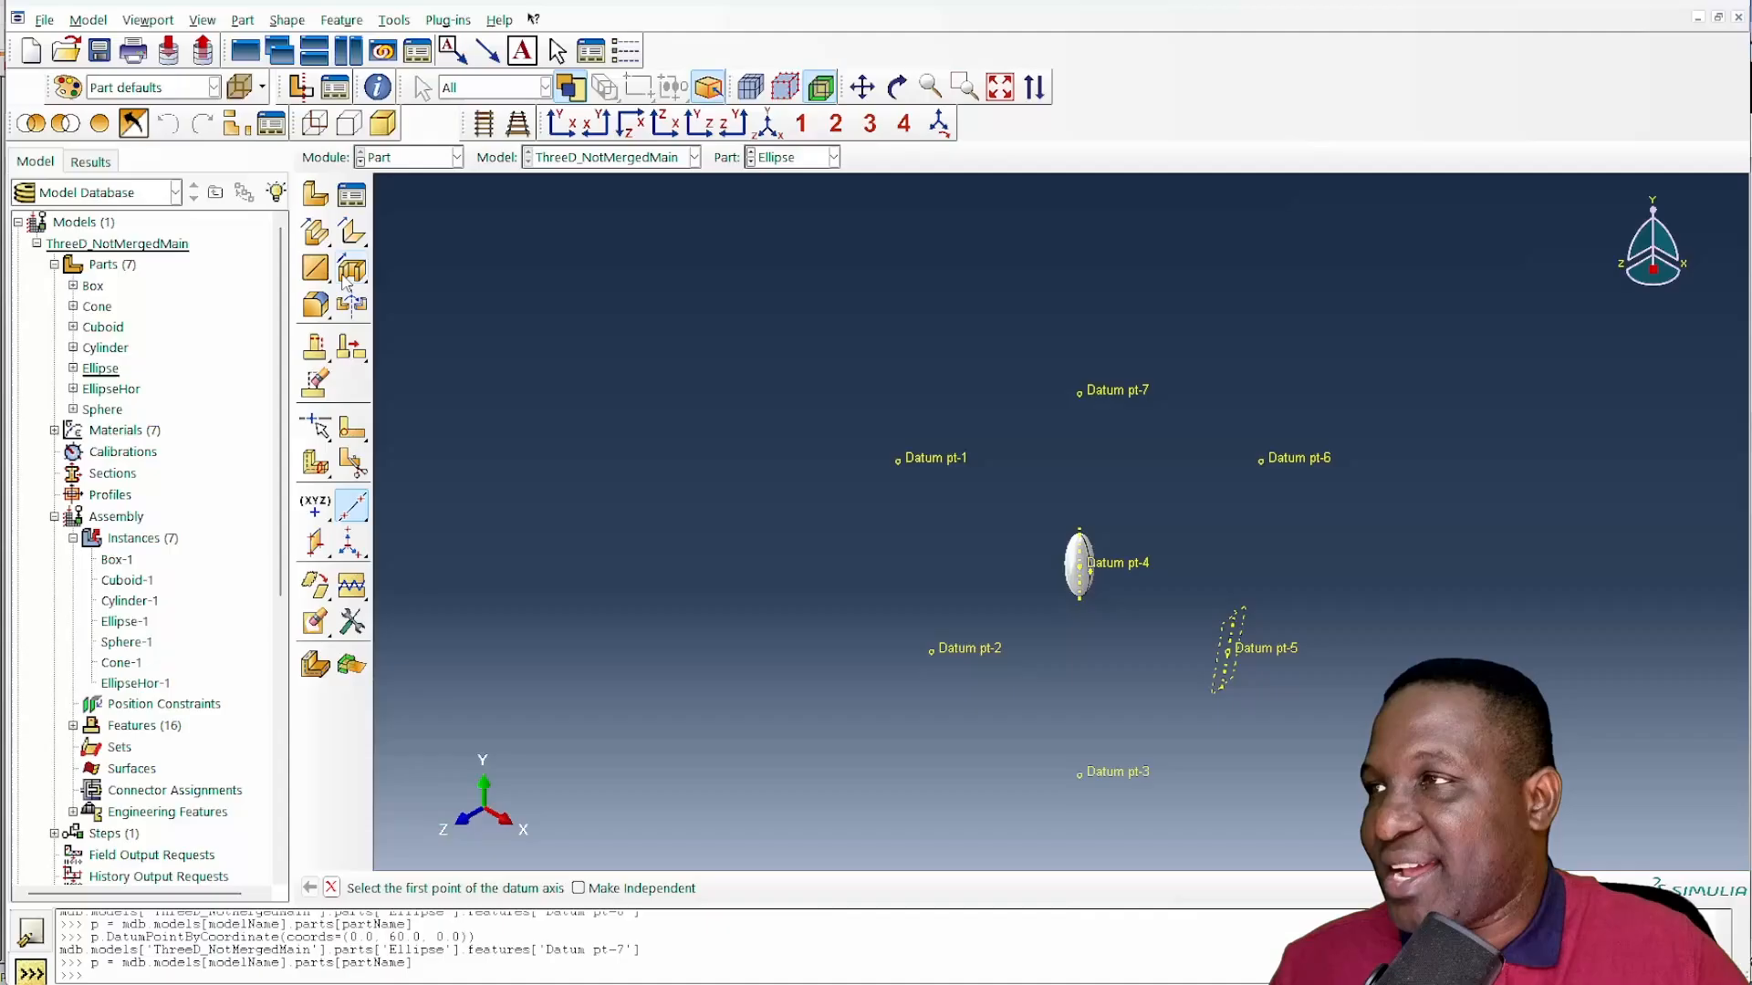
- Start an extruded cut sketch on the new datum plane, oriented by the datum axis, and mark up the cube illustration
click(352, 268)
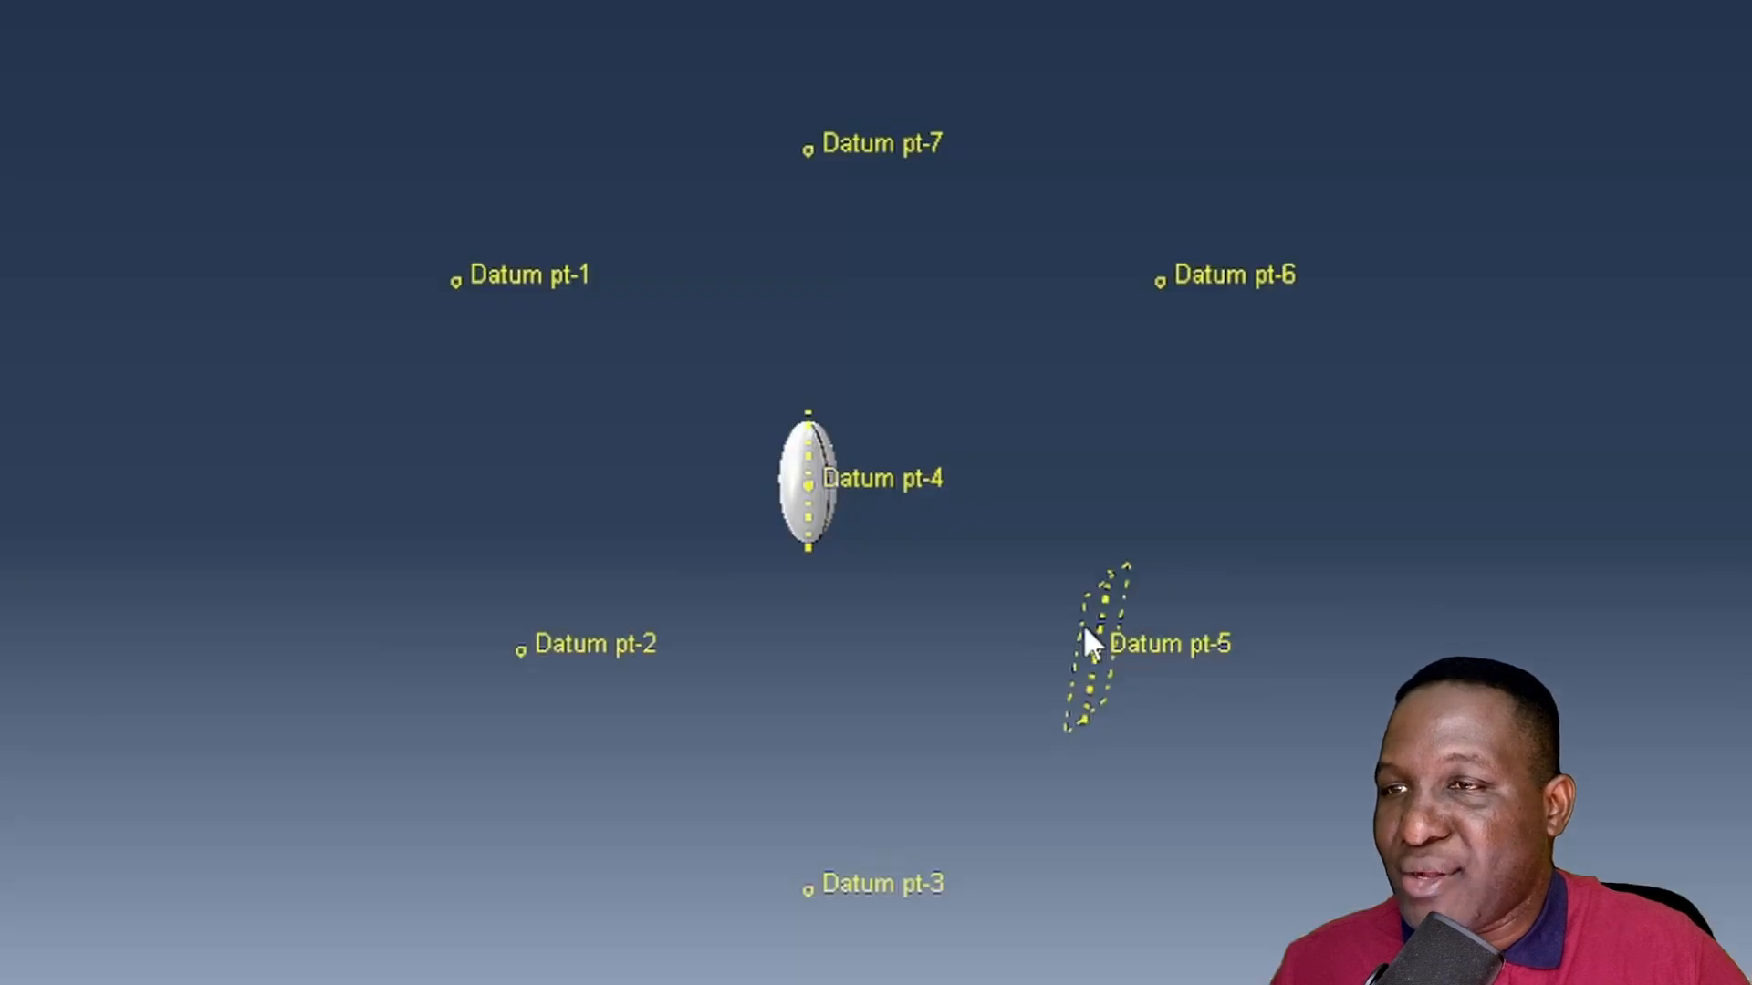
click(1222, 648)
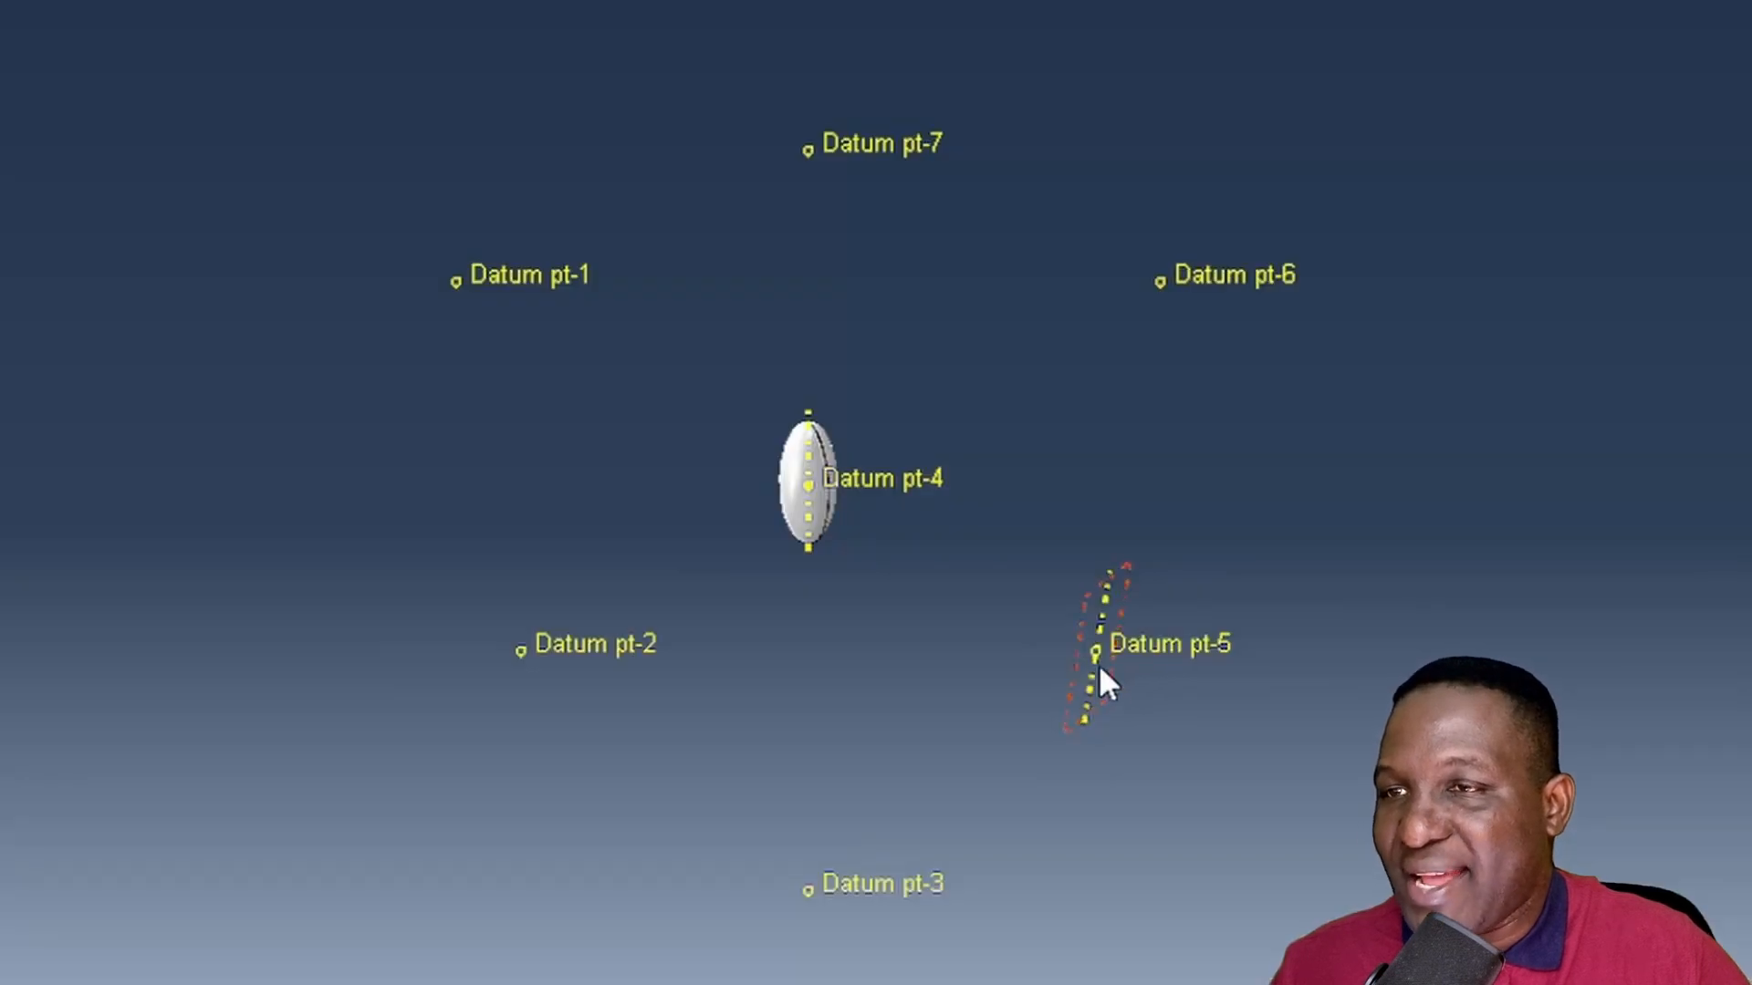
click(1092, 675)
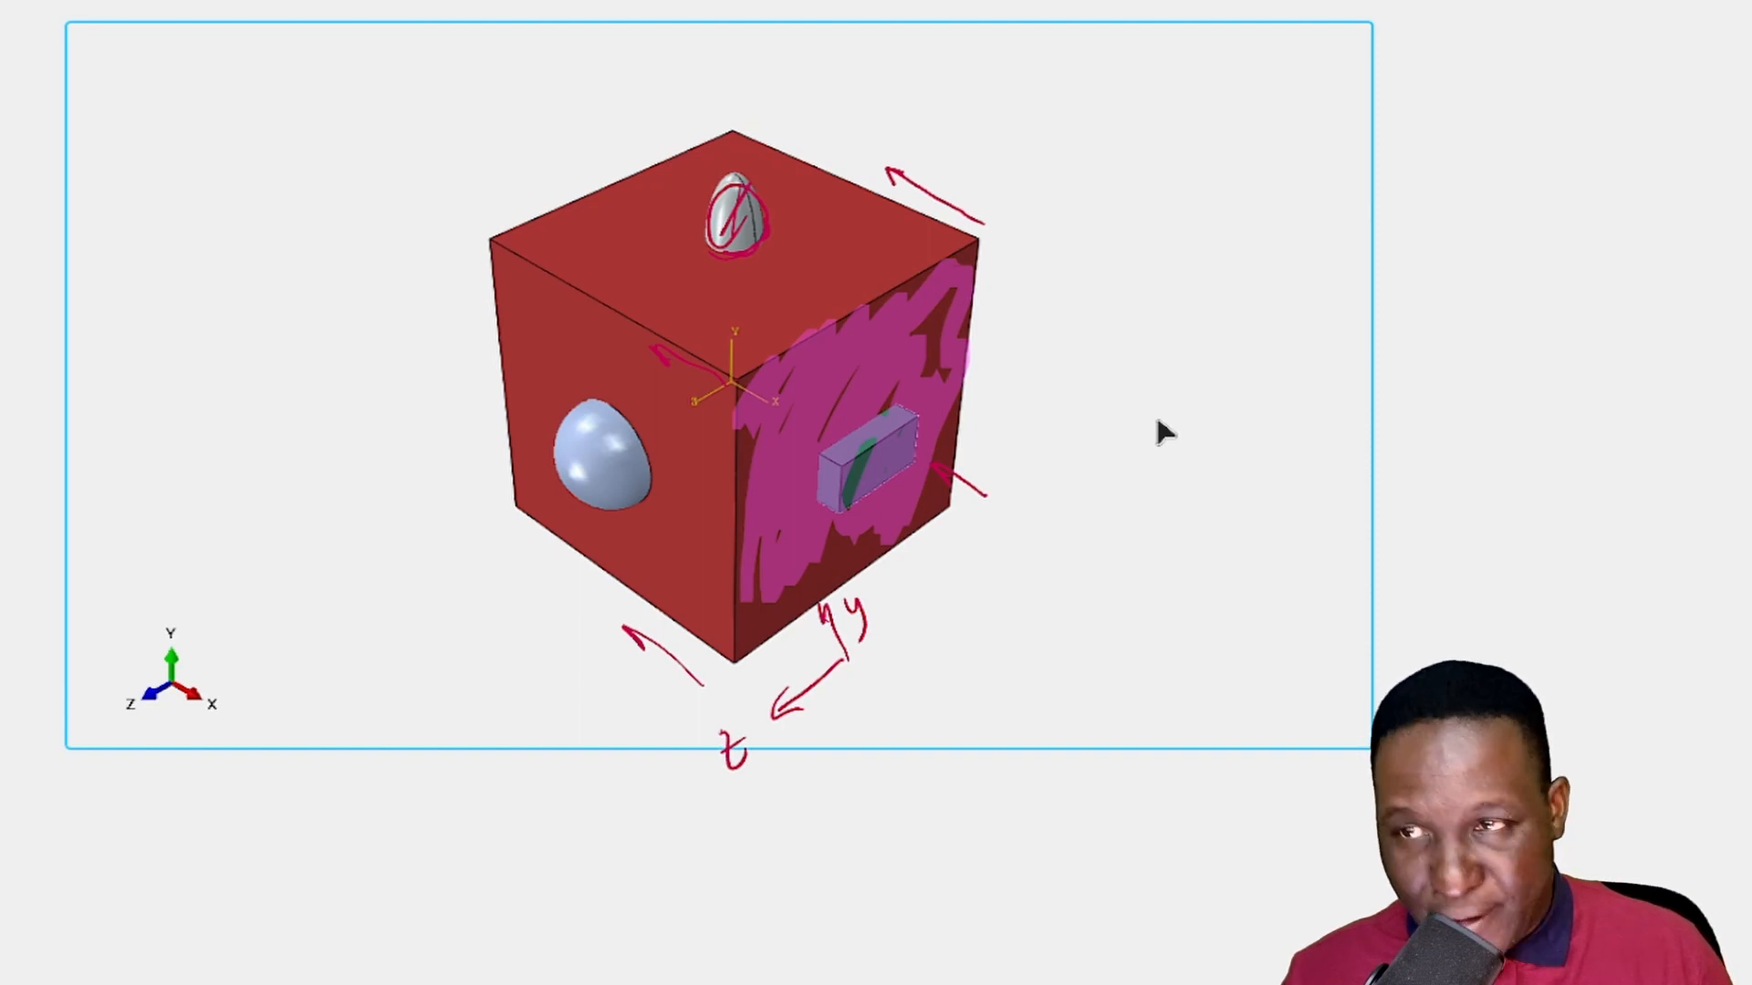
drag(1161, 356, 1079, 457)
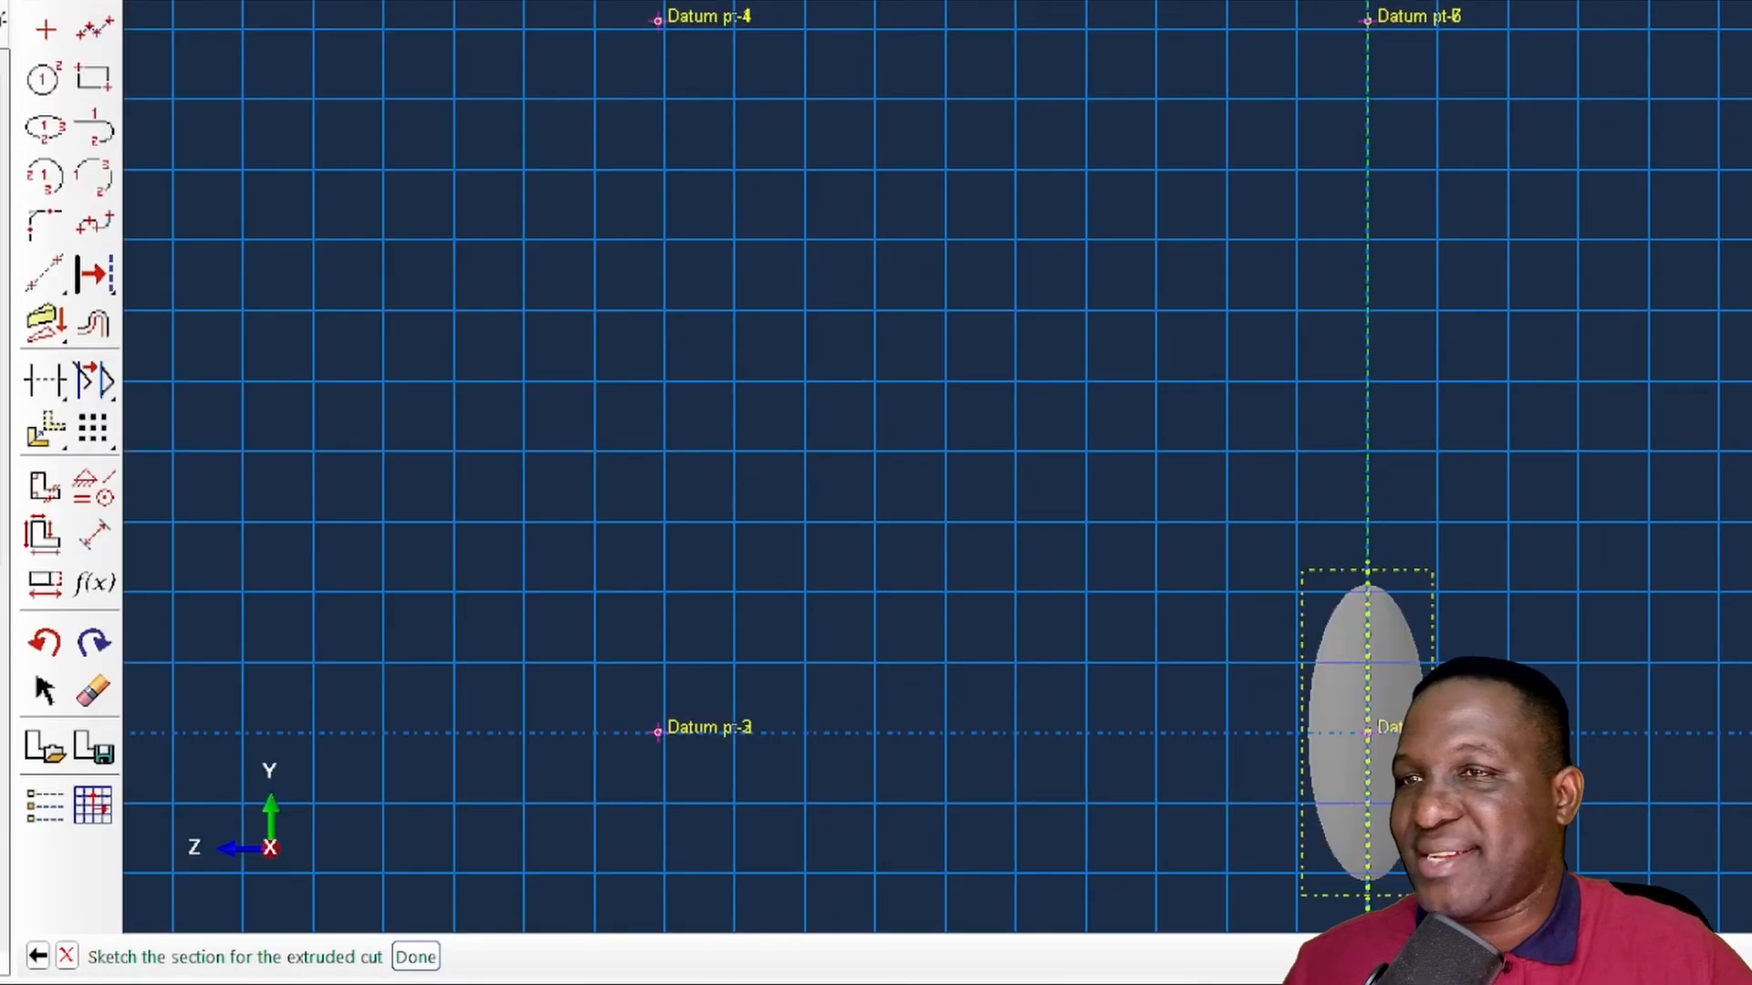
- Draw a rectangle from the horizontal line through Datum pt-5 over the ellipsoid's lower half, and a larger rectangle enclosing it and the whole ellipsoid
scroll(1213, 441, down, 5)
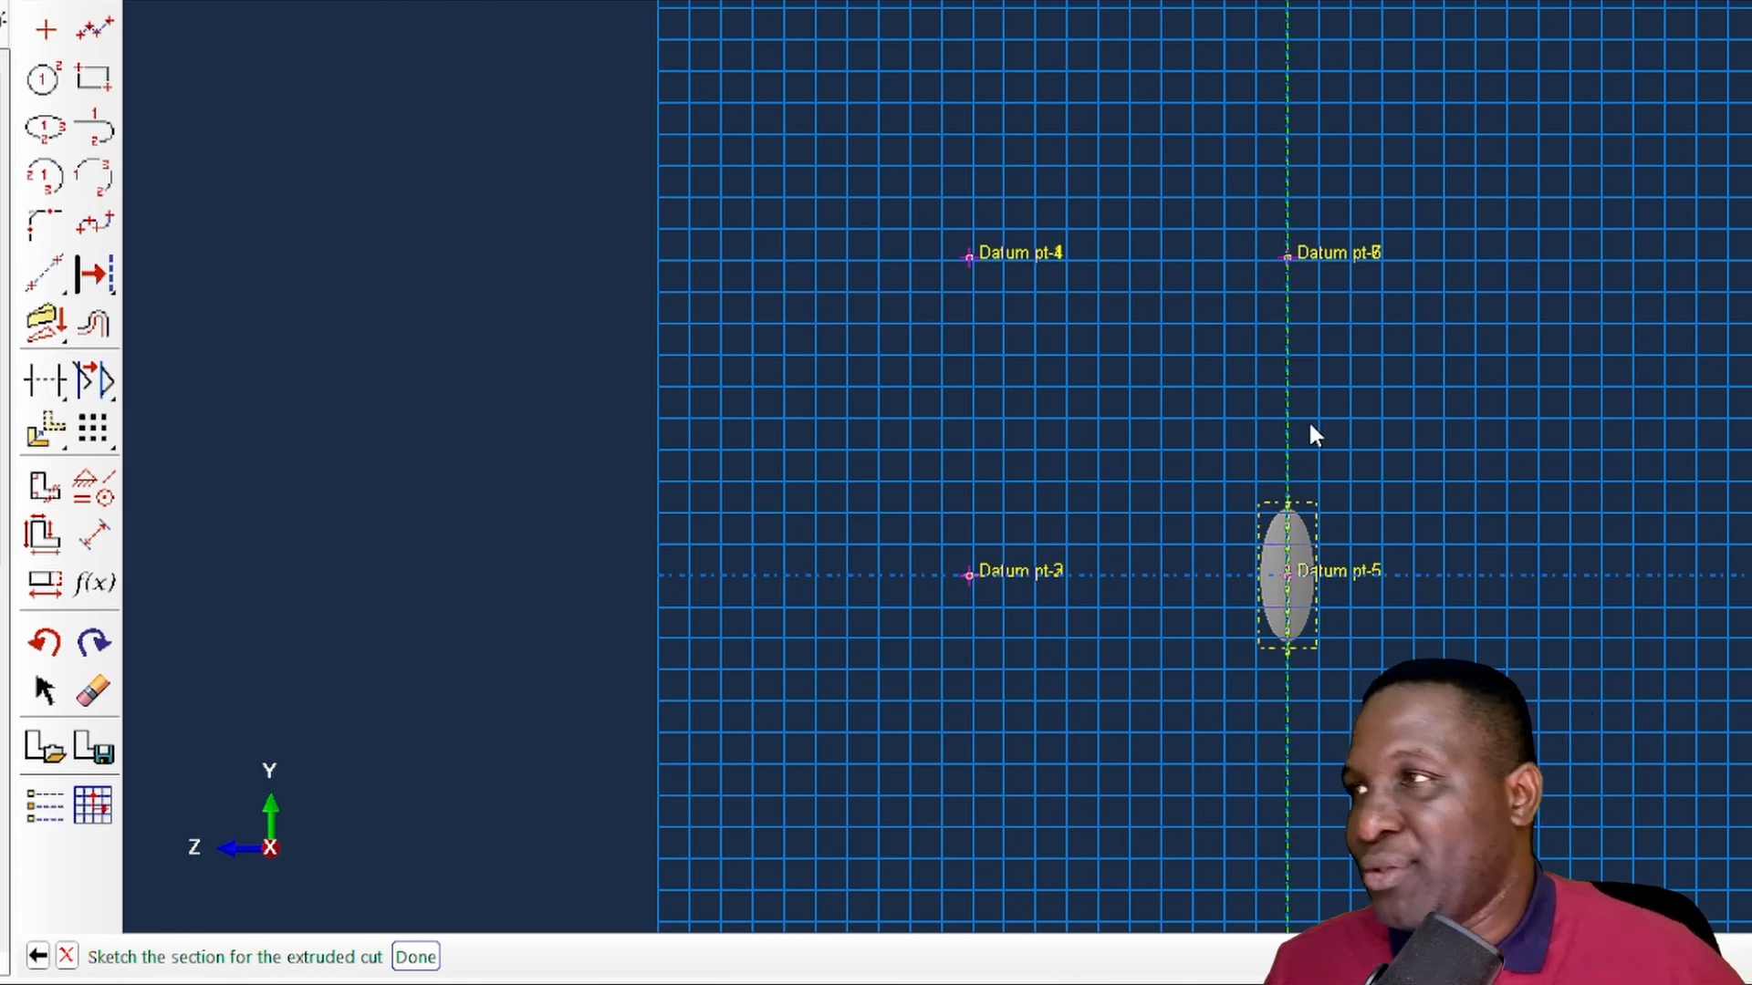
click(93, 78)
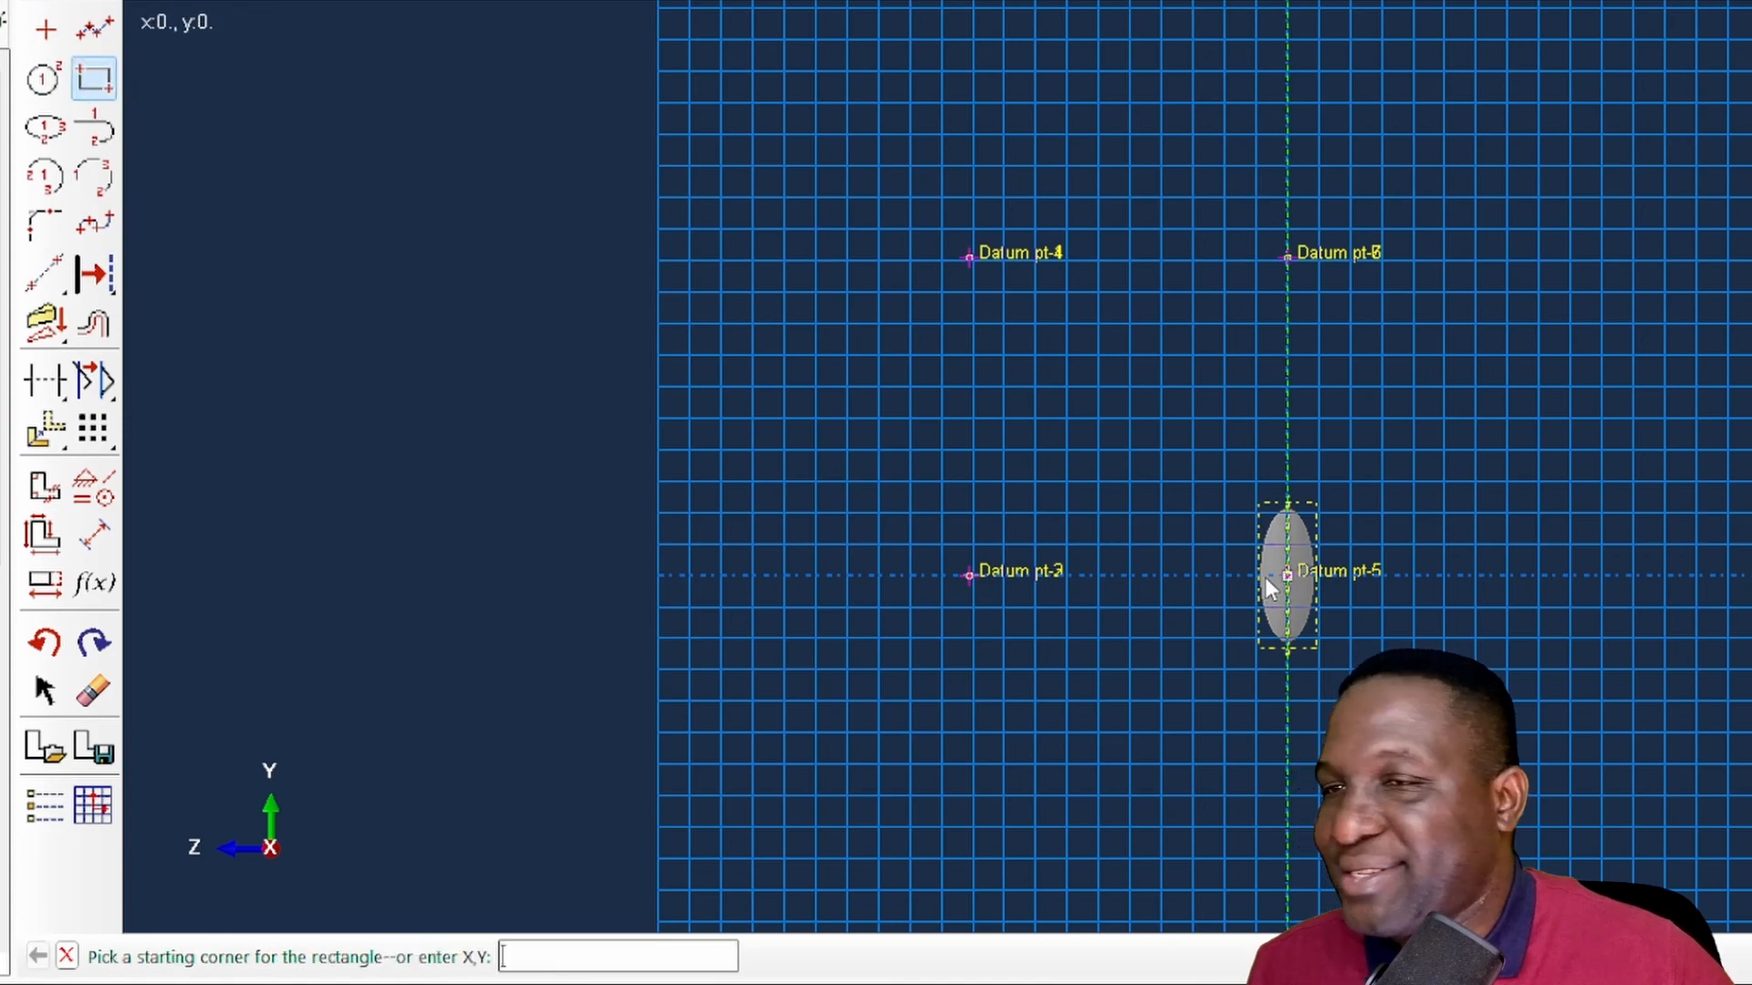
scroll(1312, 622, up, 2)
scroll(1312, 622, up, 4)
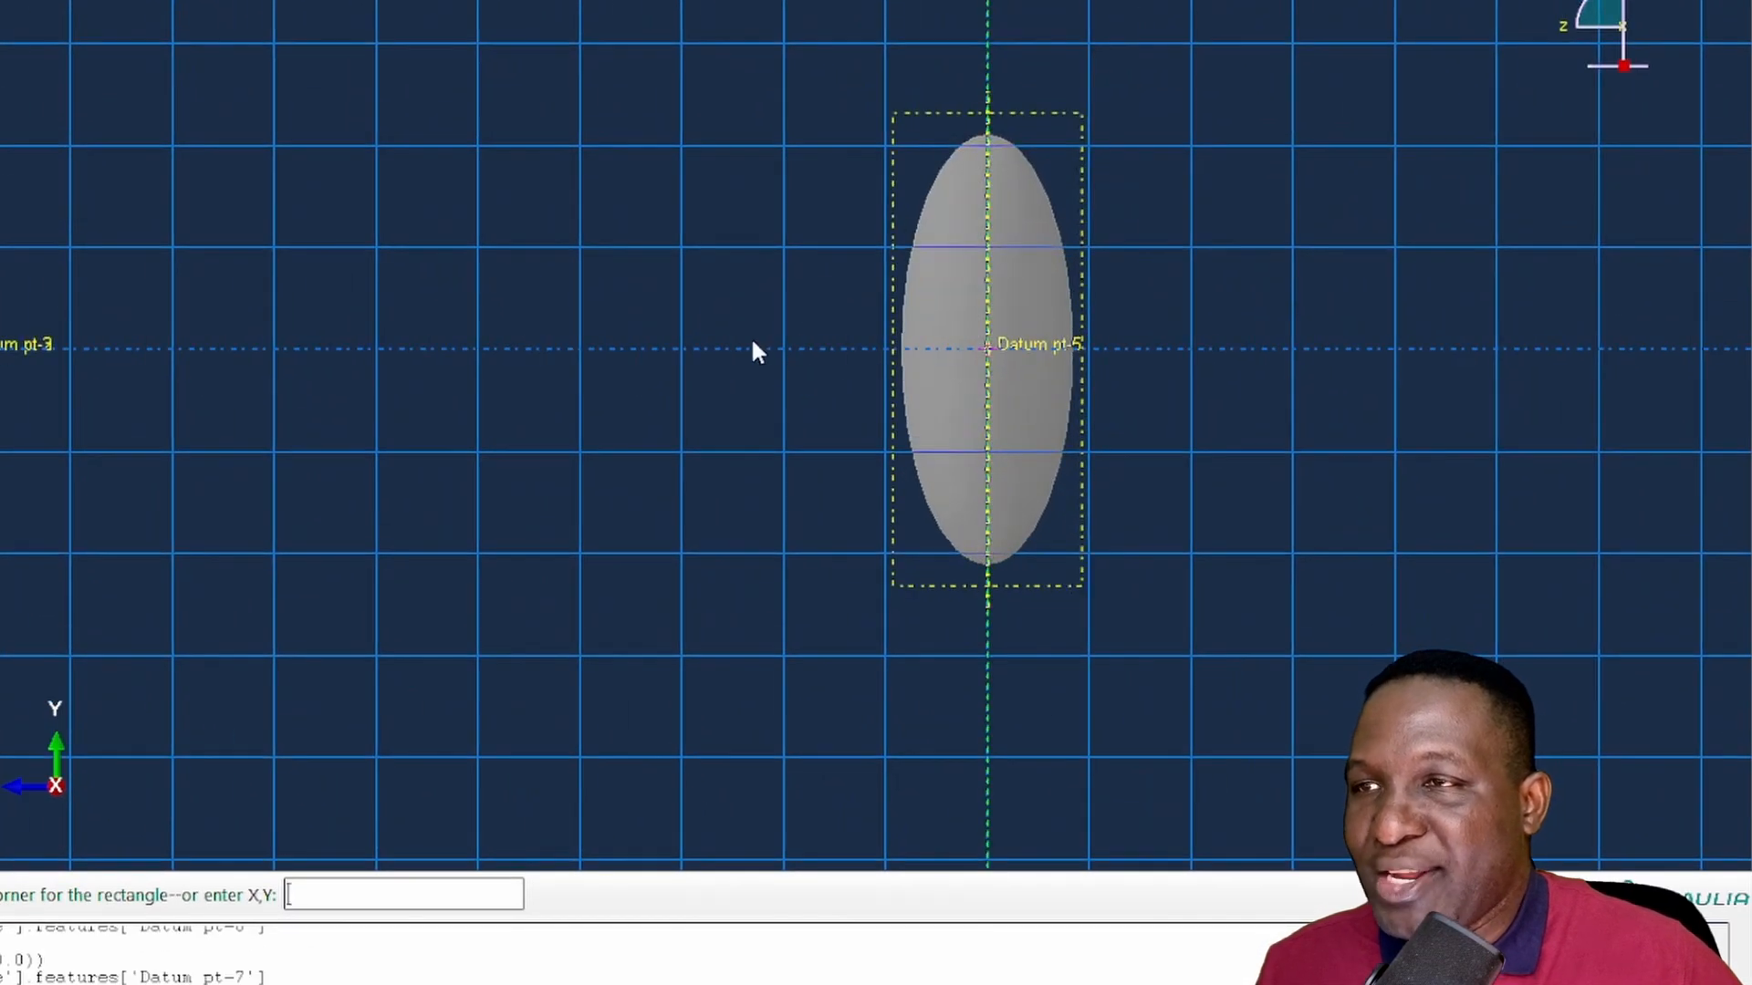
click(766, 349)
click(1215, 627)
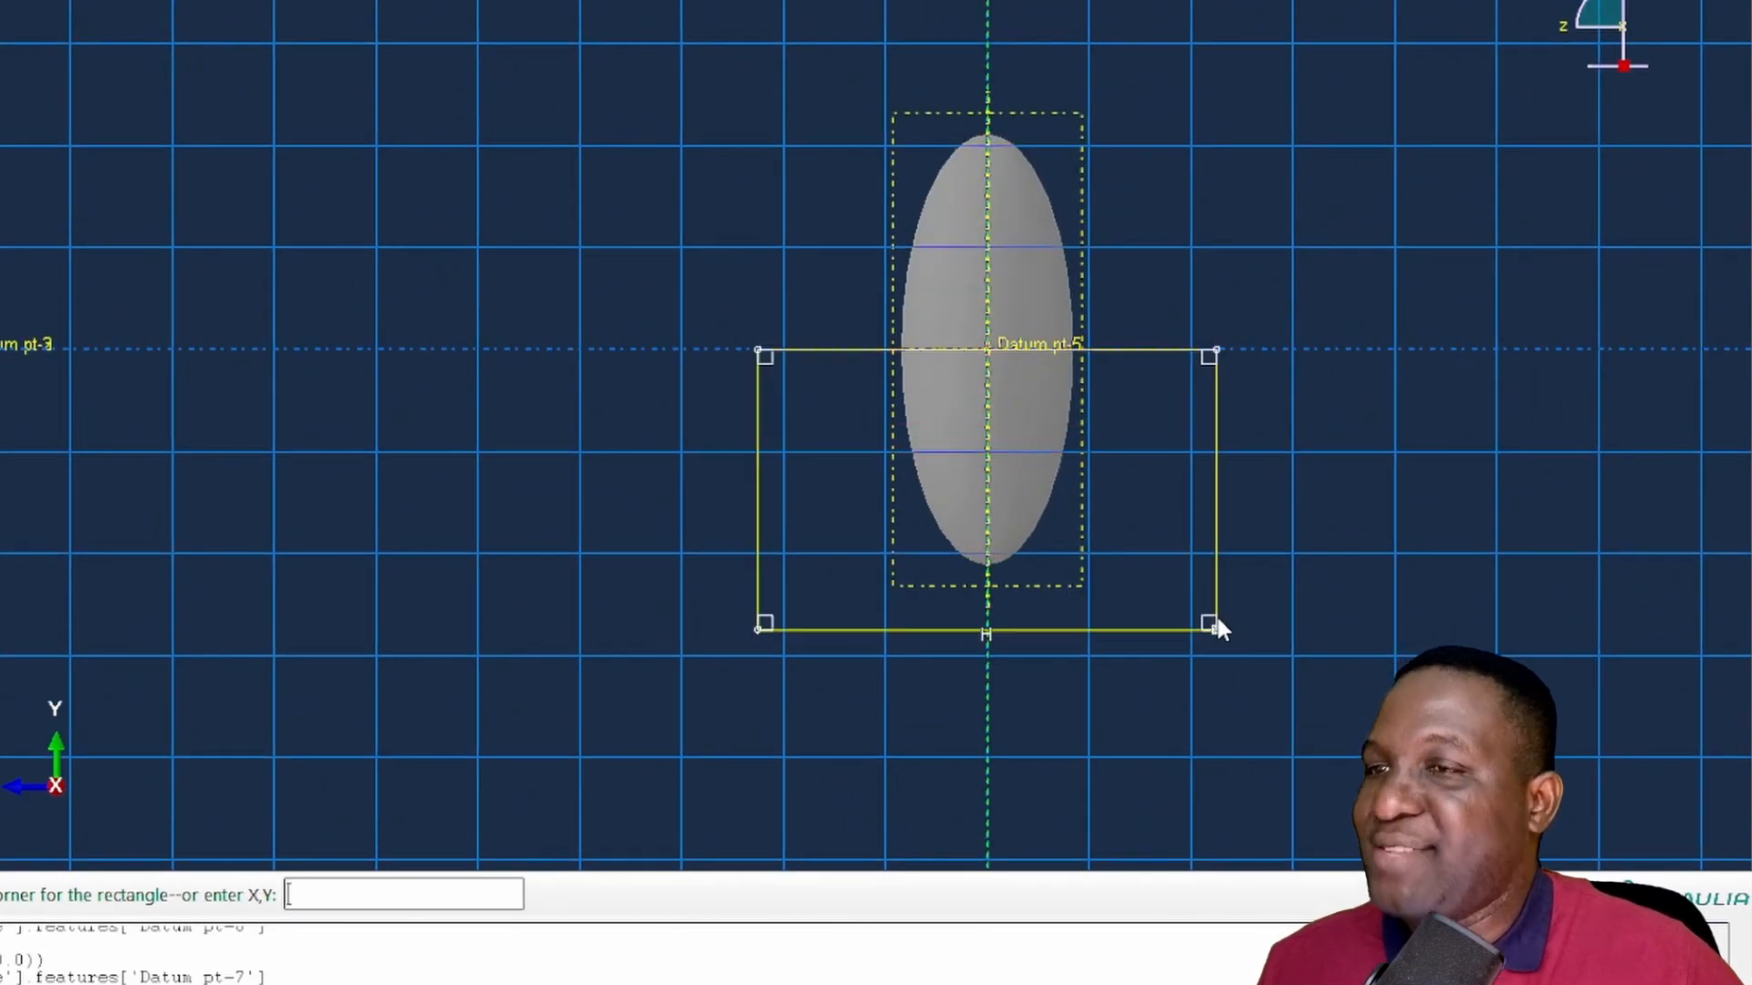
click(554, 42)
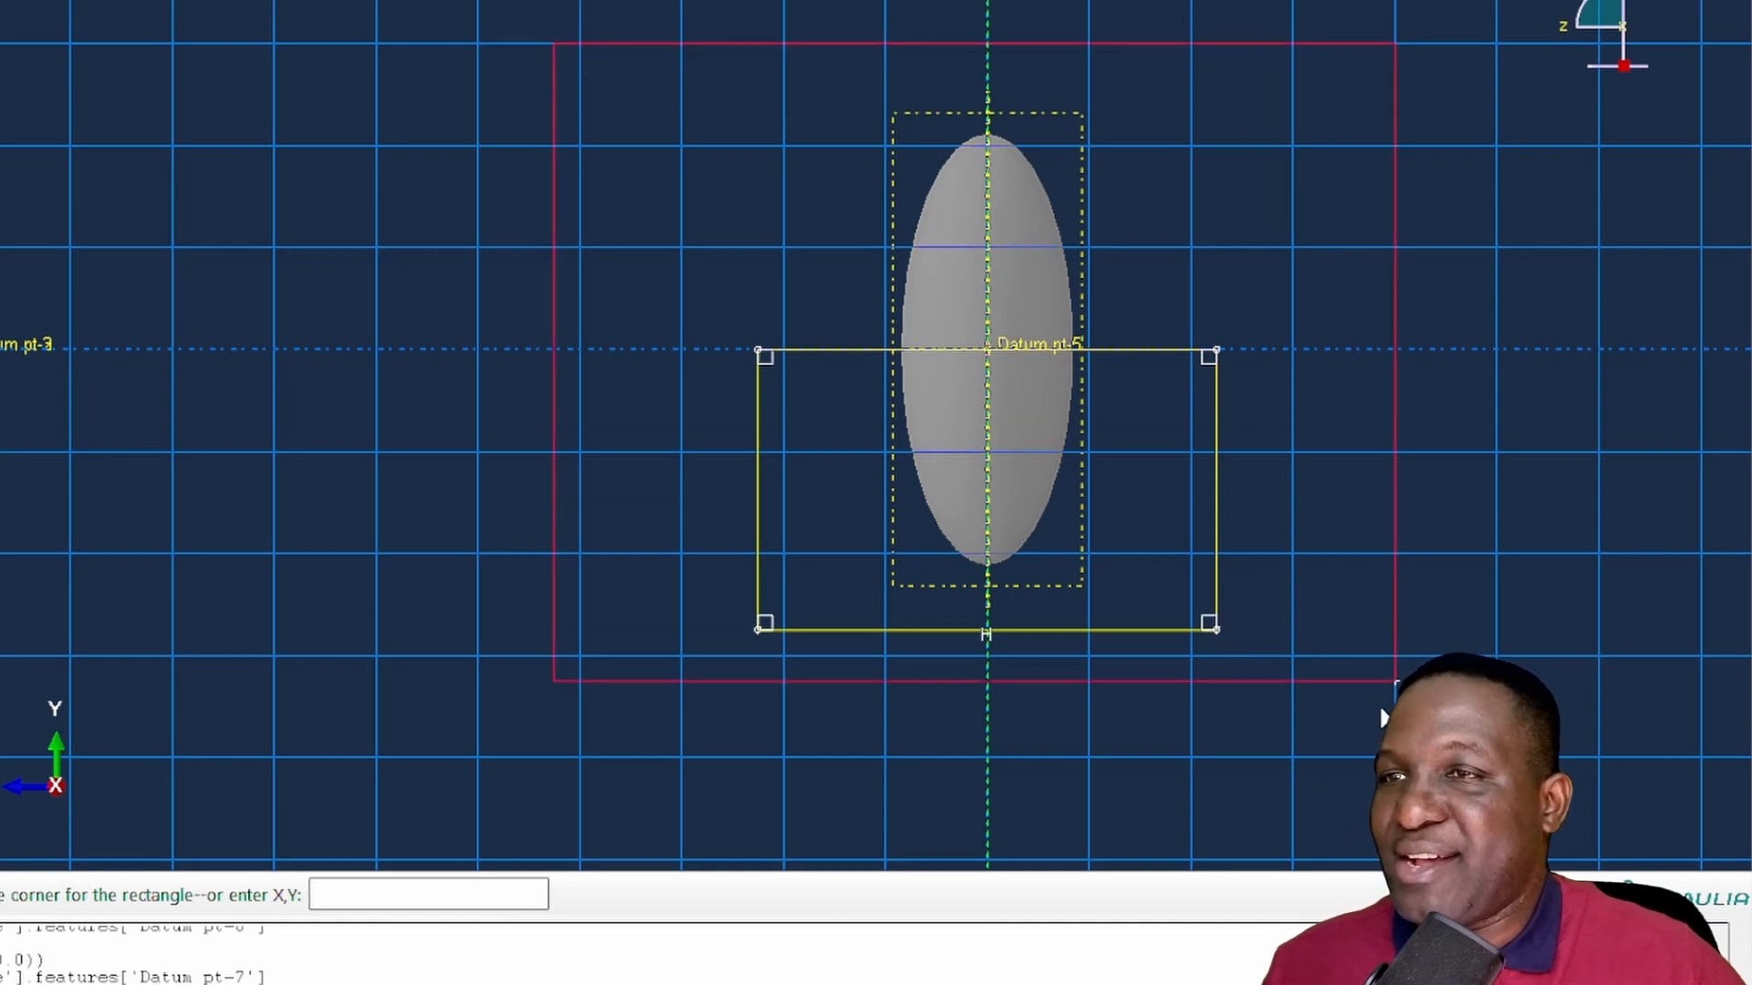
click(1368, 758)
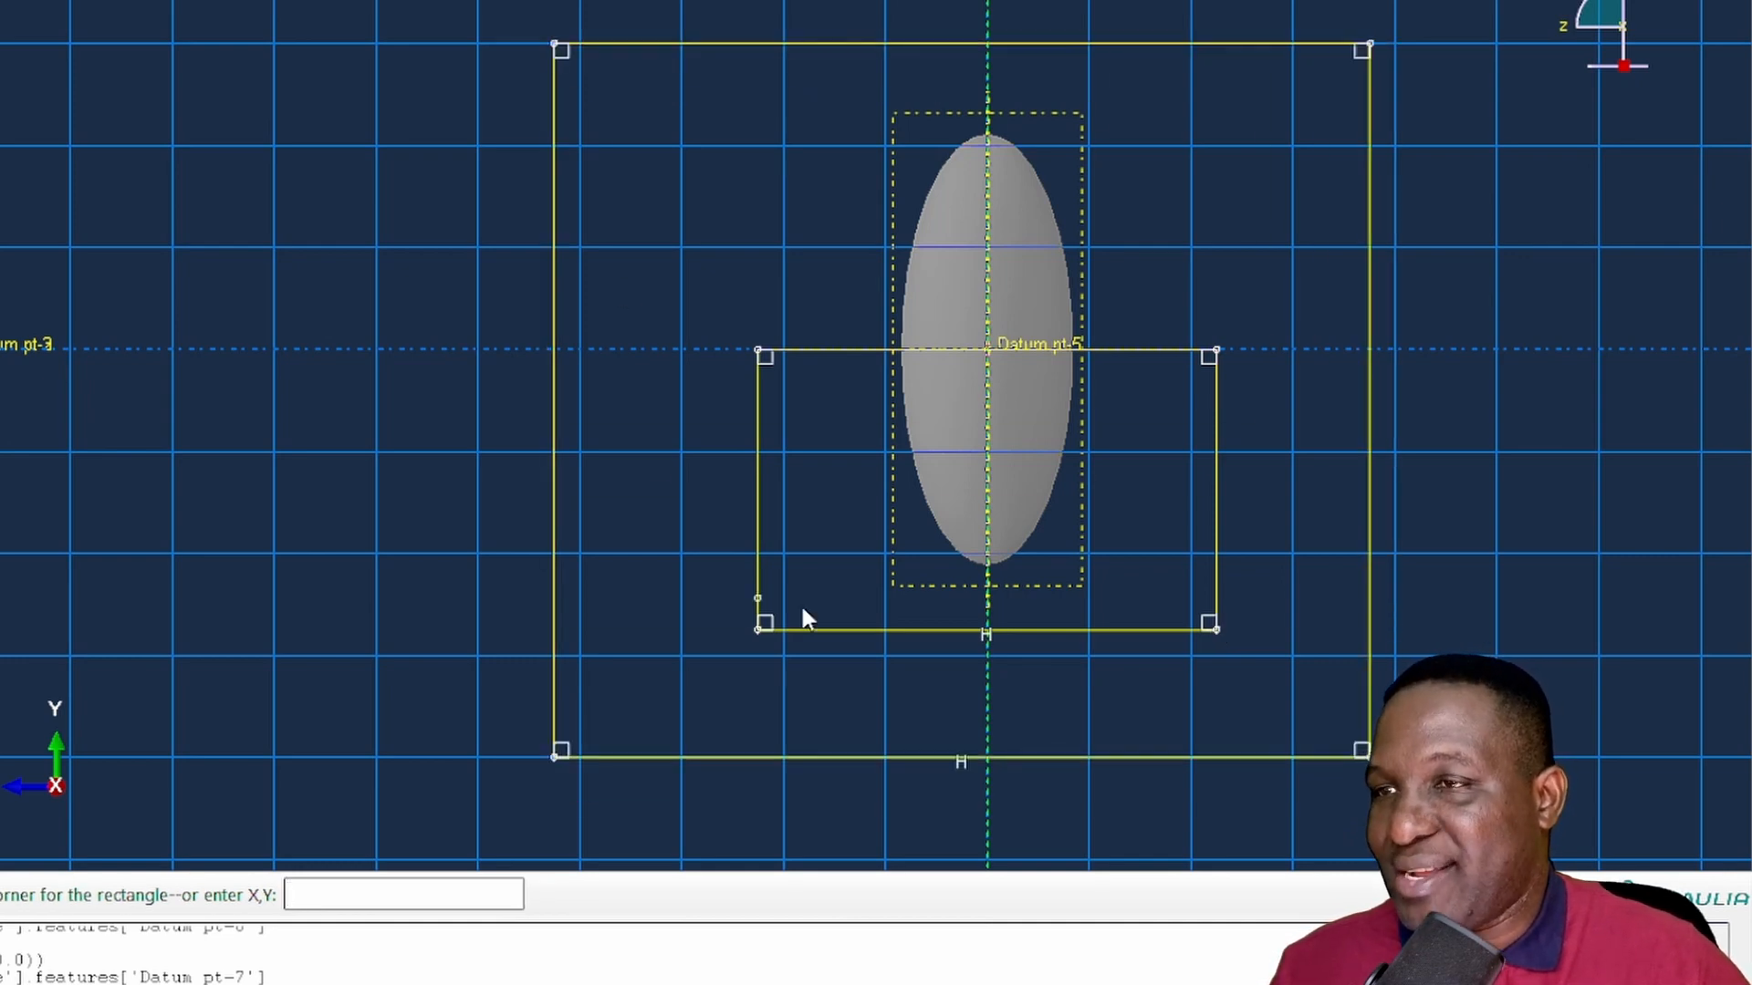
right_click(657, 453)
click(743, 591)
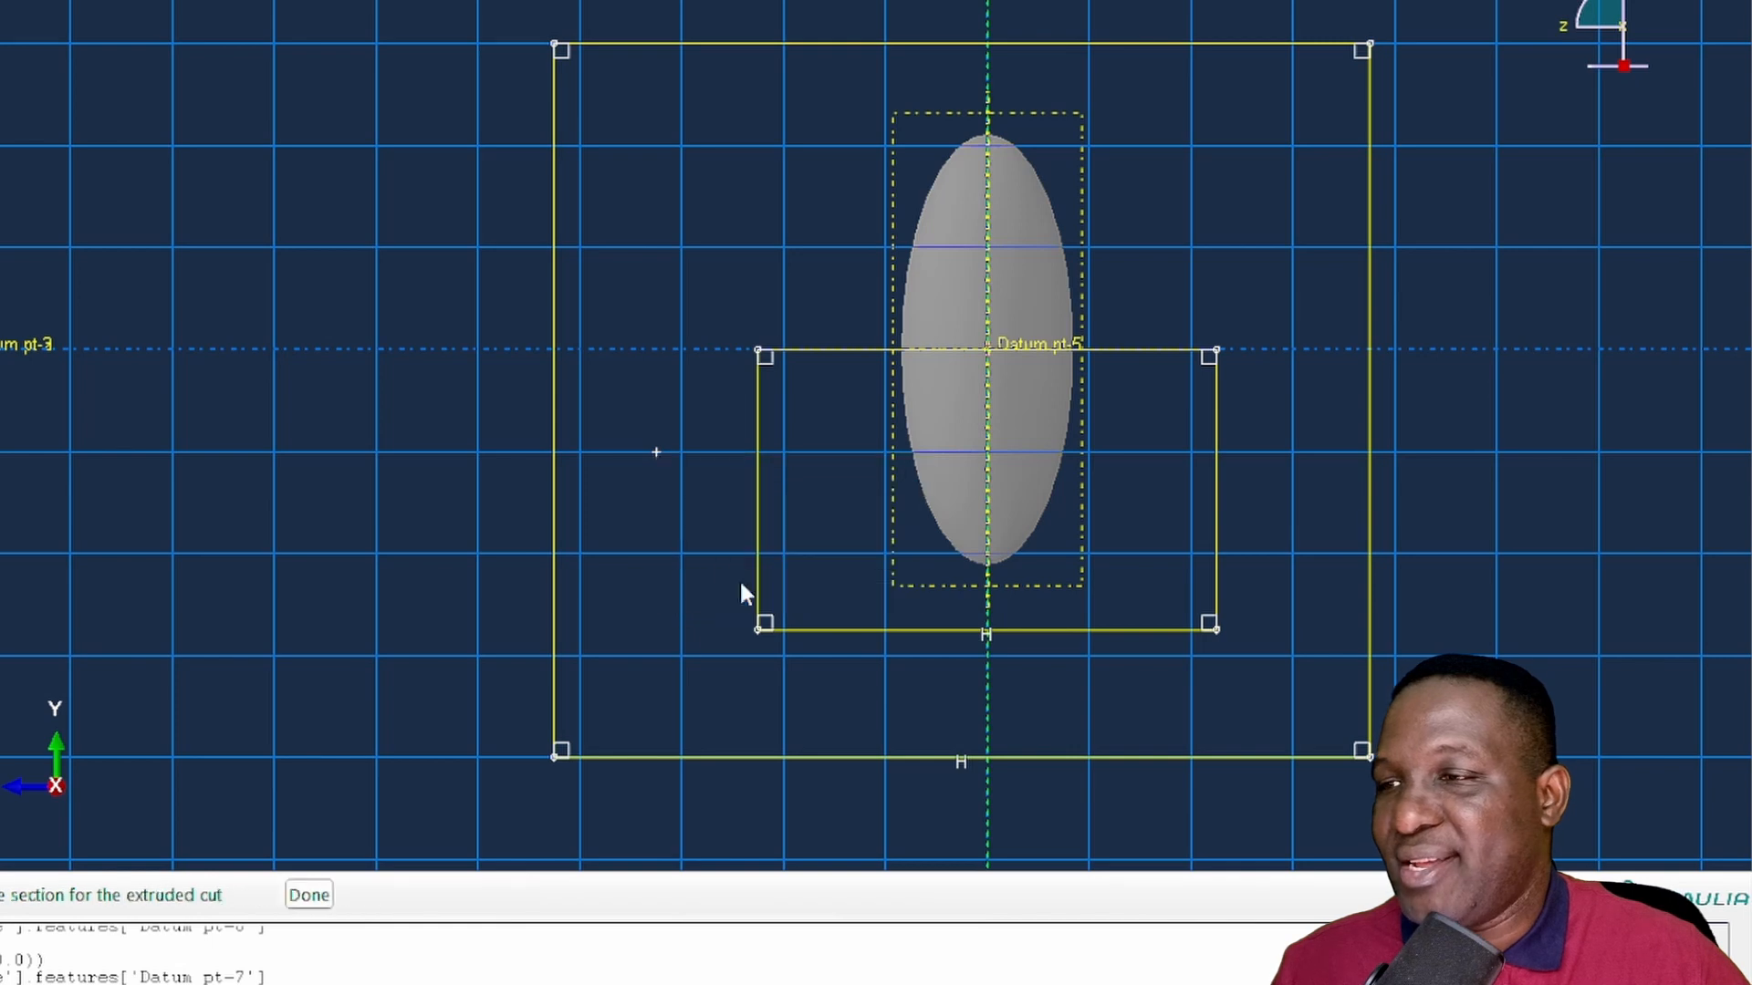
- Finish the sketch and cut the ellipsoid Through All with the extrude direction flipped
click(211, 895)
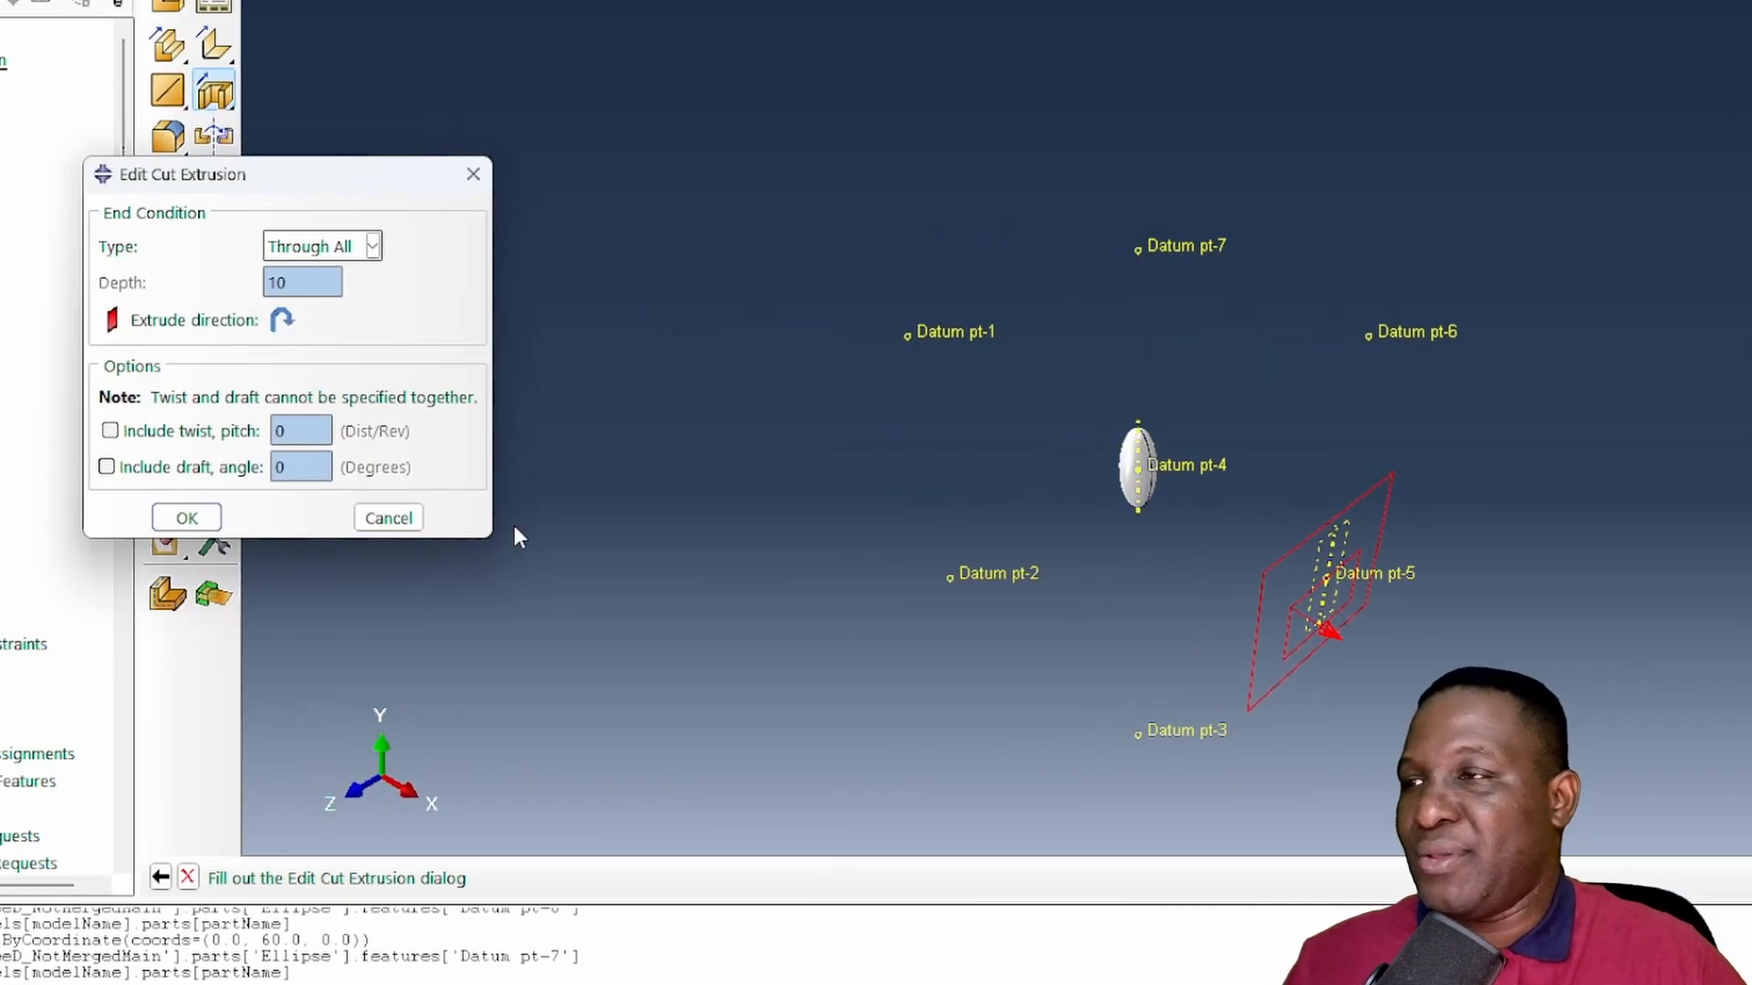
scroll(1103, 668, up, 2)
scroll(1316, 662, up, 2)
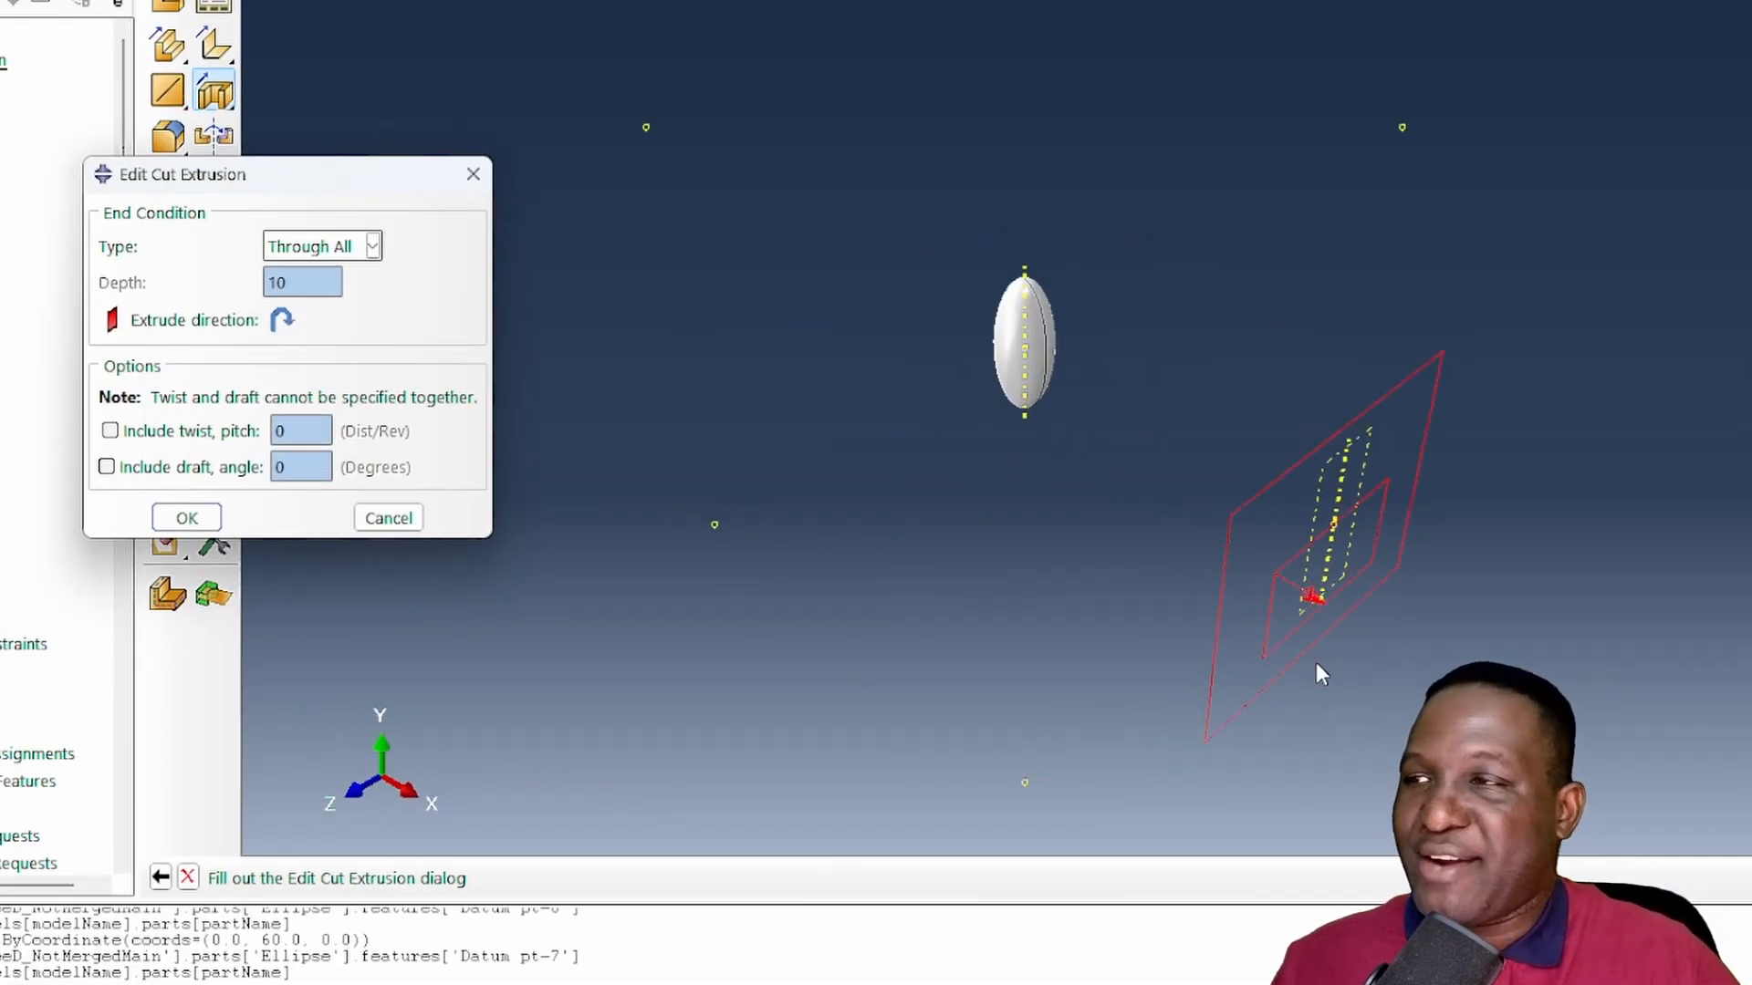
click(282, 321)
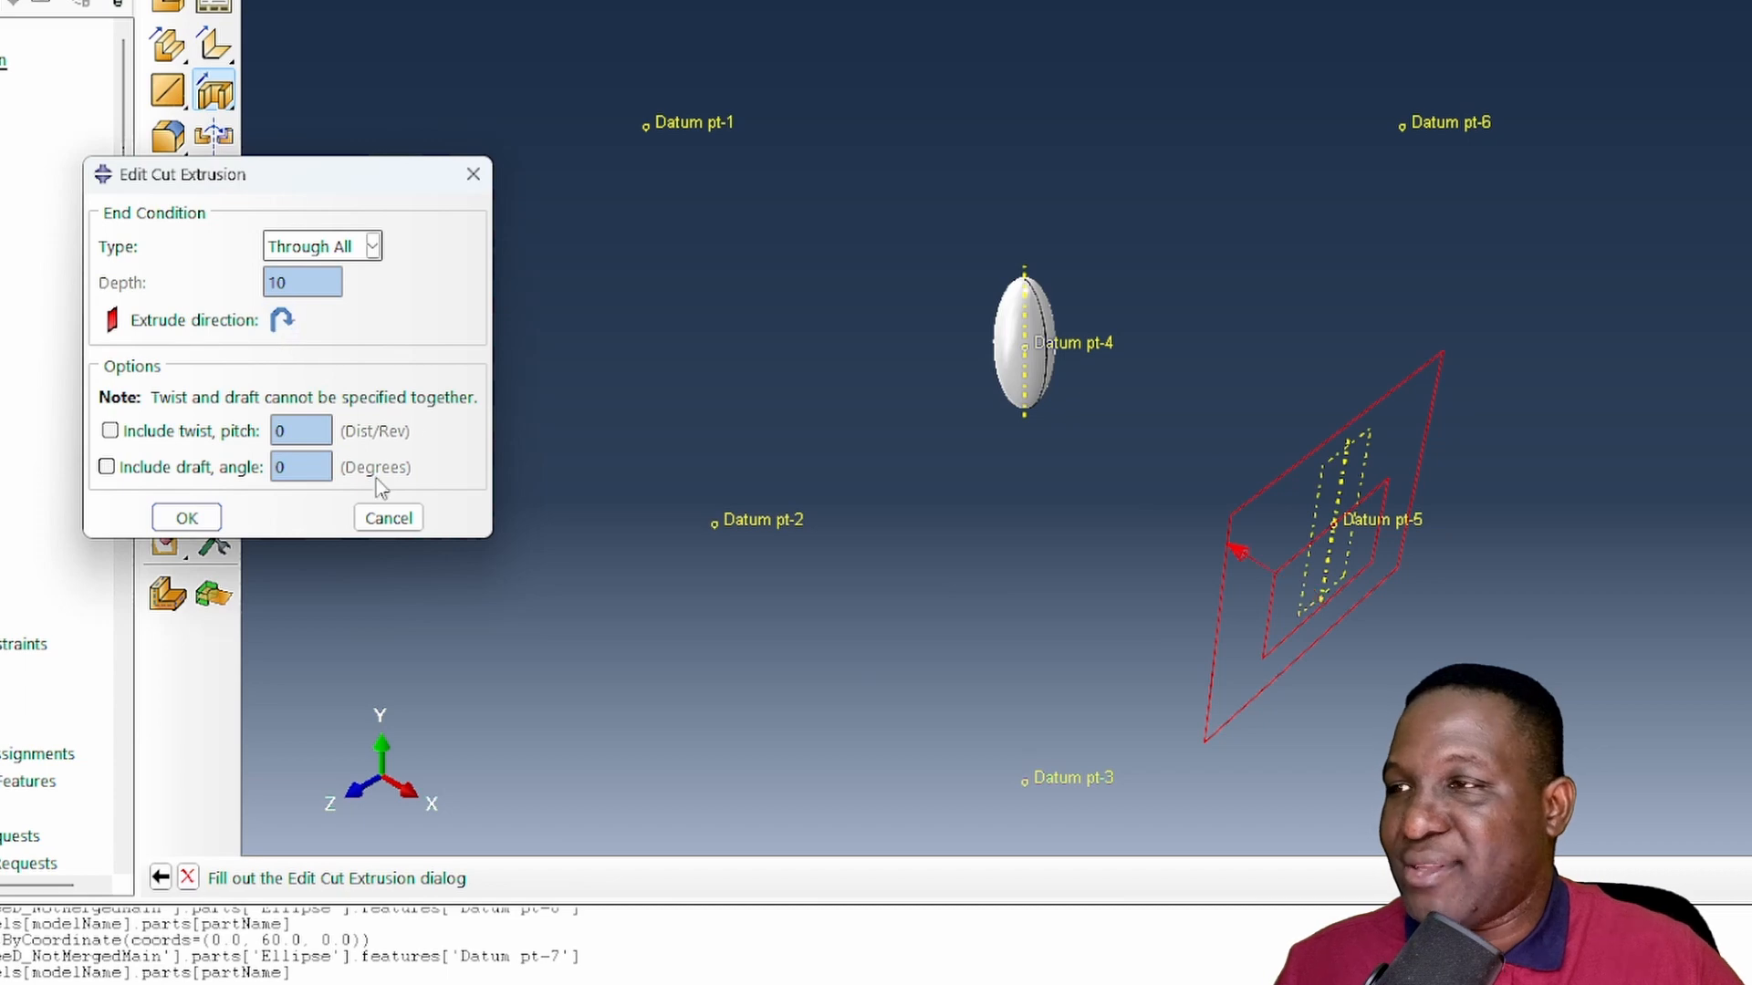
click(187, 517)
scroll(1138, 531, up, 3)
scroll(1138, 531, up, 1)
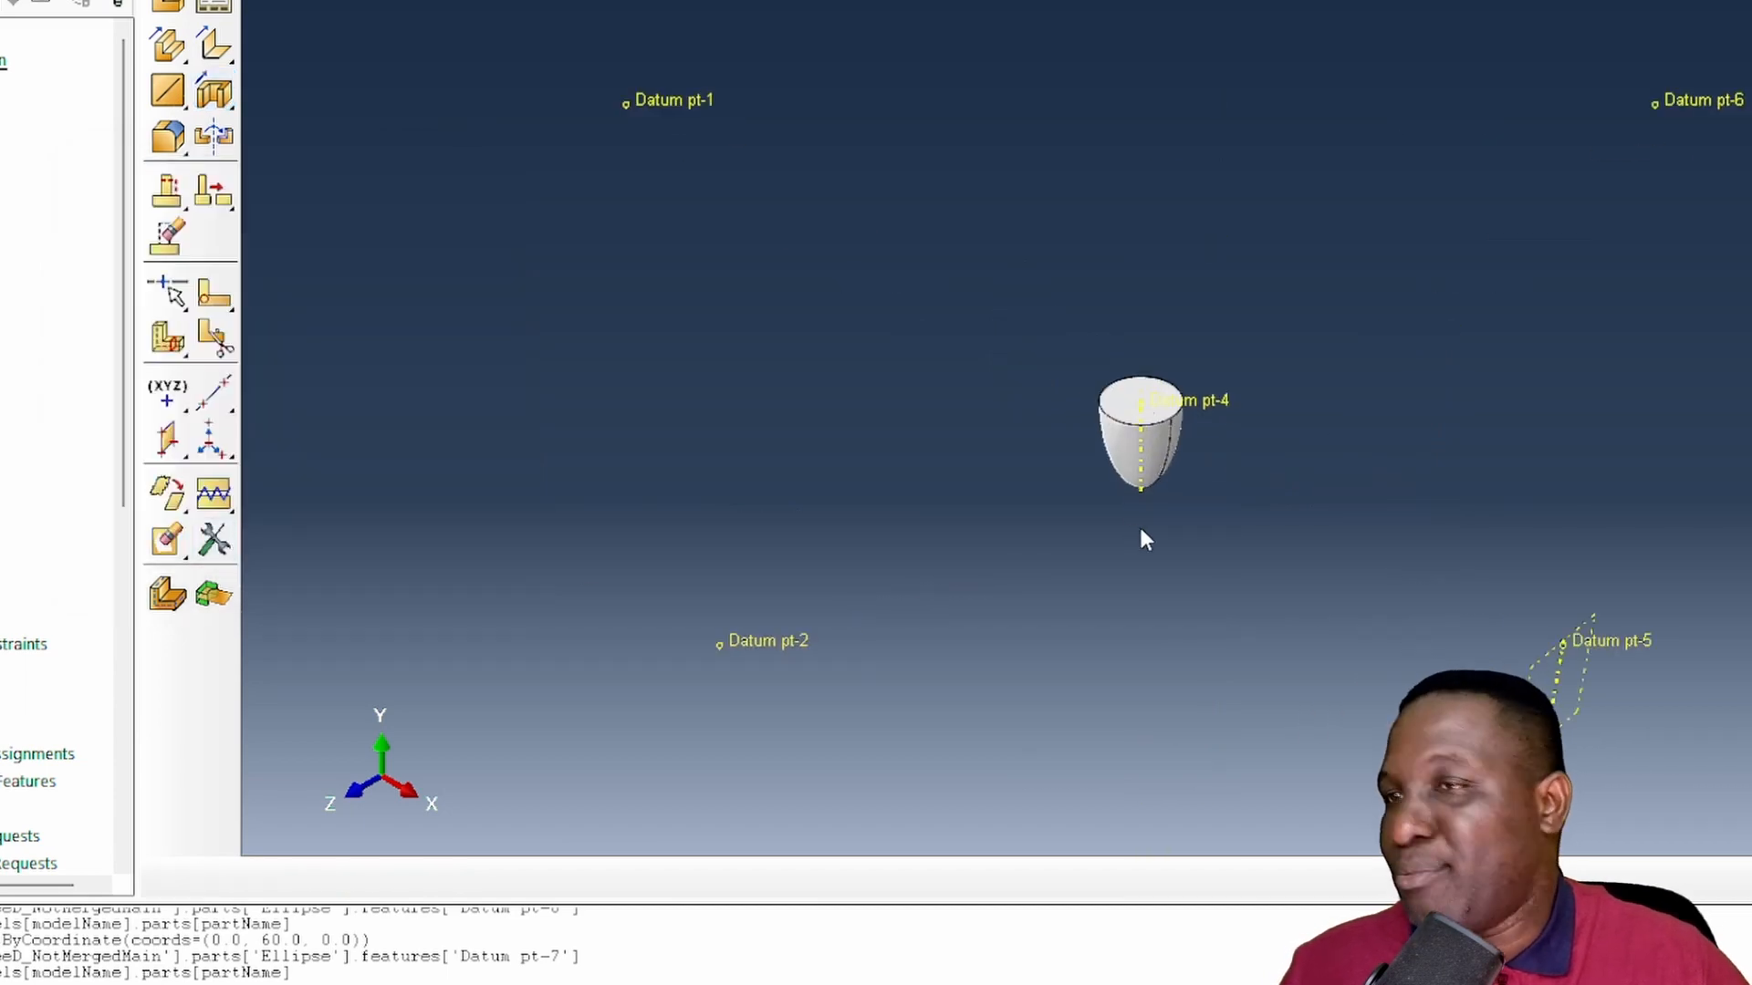
- Go to the Assembly module and inspect the cube's faces for inclusions that still protrude
click(340, 55)
click(271, 136)
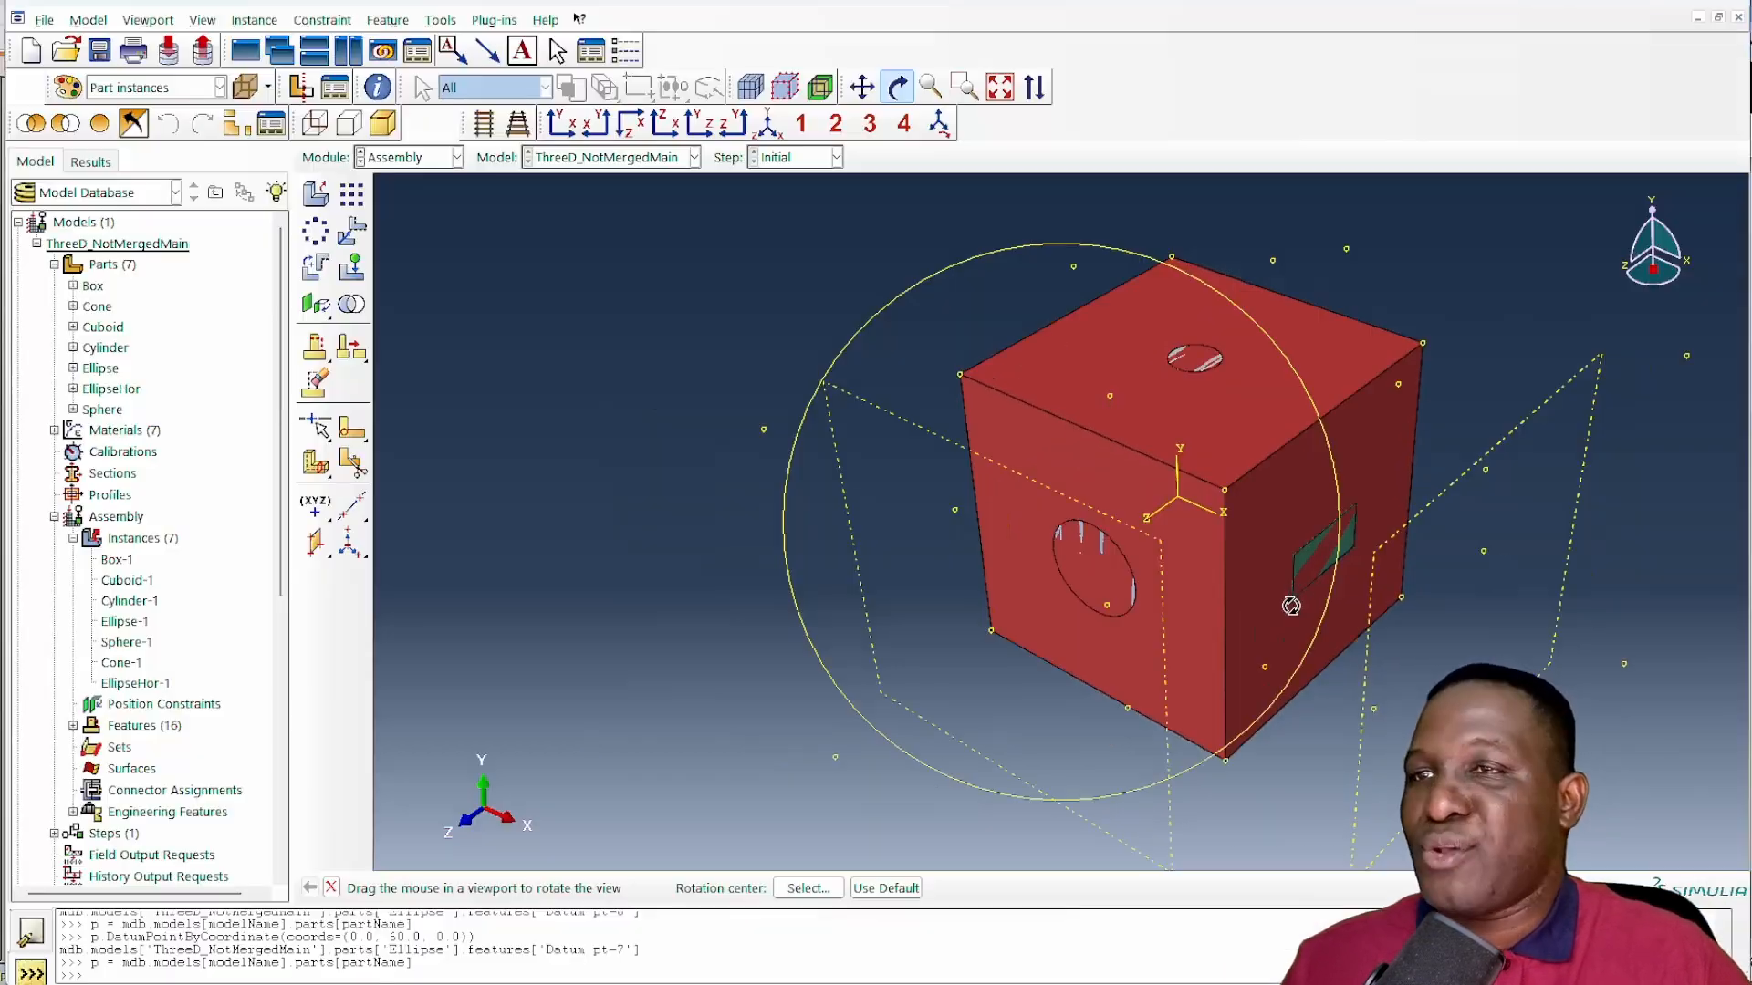
drag(1305, 597, 969, 571)
drag(1288, 671, 1331, 517)
- Open the Cylinder part, then set partName to 'Cylinder' in CreateDatumPoints.py in the text editor
click(55, 516)
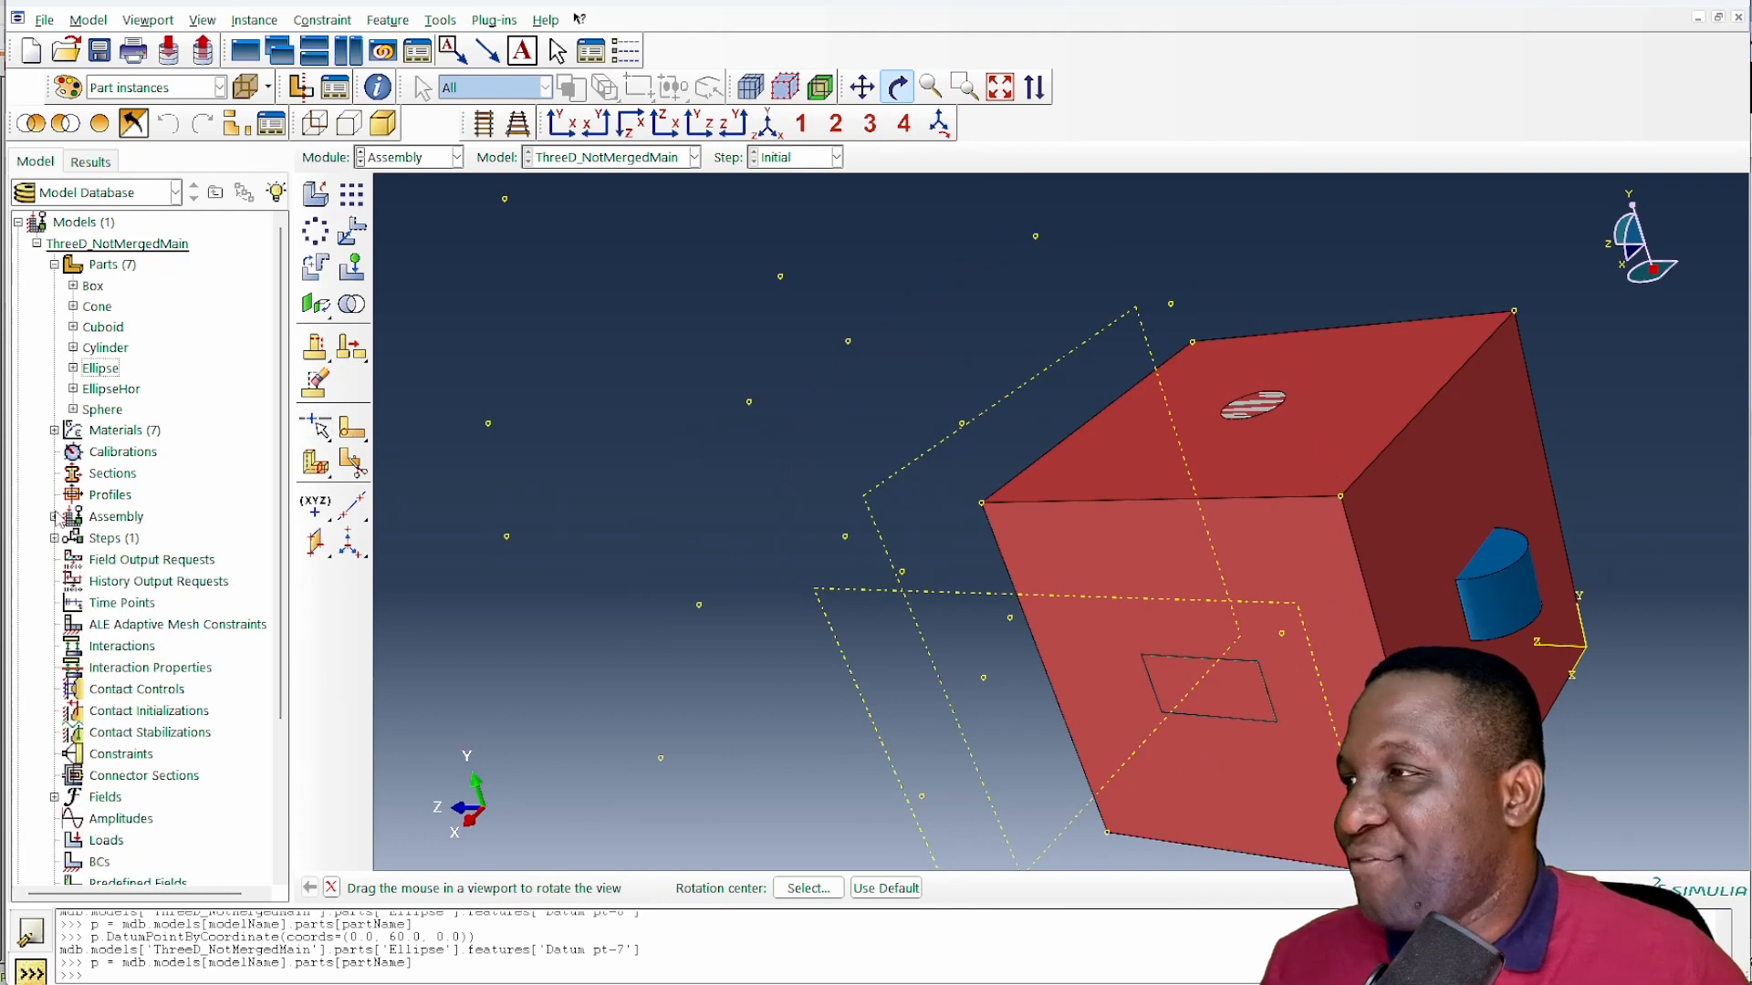
double_click(108, 349)
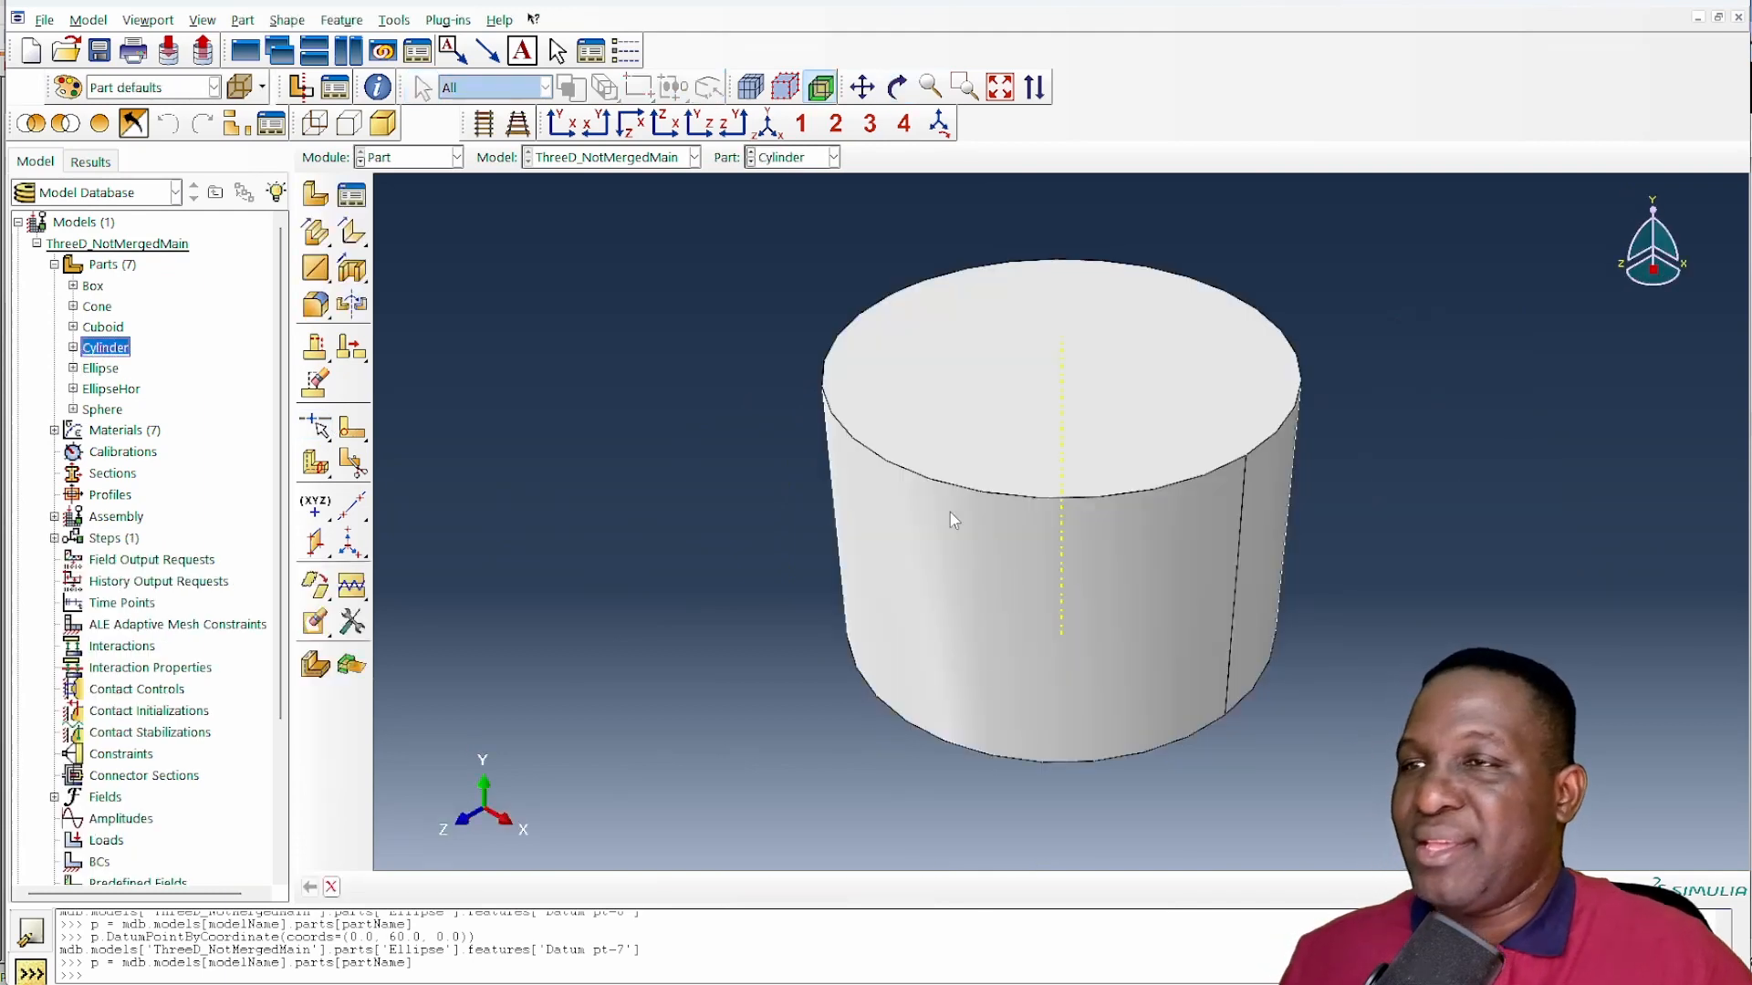
key(alt+Tab)
drag(311, 494, 237, 493)
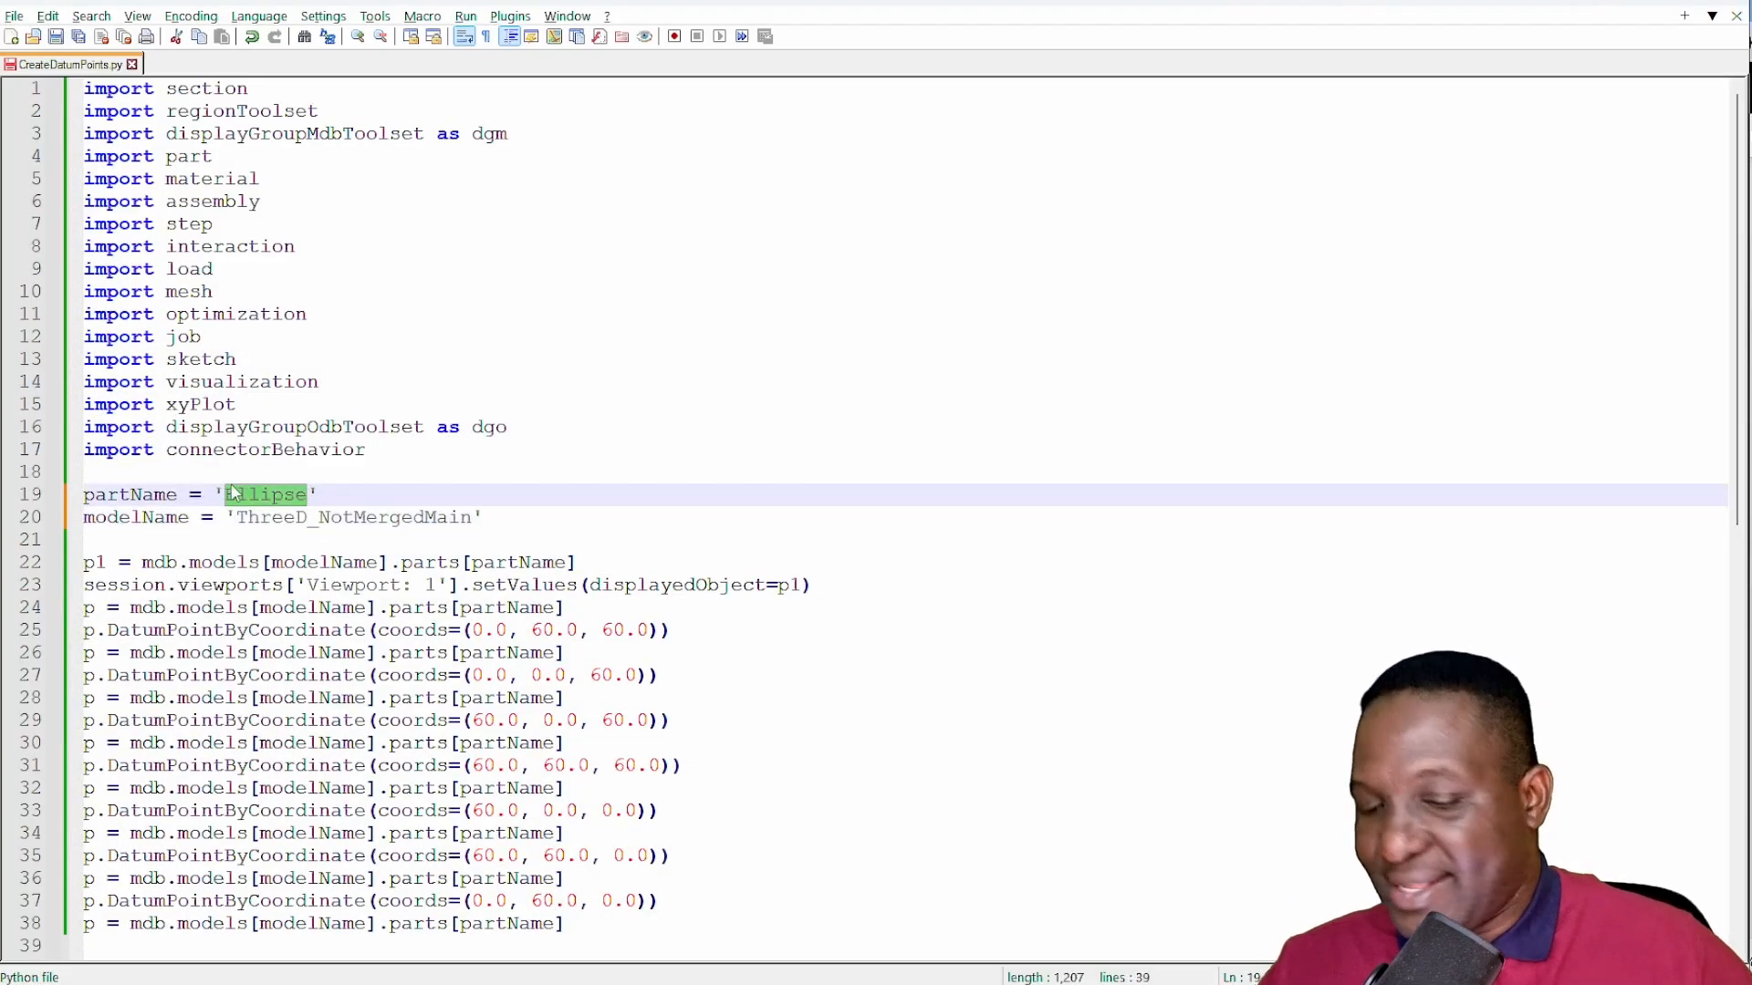
text(Cylinder)
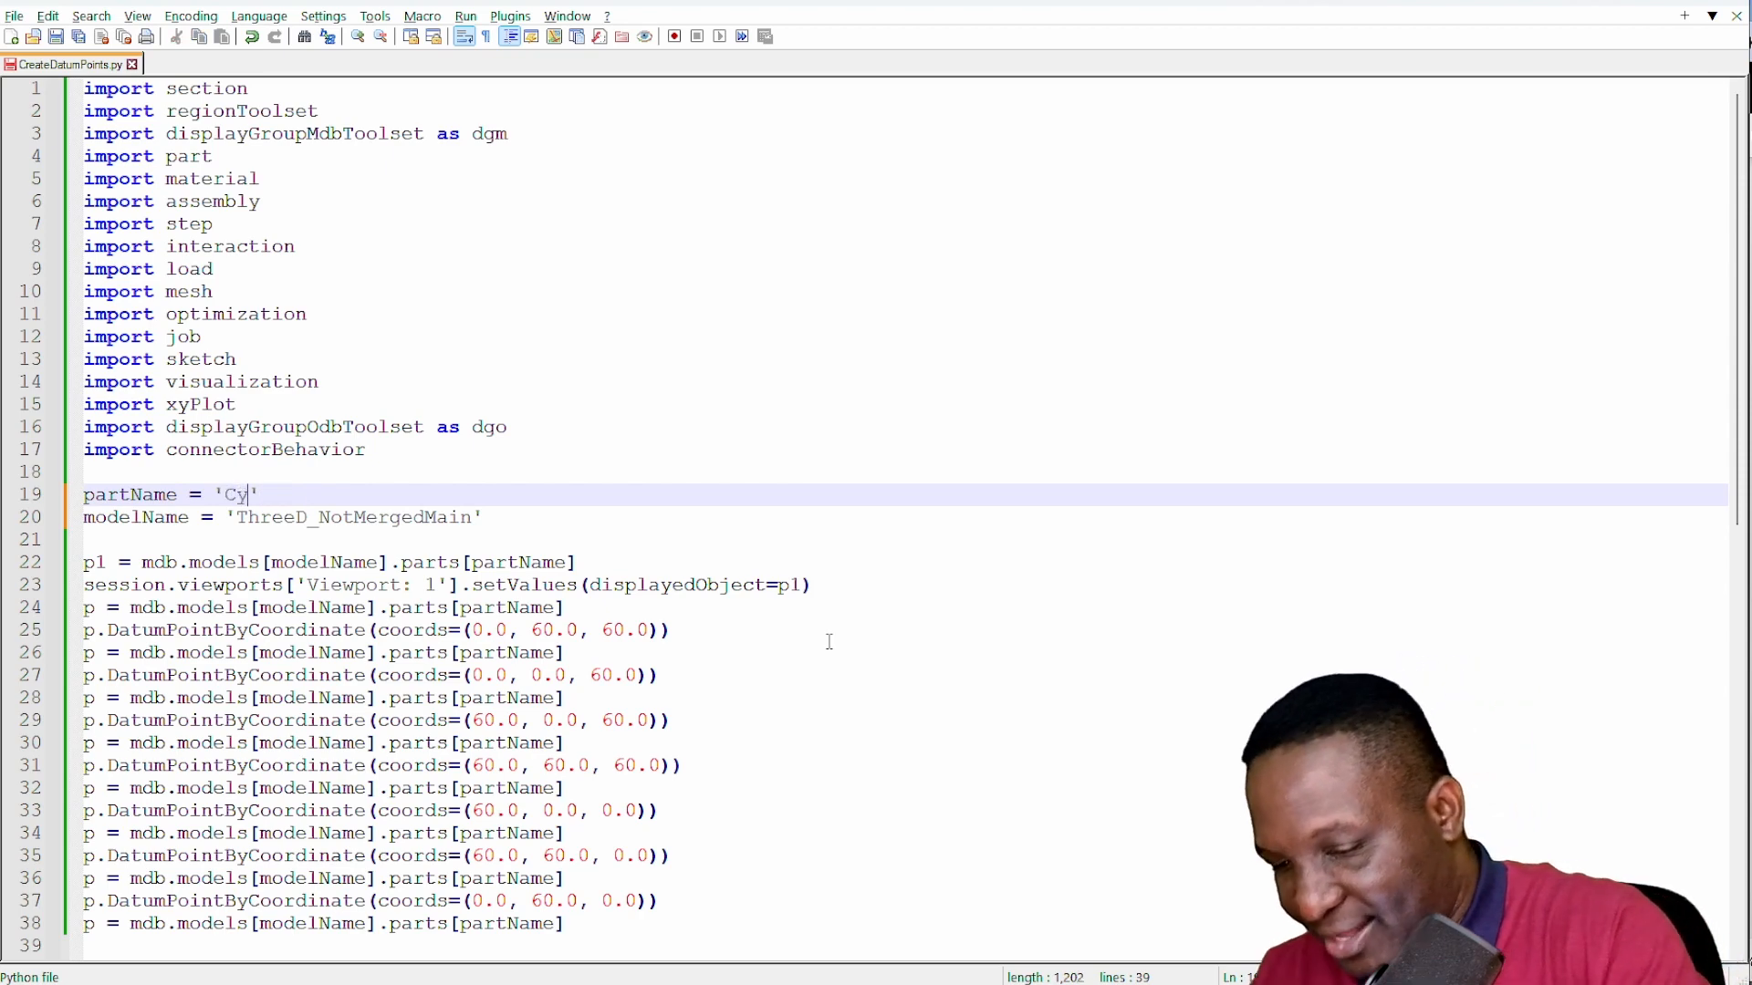
- Copy the whole CreateDatumPoints.py script and run it in the Abaqus command line to create the datum points on the Cylinder part
key(ctrl+a)
key(ctrl+c)
key(alt+Tab)
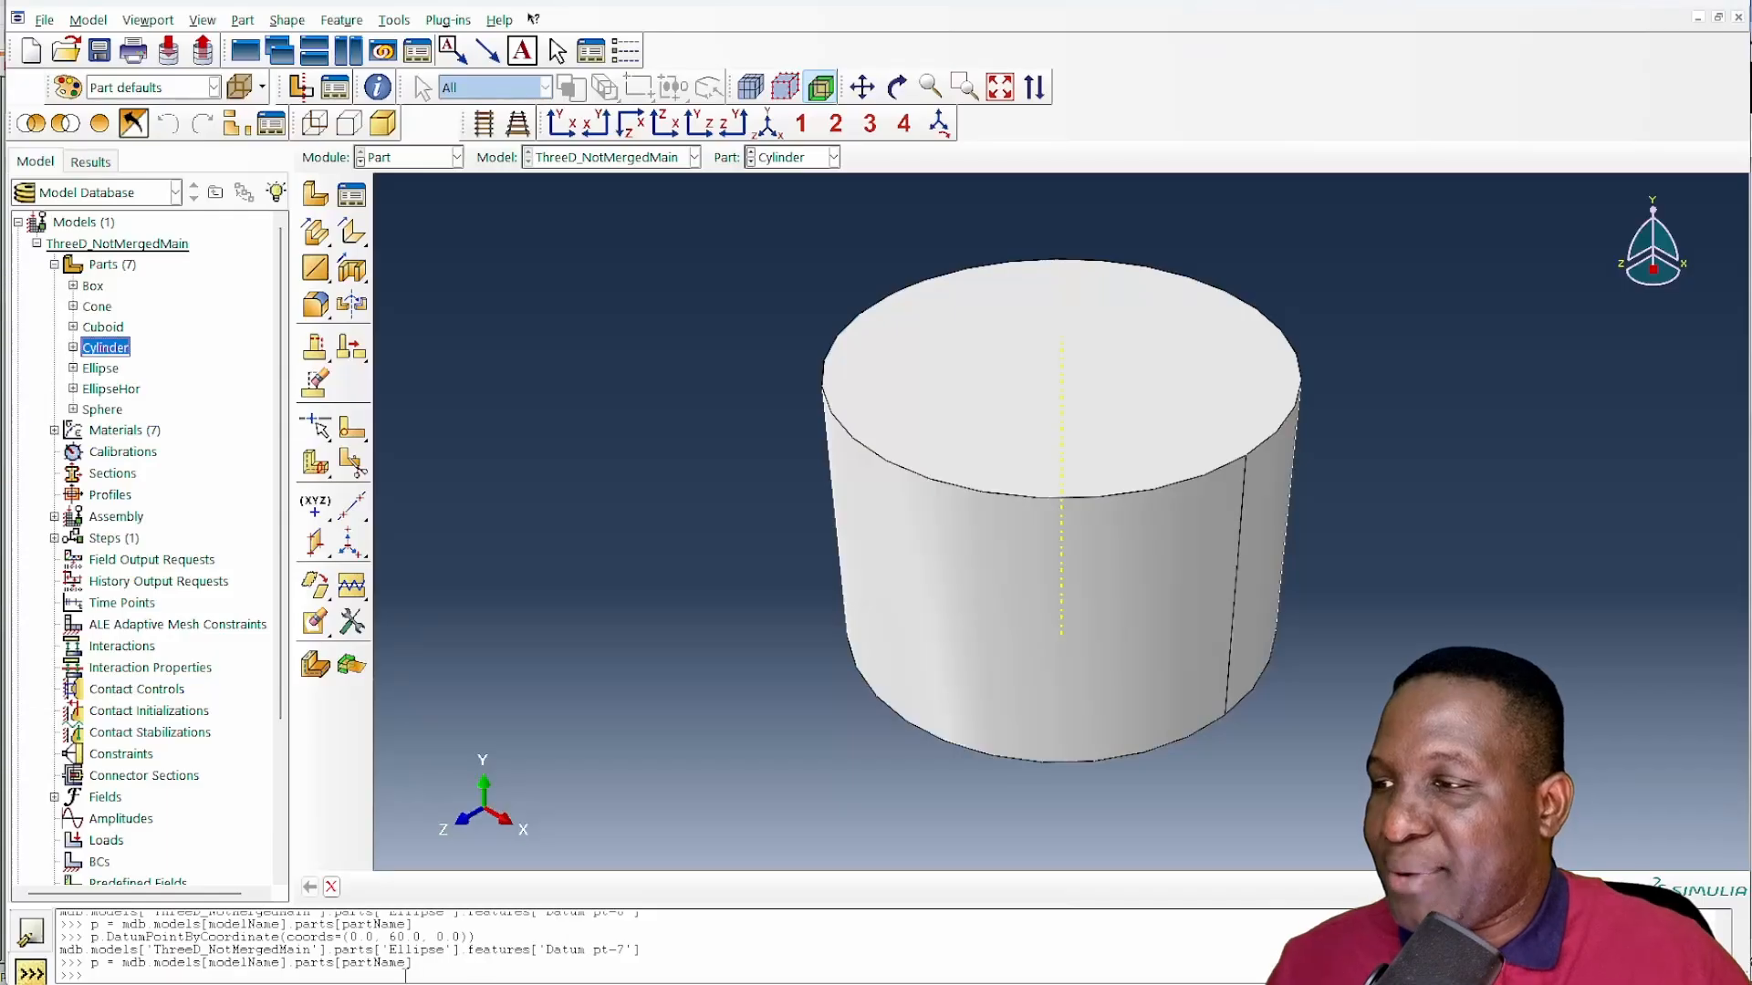
click(356, 972)
key(ctrl+v)
key(Return)
scroll(924, 671, down, 10)
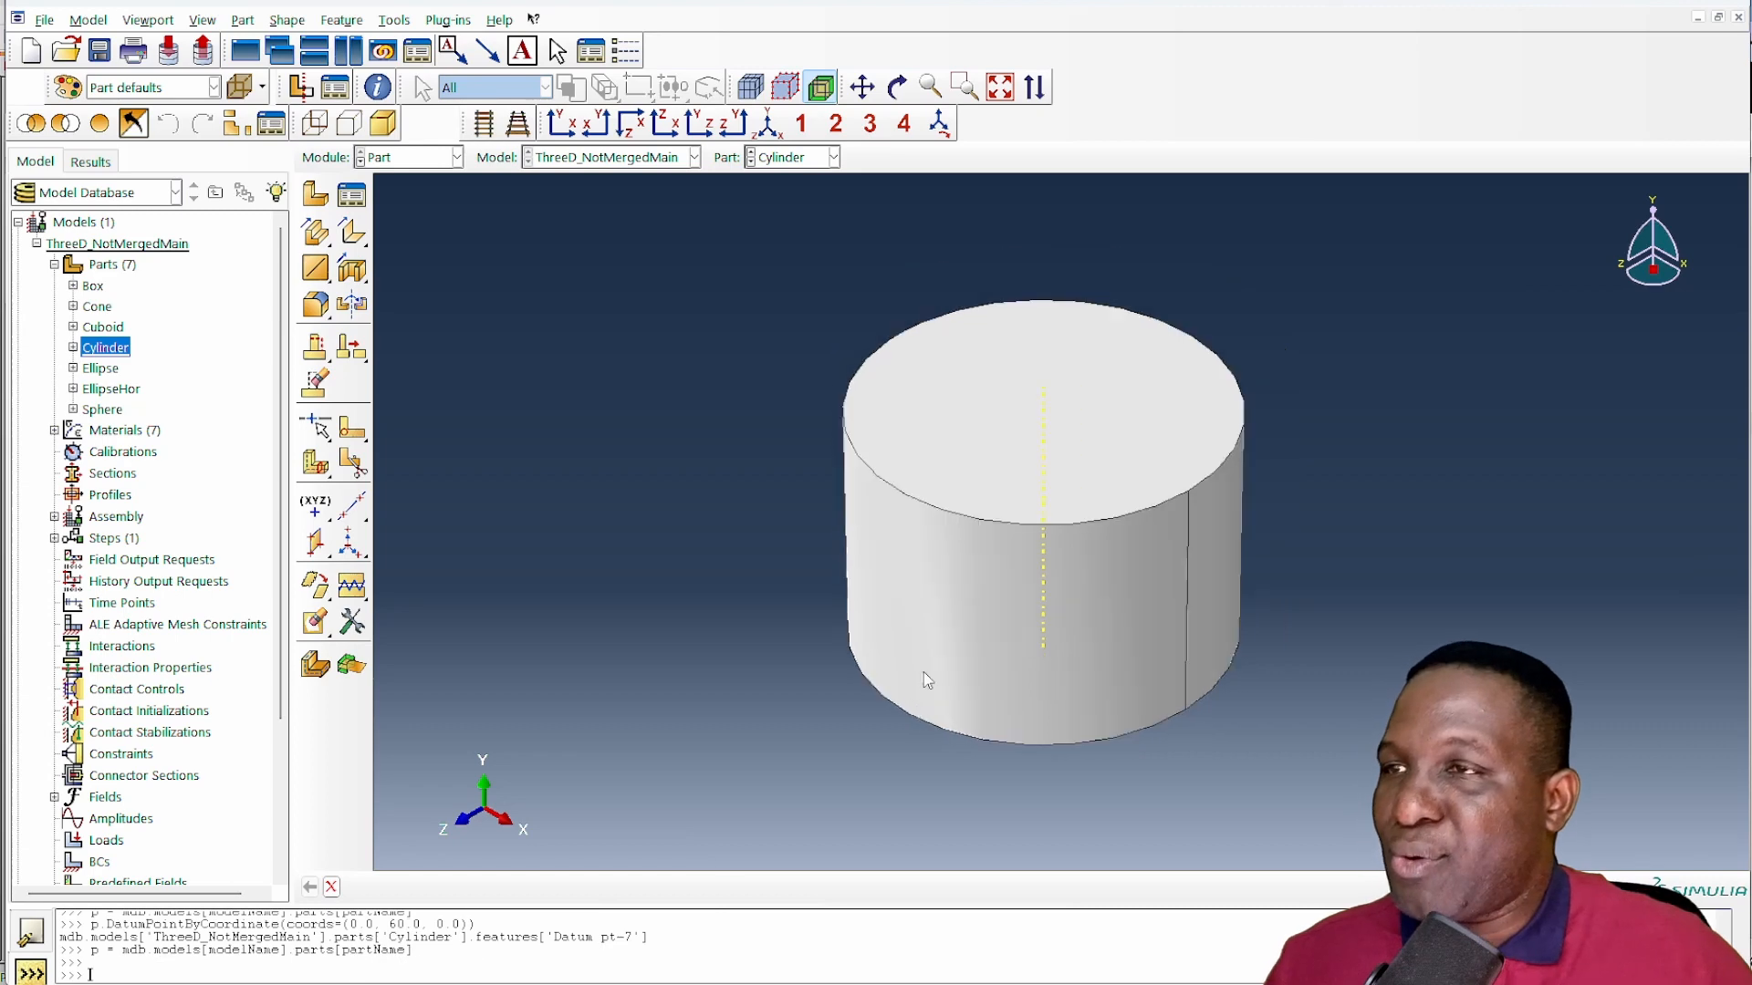
scroll(1102, 585, down, 3)
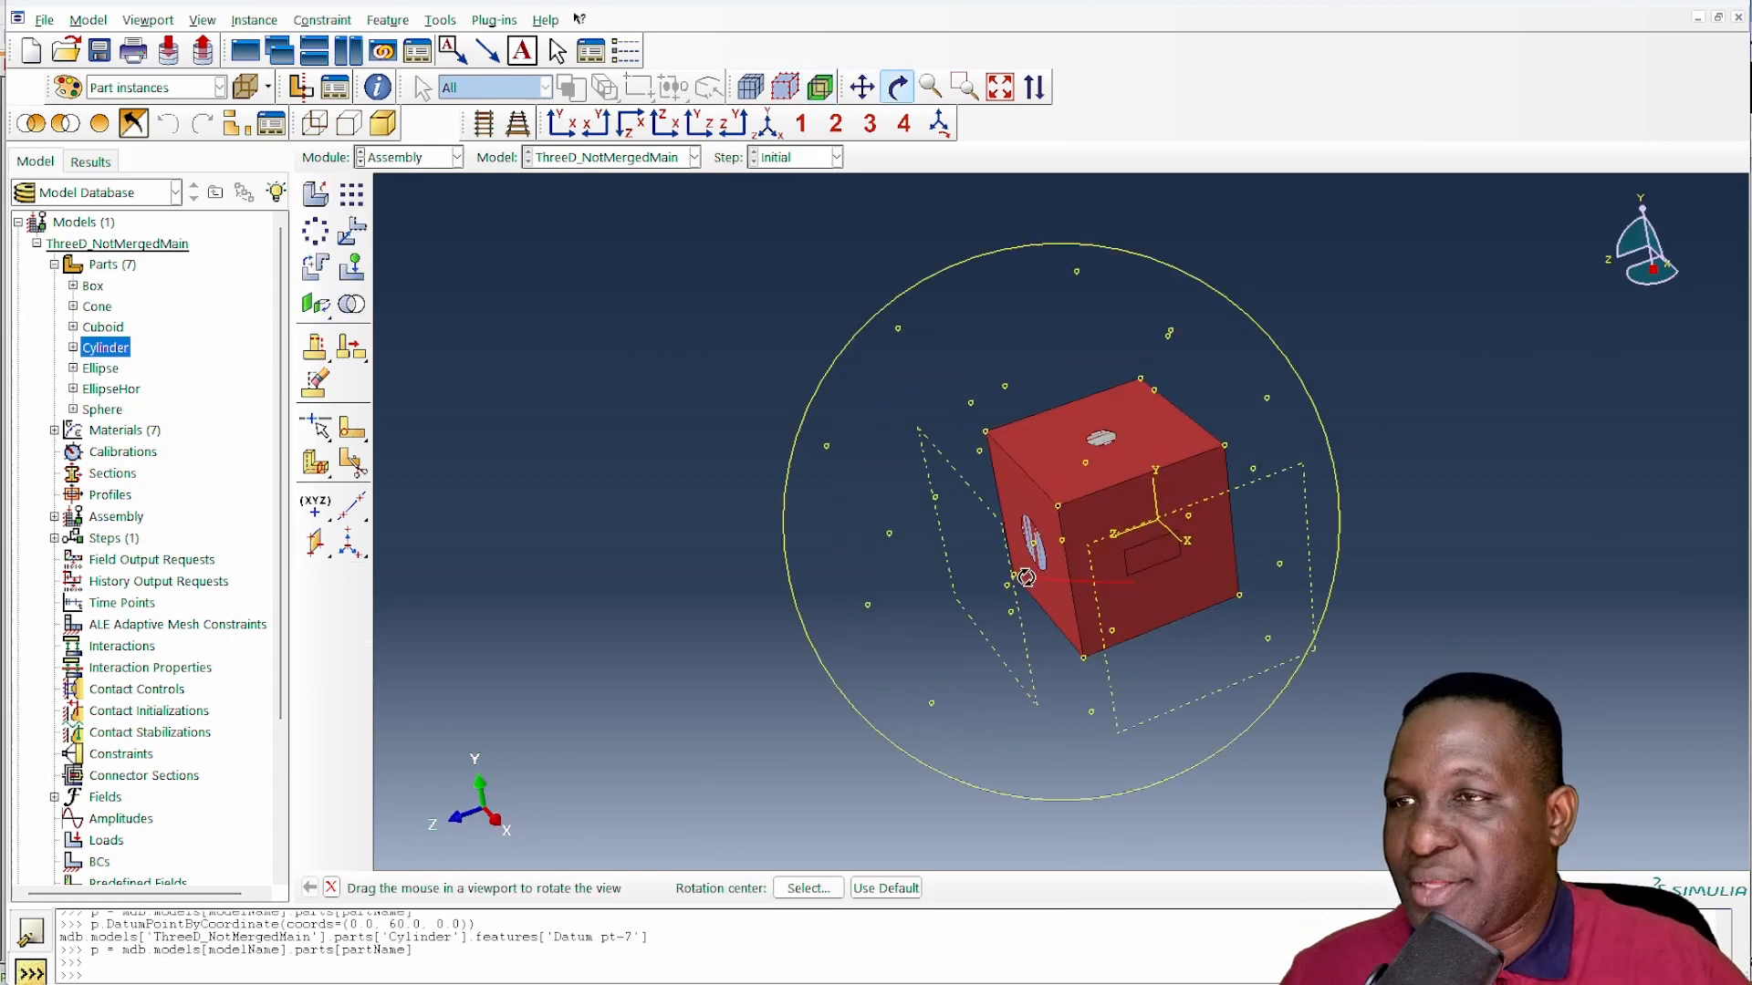
- Inspect the assembly to see which cube face the cylinder protrudes from, and return to the Part module
drag(1140, 511, 1226, 635)
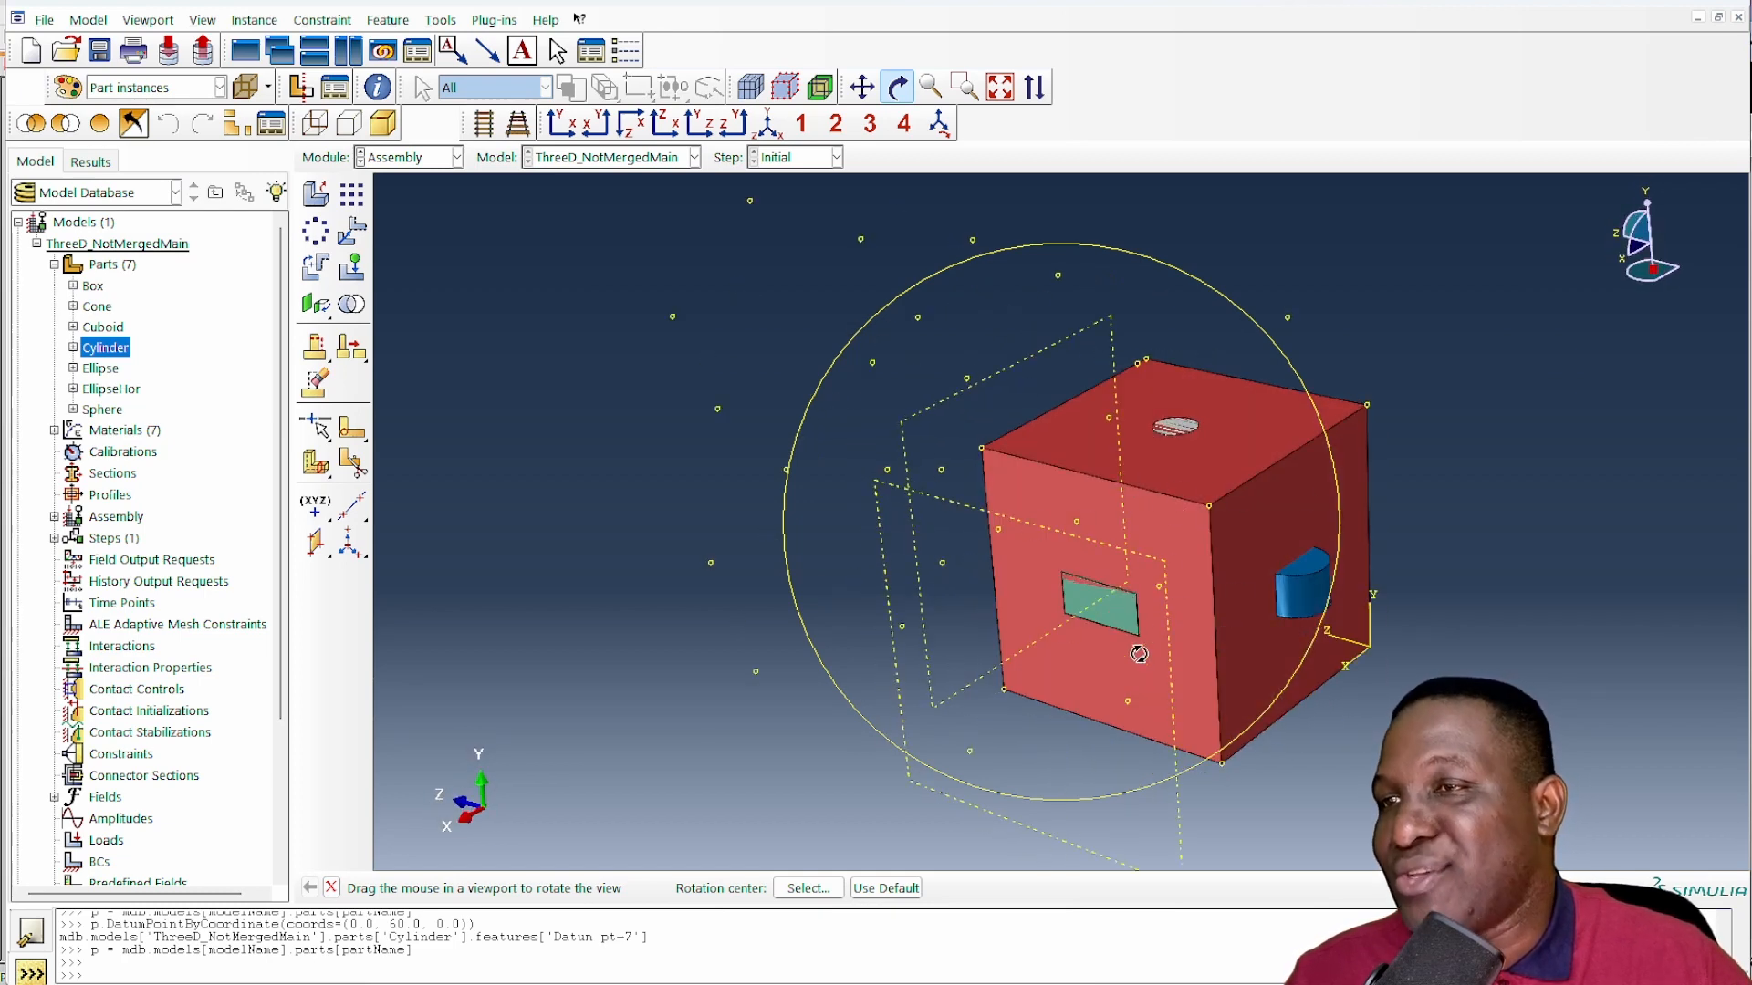
drag(1138, 655, 1040, 430)
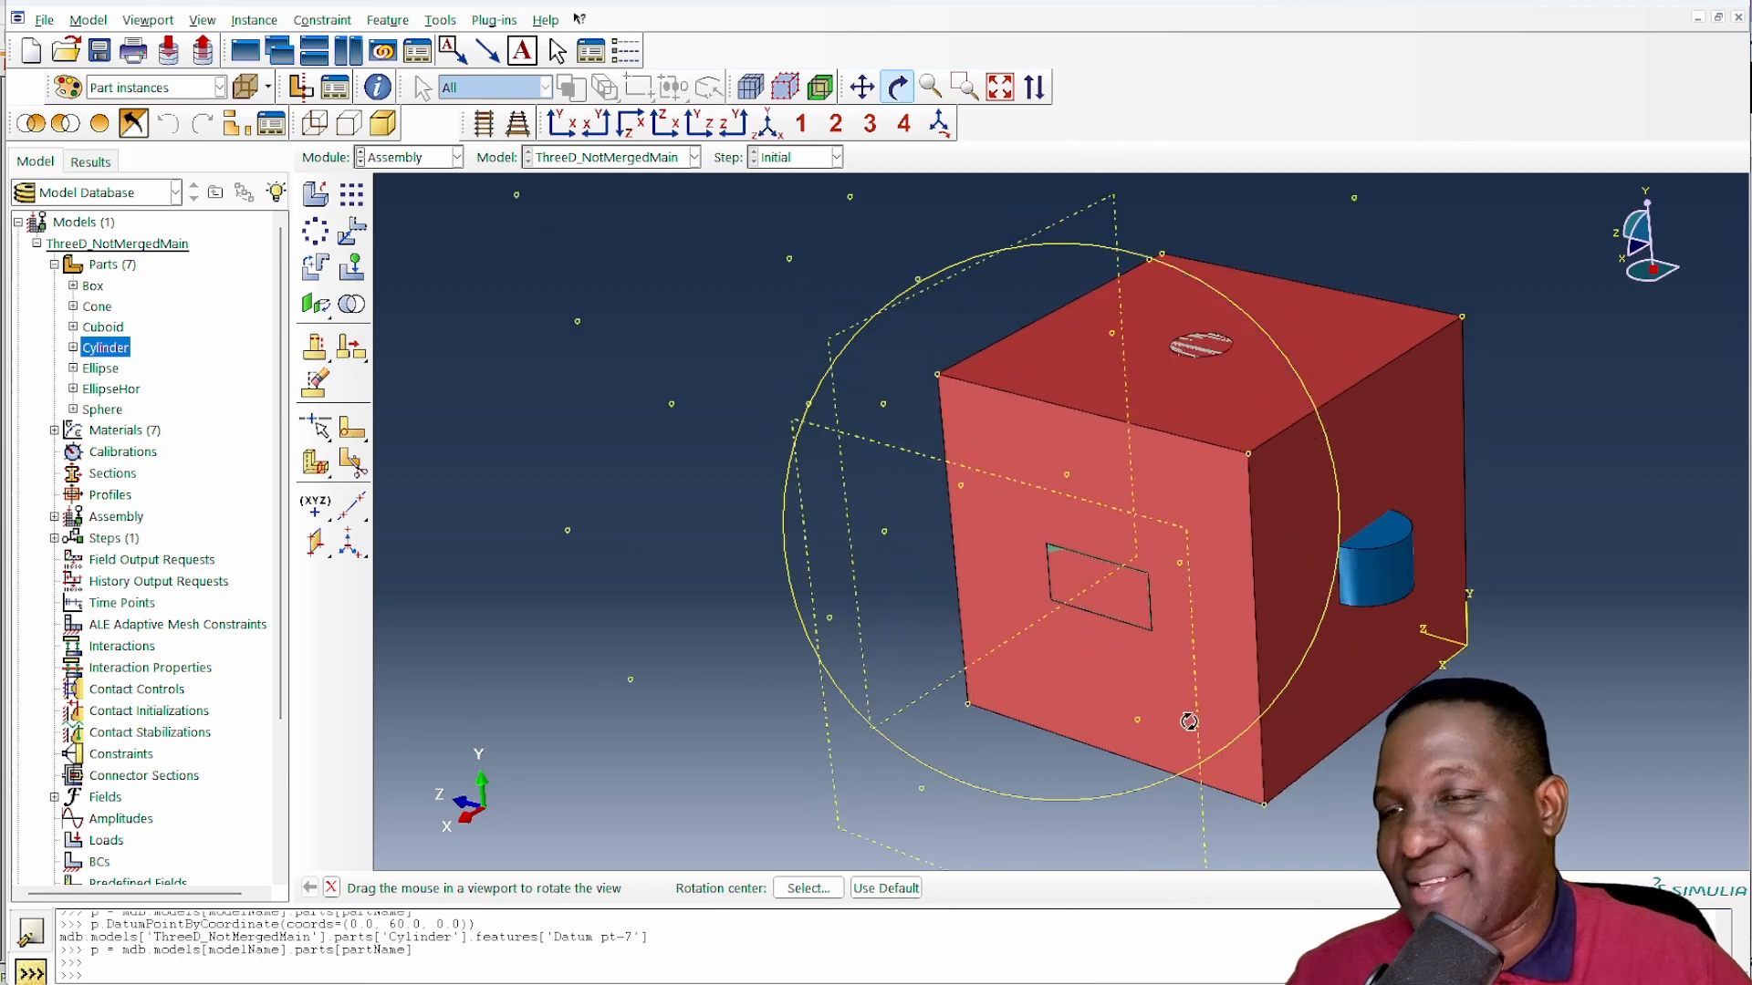
click(411, 157)
click(406, 182)
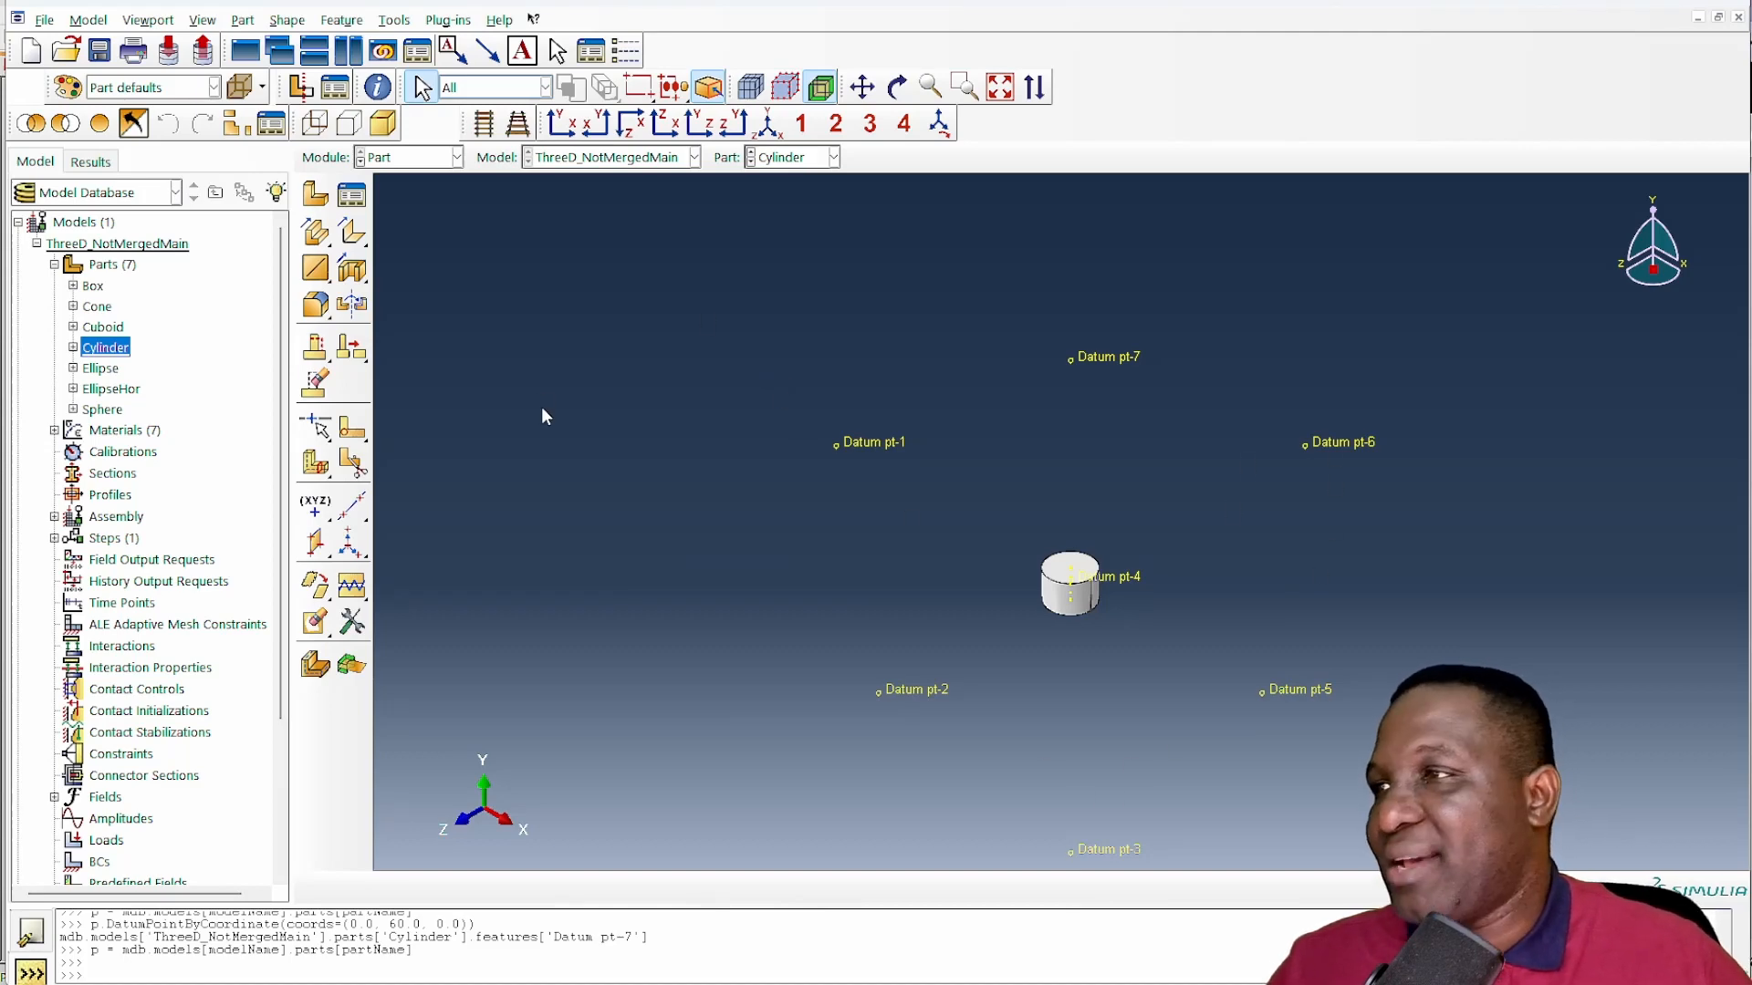
- Create a datum plane through Datum pt-6, pt-5 and pt-3, and a datum axis through Datum pt-6 and pt-5
click(315, 542)
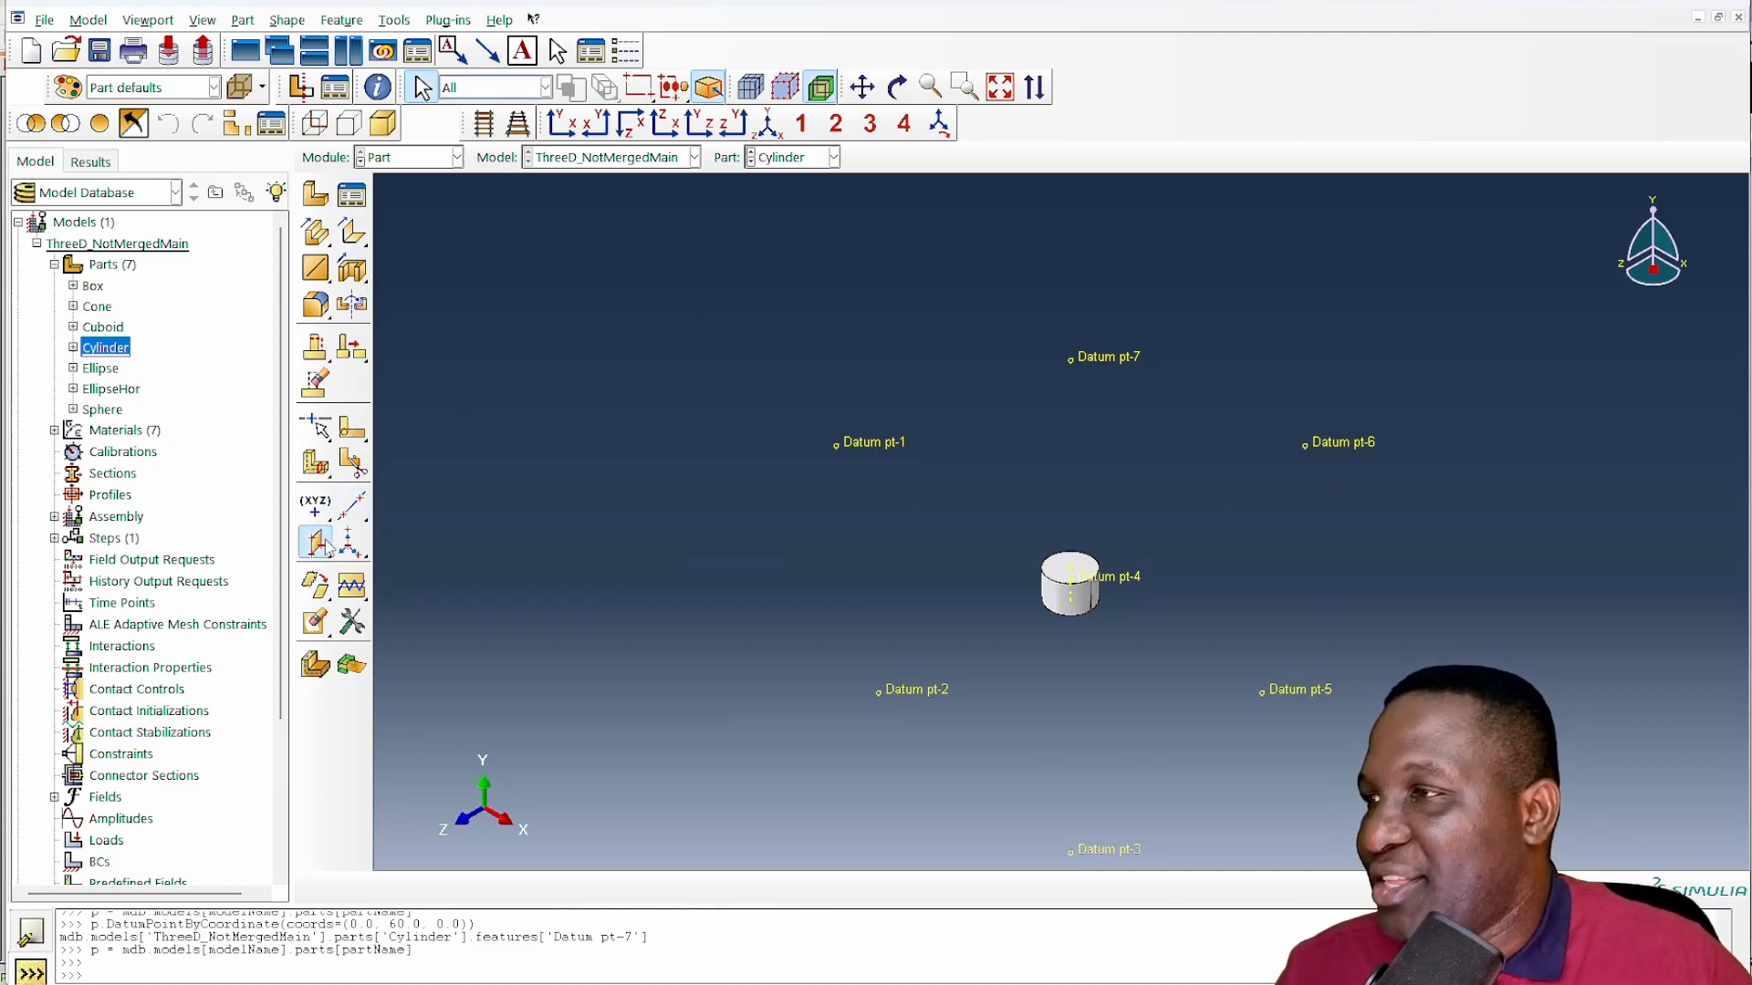
click(1353, 447)
click(1291, 691)
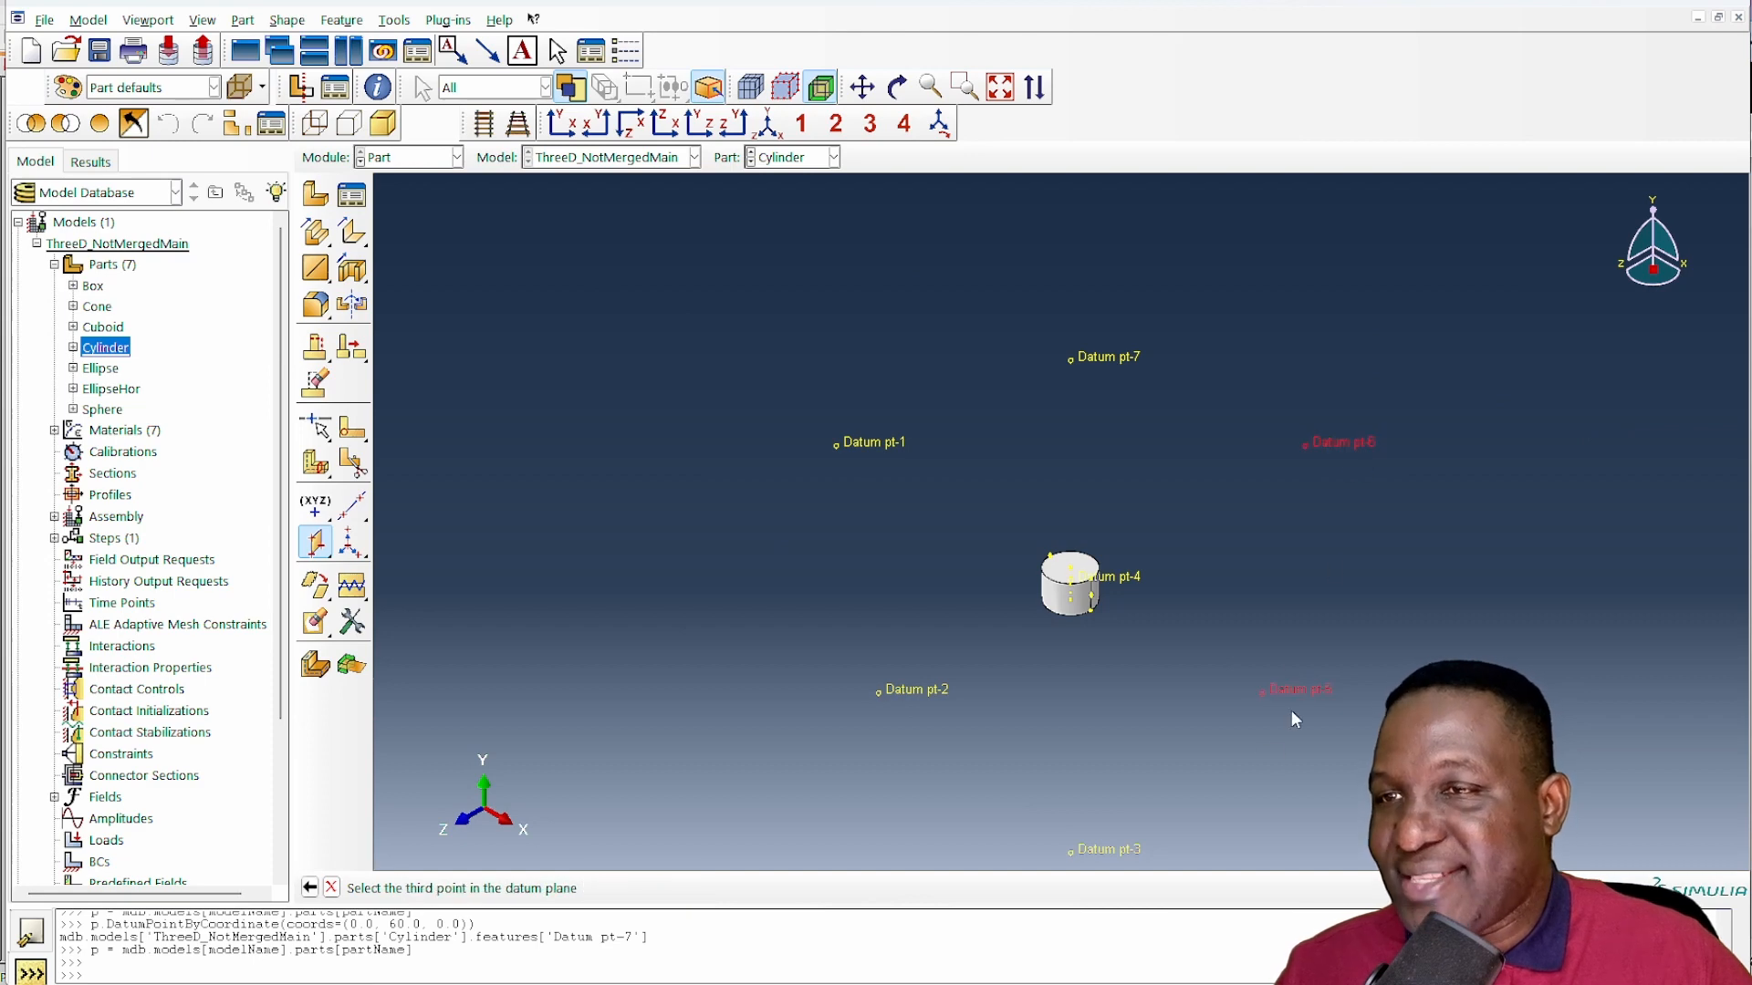
click(1095, 860)
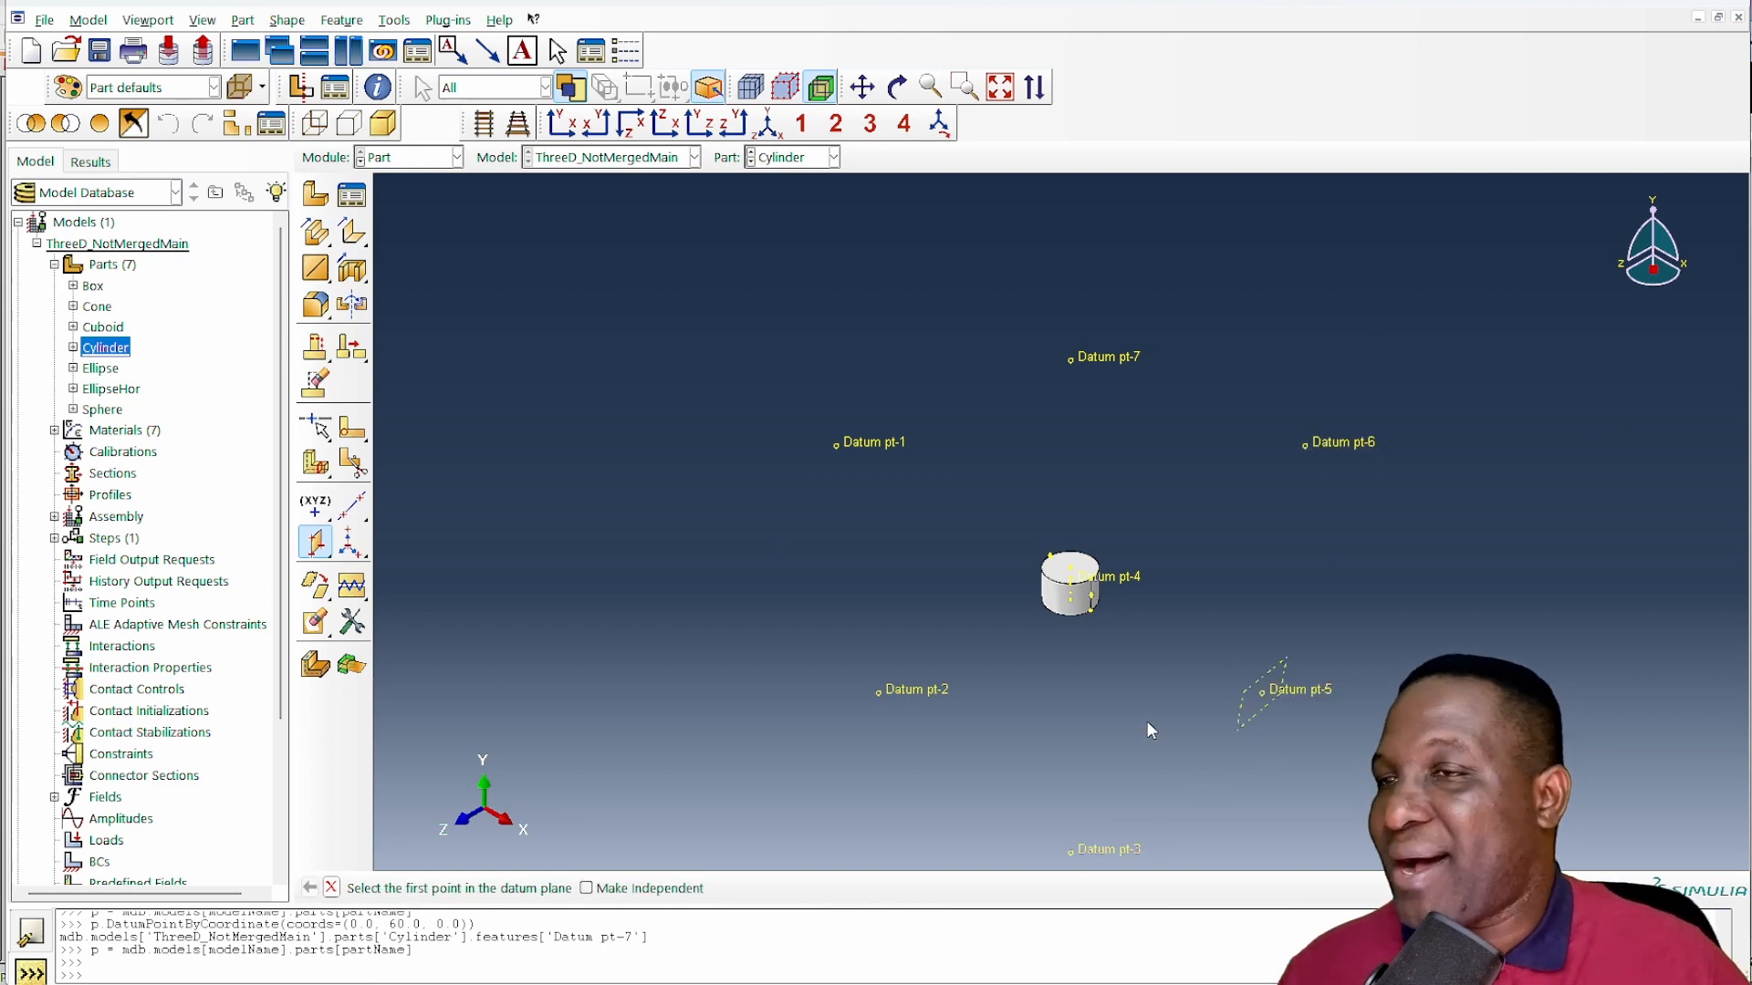
click(352, 506)
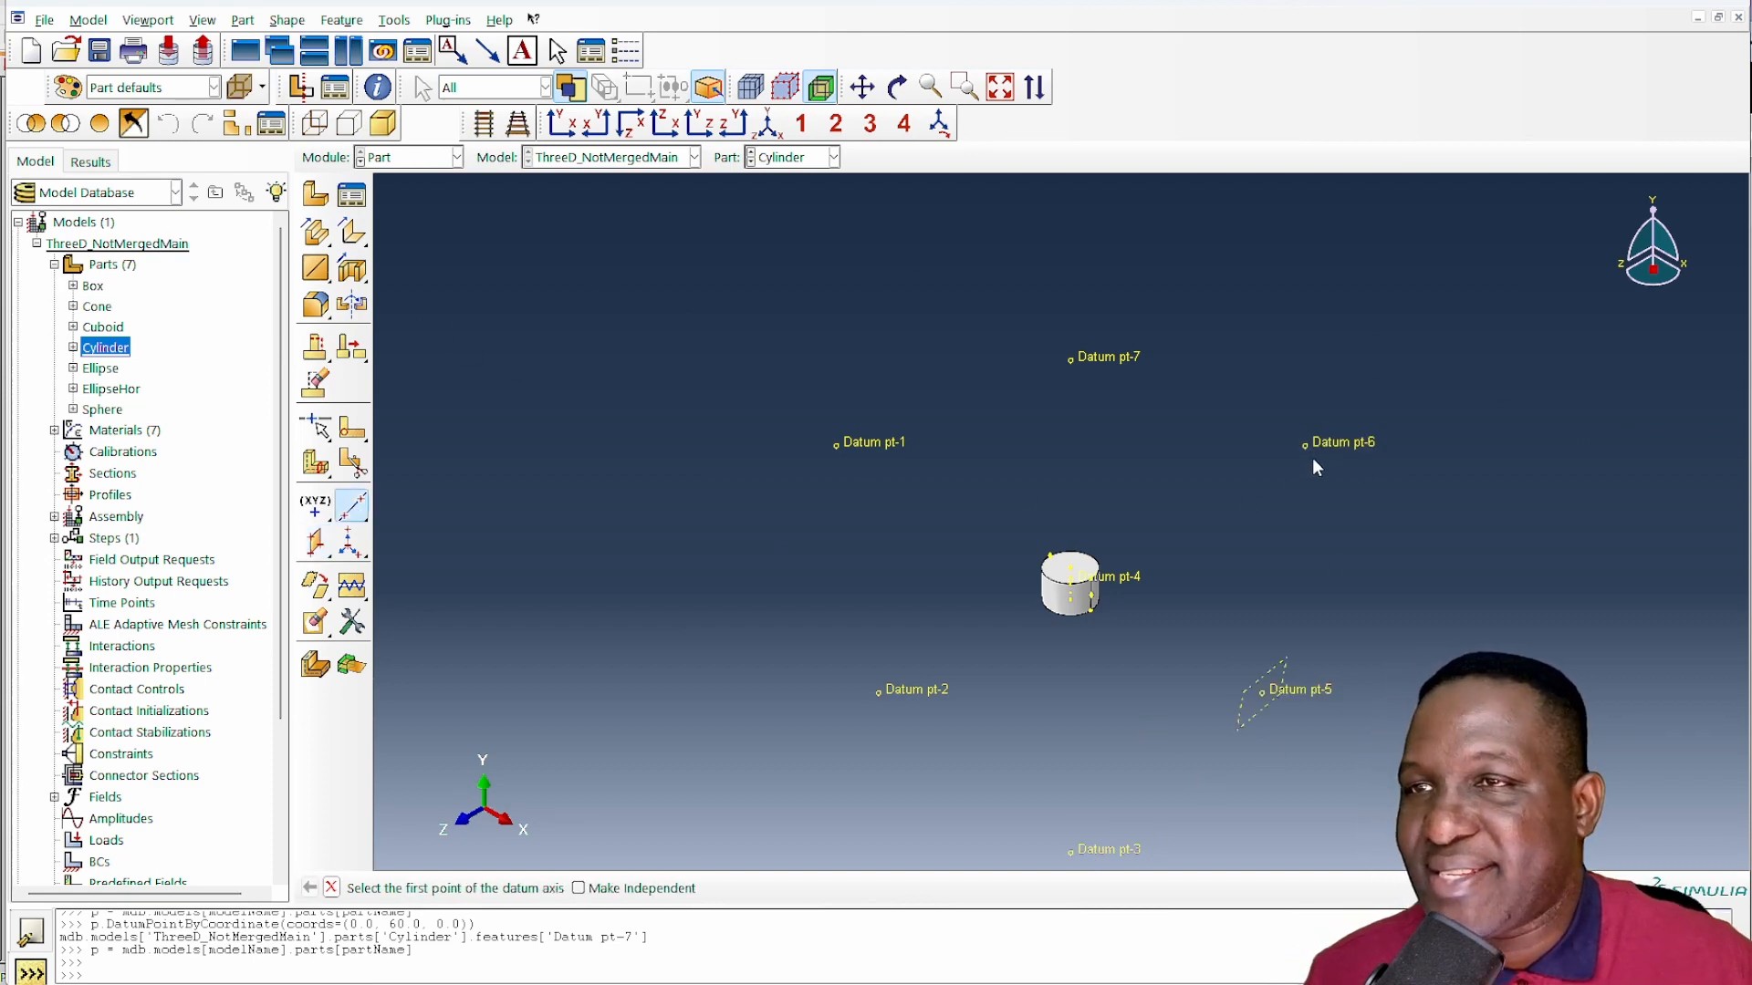
click(1319, 691)
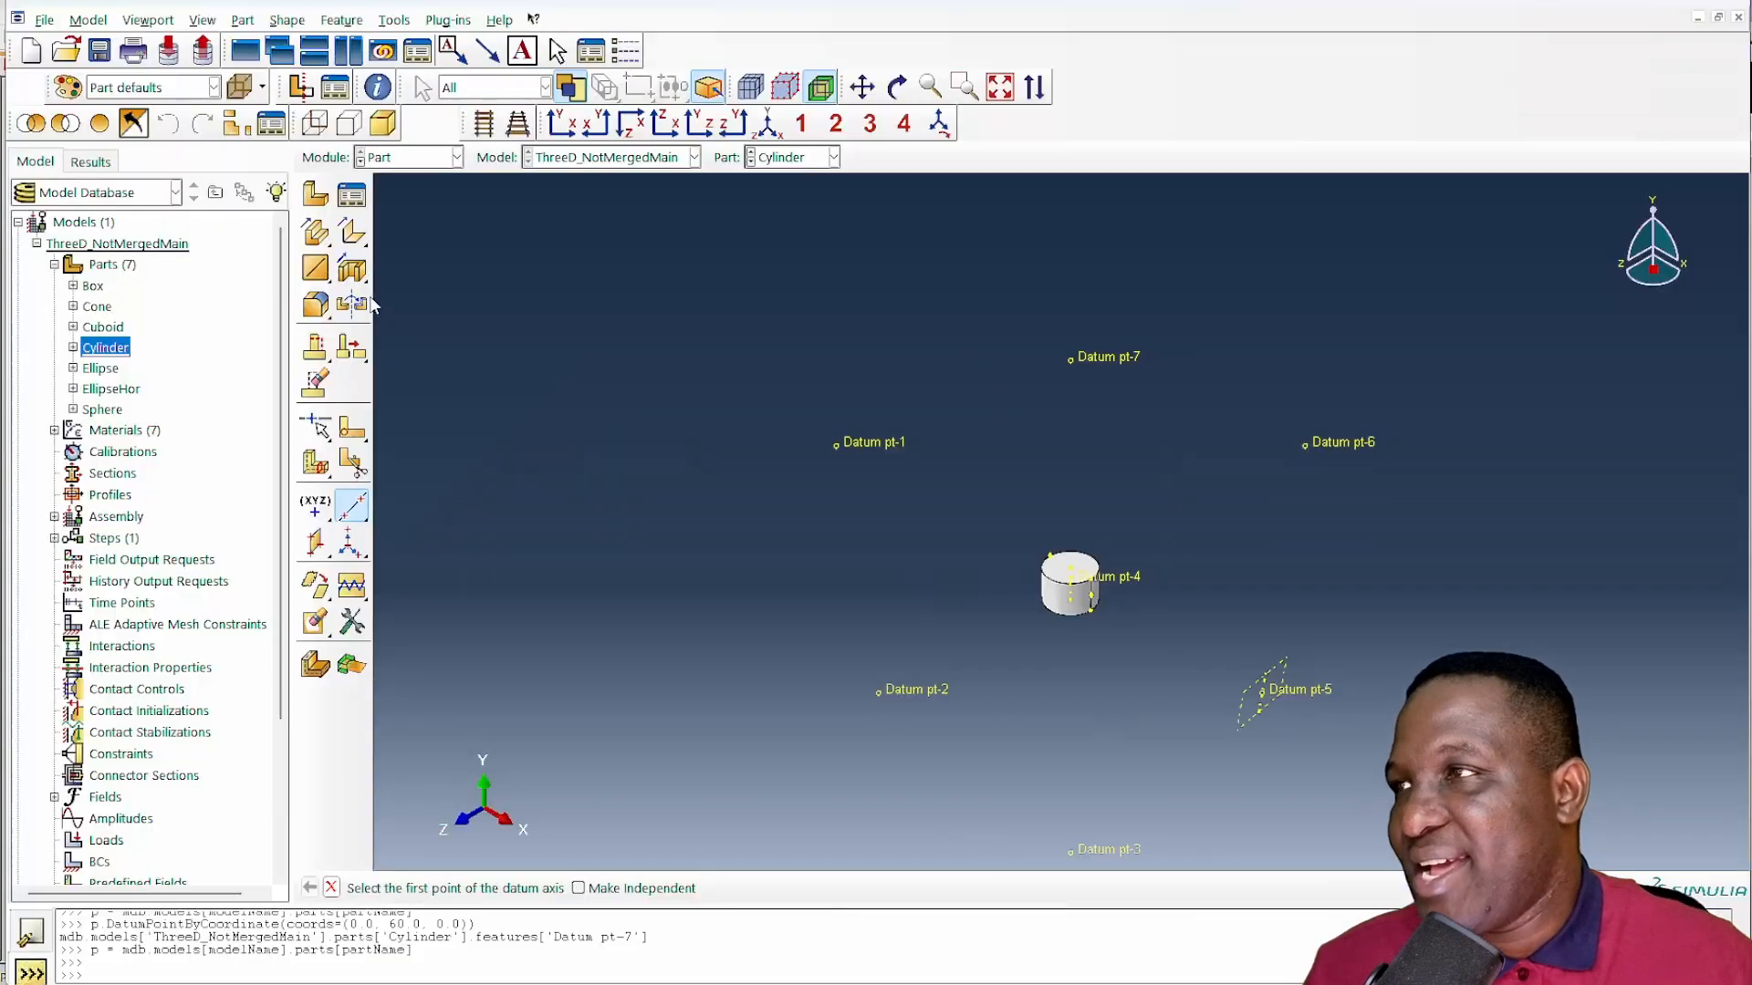
- Start an extruded cut sketch on the cylinder's new datum plane, with the datum axis through Datum pt-5 vertical and on the right
click(352, 269)
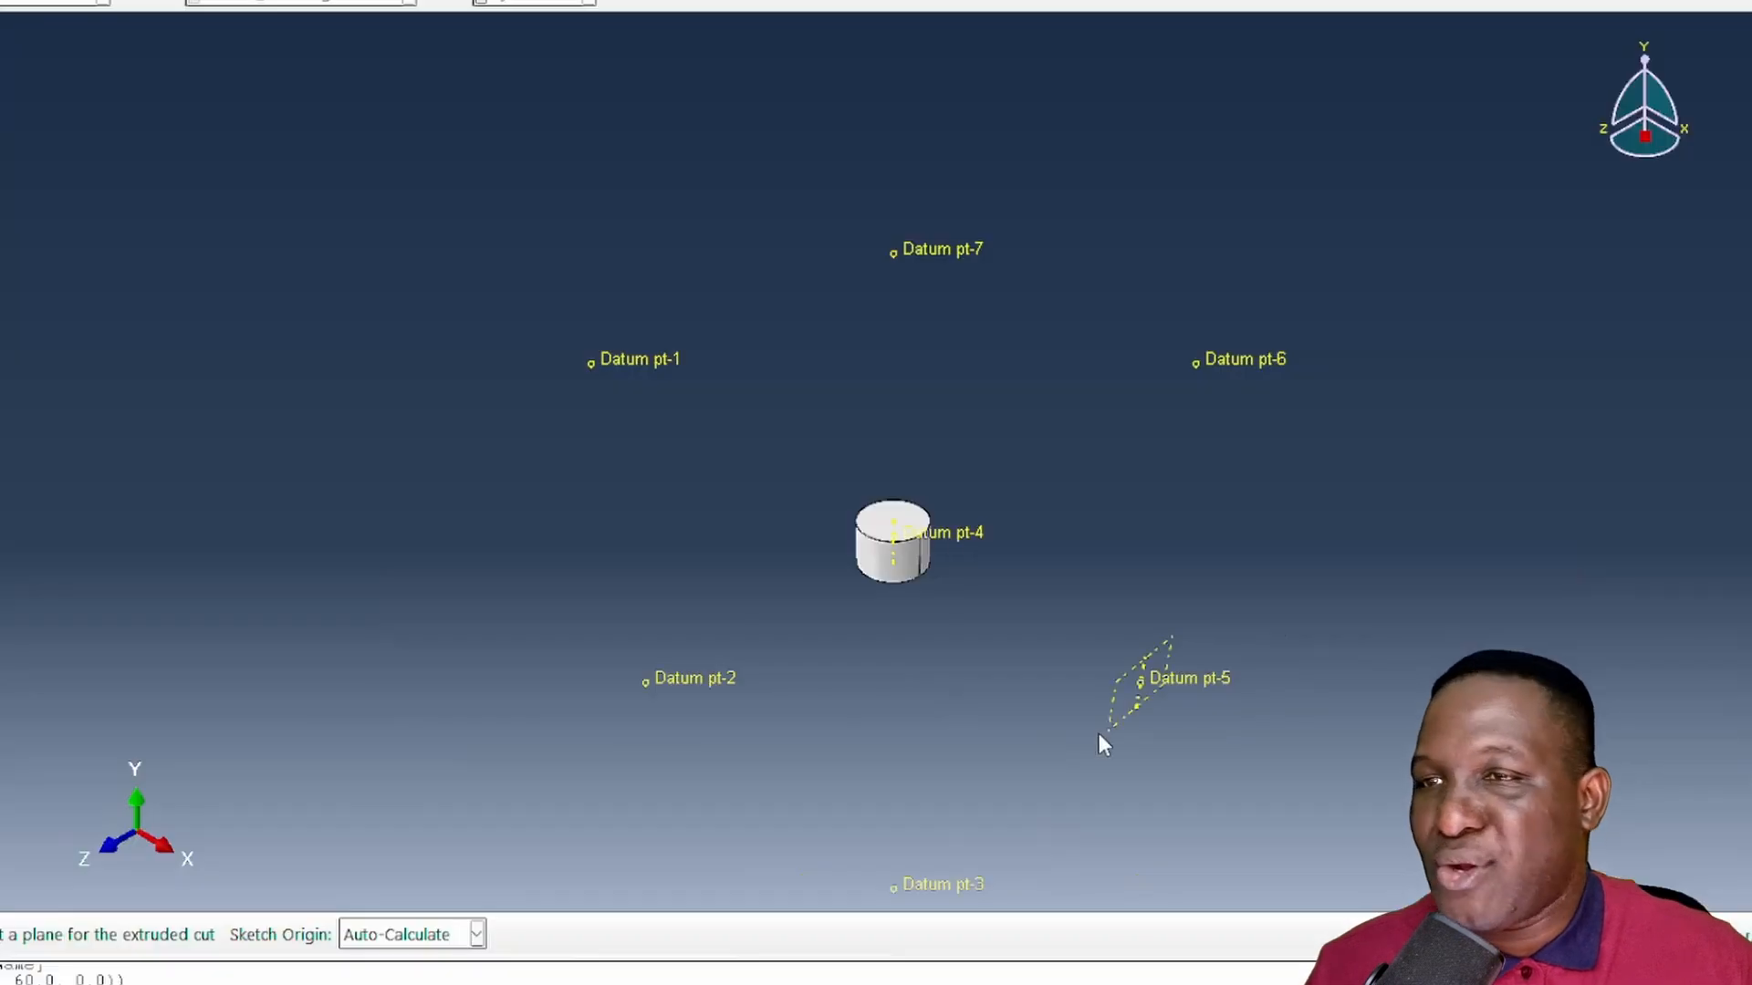
click(1120, 719)
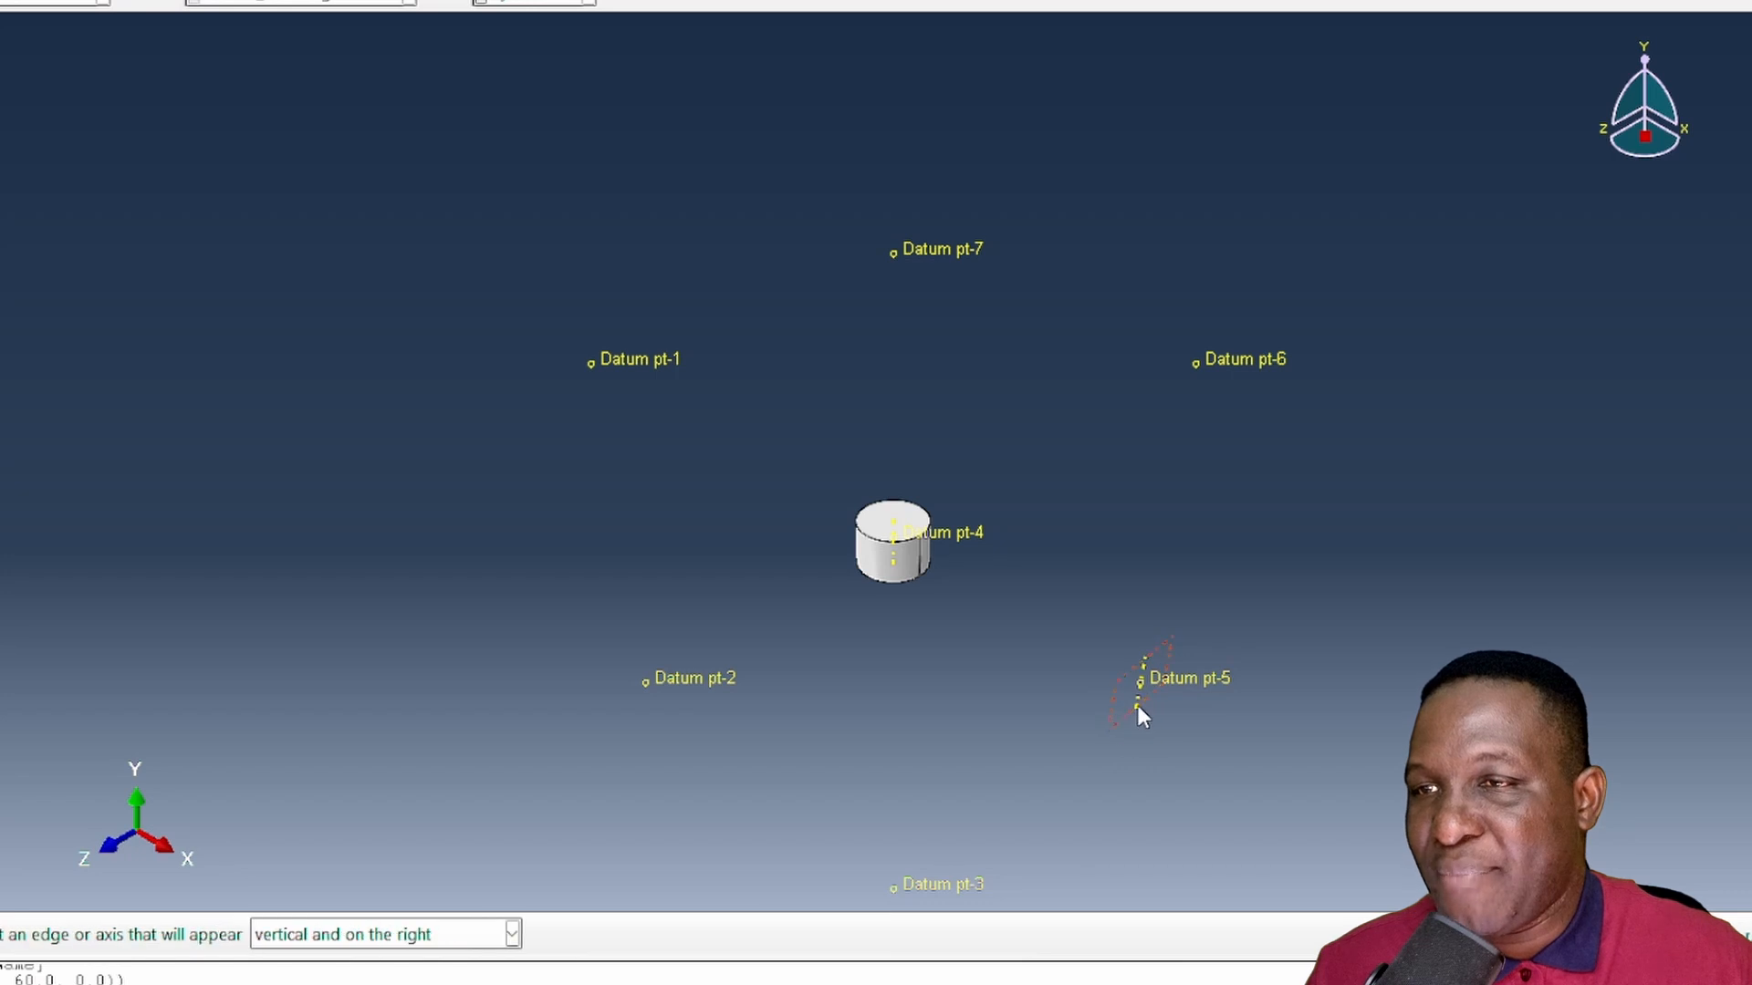
click(1135, 699)
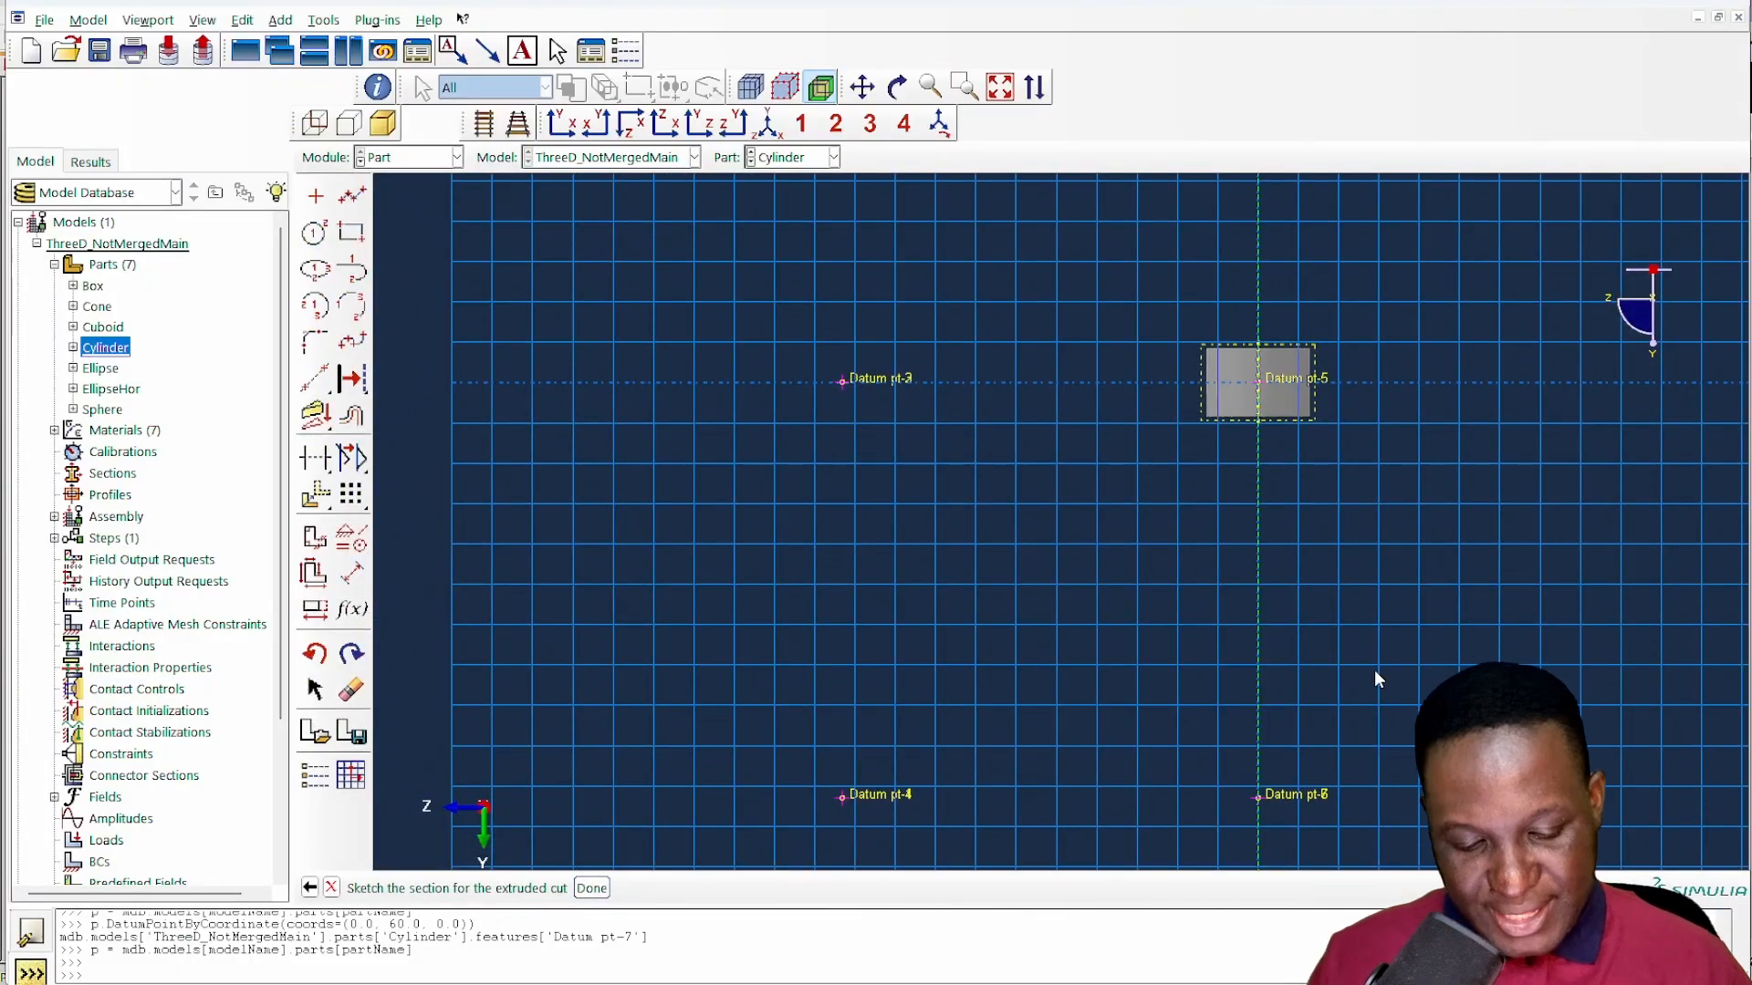
click(732, 122)
scroll(1051, 390, up, 2)
scroll(1051, 390, up, 2)
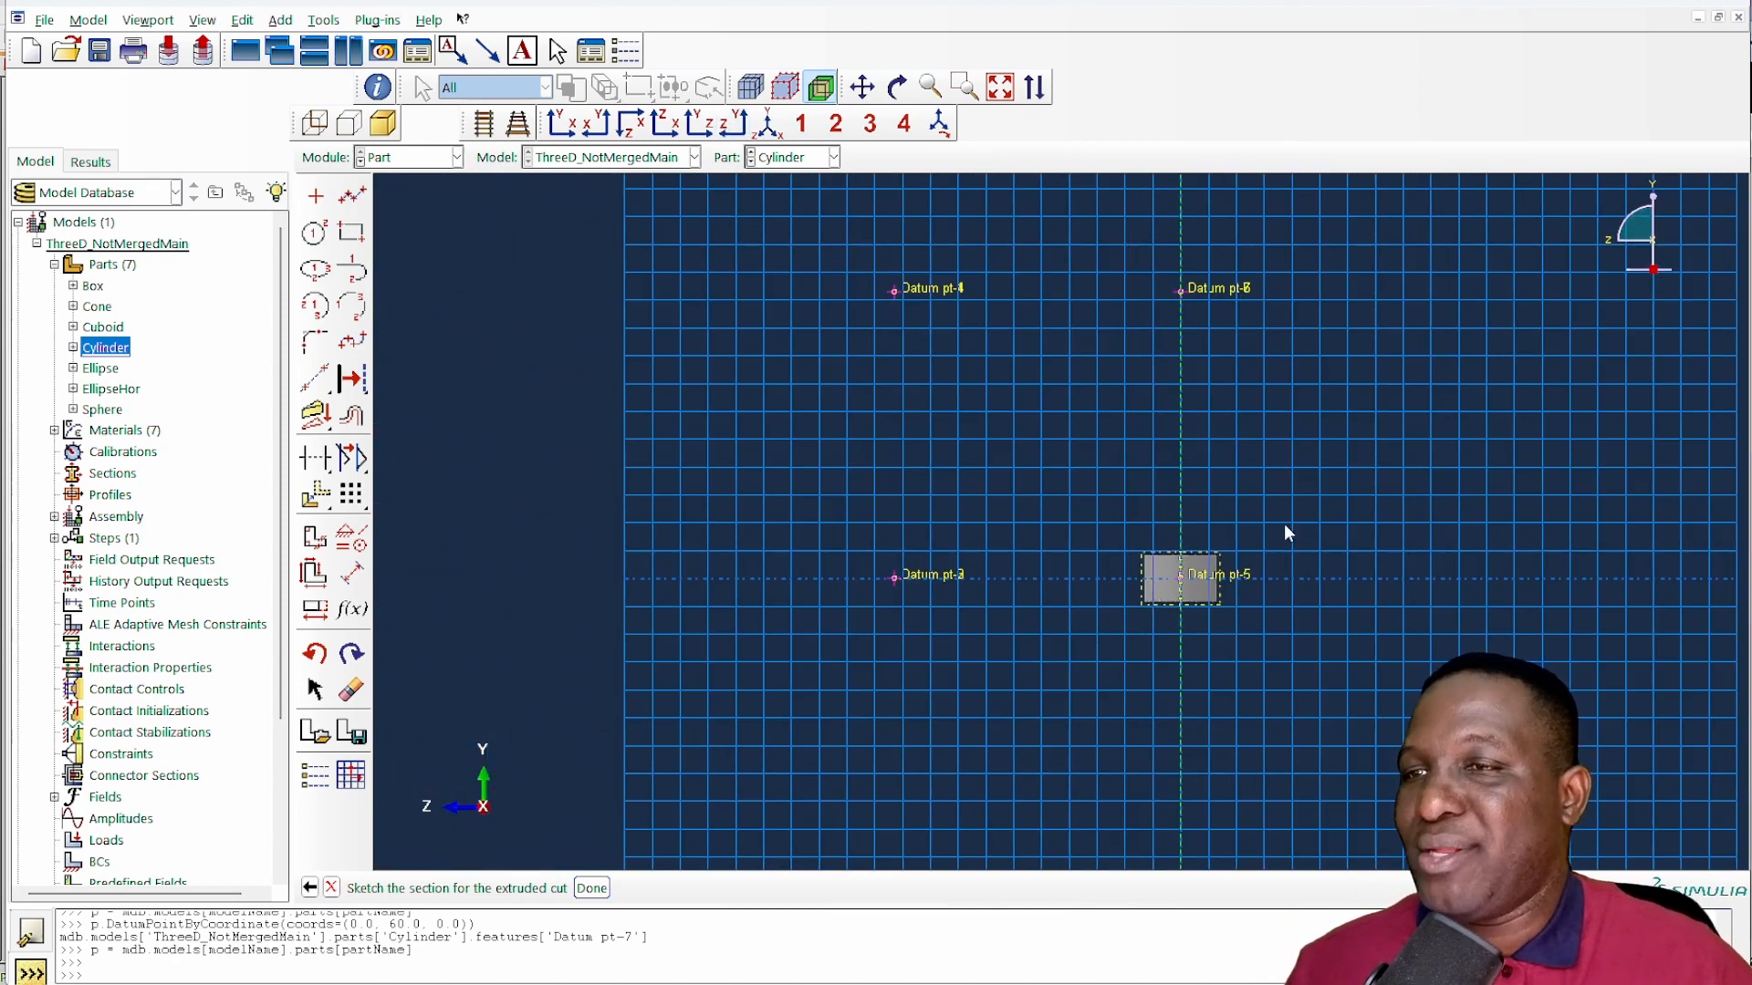
- Draw a rectangle from the vertical line through Datum pt-5 over the cylinder's +Z half, and a larger rectangle enclosing it and the whole cylinder
click(351, 234)
click(1098, 490)
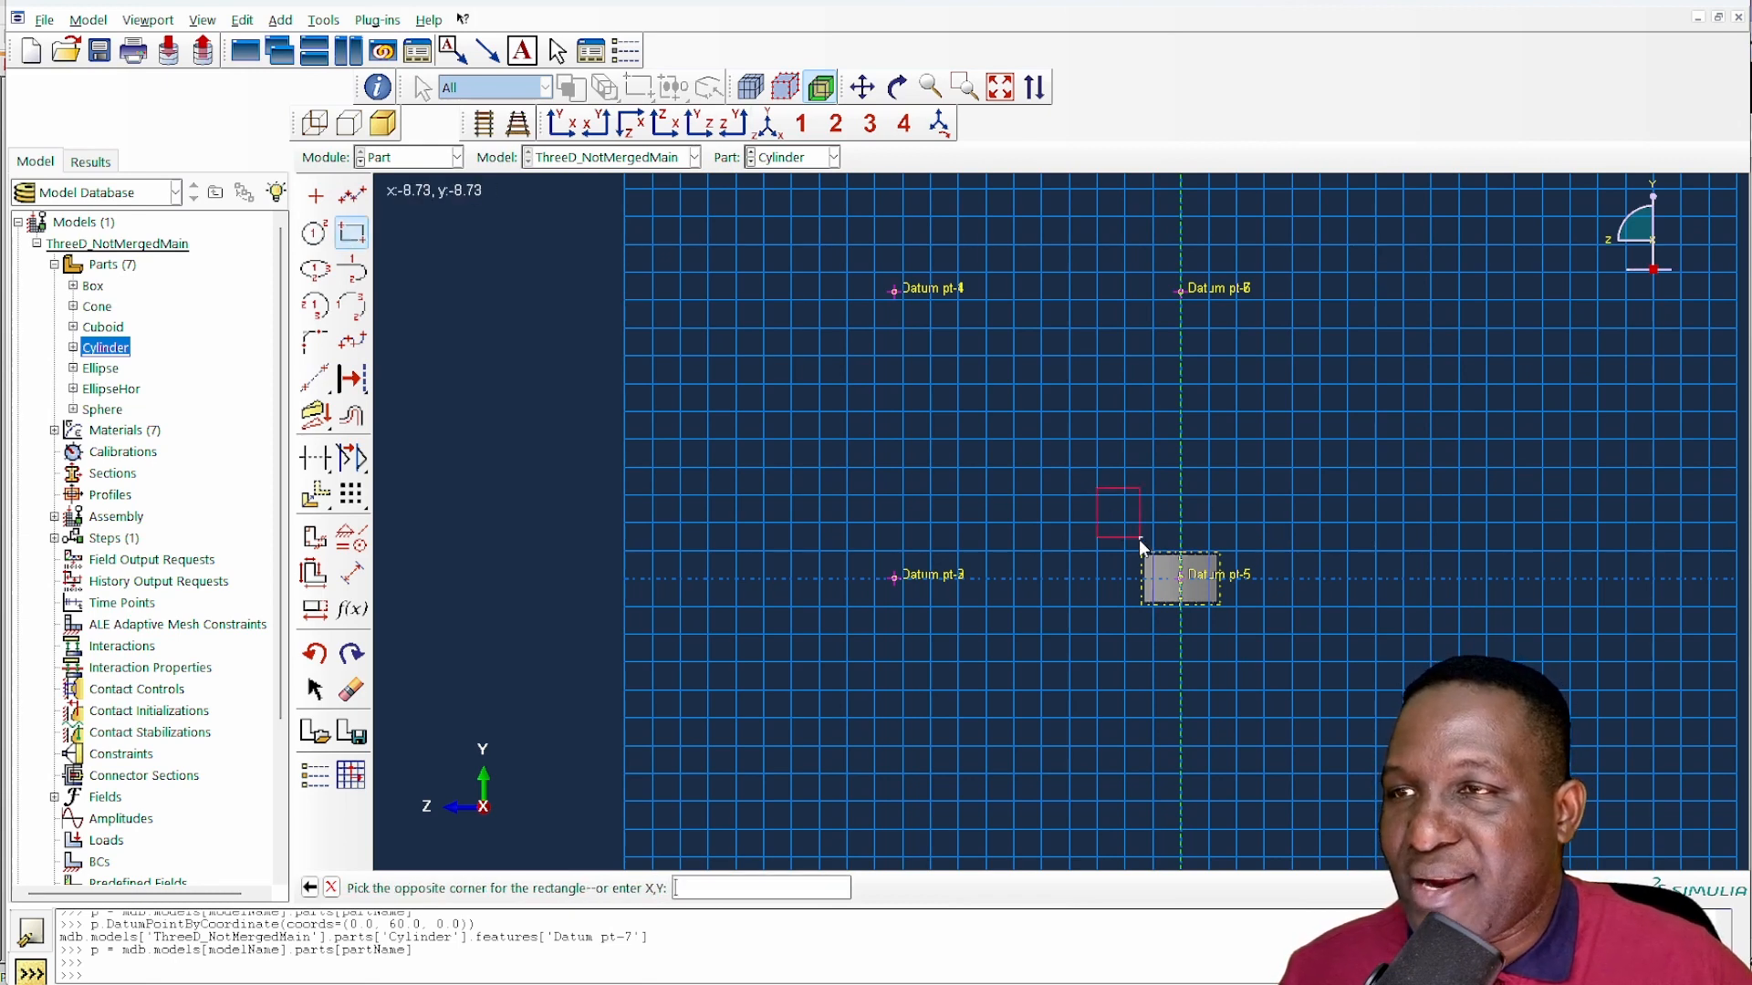
click(1181, 671)
scroll(1224, 600, up, 3)
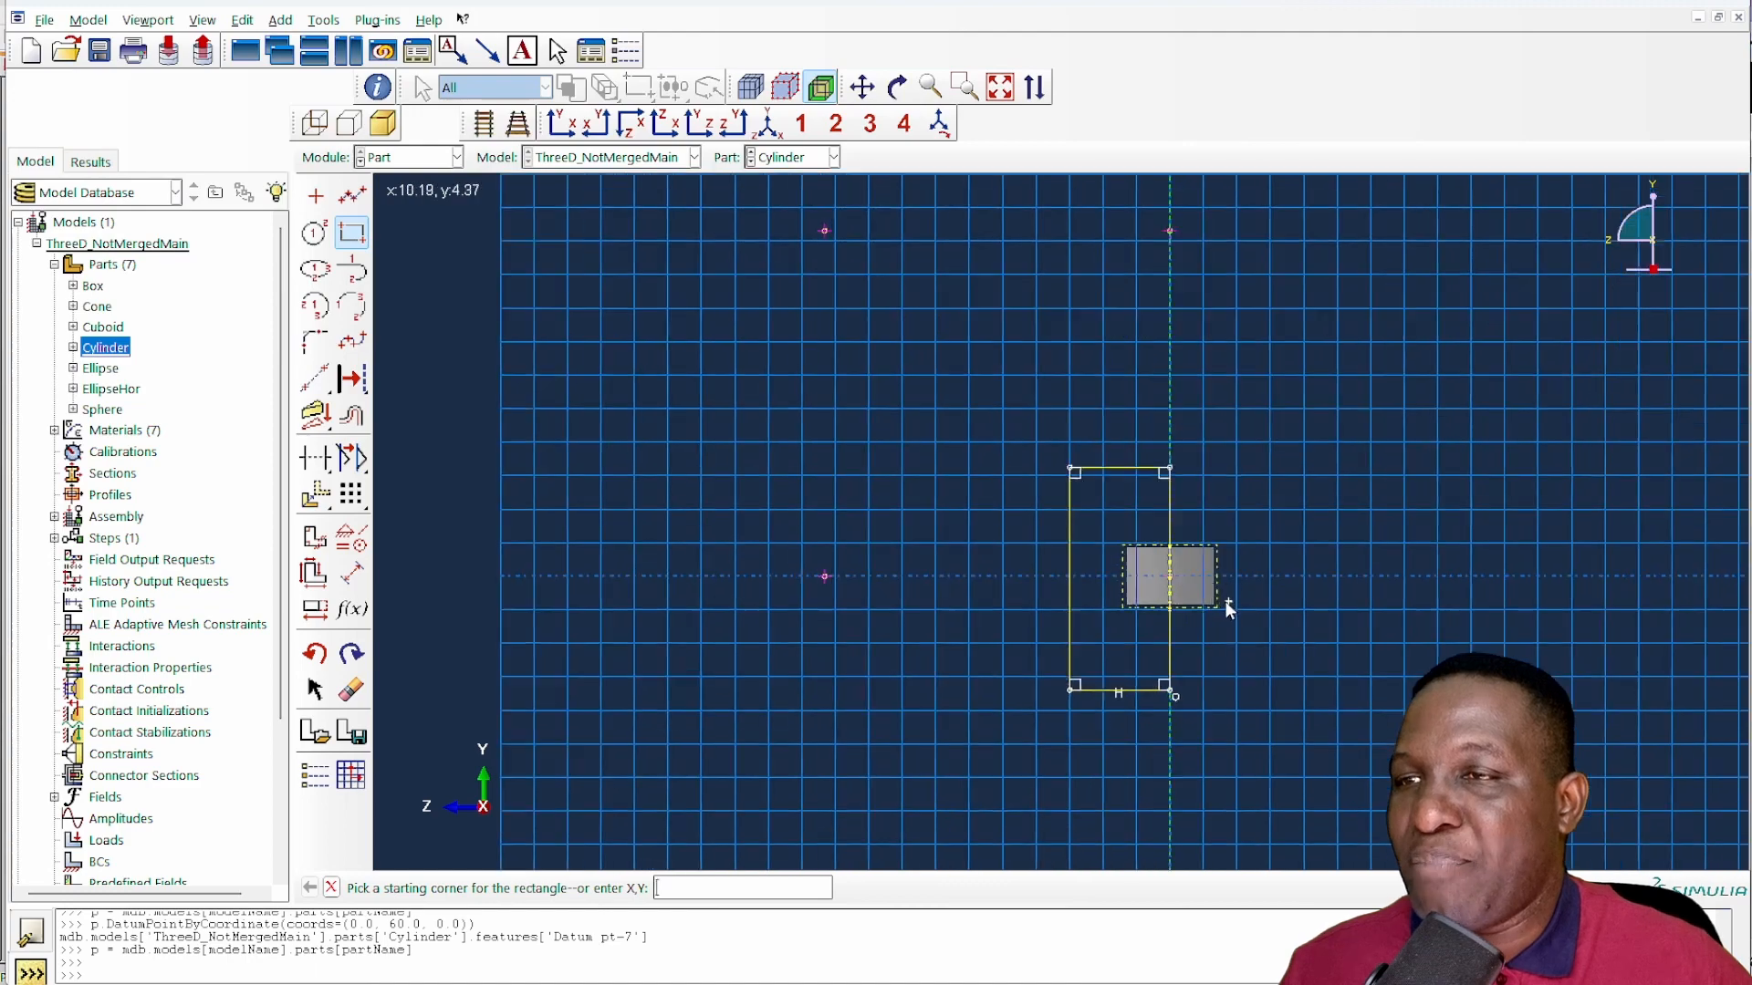
click(1011, 414)
click(1268, 774)
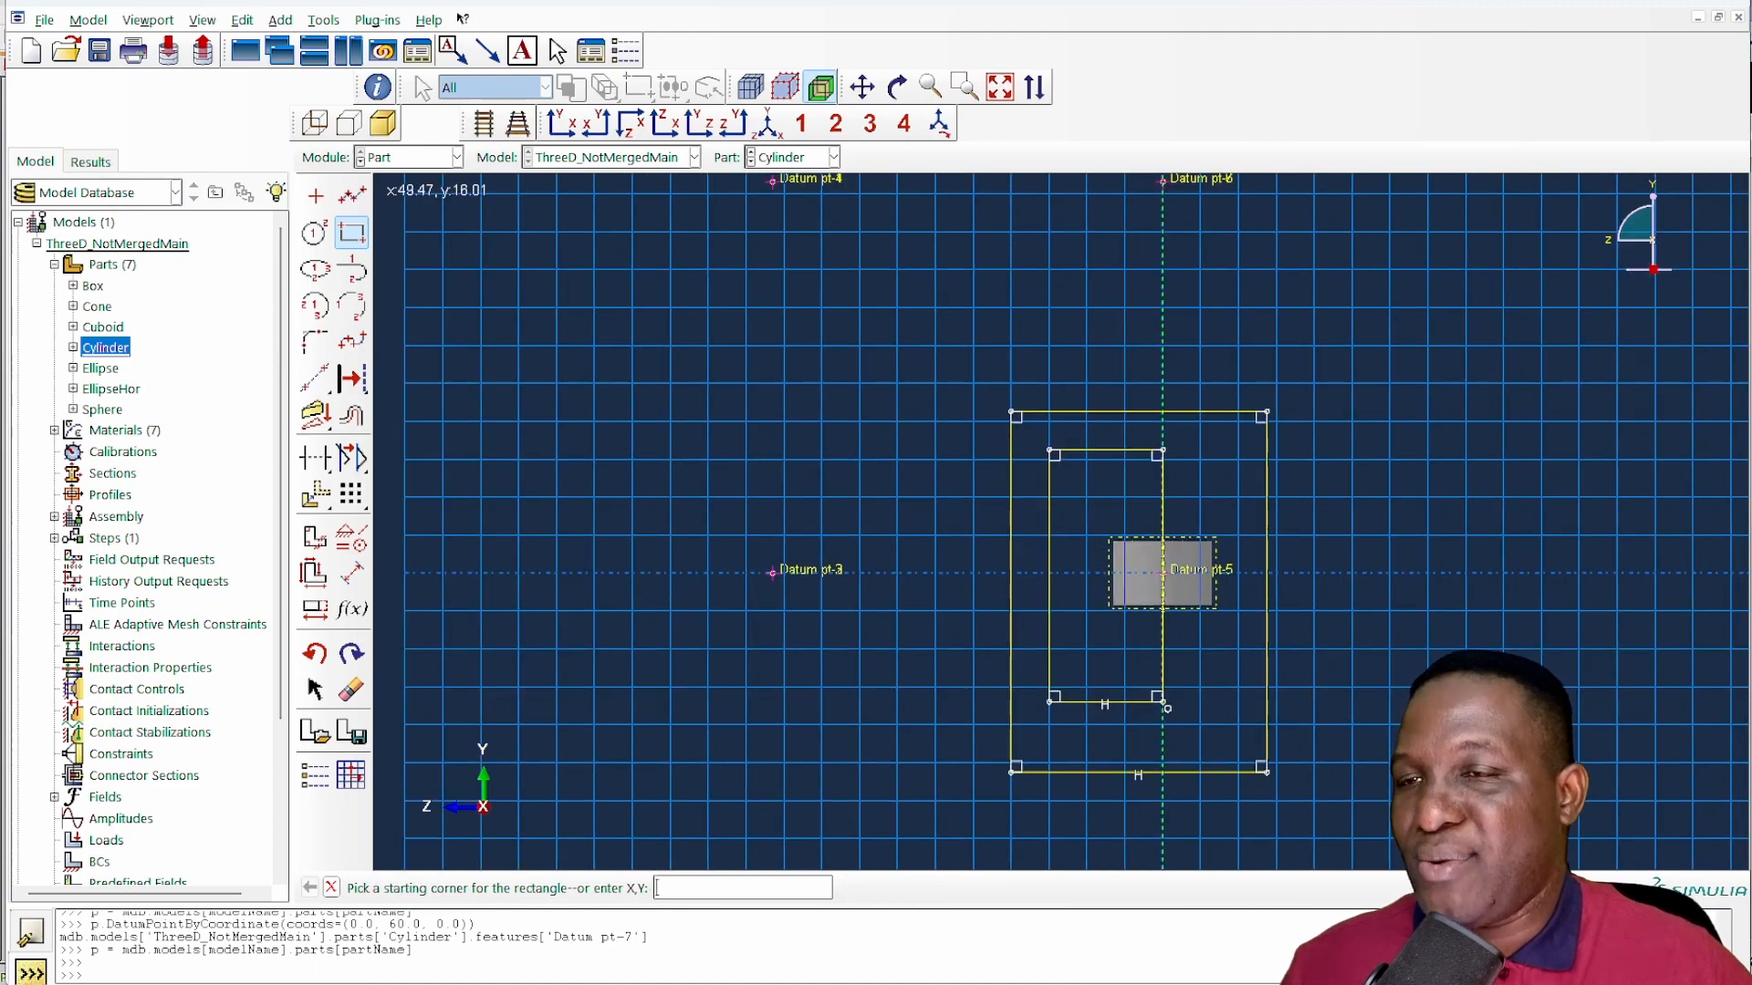
- Finish the sketch and cut the cylinder Through All
right_click(1496, 663)
click(1537, 684)
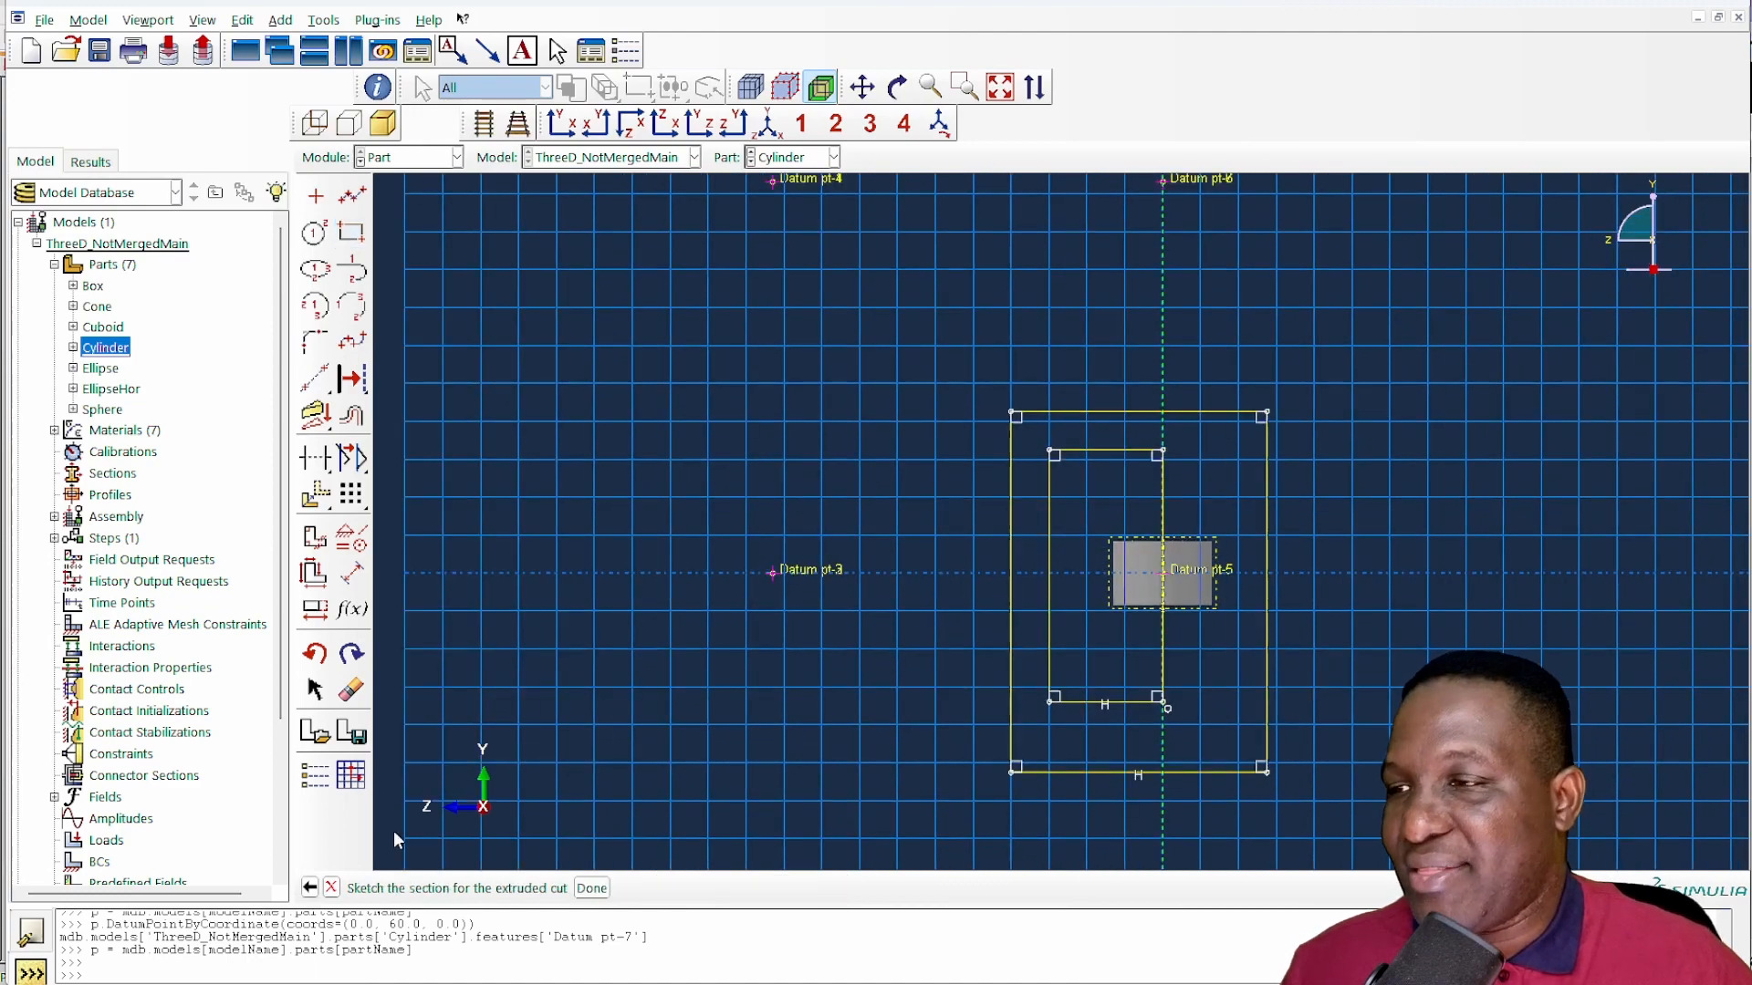
click(591, 888)
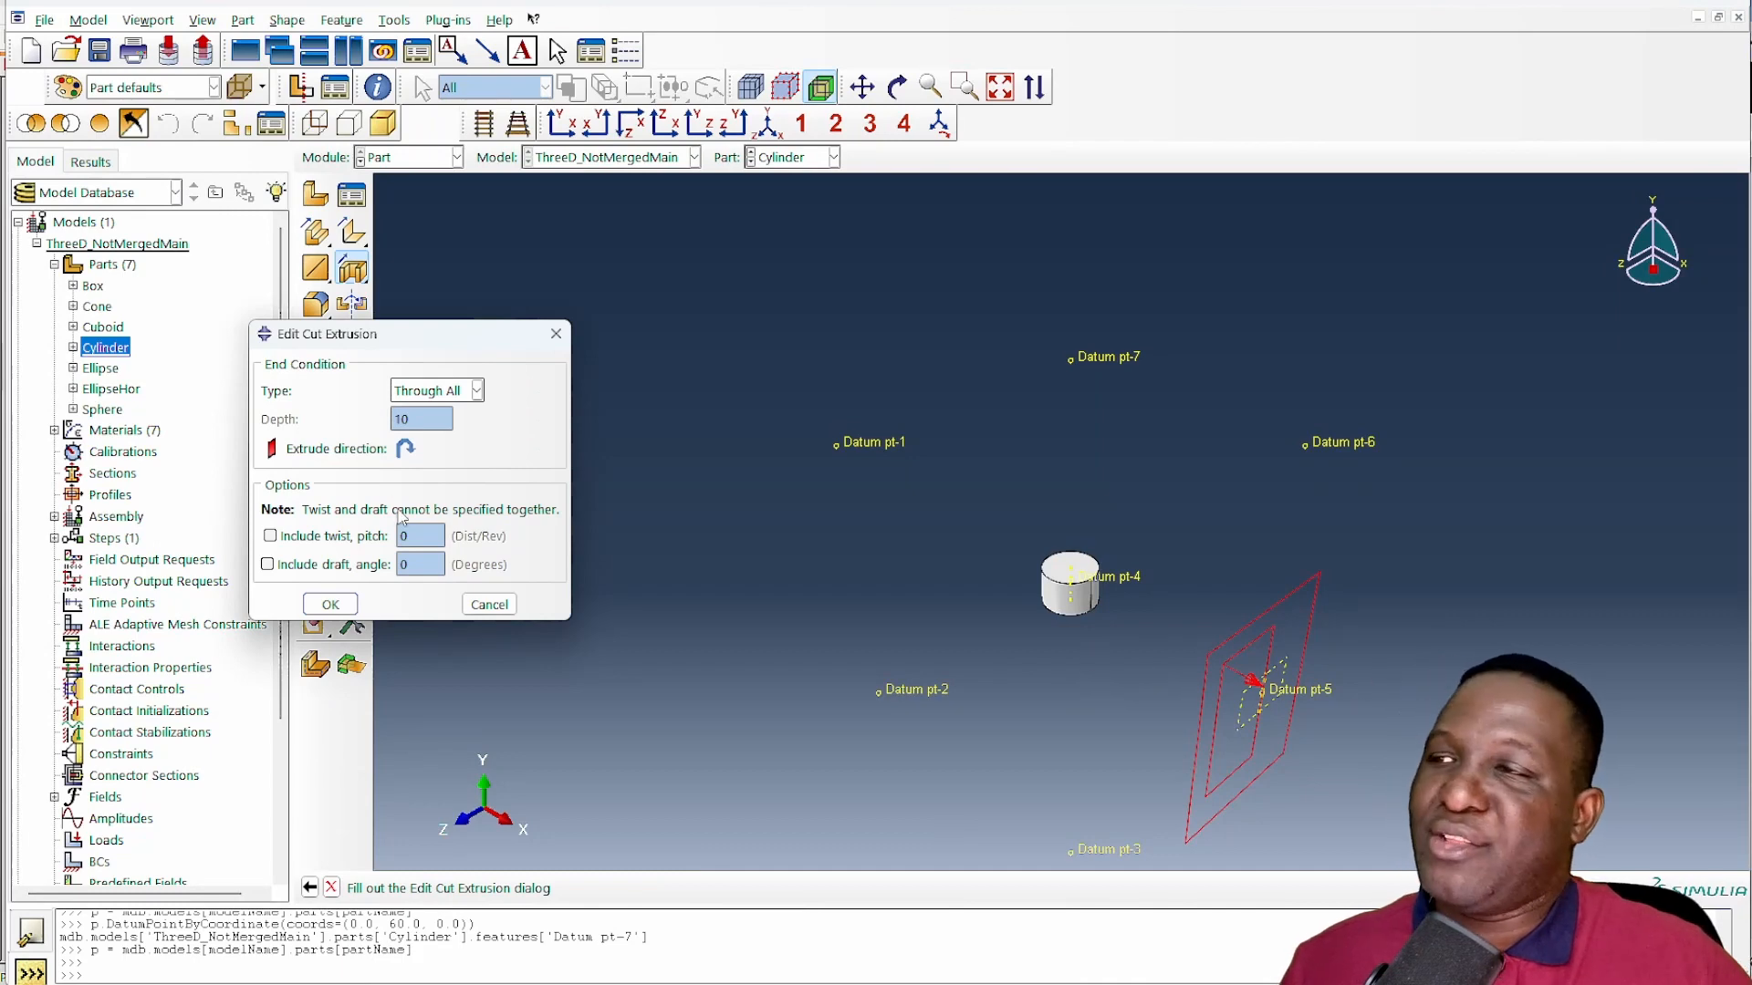
click(330, 604)
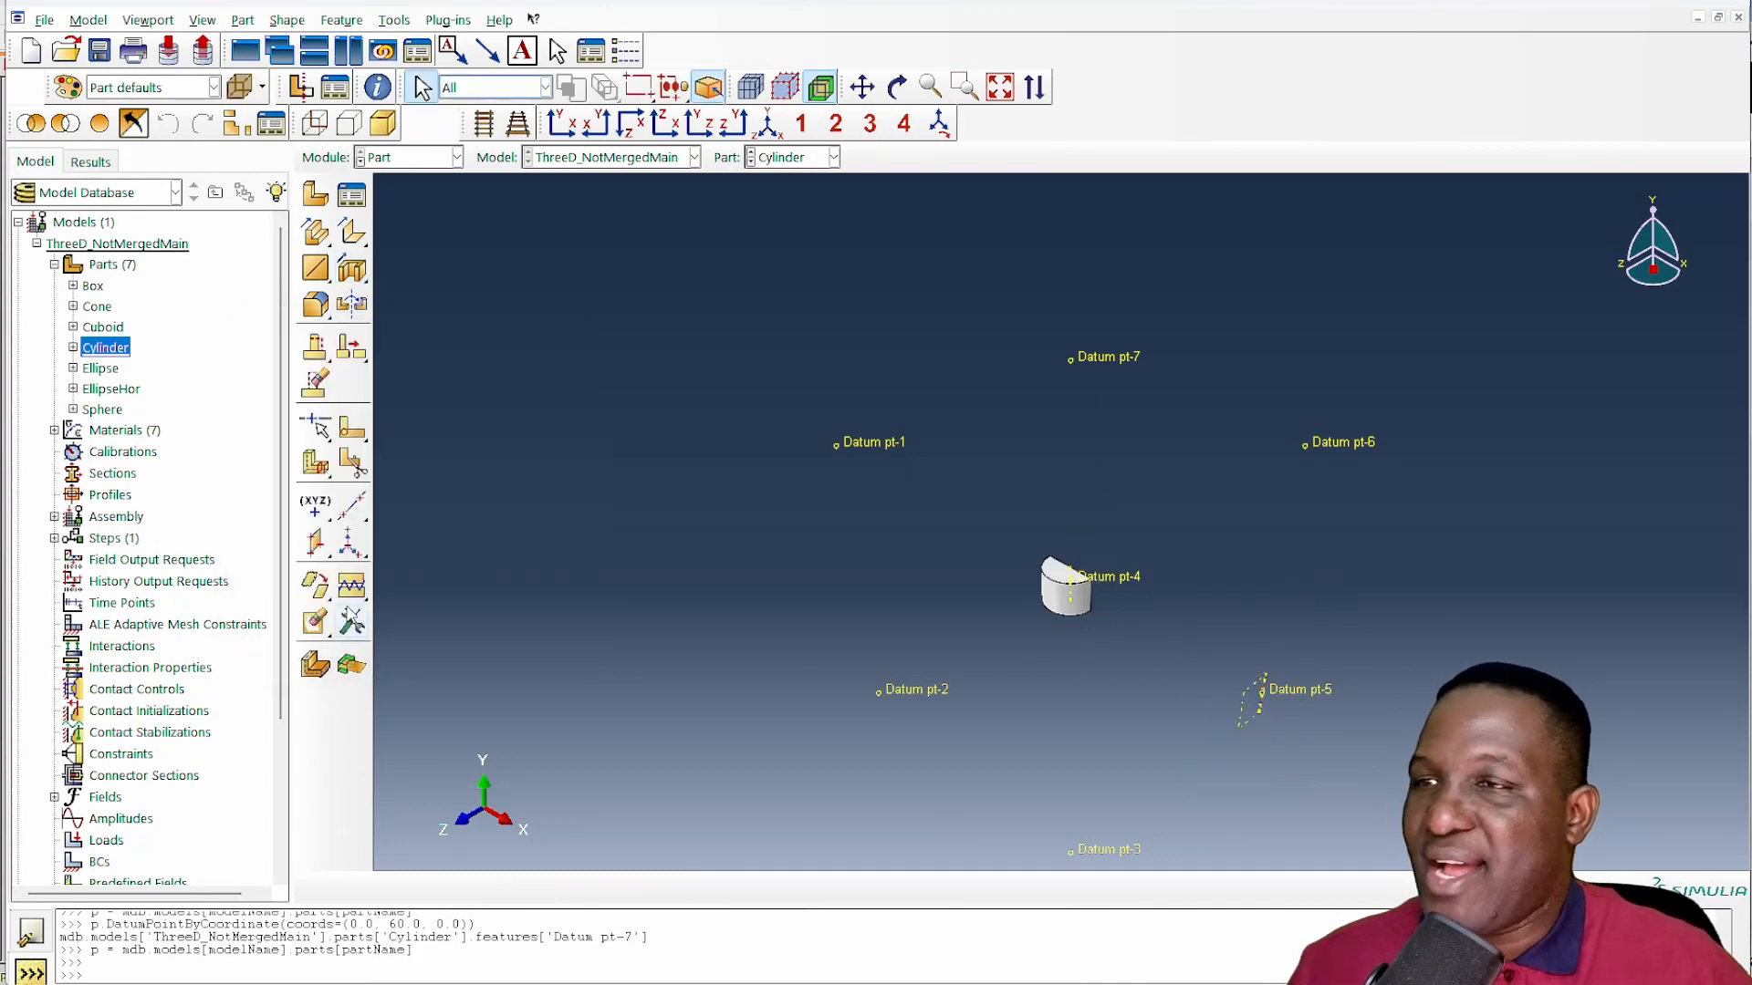
- Go to the Assembly module and examine the cube's faces for the trimmed cylinder and any inclusions that still protrude
click(411, 157)
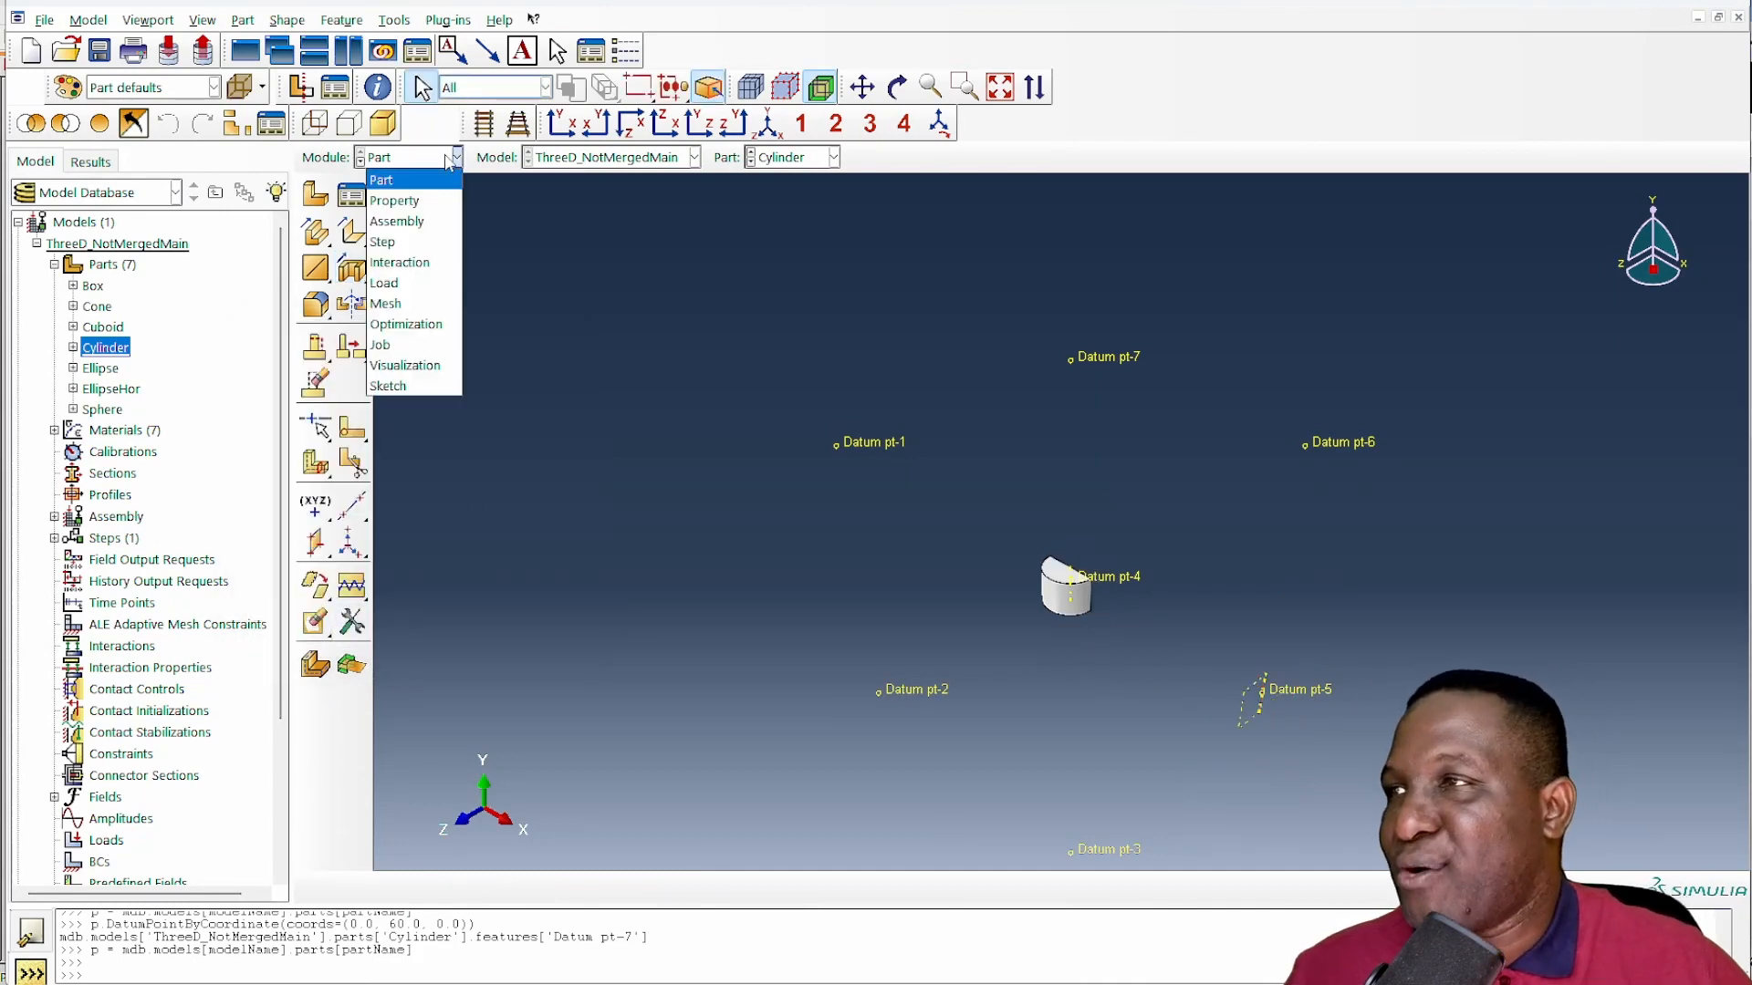
click(401, 222)
click(897, 87)
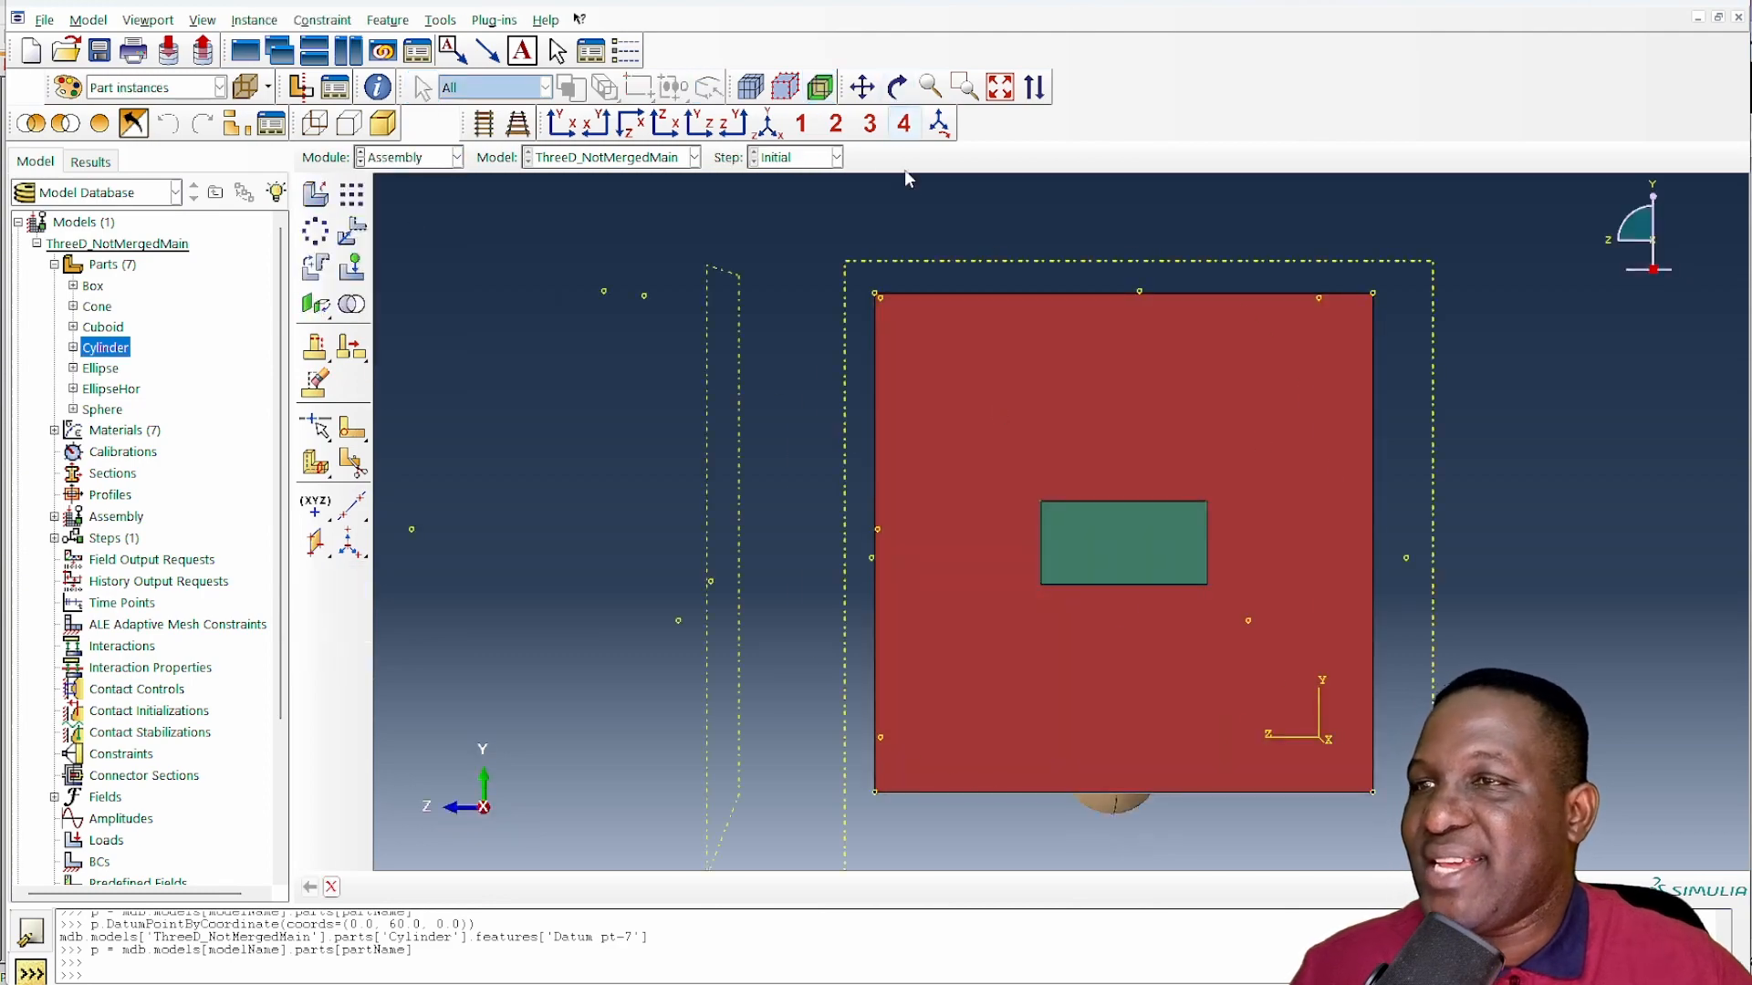
drag(1049, 474, 1202, 634)
drag(1089, 647, 1048, 641)
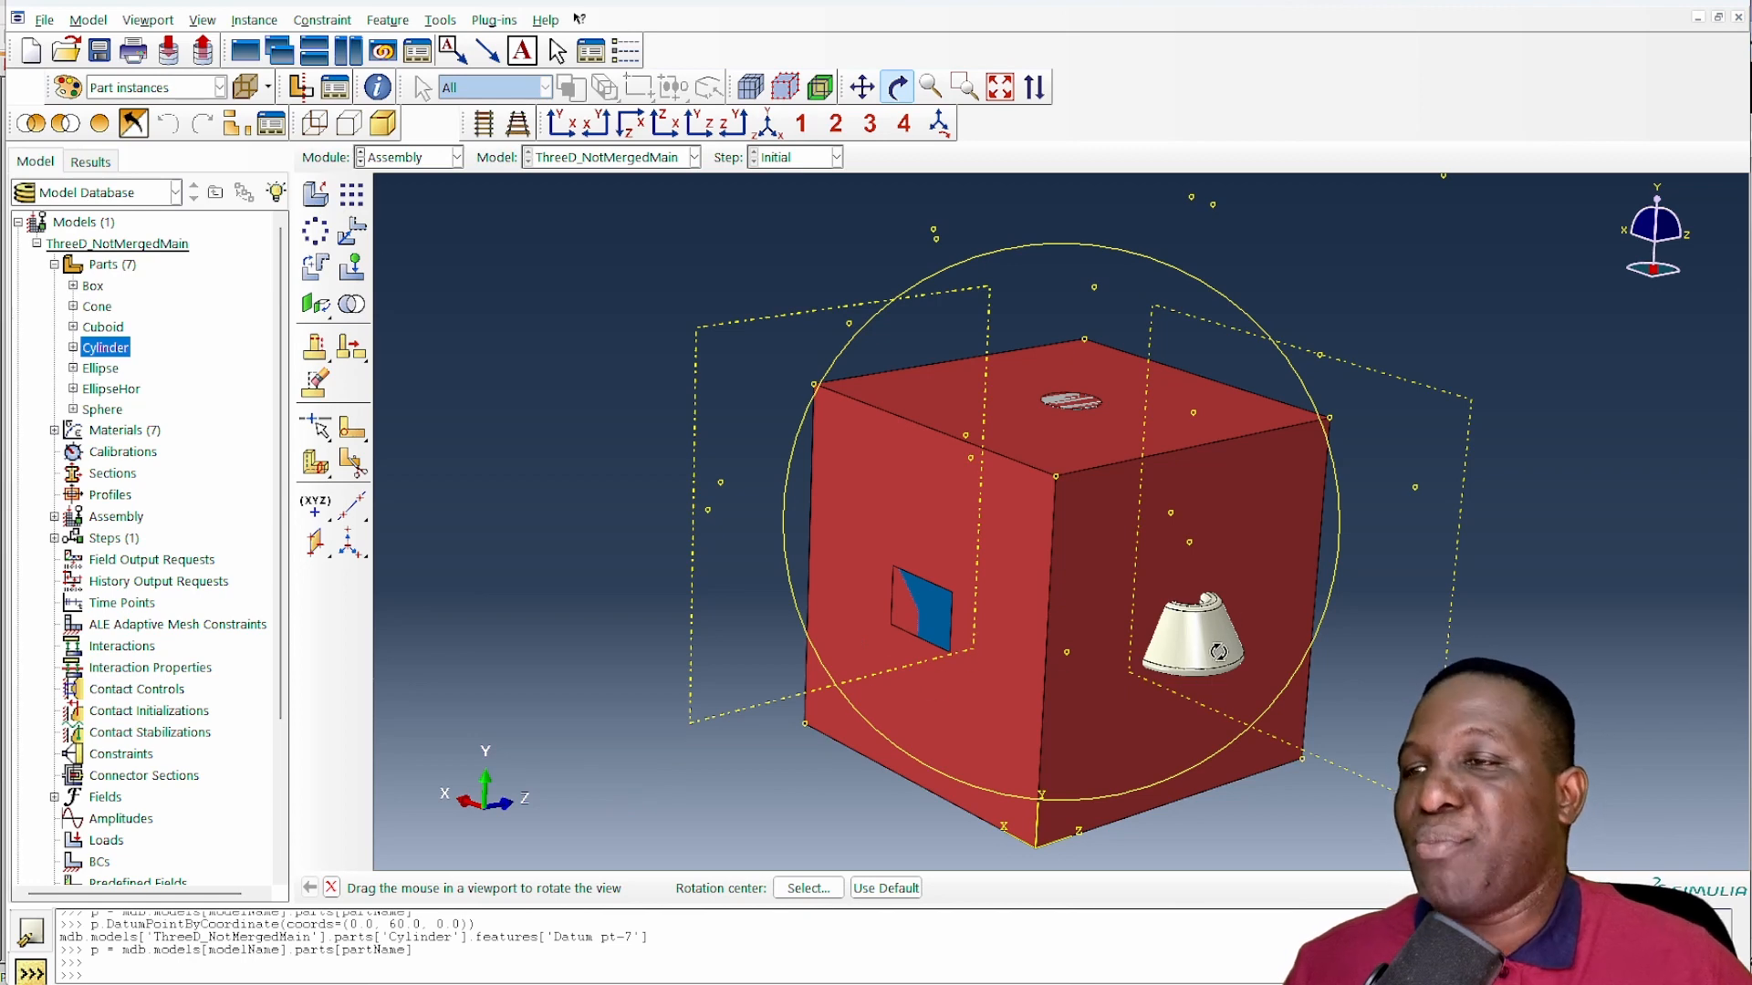
- Set partName to 'Cone' in CreateDatumPoints.py in the text editor and run the script in the Abaqus command line
key(alt+Tab)
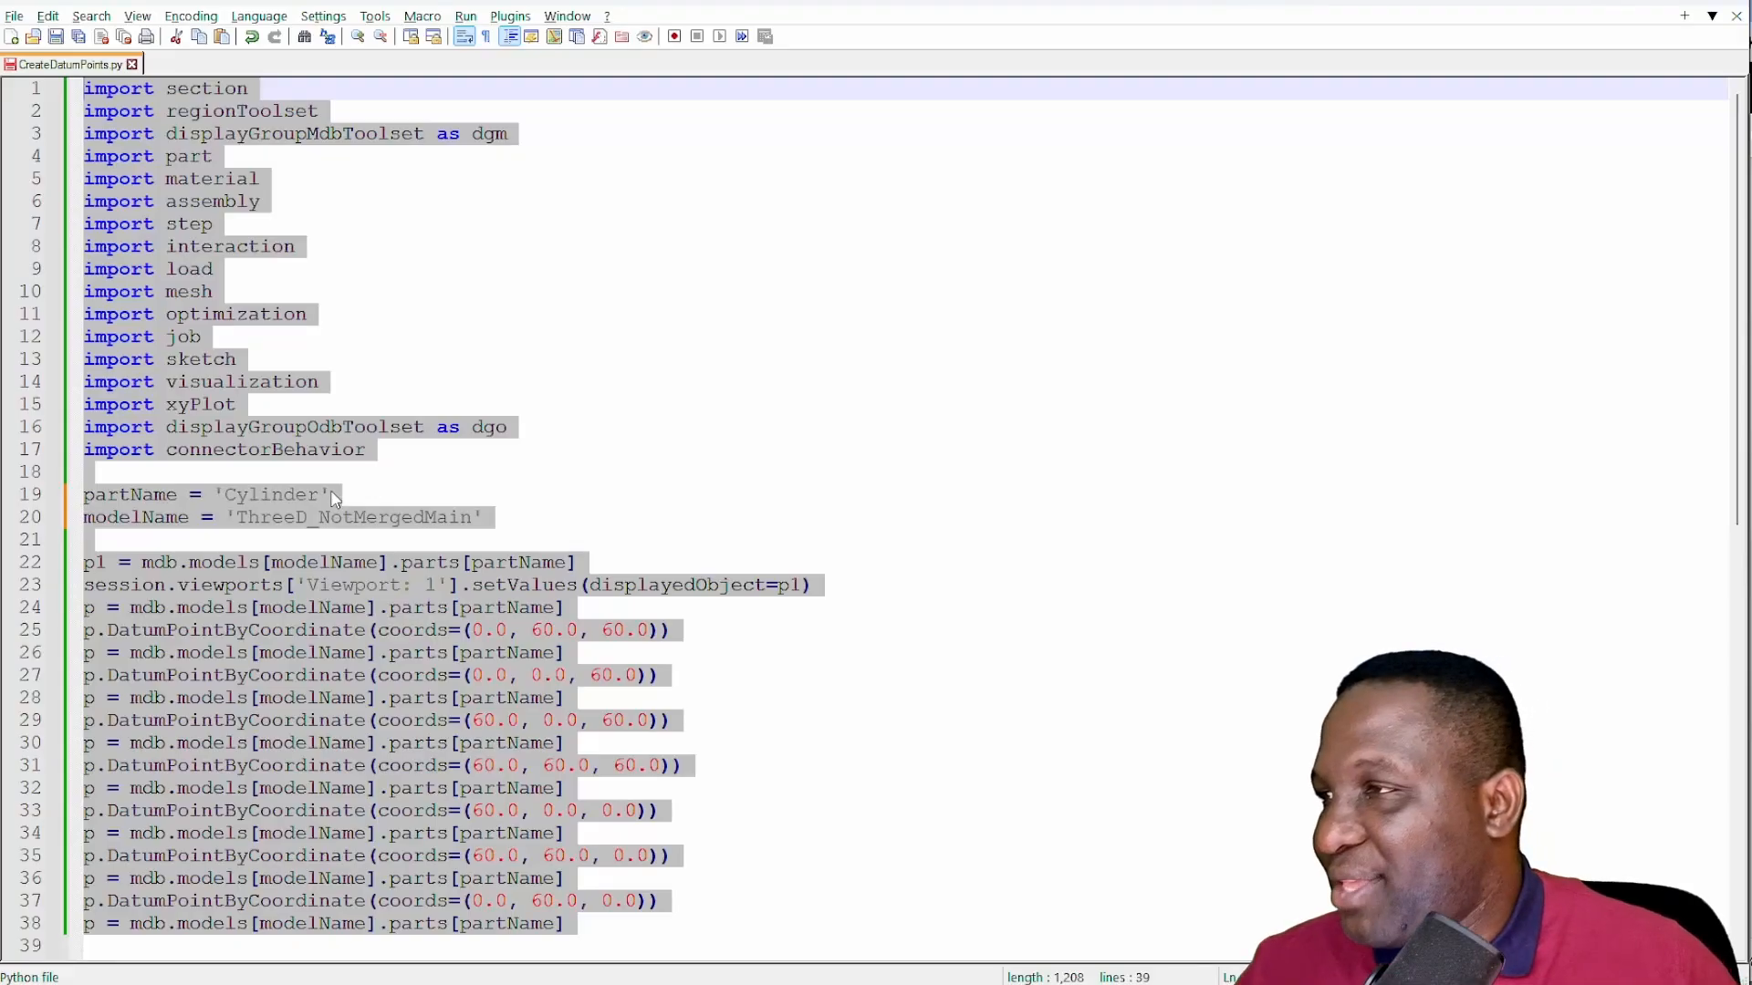
drag(330, 496, 226, 495)
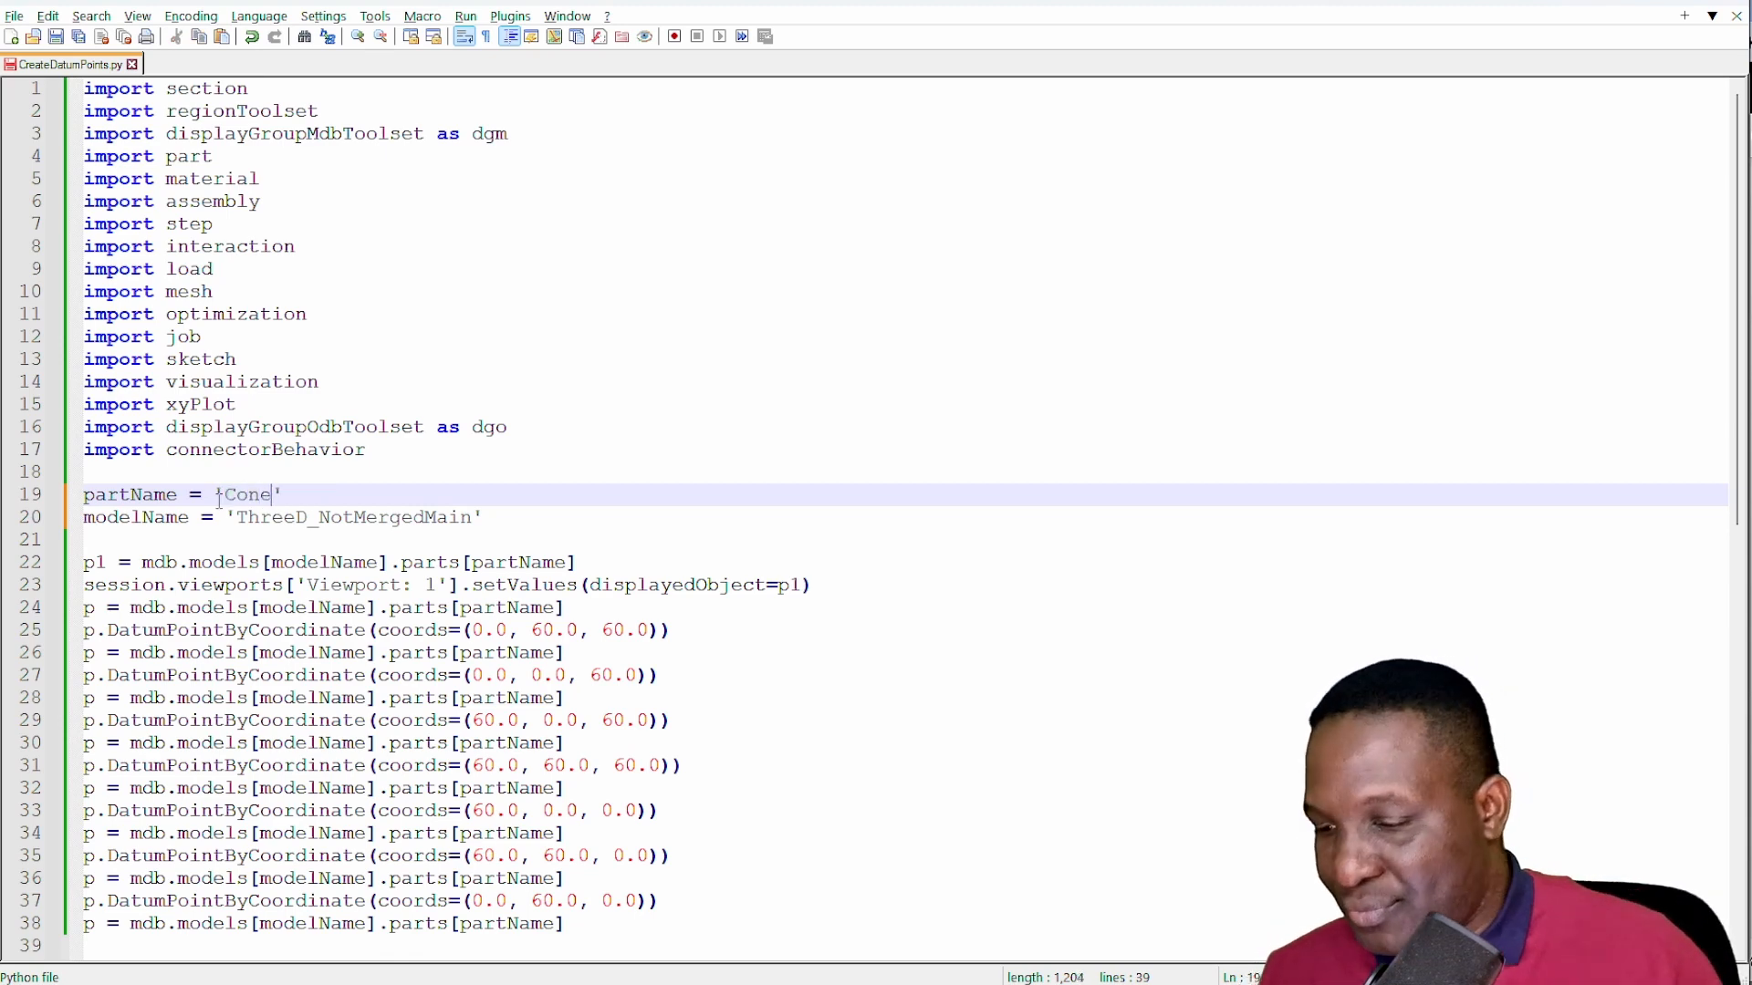
key(ctrl+a)
key(alt+Tab)
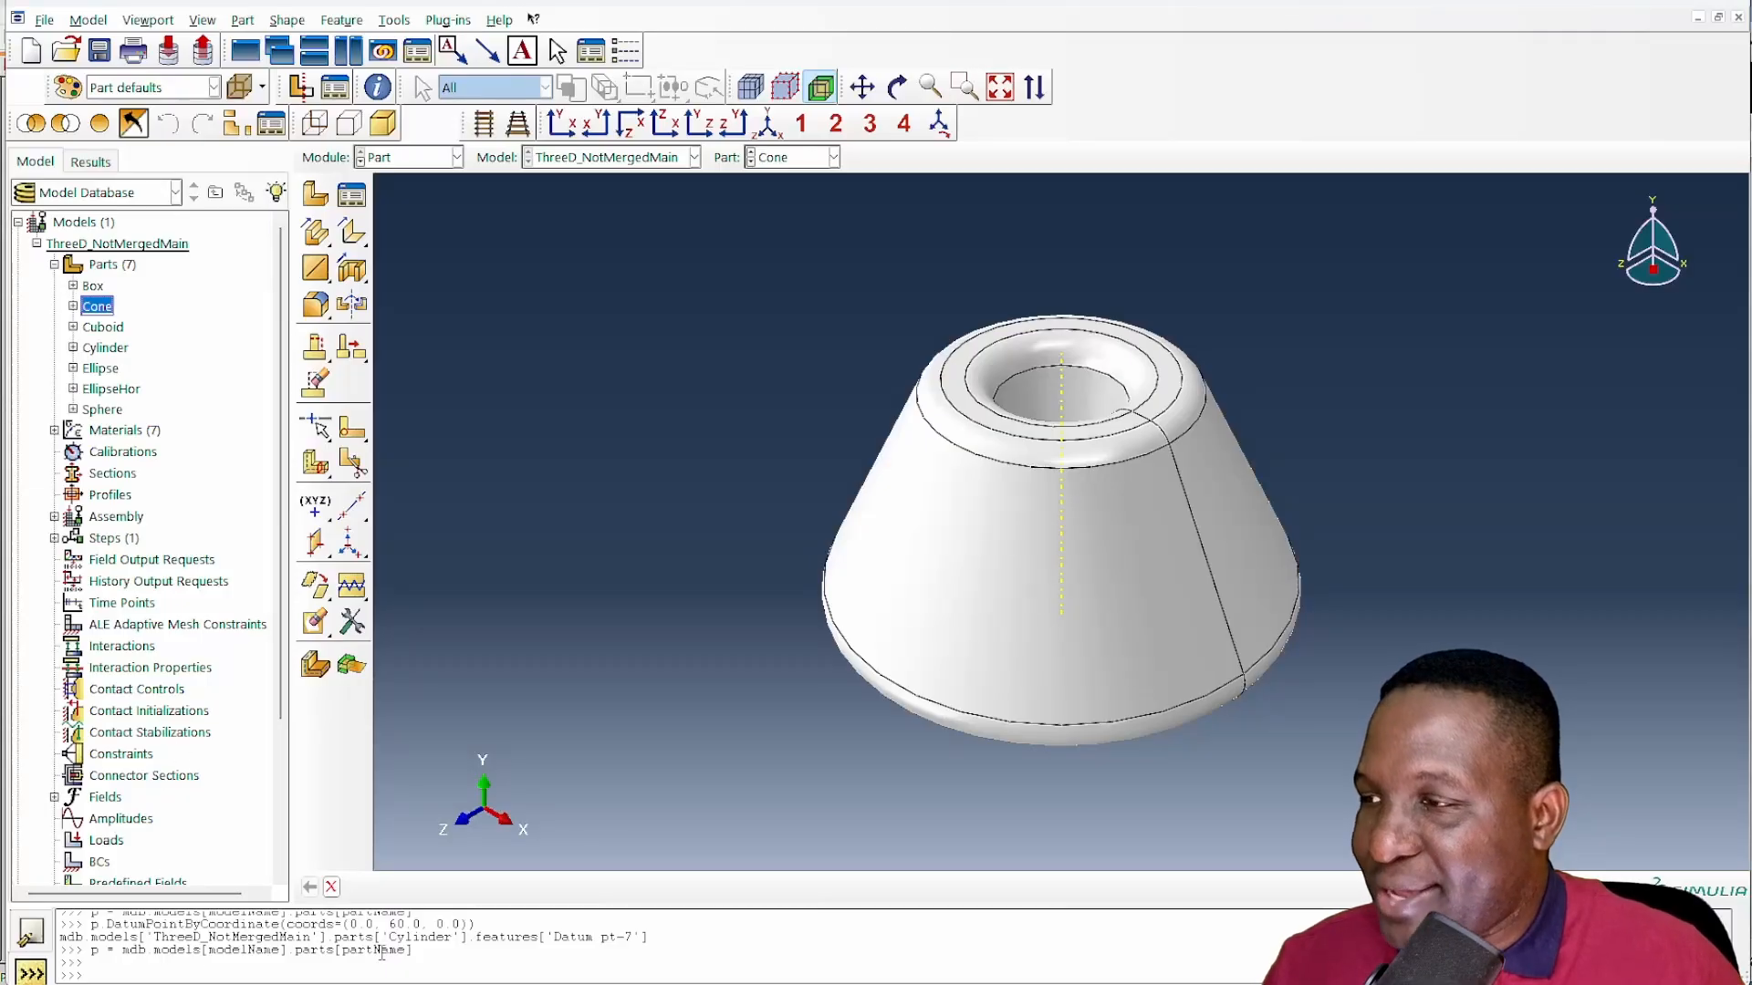
key(ctrl+v)
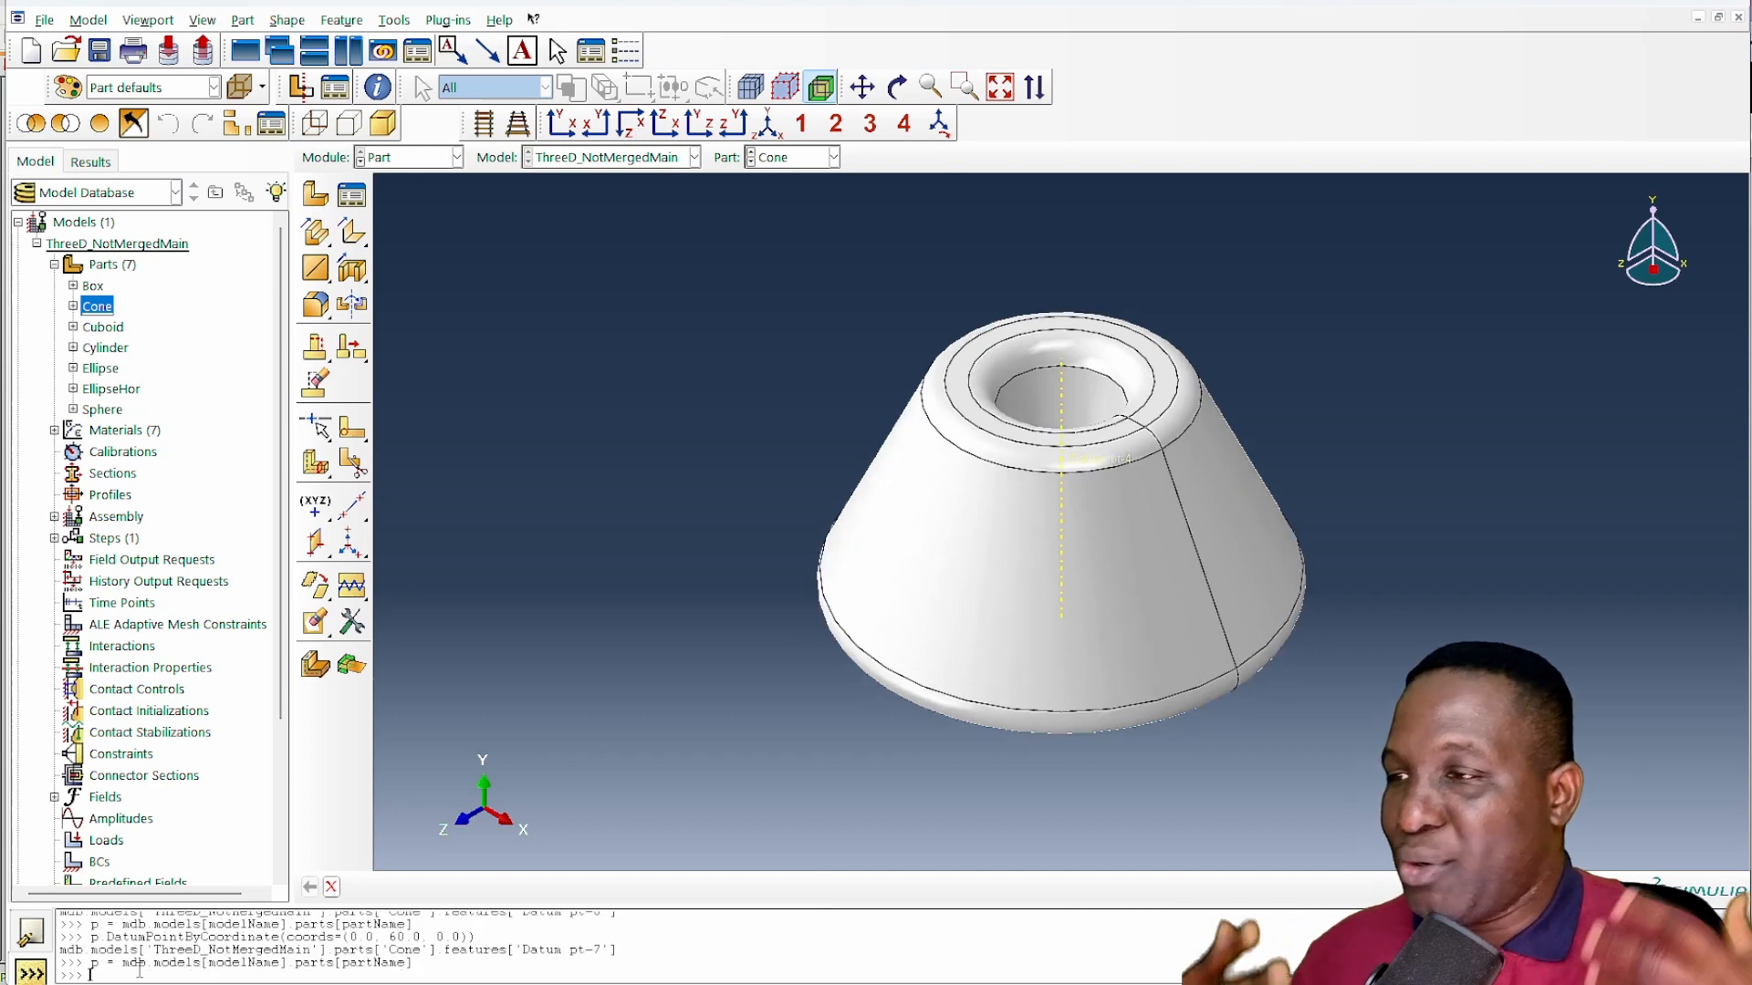
scroll(1000, 534, down, 3)
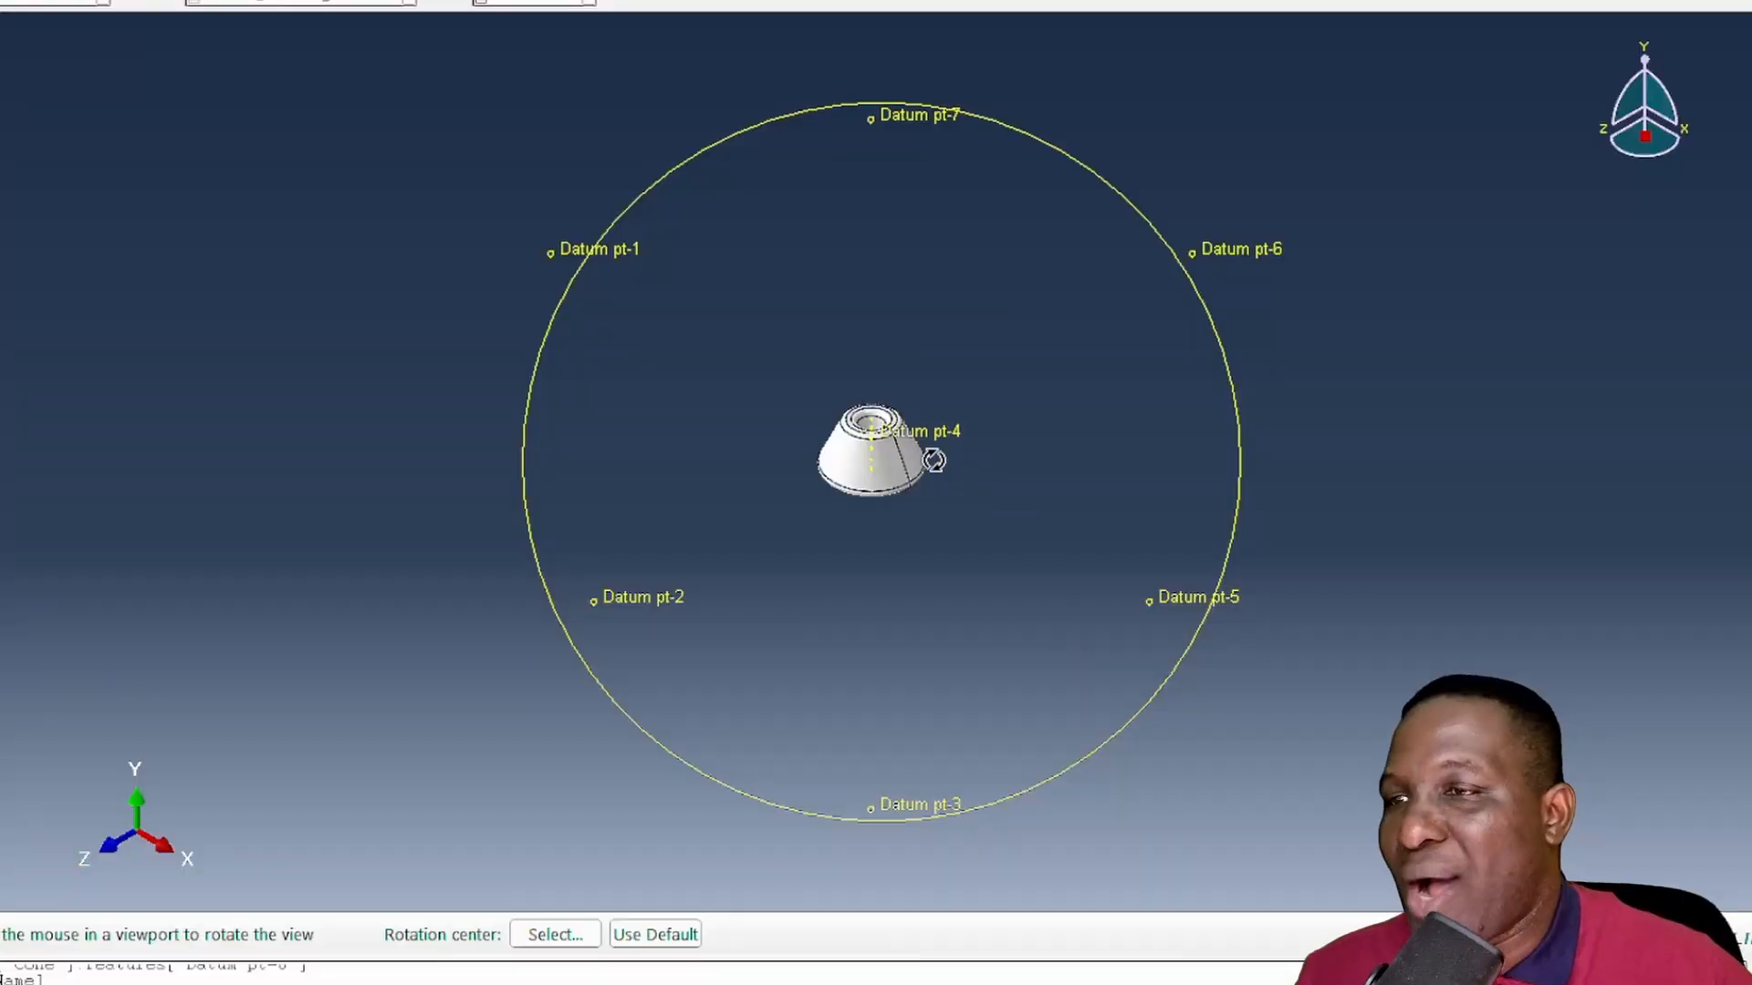
- Create a datum plane at z = 60 through Datum pt-2, and a datum axis through Datum pt-4 and pt-3
click(315, 542)
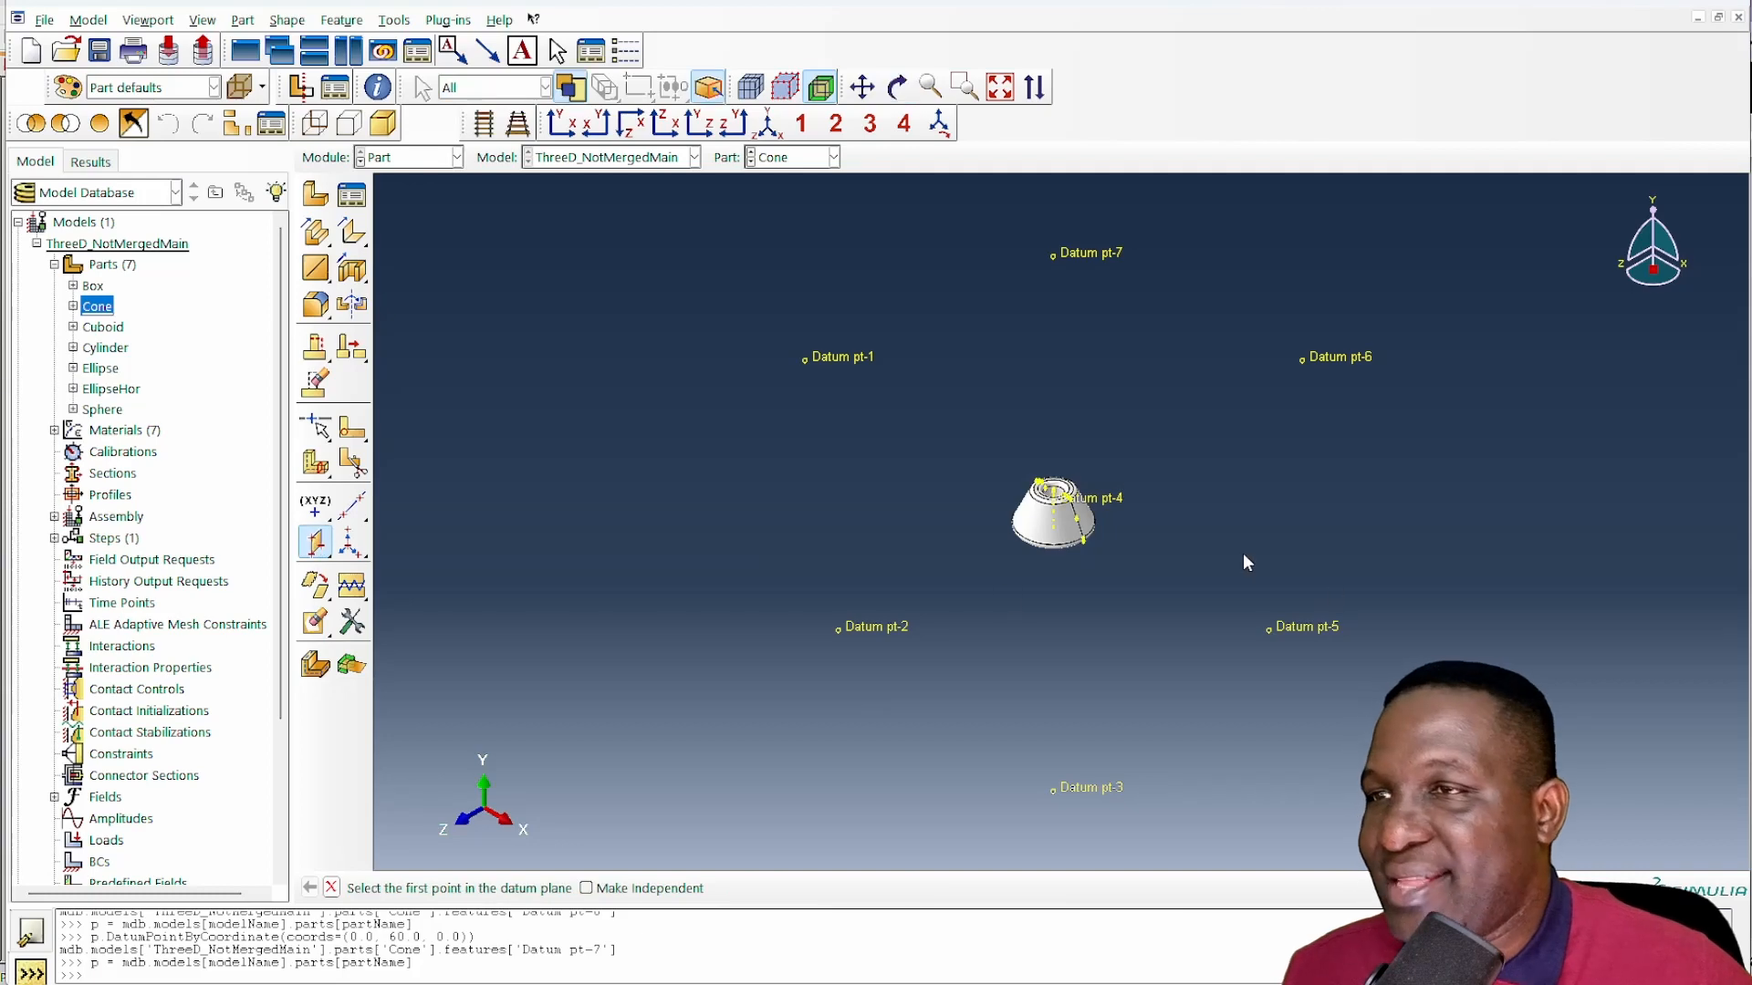
click(838, 630)
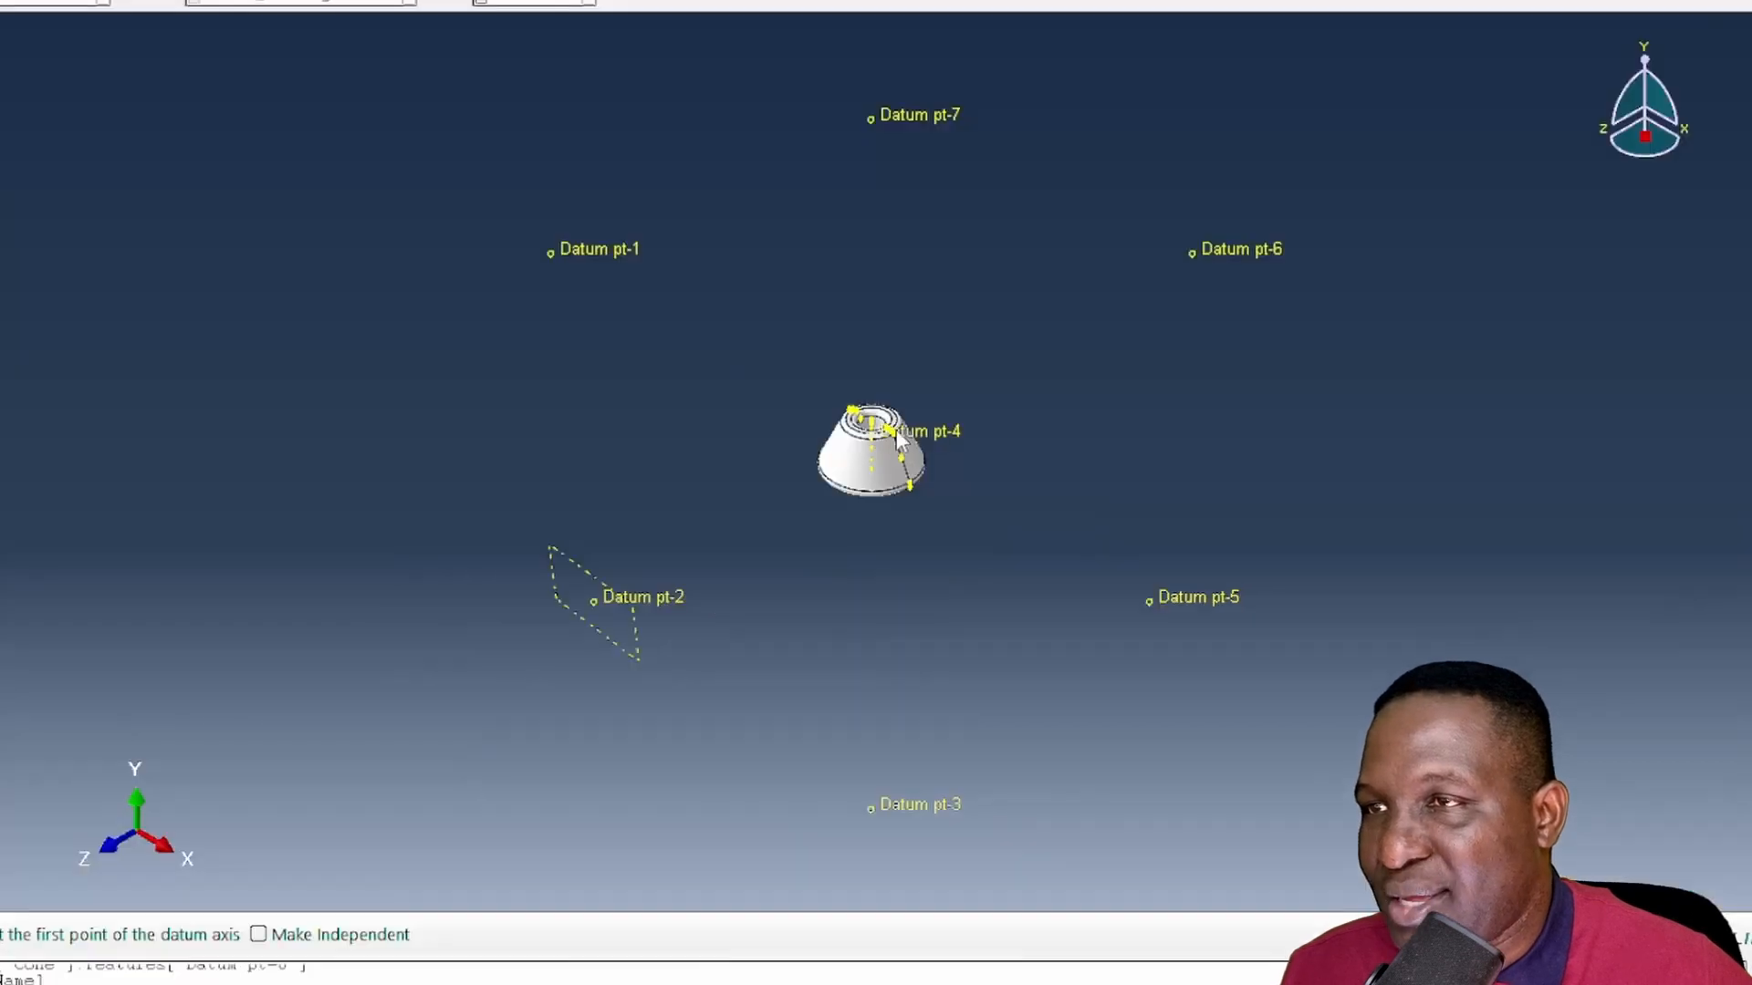
click(916, 427)
click(912, 799)
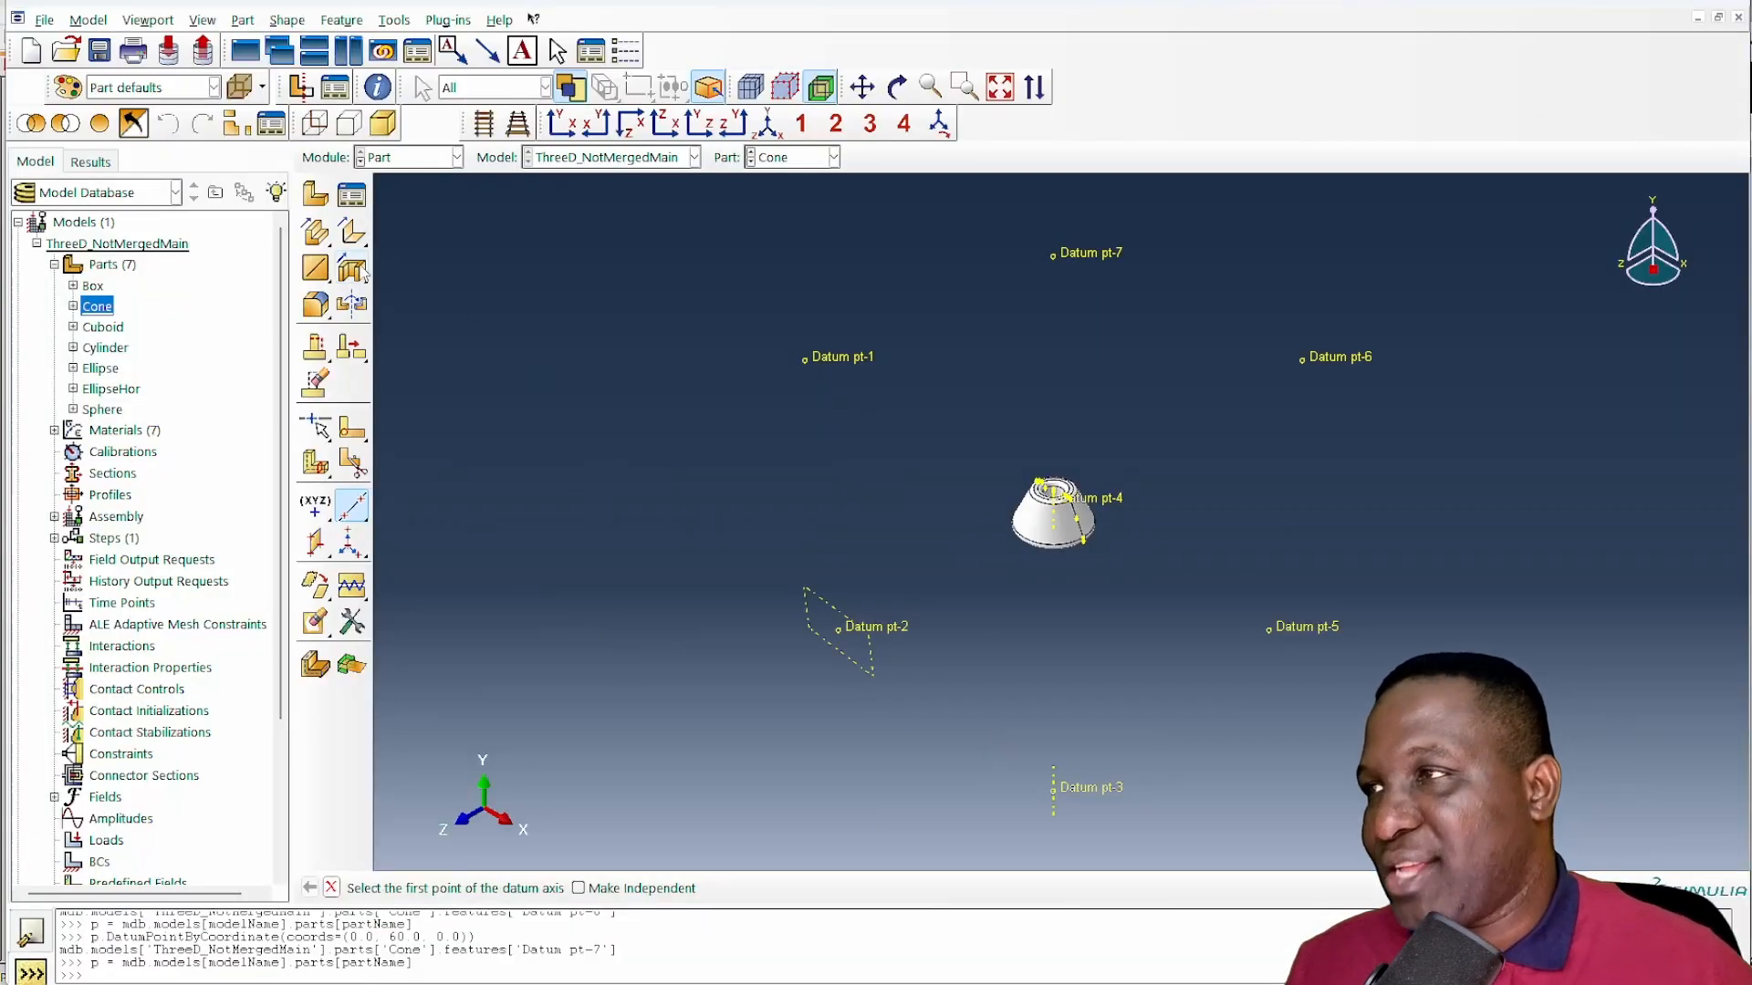
- Start an extruded cut sketch on the cone's datum plane at Datum pt-2, with the axis through Datum pt-3 vertical and on the right
click(353, 266)
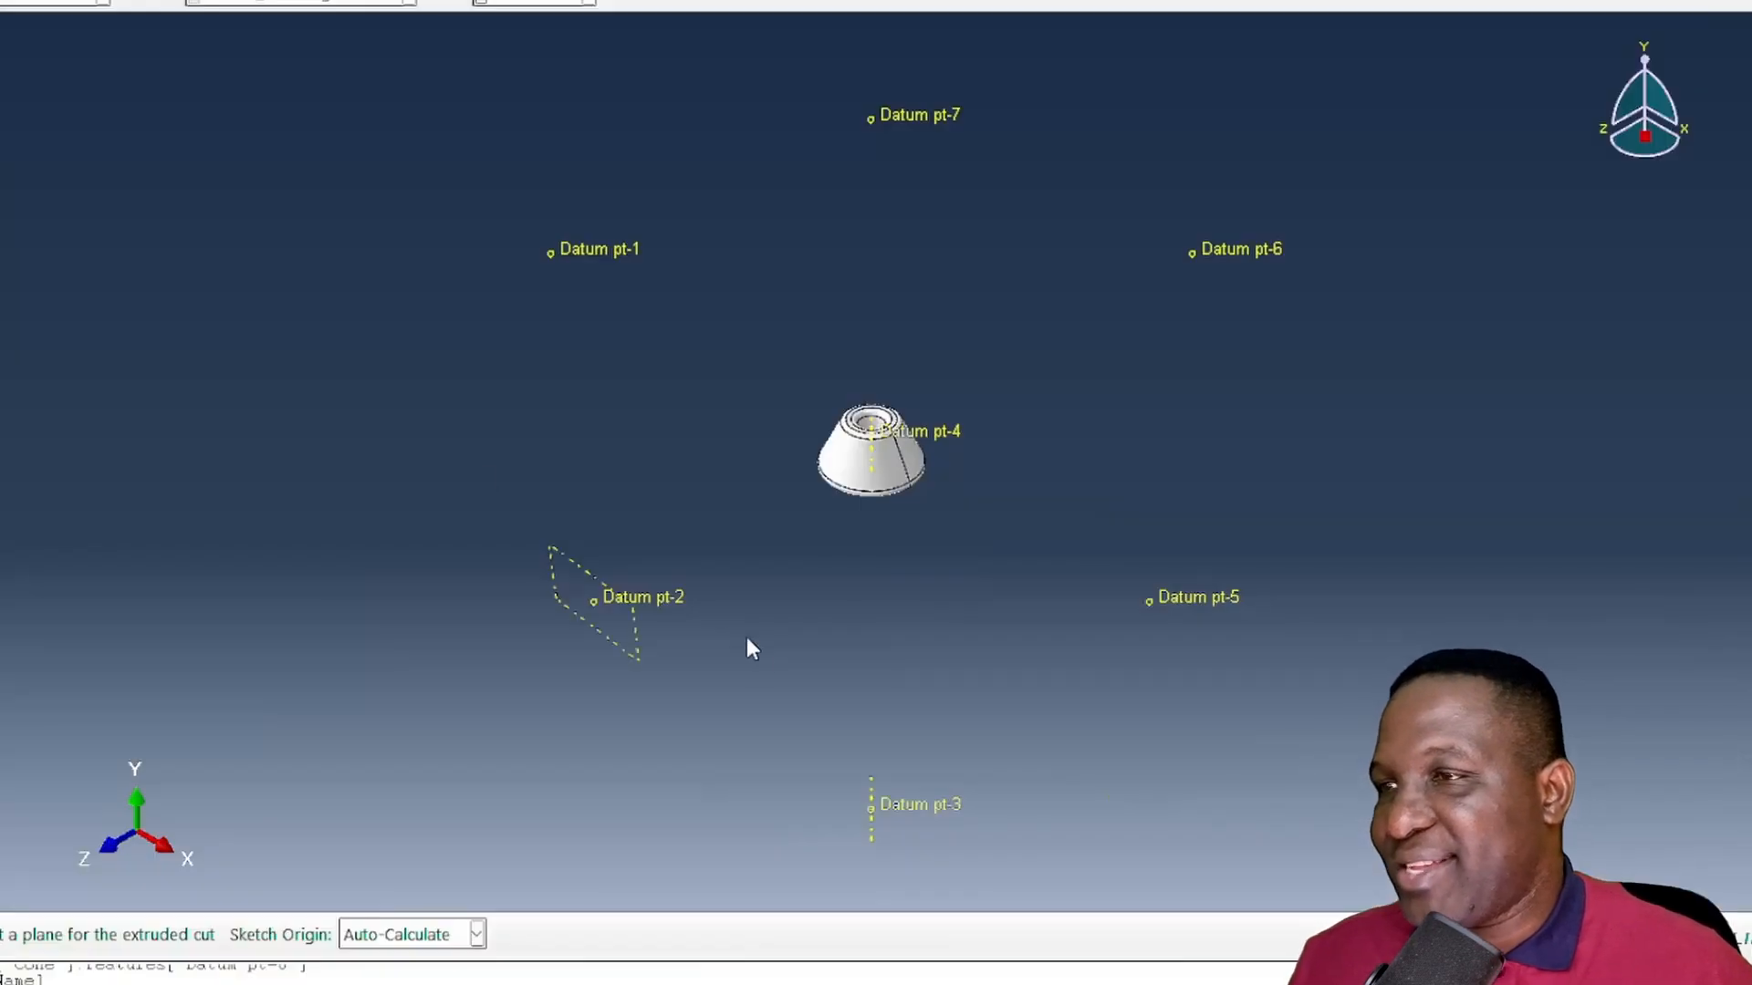
click(589, 576)
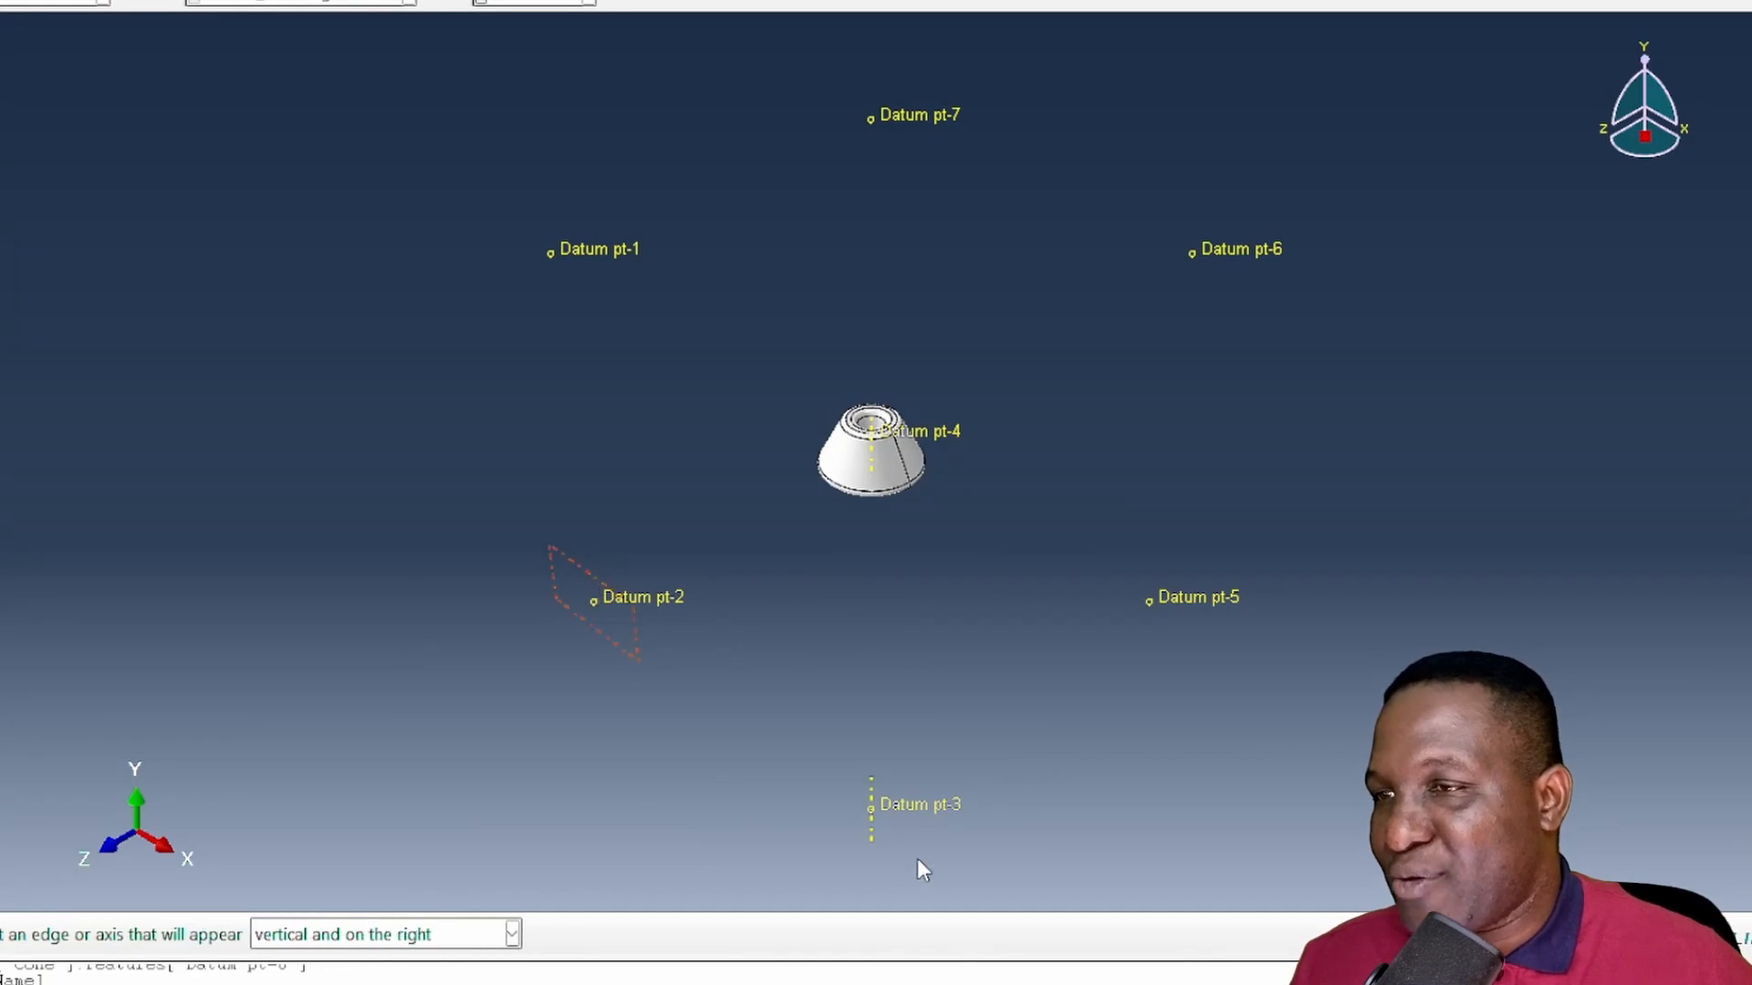
click(870, 790)
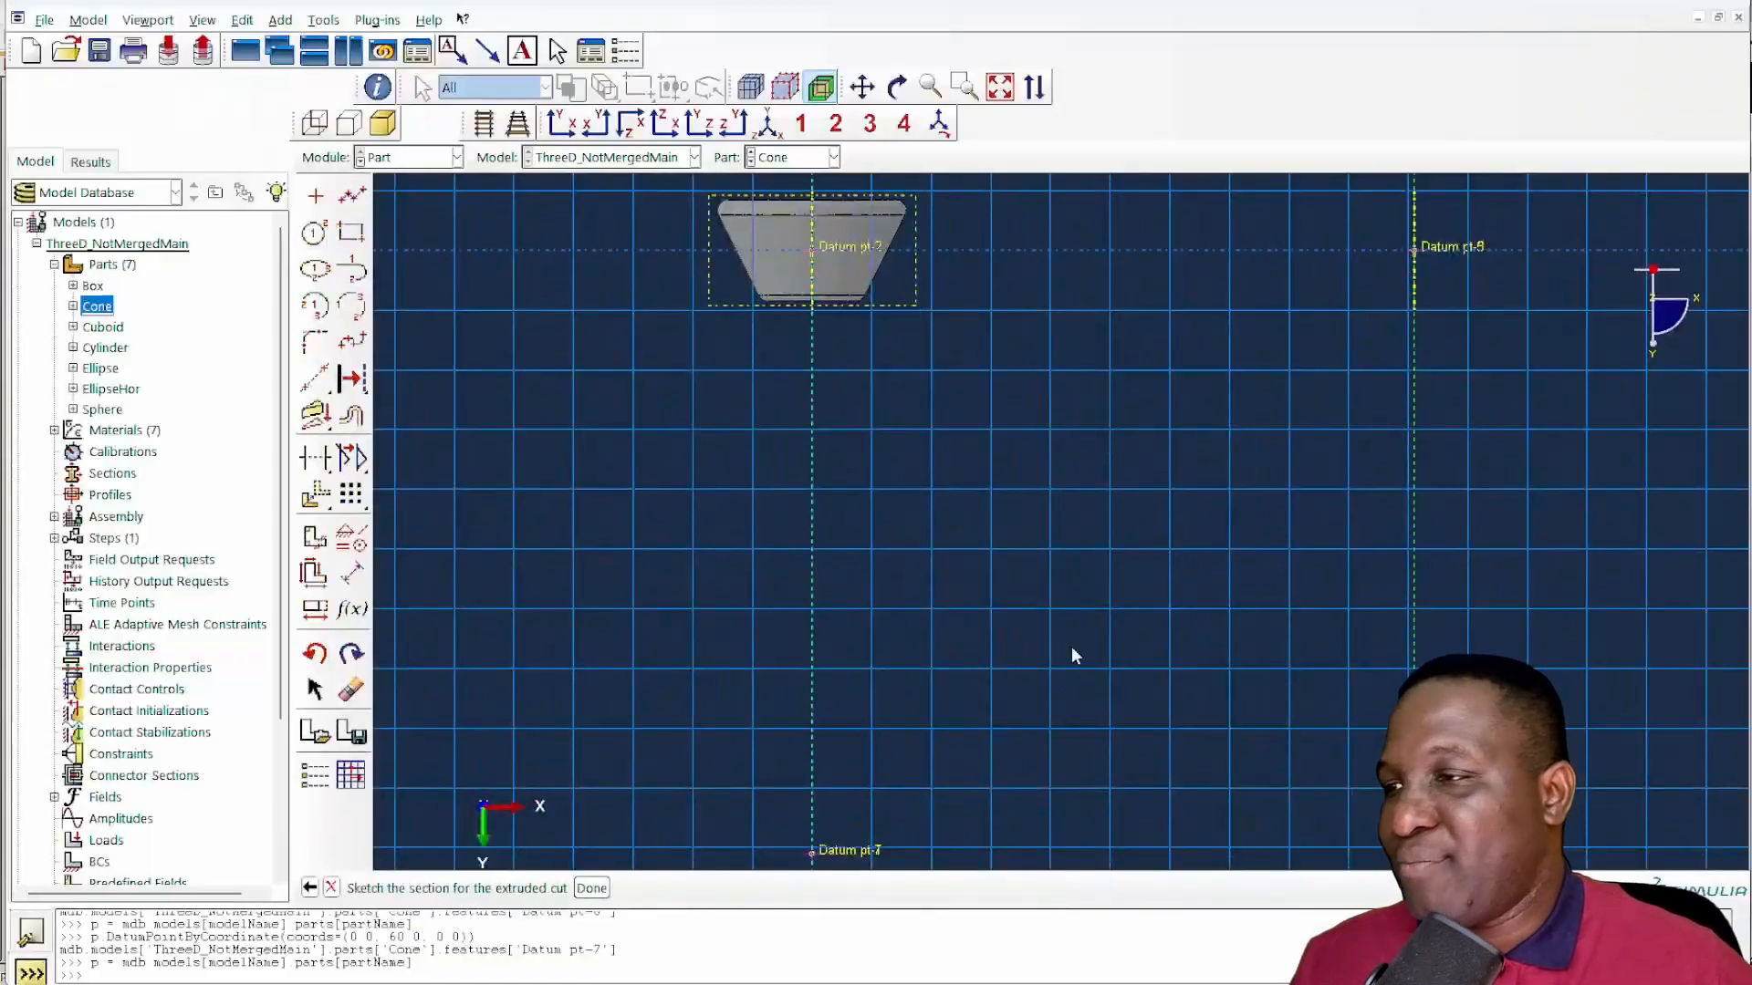
- Sketch two nested rectangles around the cone's section, with one vertical edge of the inner rectangle on the vertical line through Datum pt-2
click(595, 123)
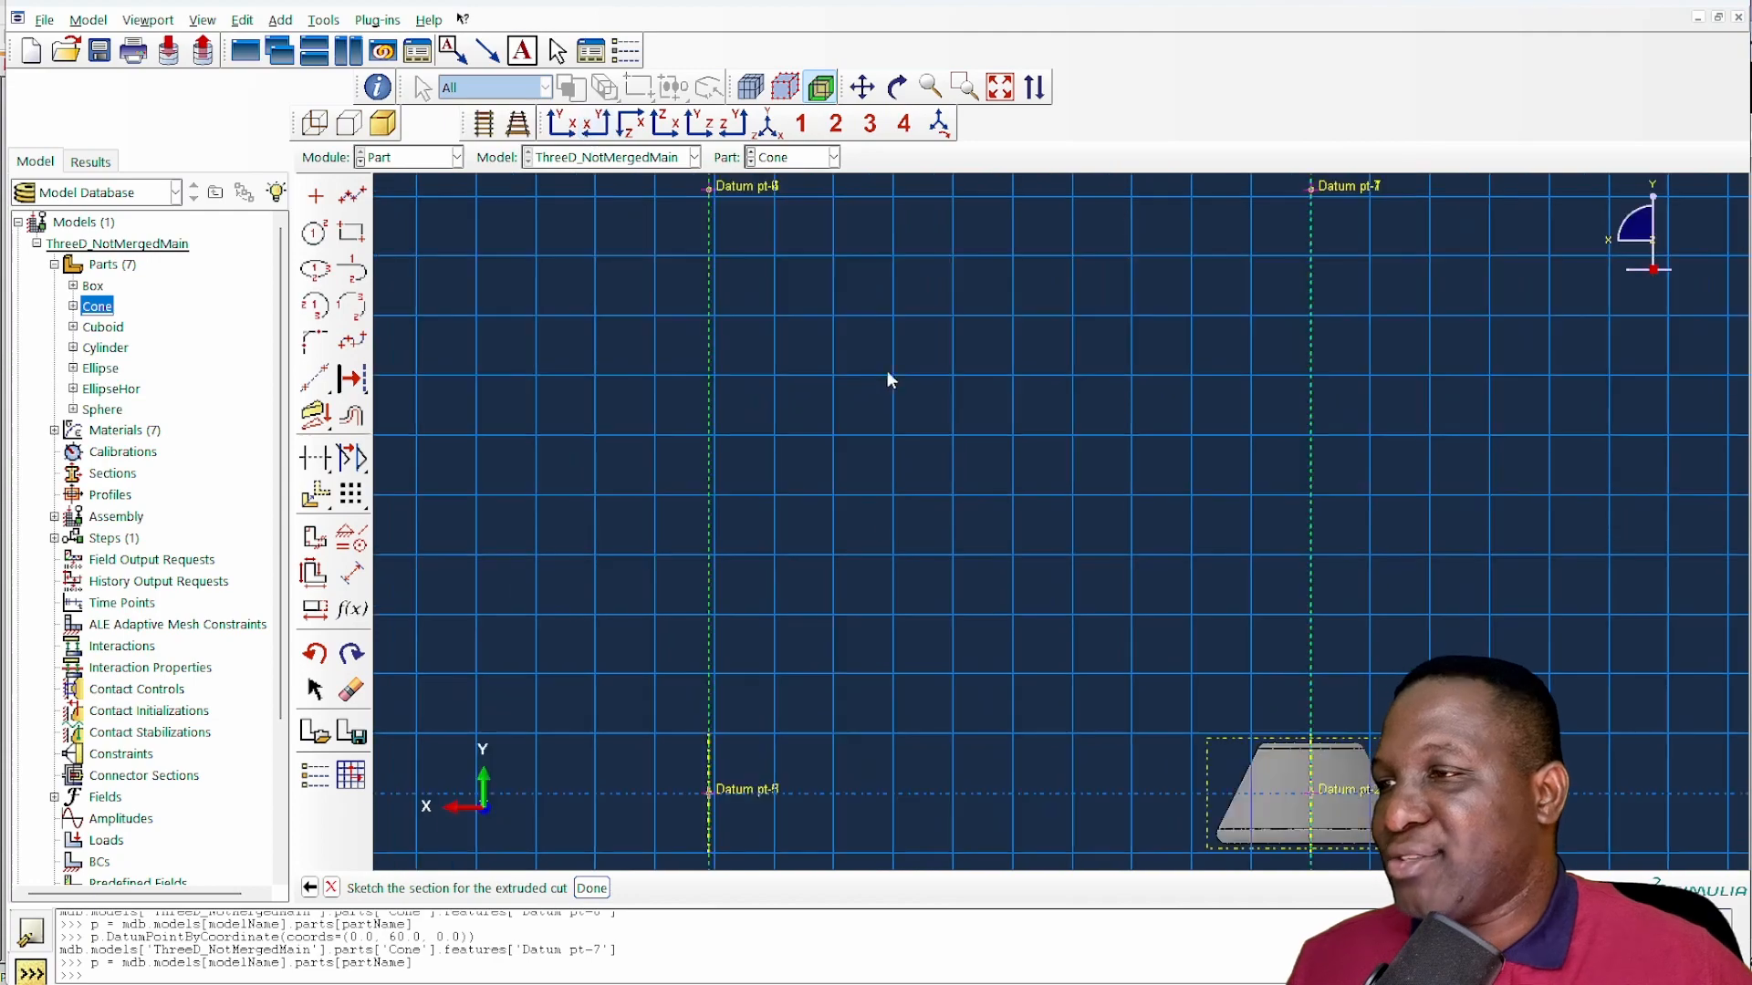
scroll(1142, 538, down, 2)
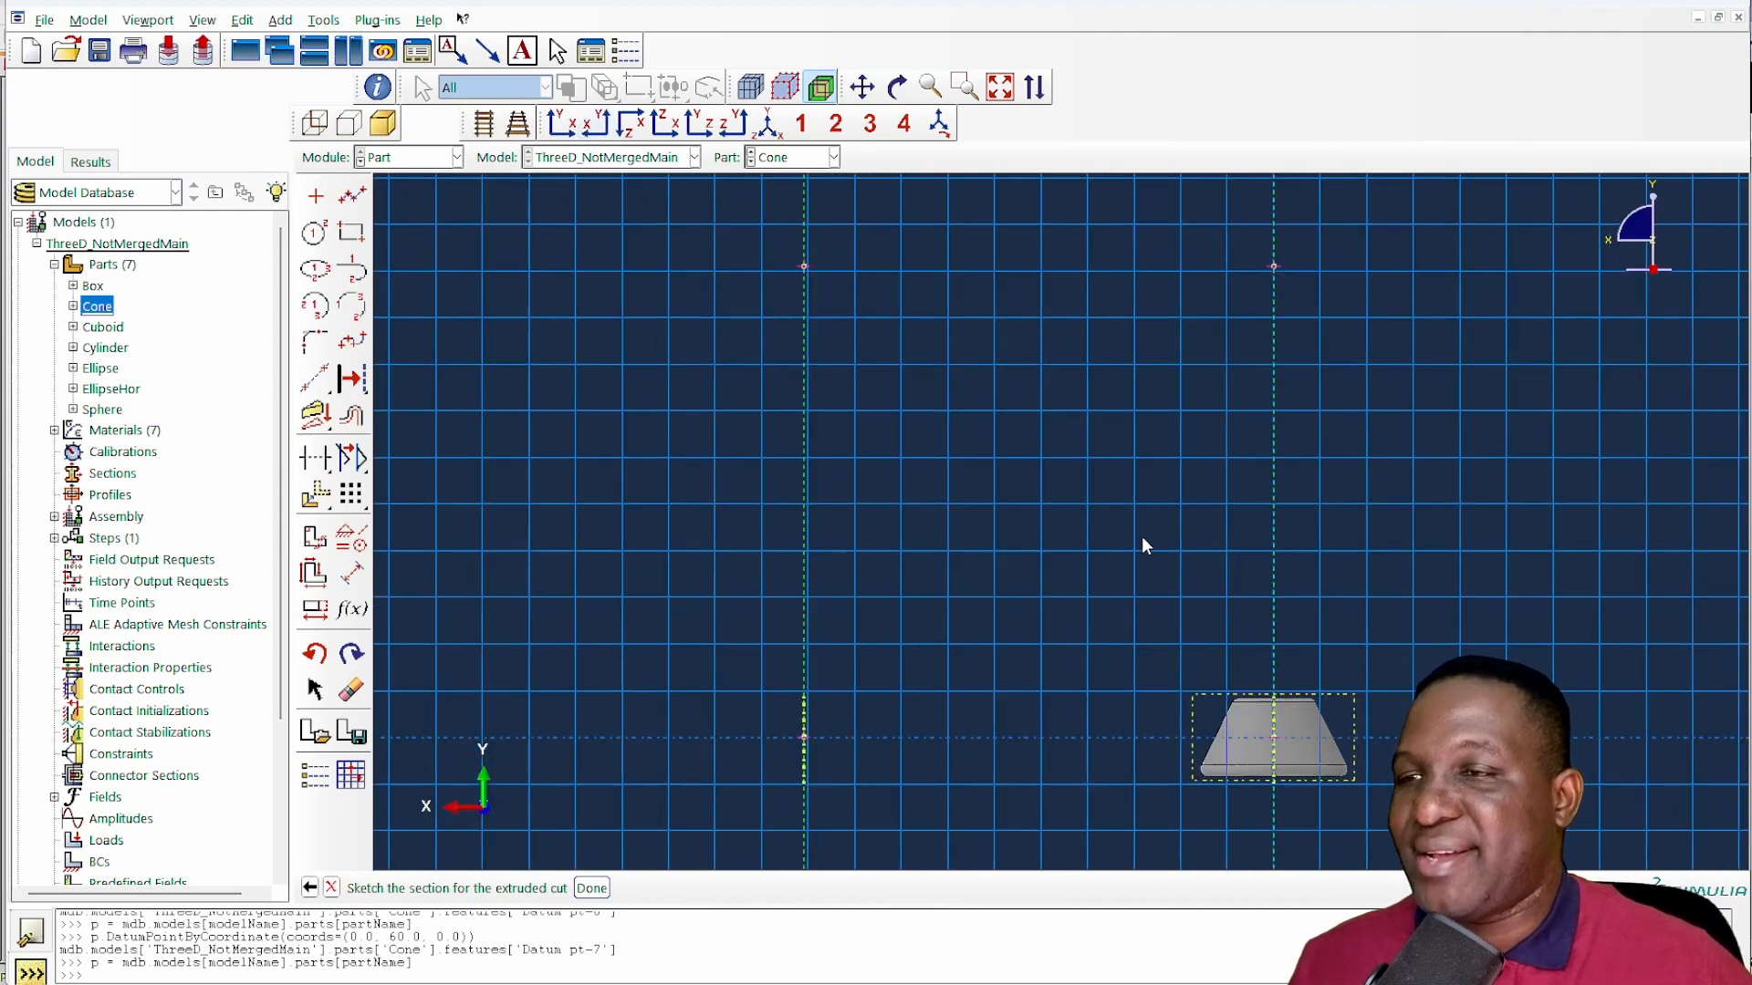
scroll(1141, 544, down, 2)
scroll(1165, 796, down, 2)
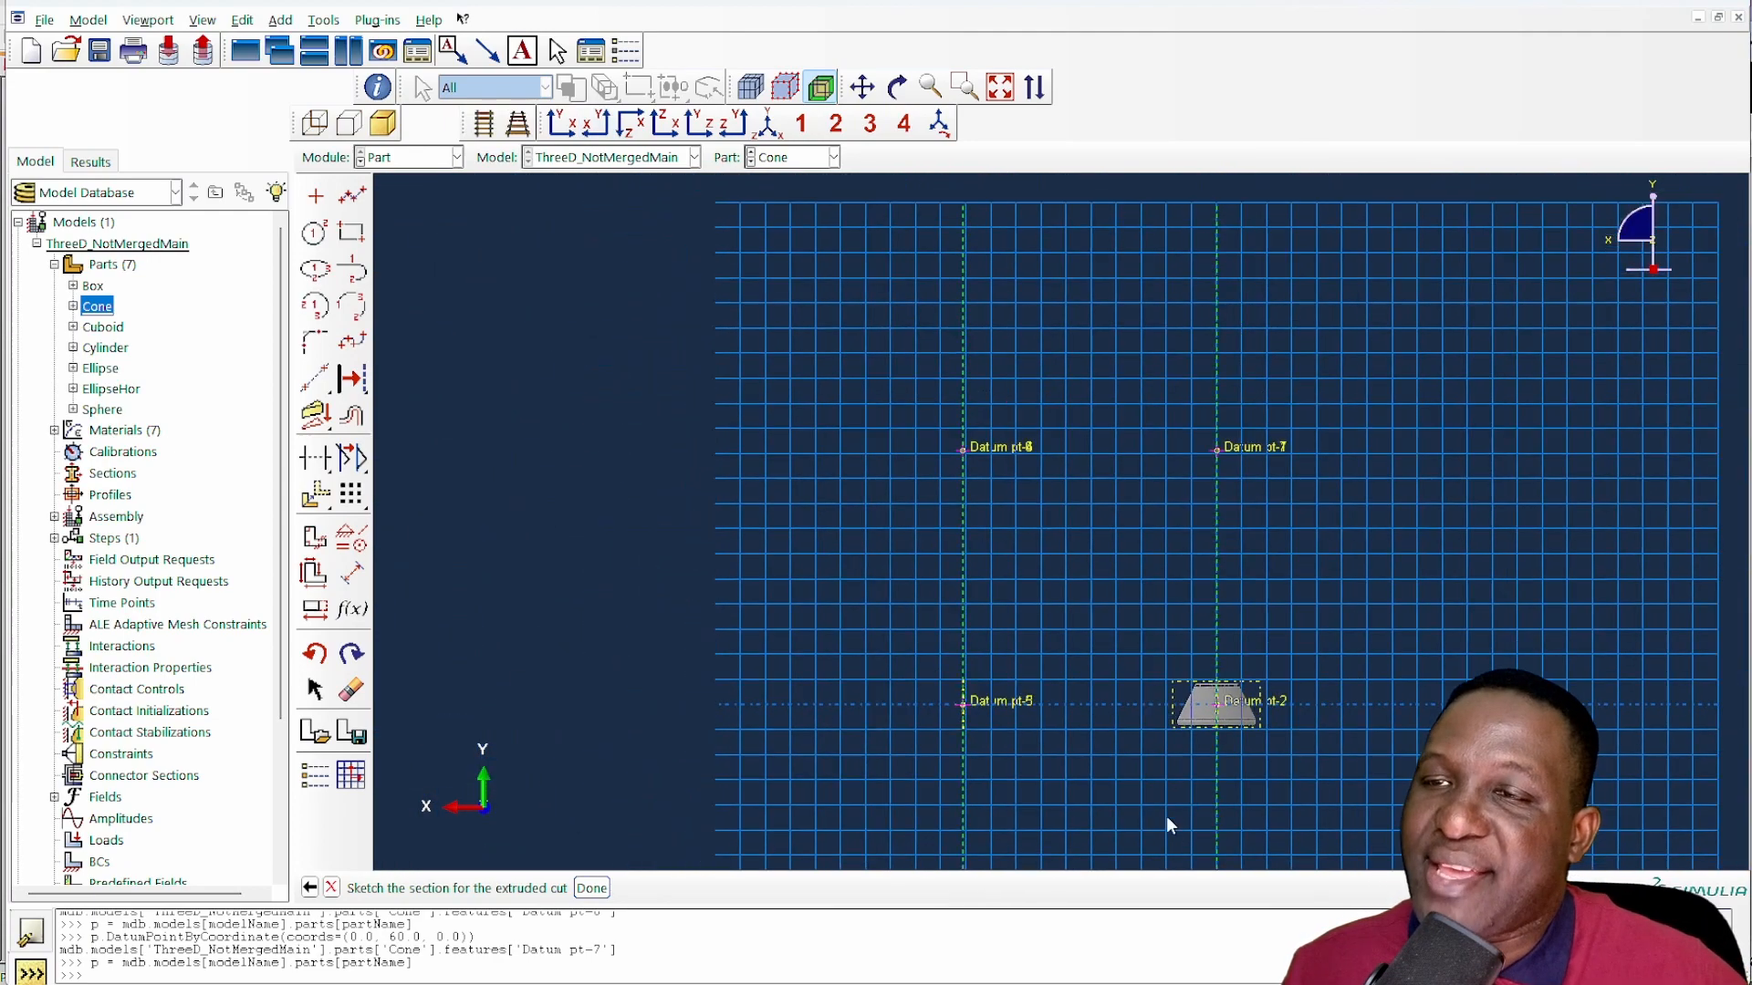
scroll(1174, 826, up, 3)
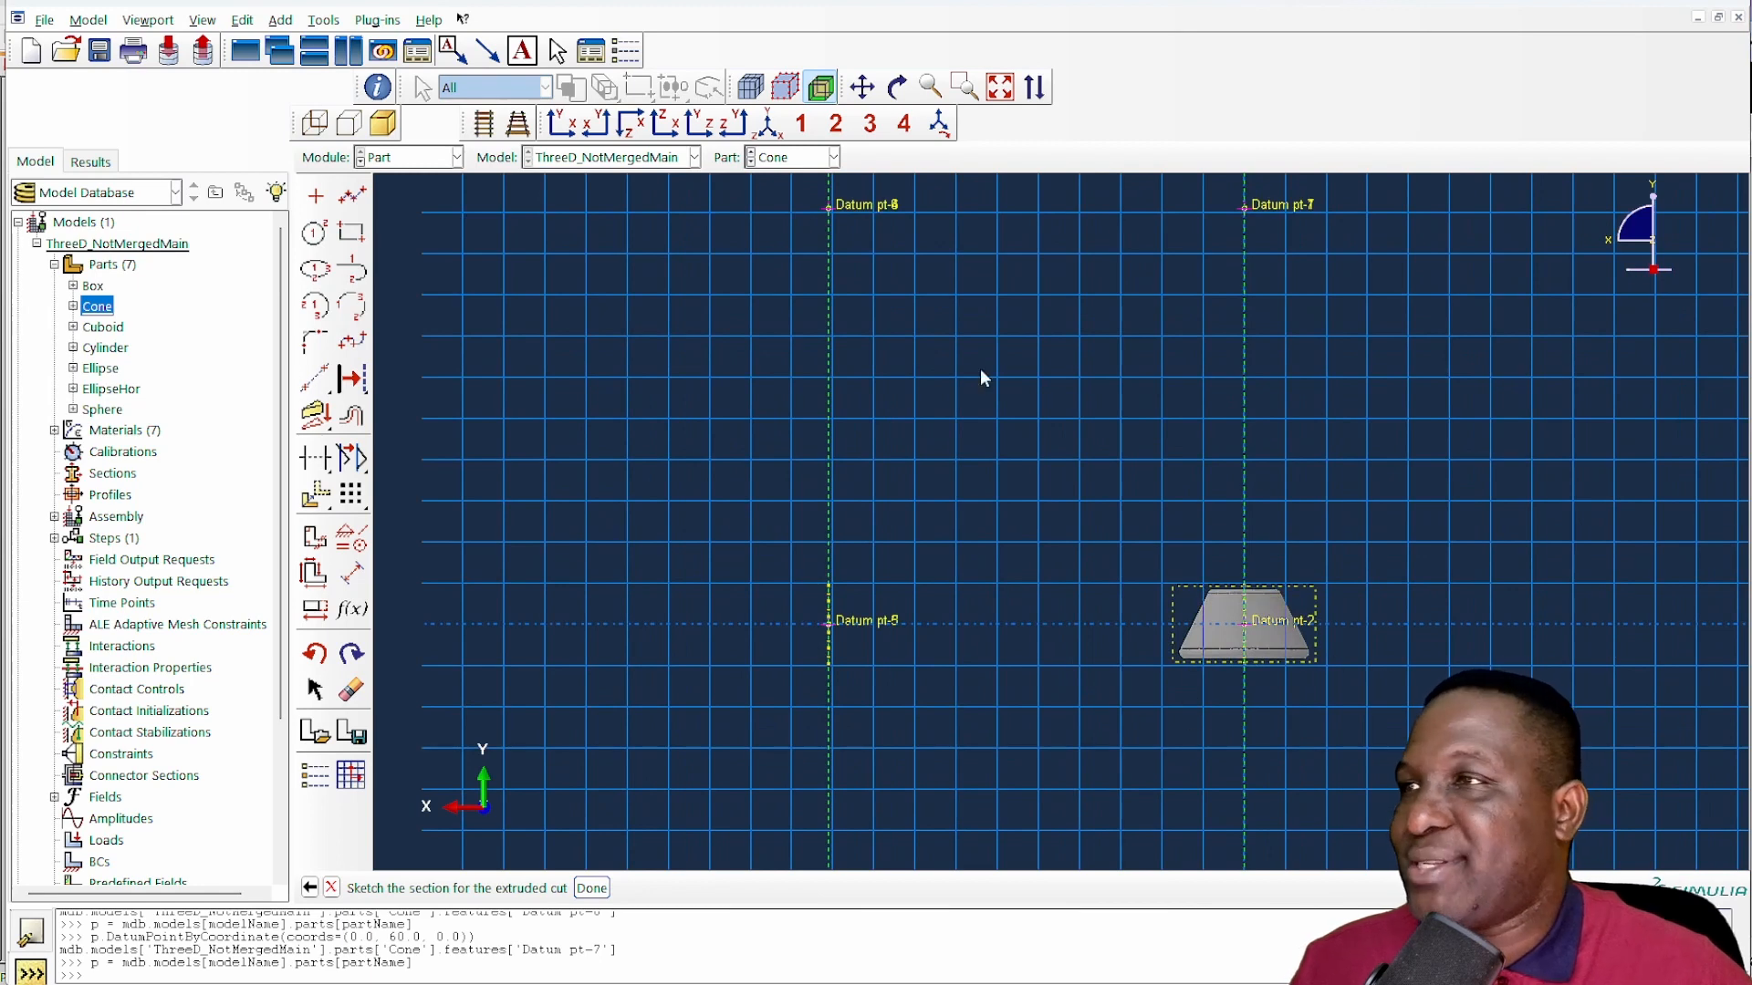
click(351, 232)
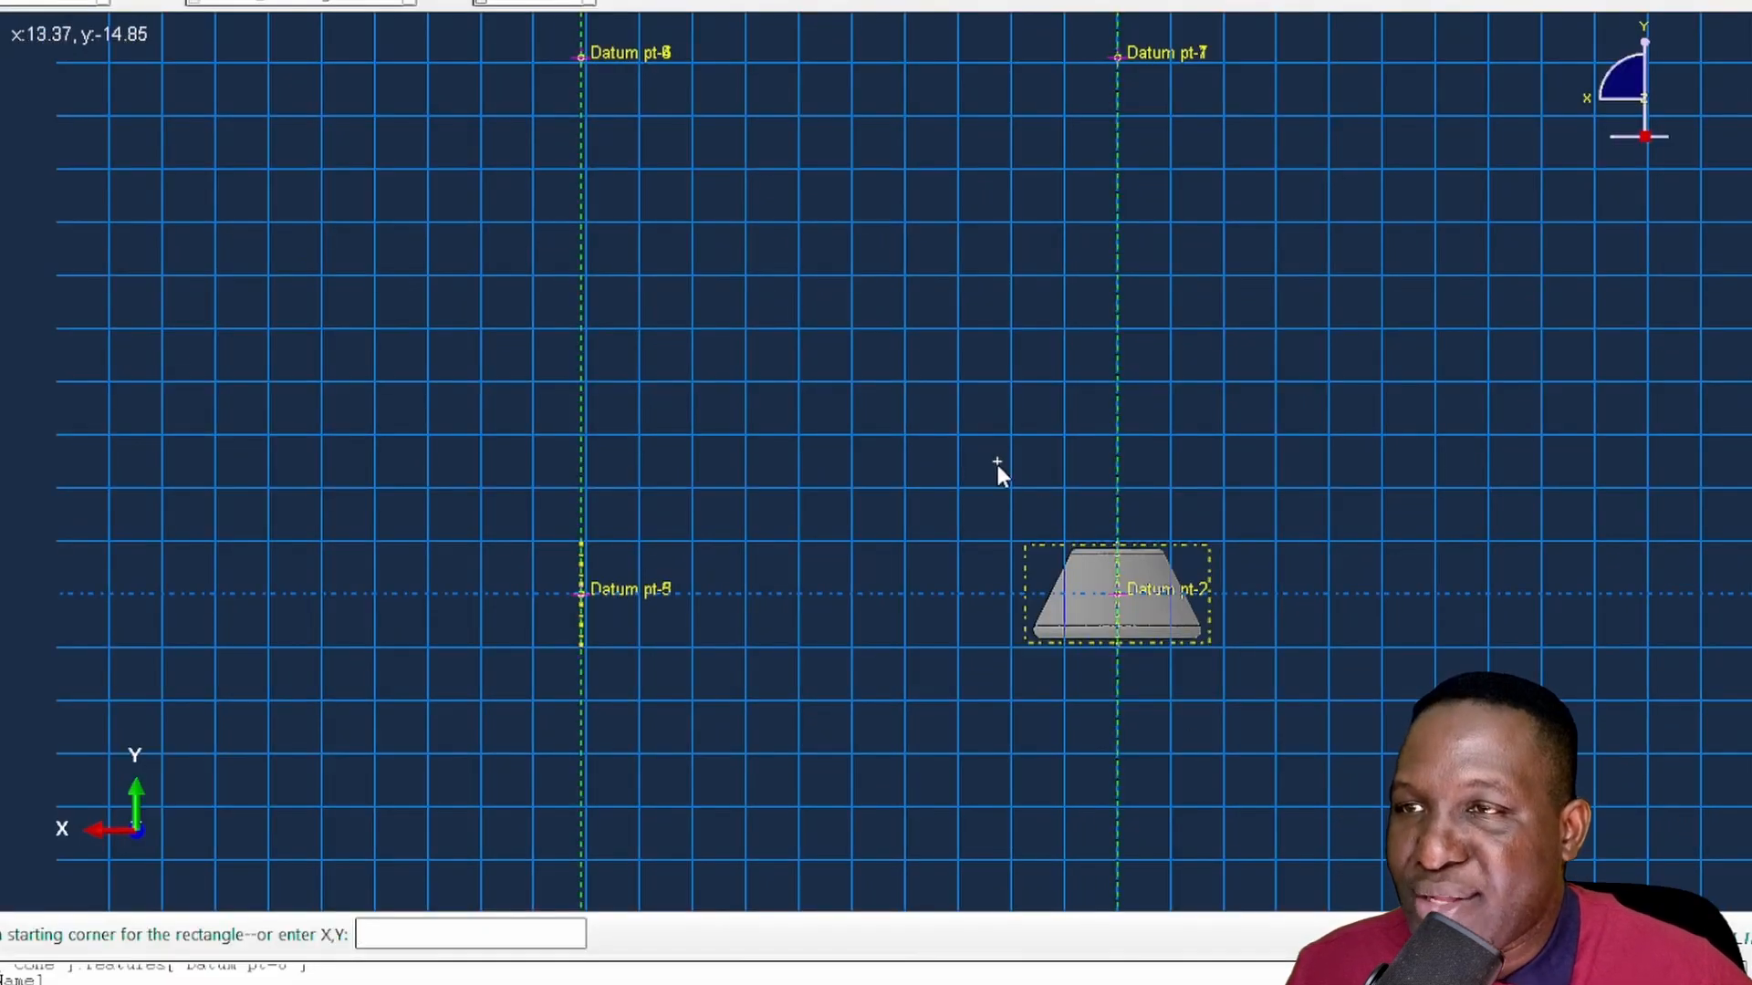
click(958, 435)
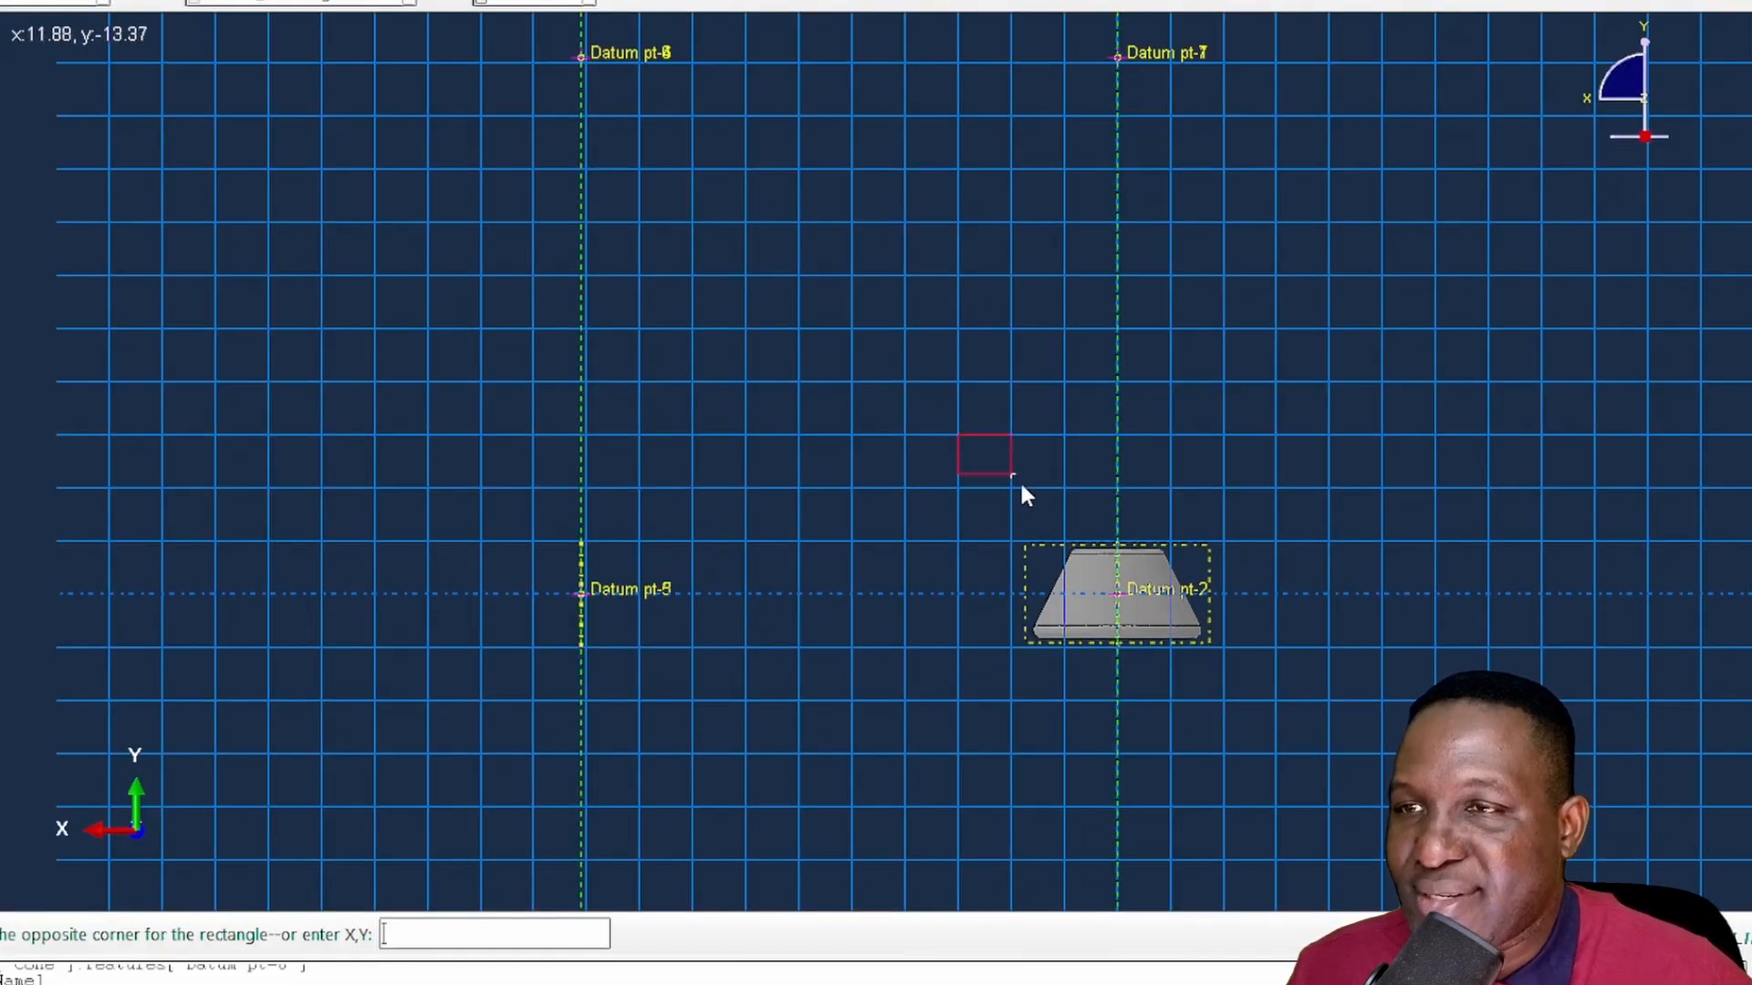
click(1119, 737)
click(878, 355)
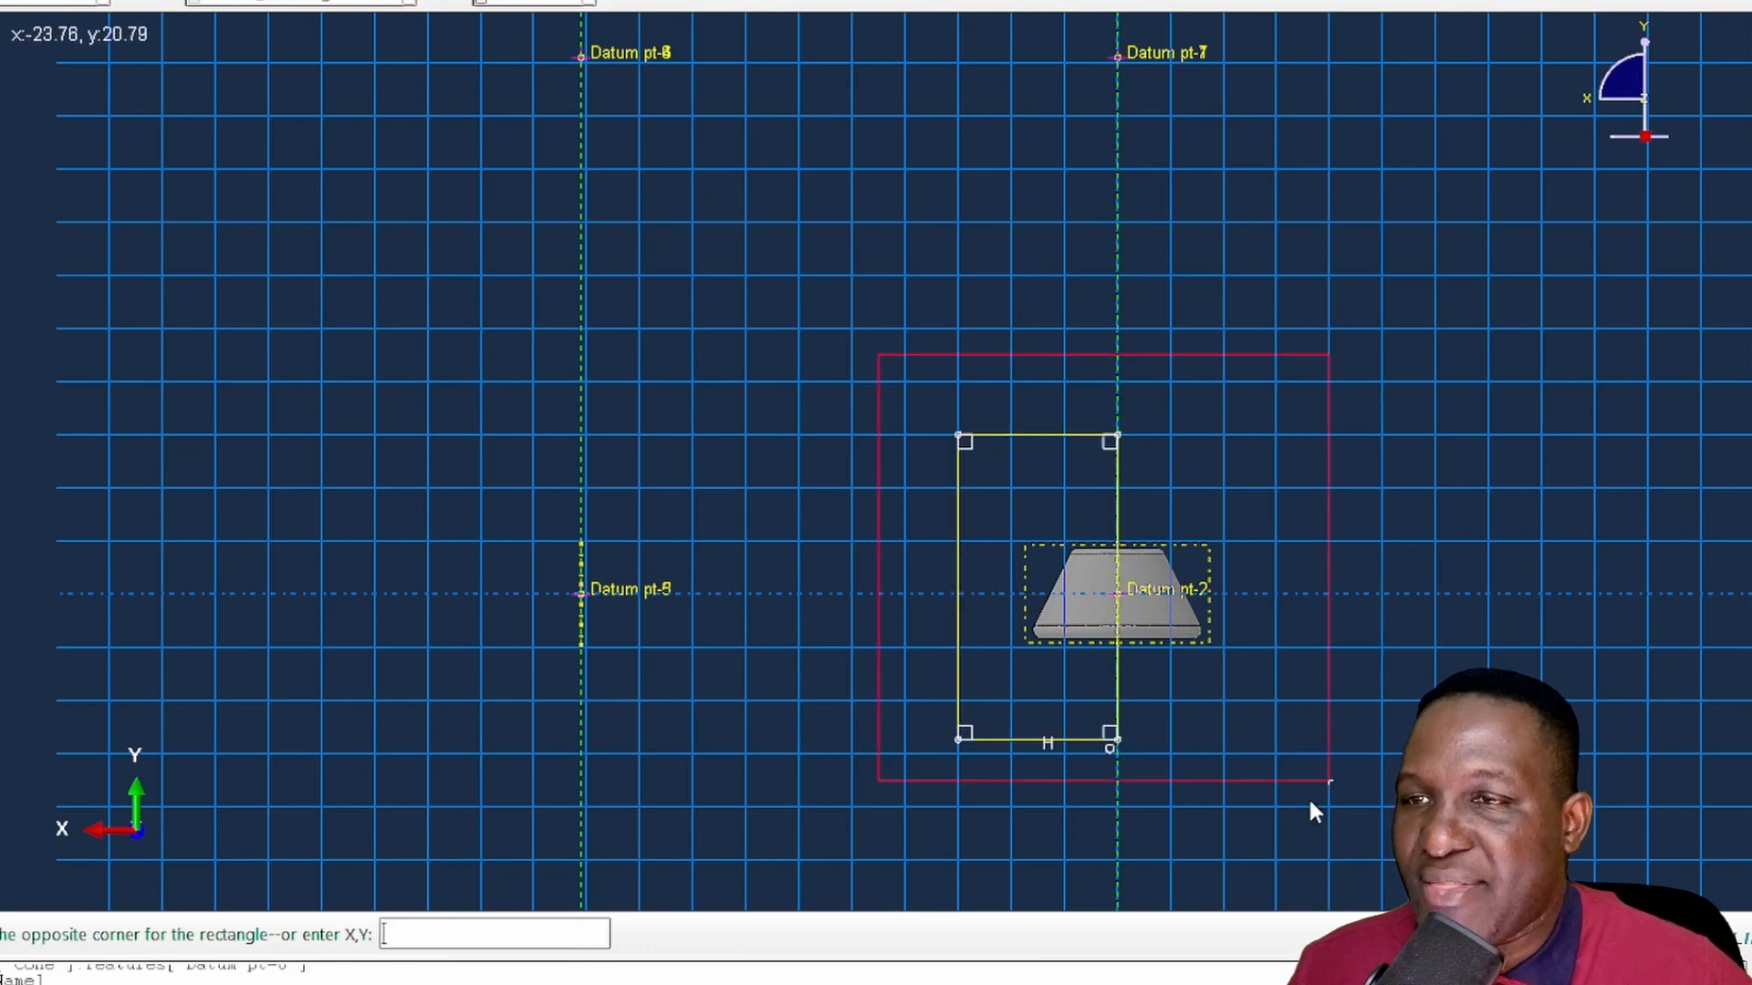
click(1302, 818)
right_click(1512, 611)
click(1602, 742)
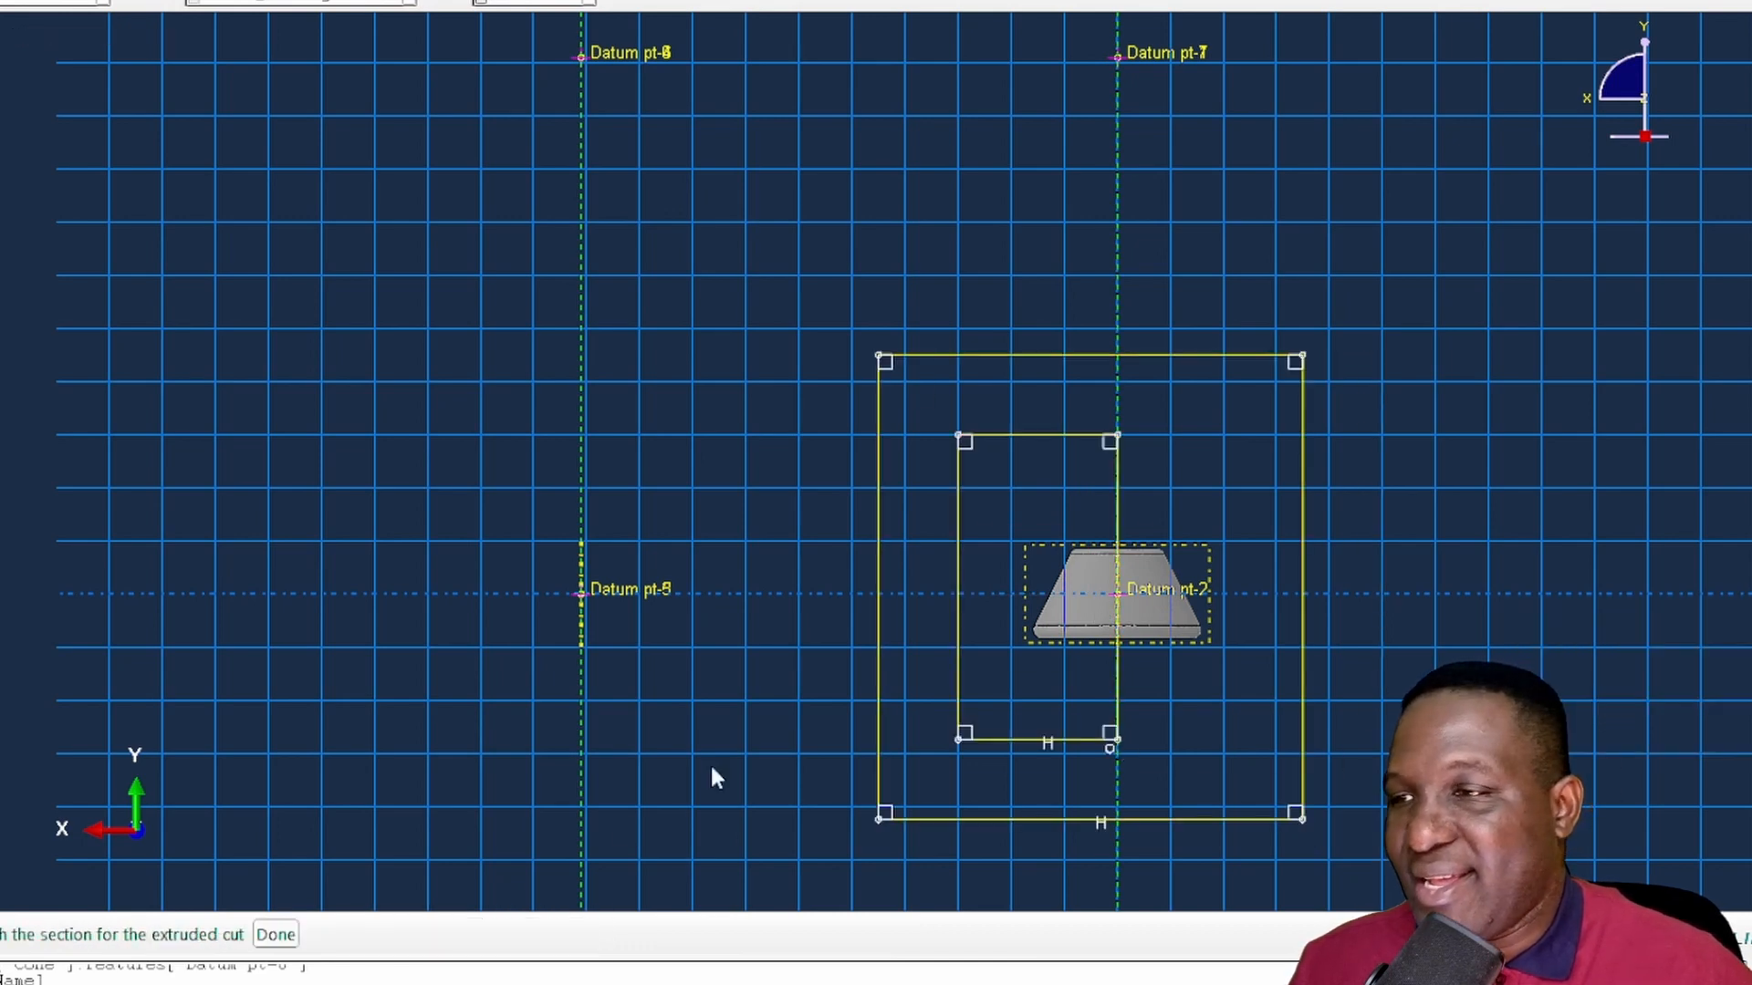
- Finish the sketch and cut through all of the cone with the extrude direction flipped
click(275, 934)
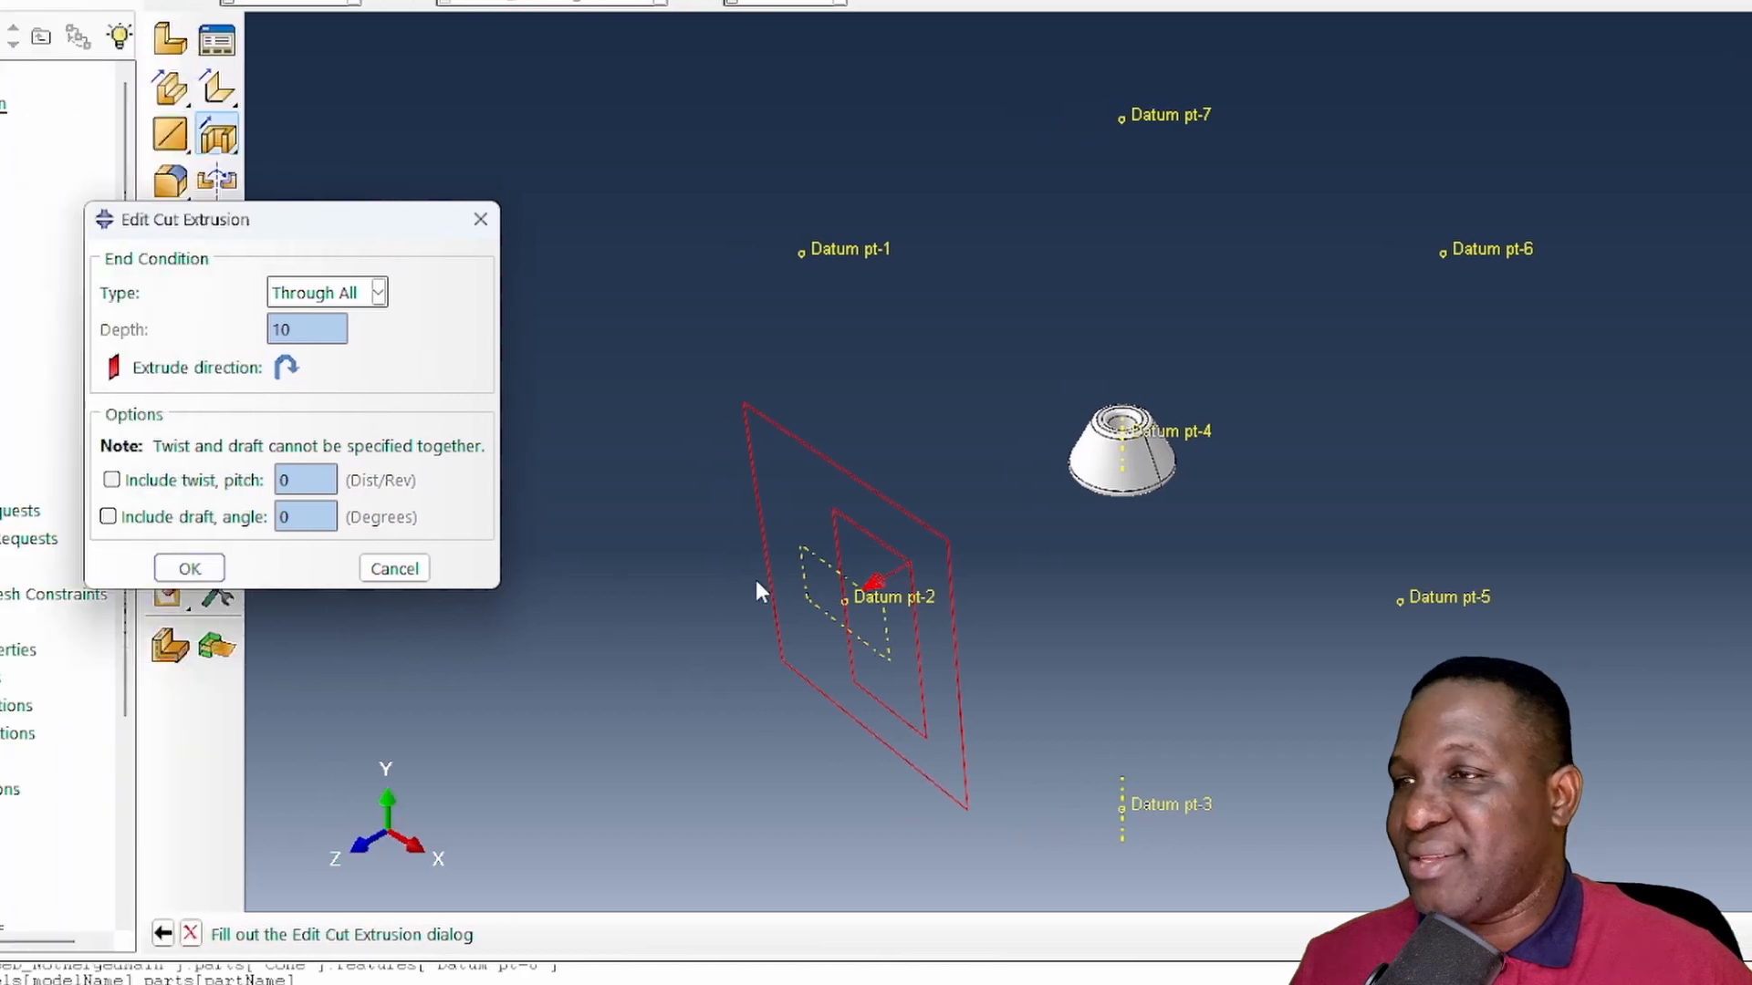
click(289, 368)
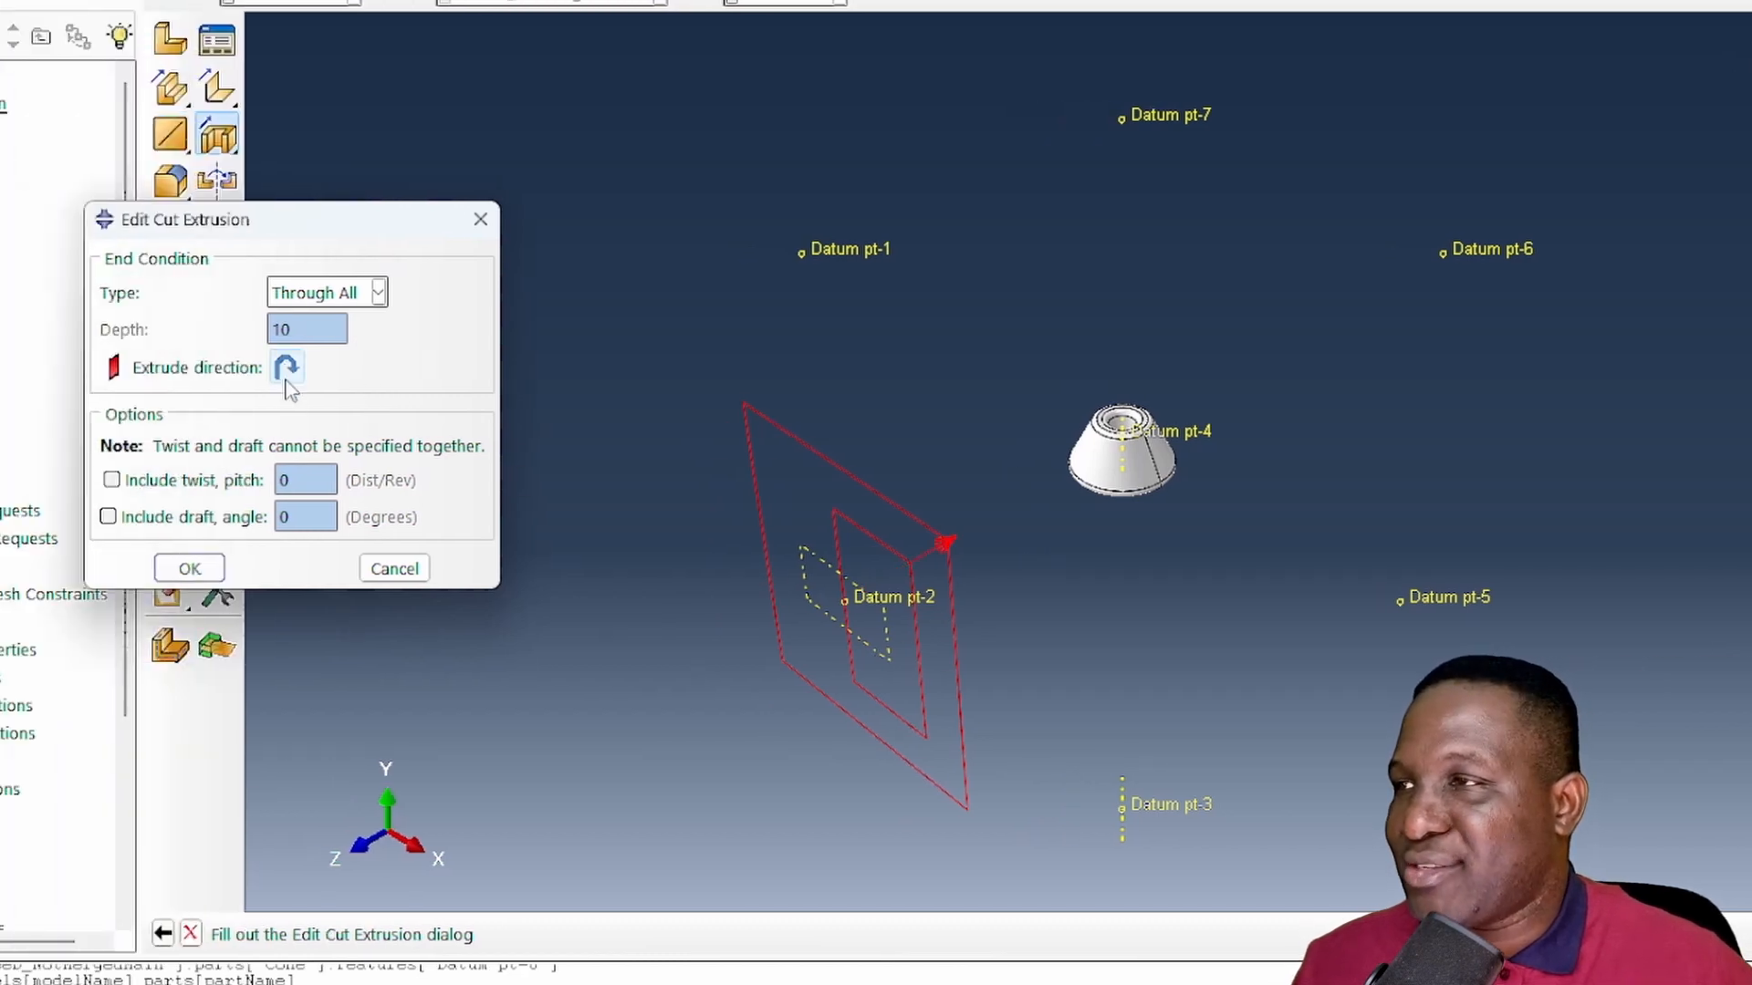
click(190, 568)
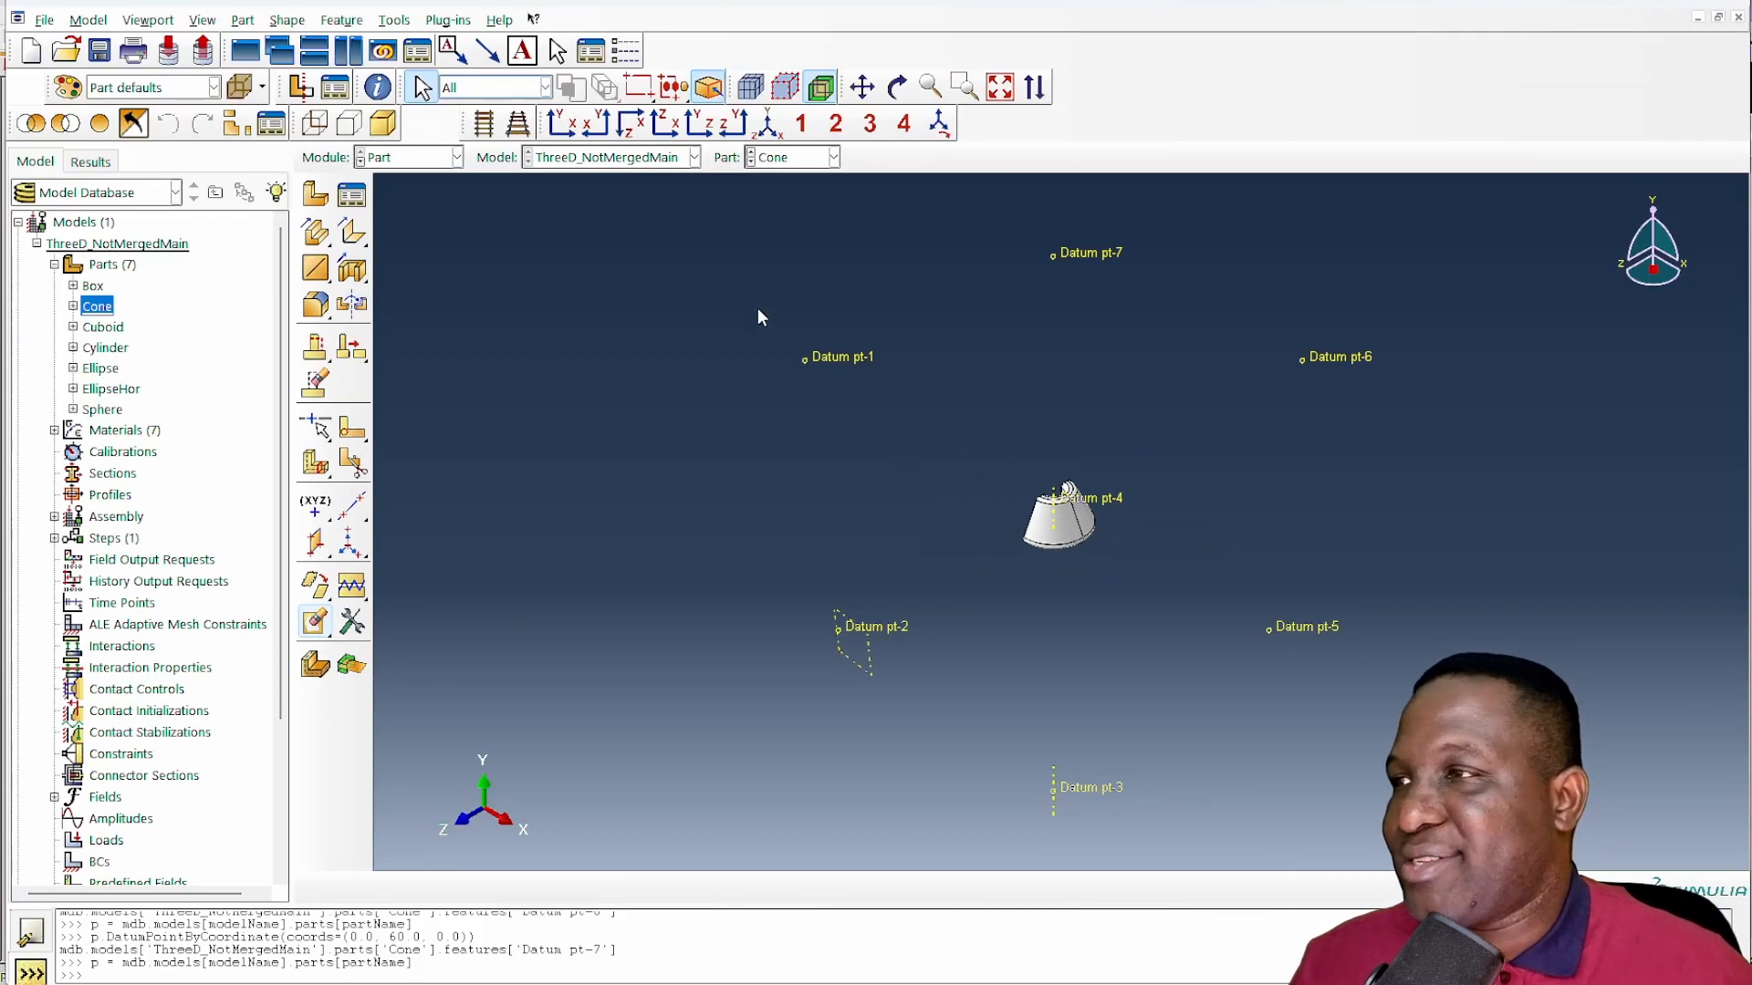
- Go to the Assembly module and examine the cube's faces for the trimmed cone and any inclusion that still protrudes
click(435, 162)
click(429, 216)
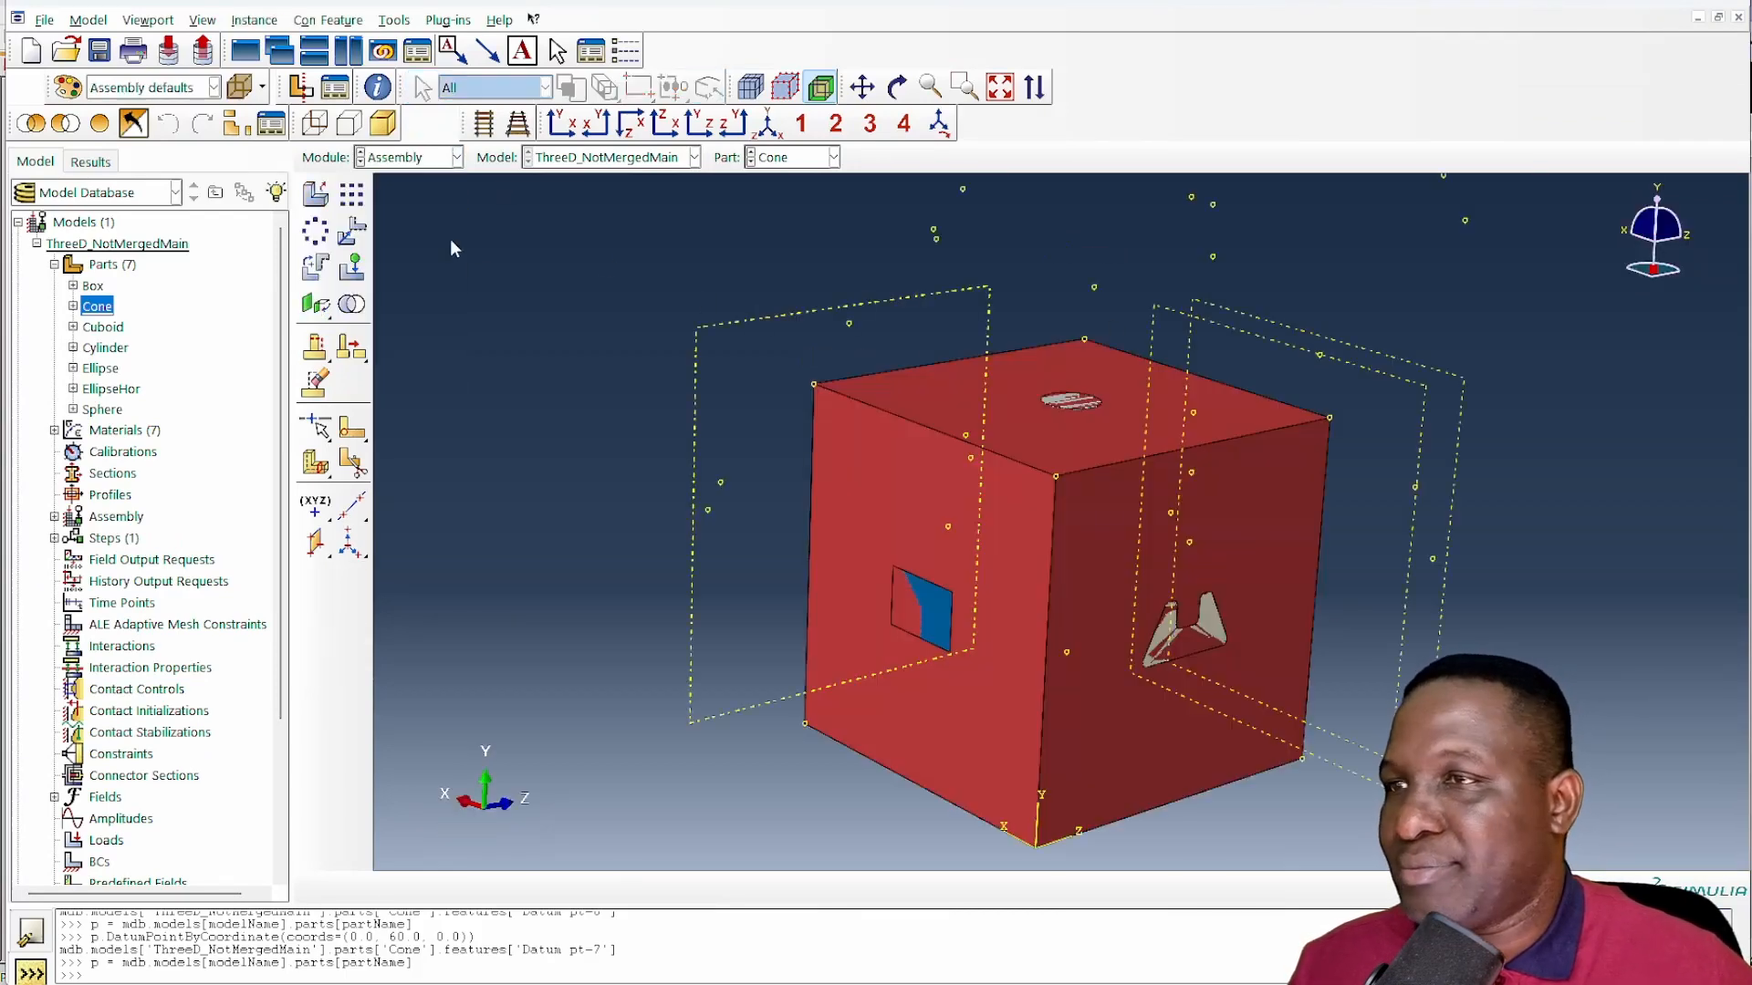
scroll(1232, 680, down, 4)
scroll(1181, 692, up, 1)
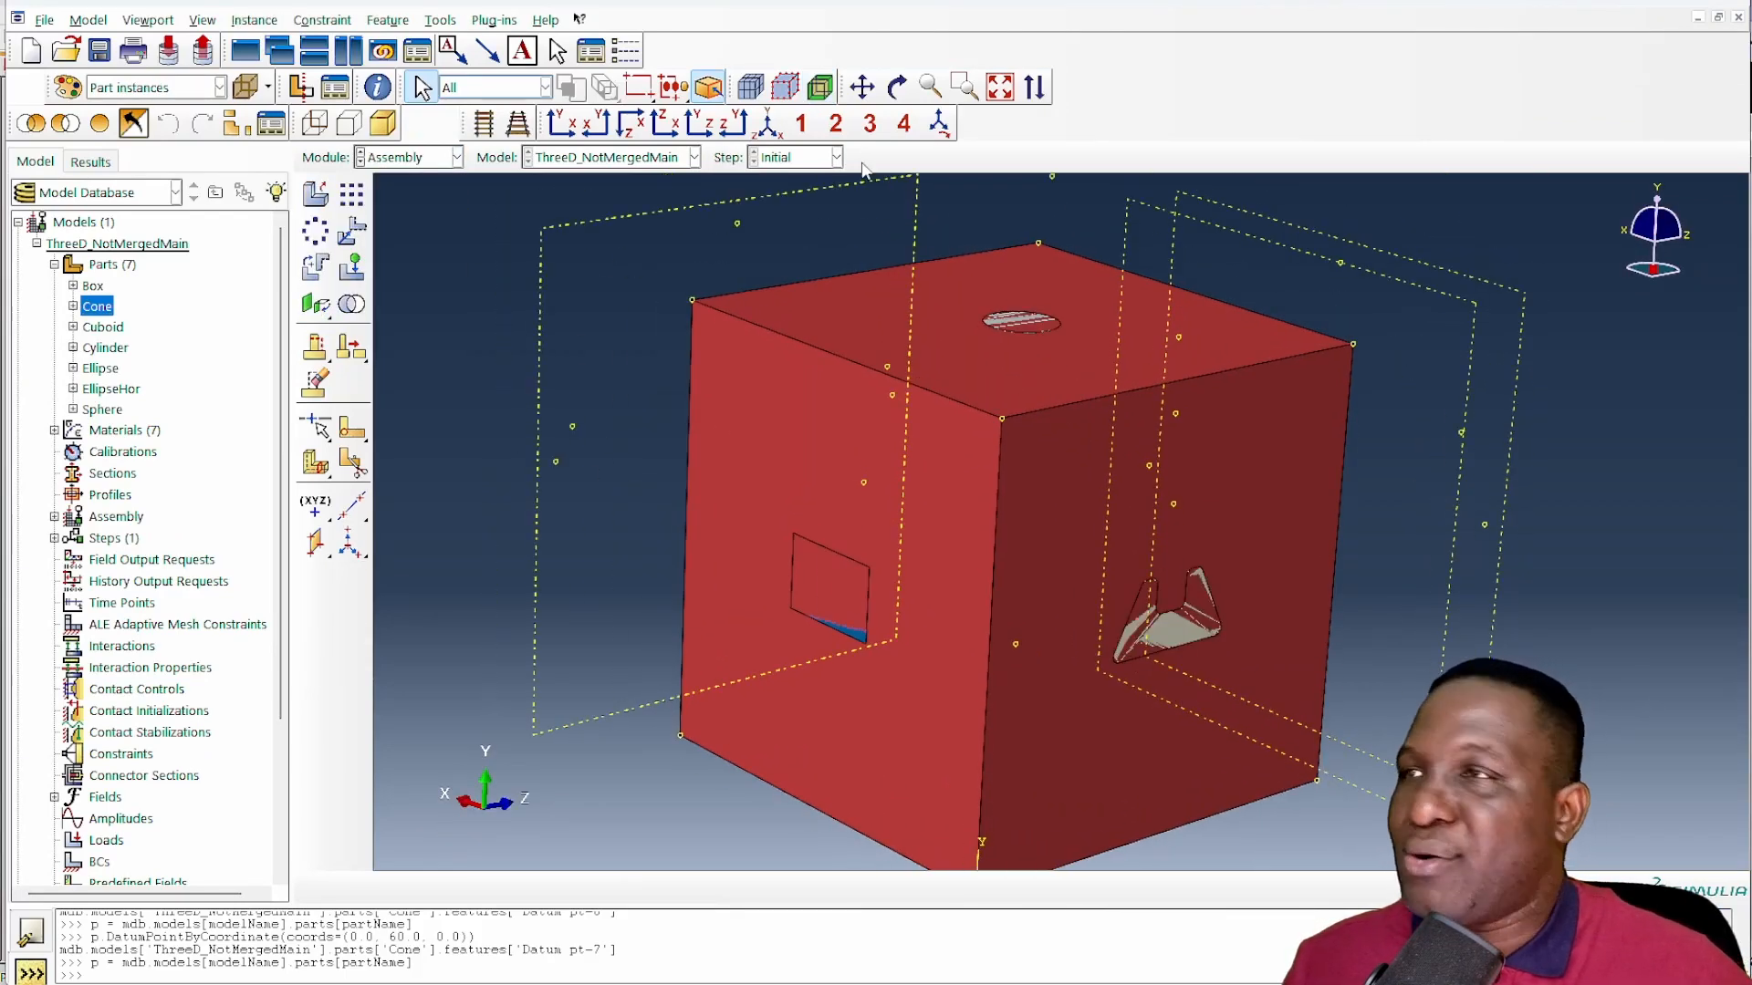
click(897, 87)
drag(855, 444, 955, 545)
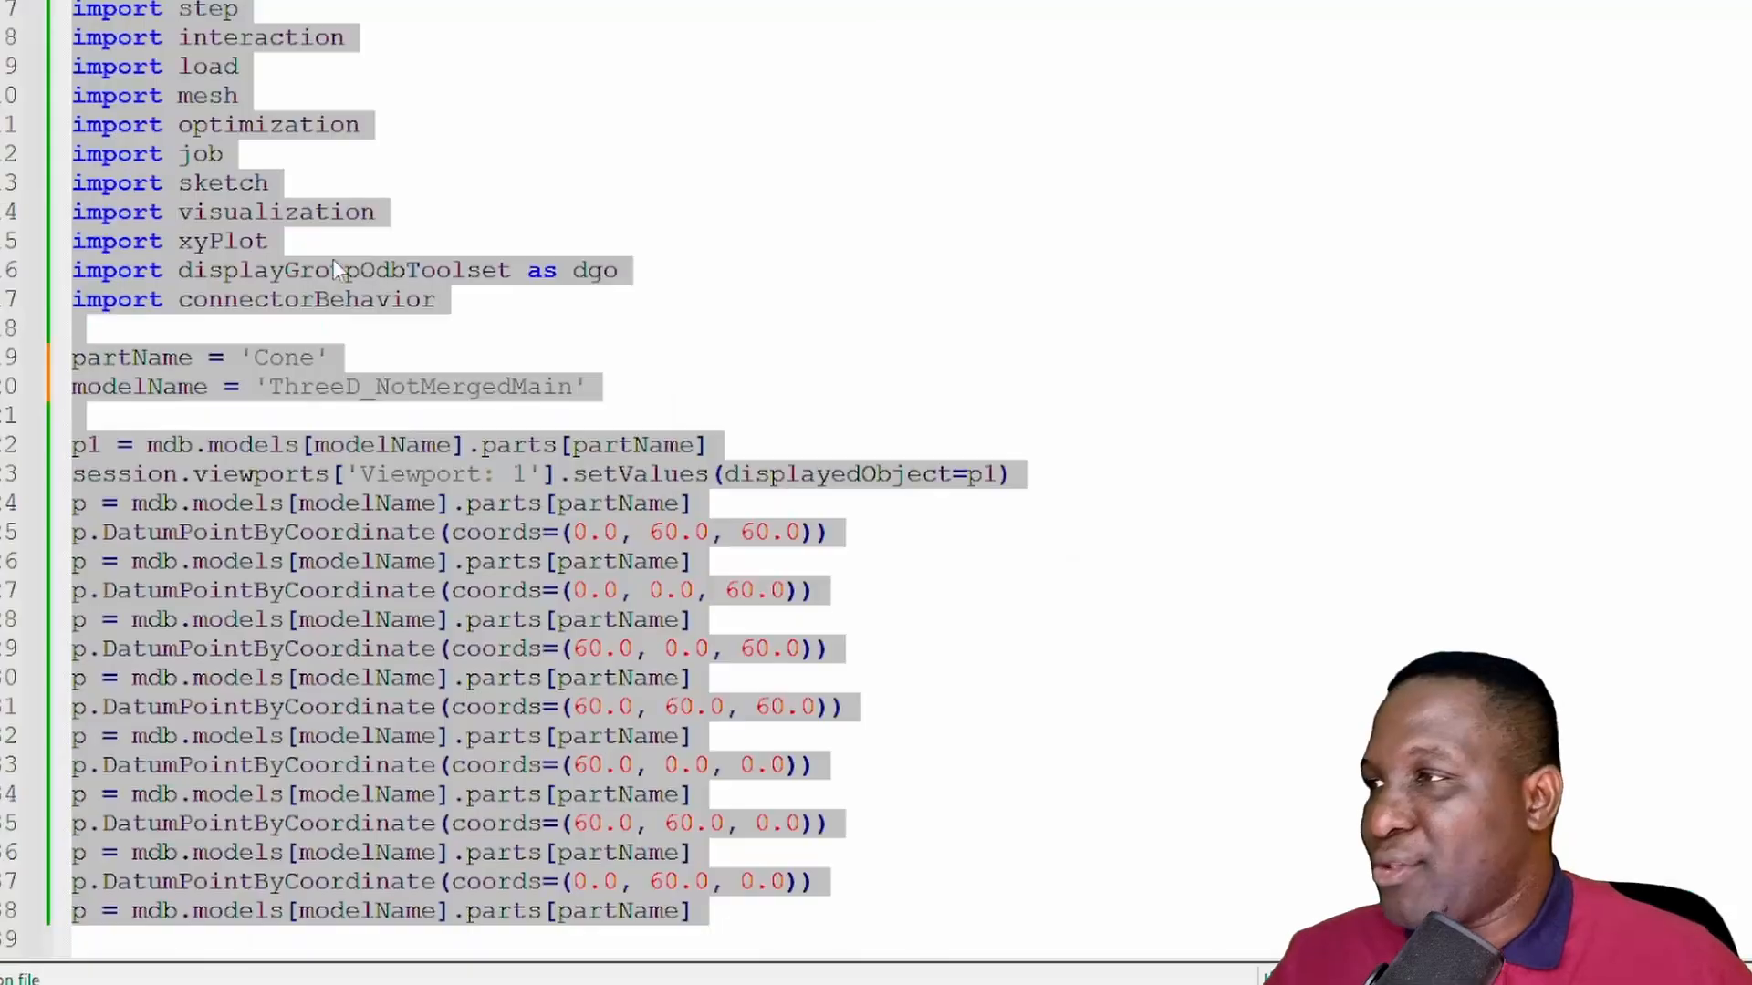
- Set partName to 'EllipseHor' in the script in the text editor, display that part in Abaqus and run the script in its command line
click(317, 300)
drag(321, 355, 267, 357)
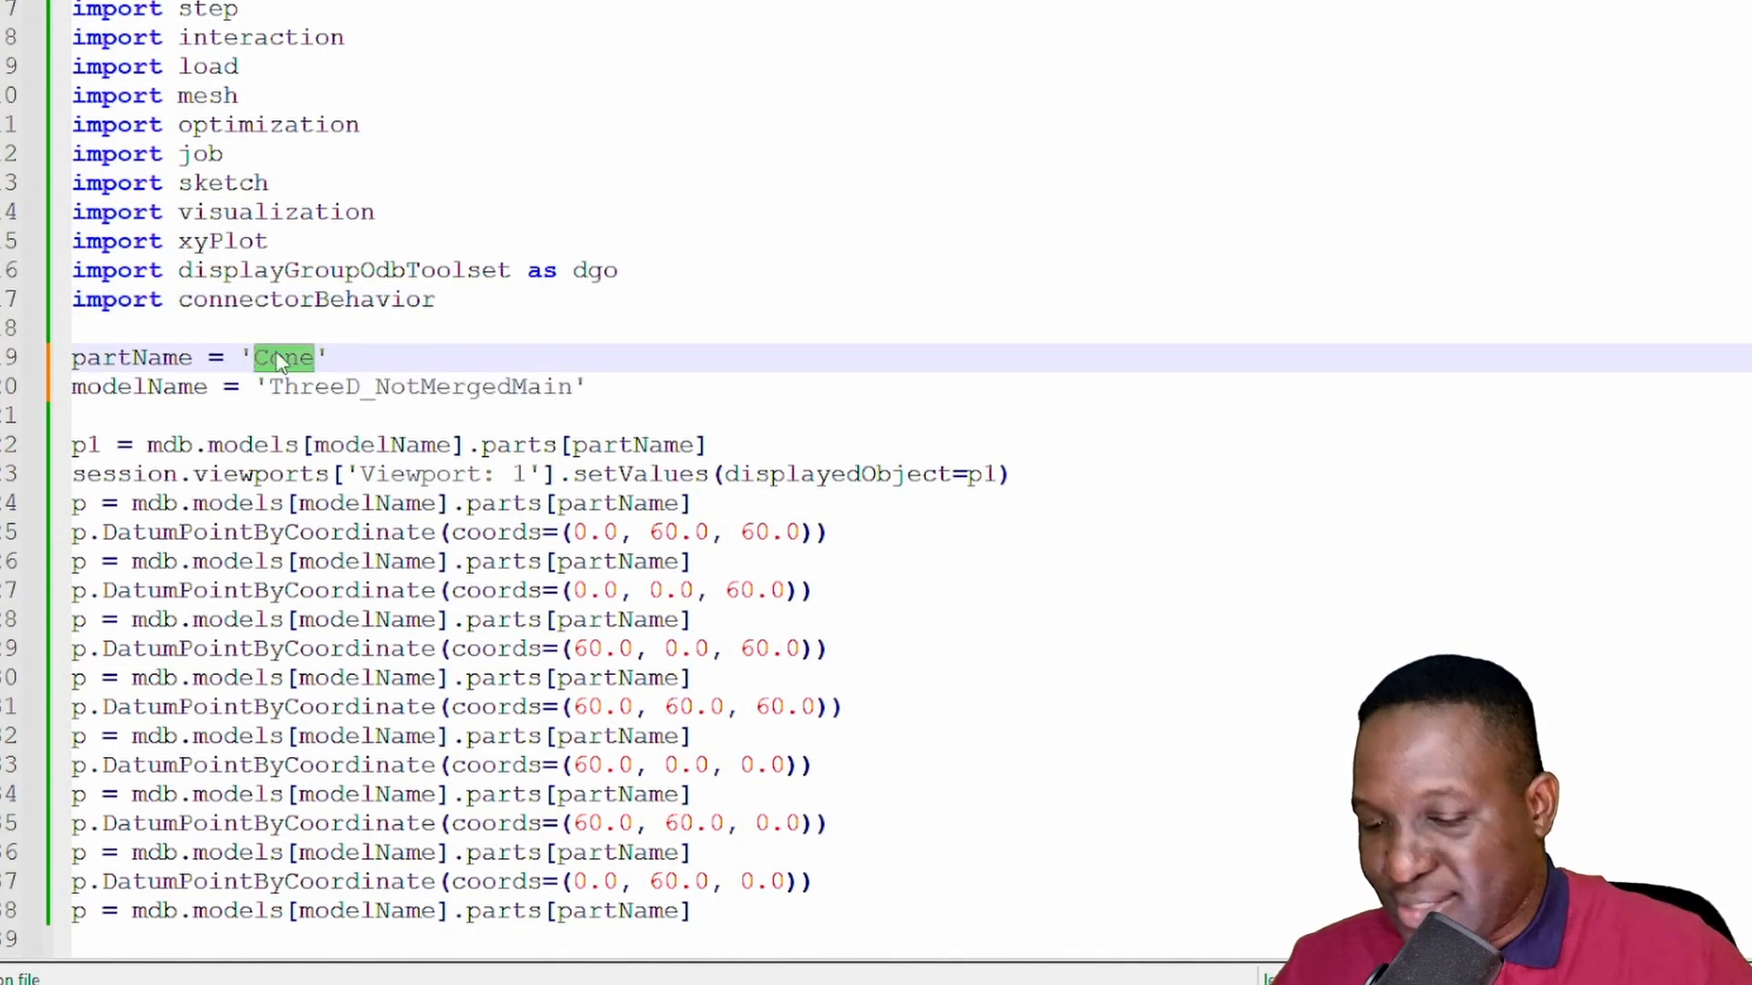
text(EllipseHor)
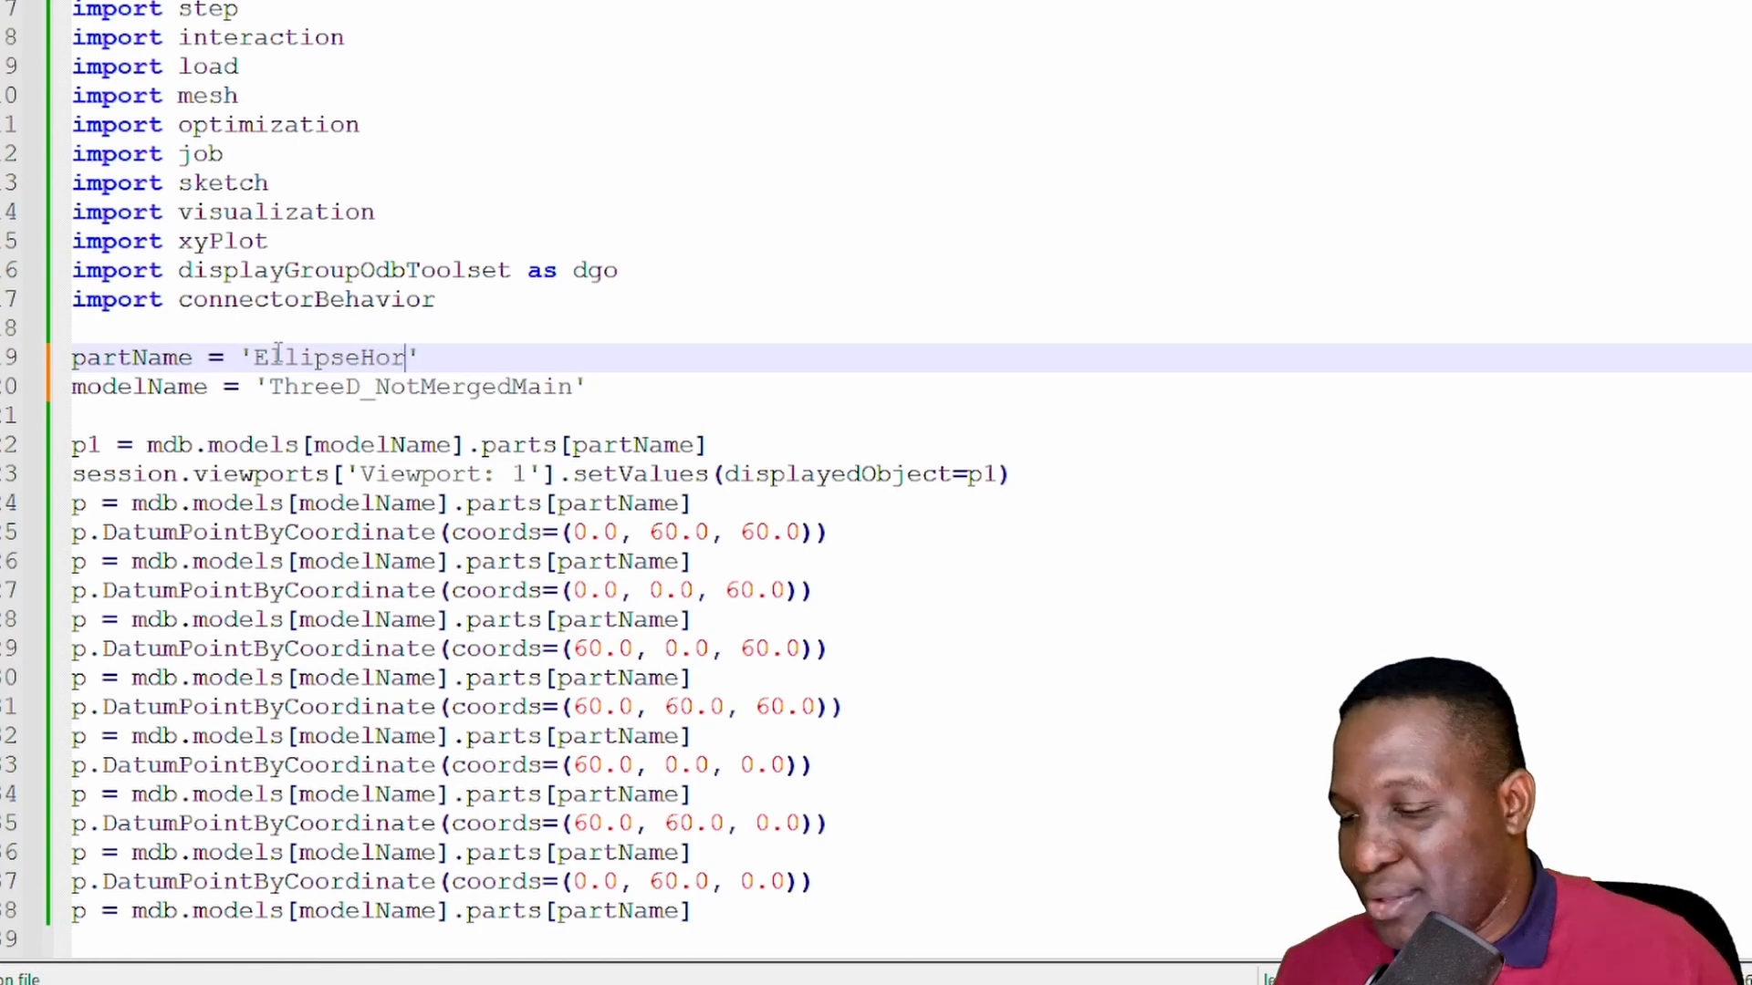
key(ctrl+a)
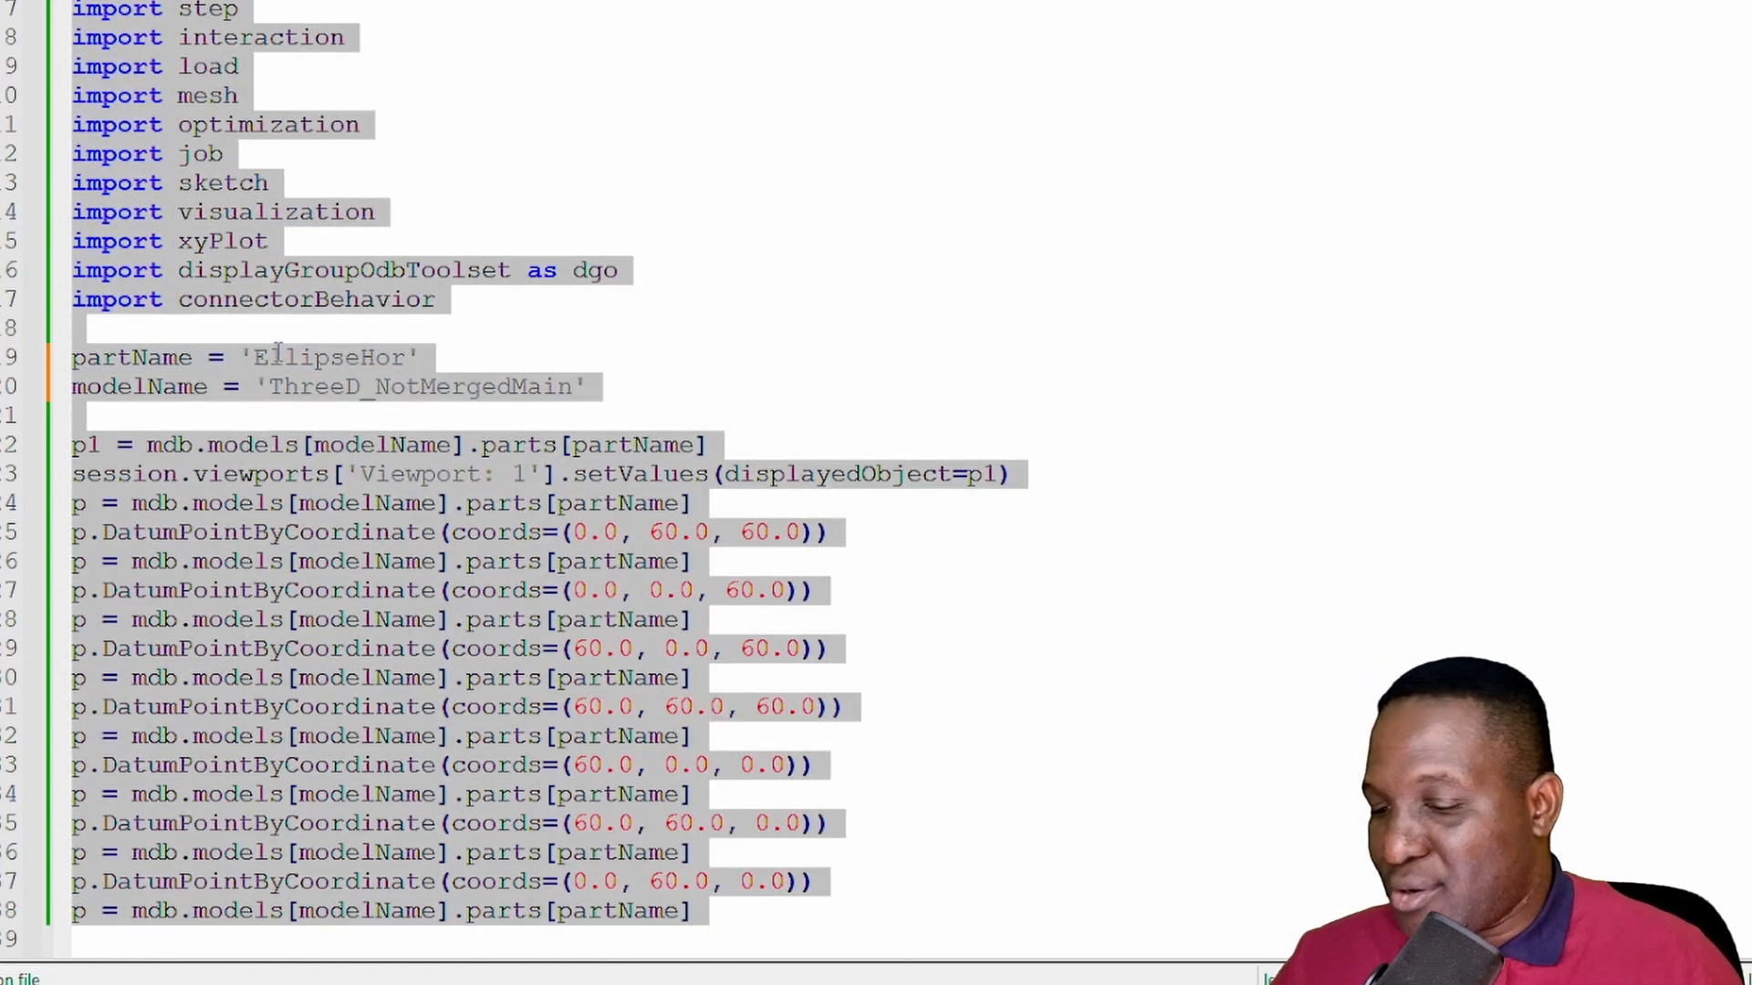
key(alt+Tab)
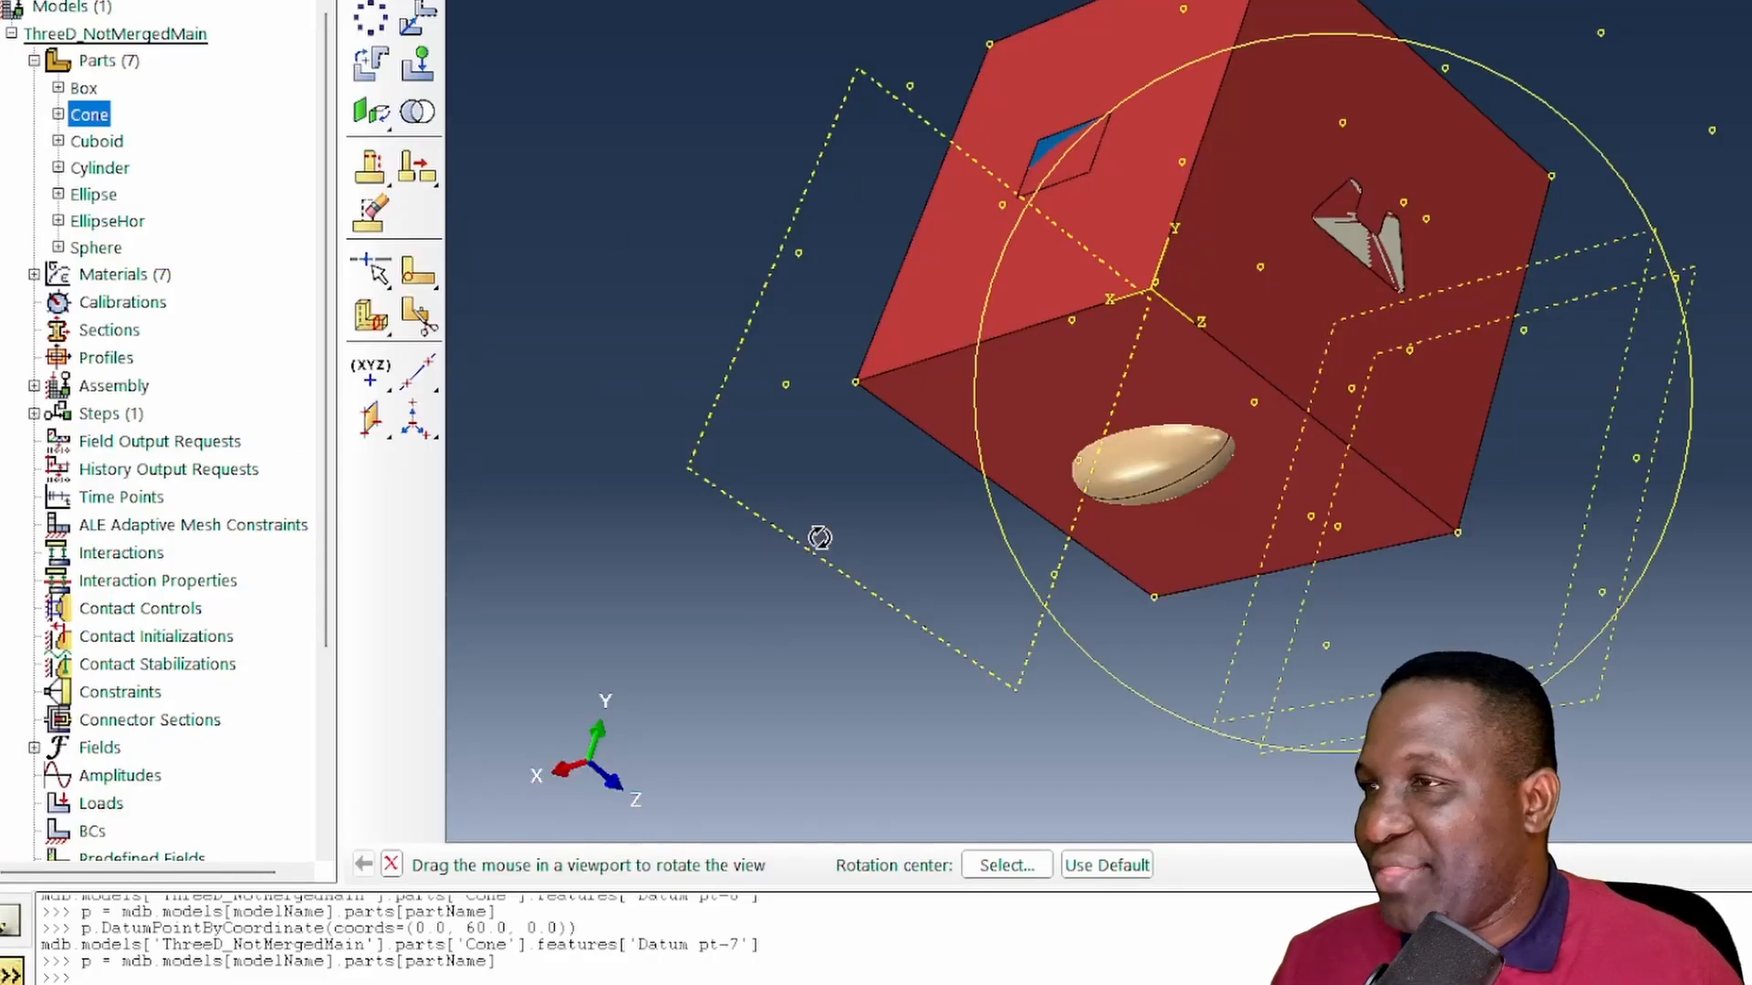
double_click(107, 221)
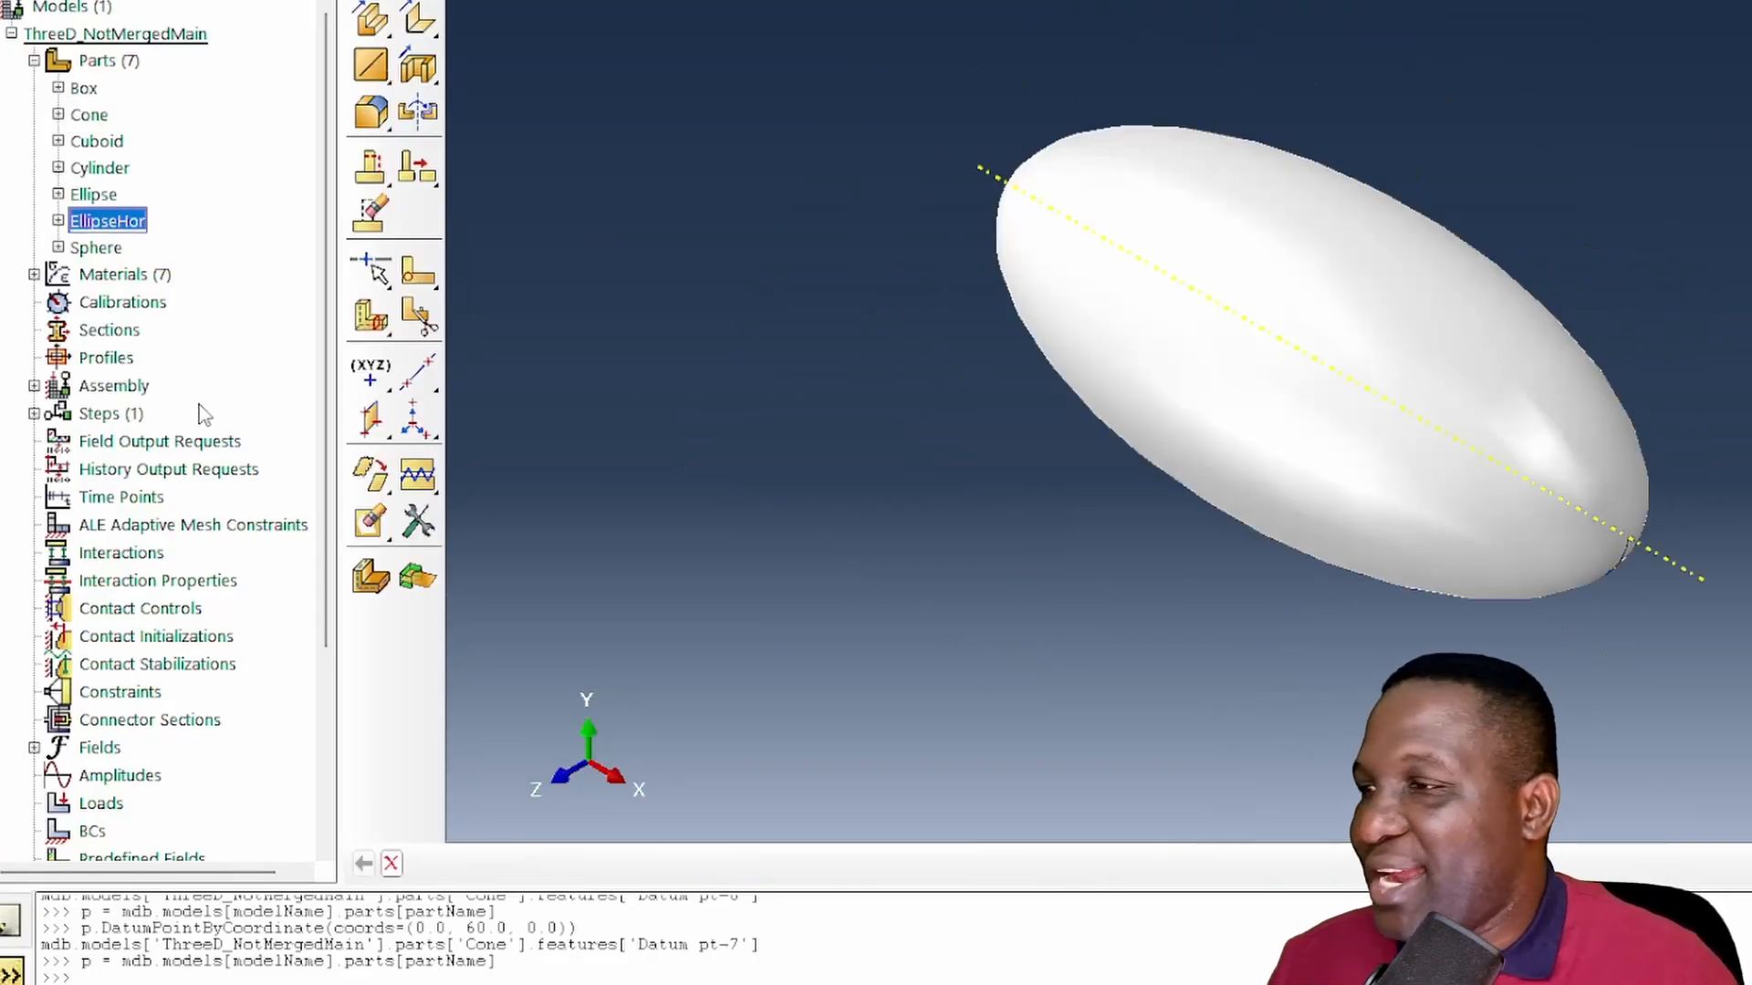
click(120, 978)
key(ctrl+v)
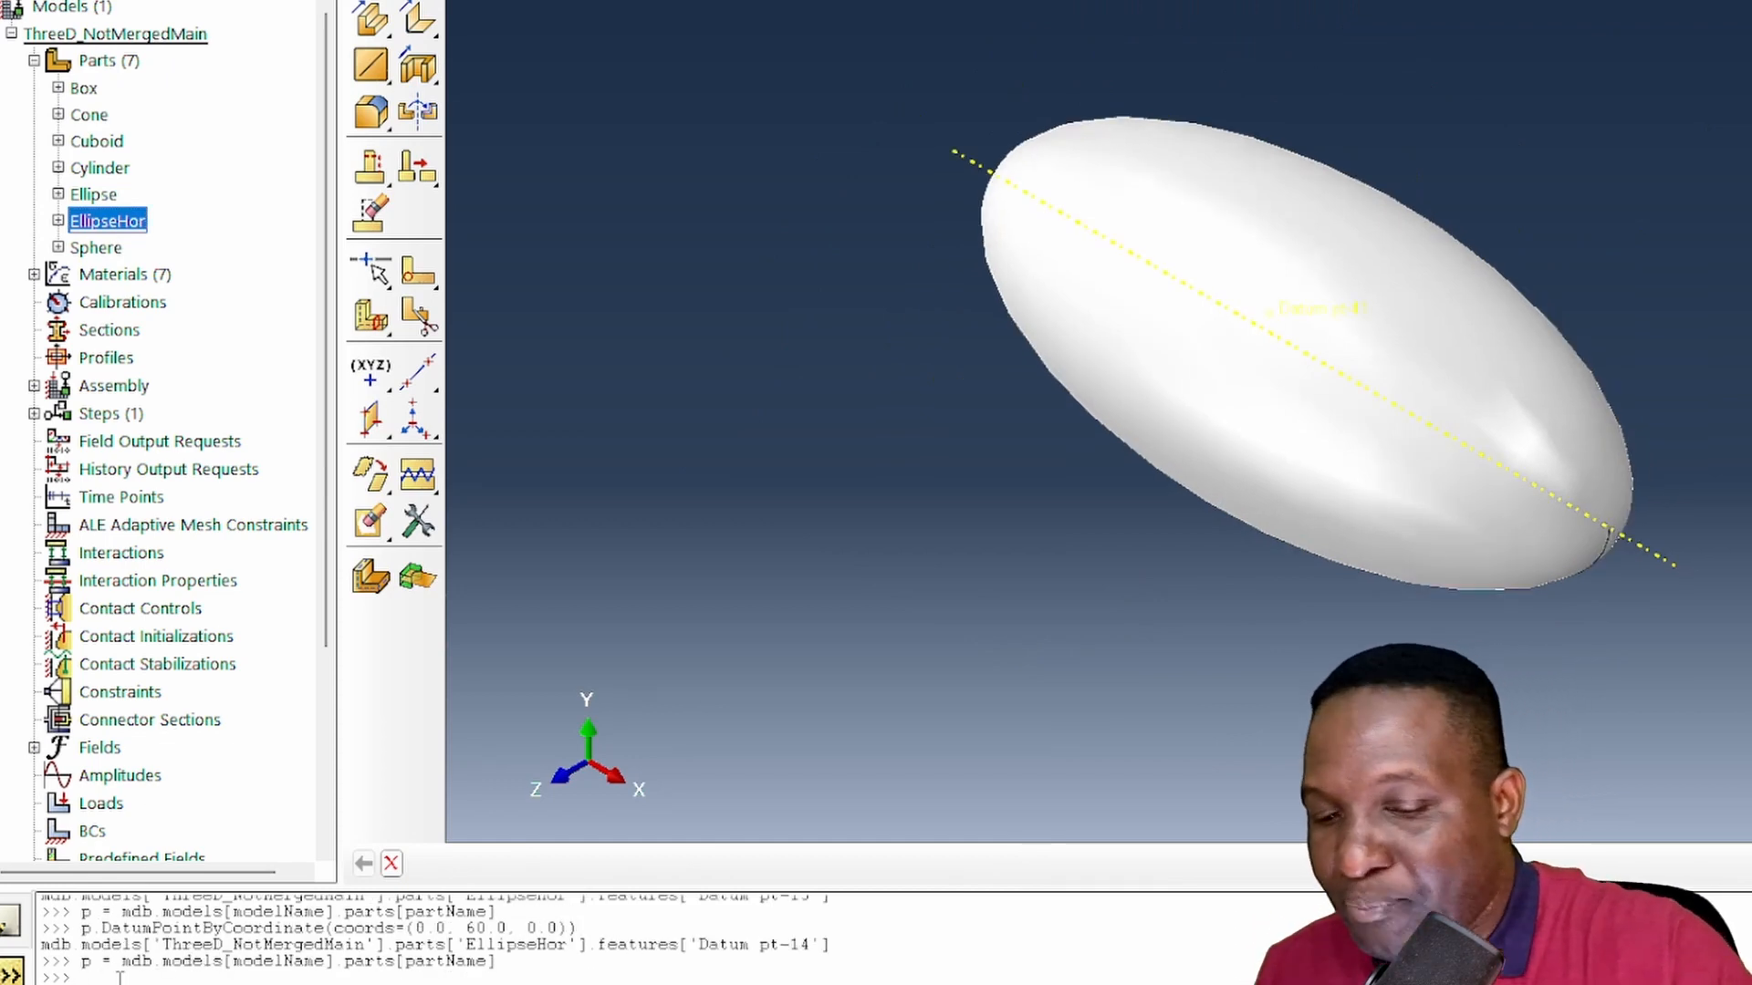
key(Return)
scroll(1177, 604, down, 6)
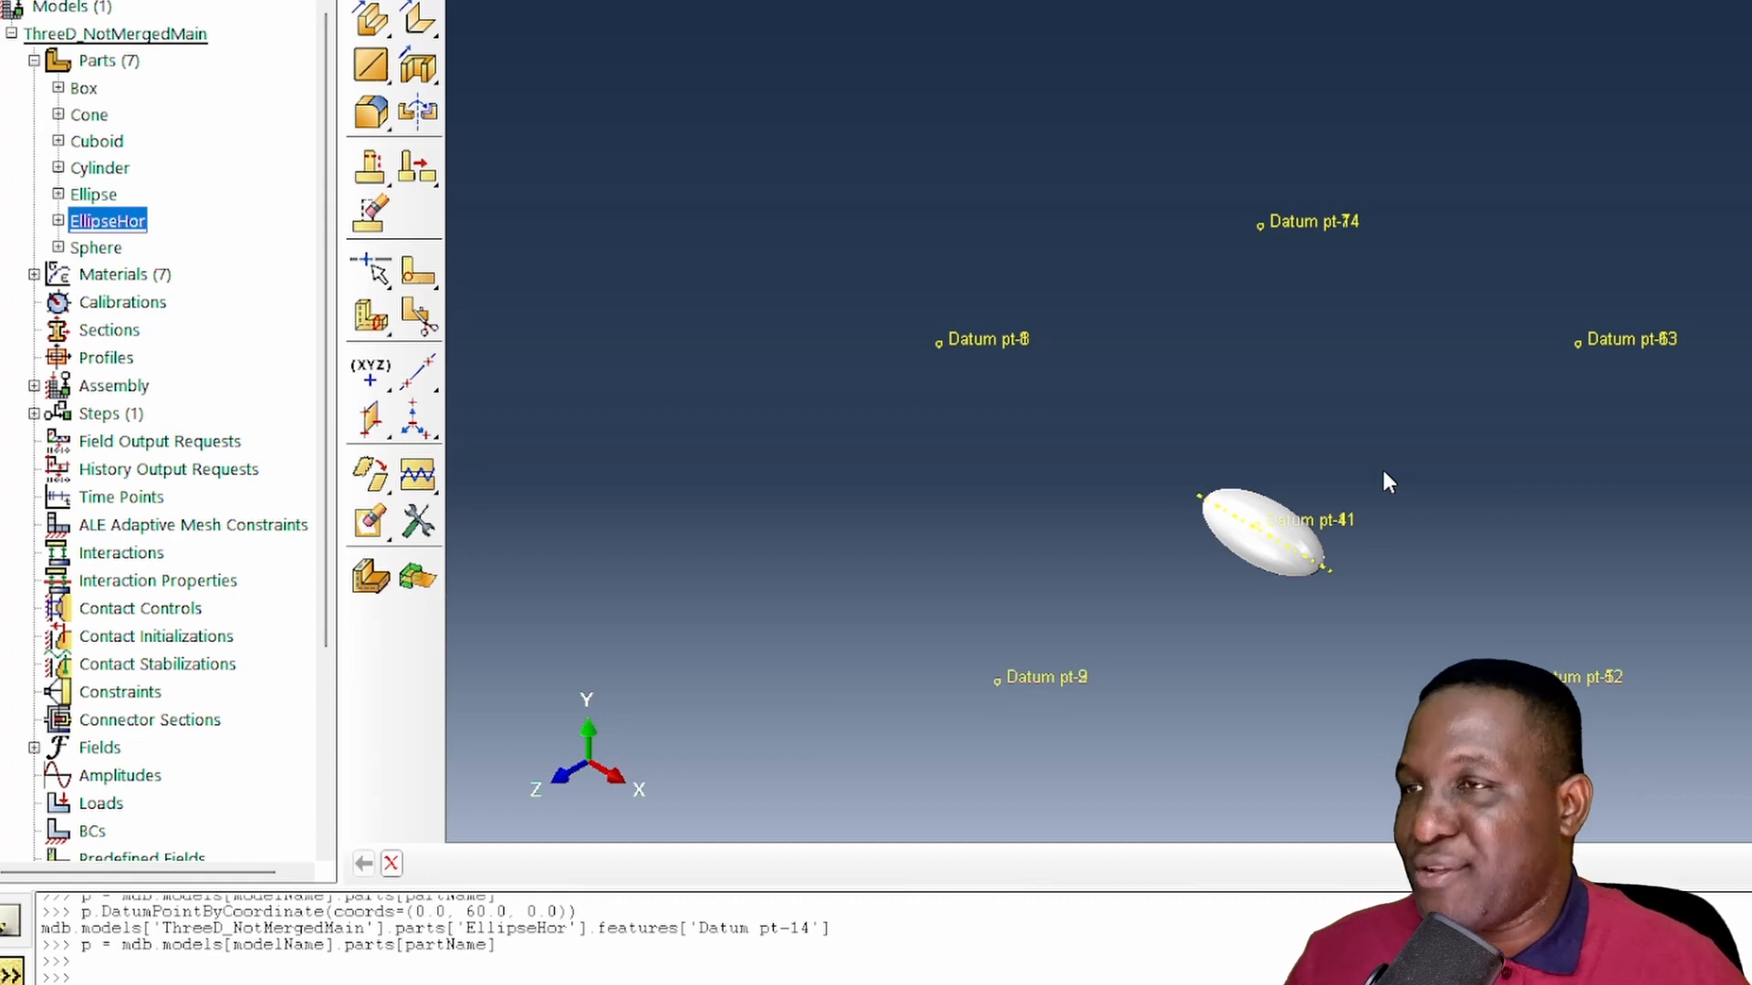
- Return to the Assembly module and examine where the horizontal ellipse protrudes from the cube
click(531, 3)
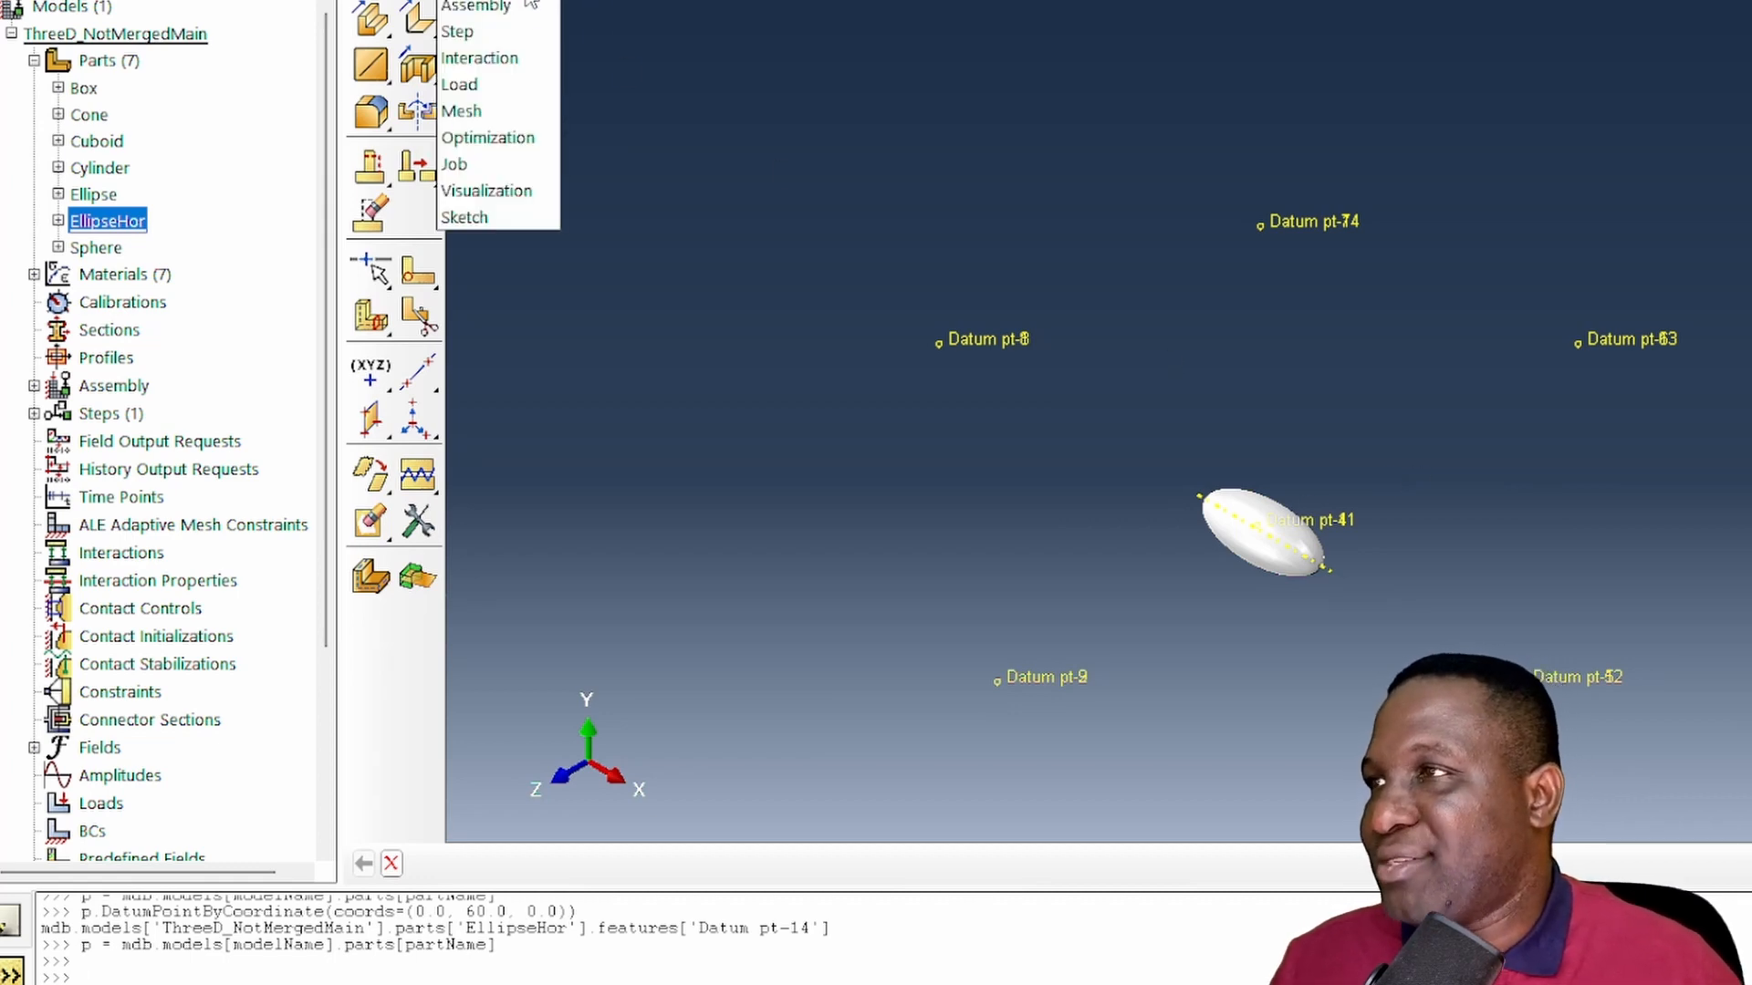
click(511, 7)
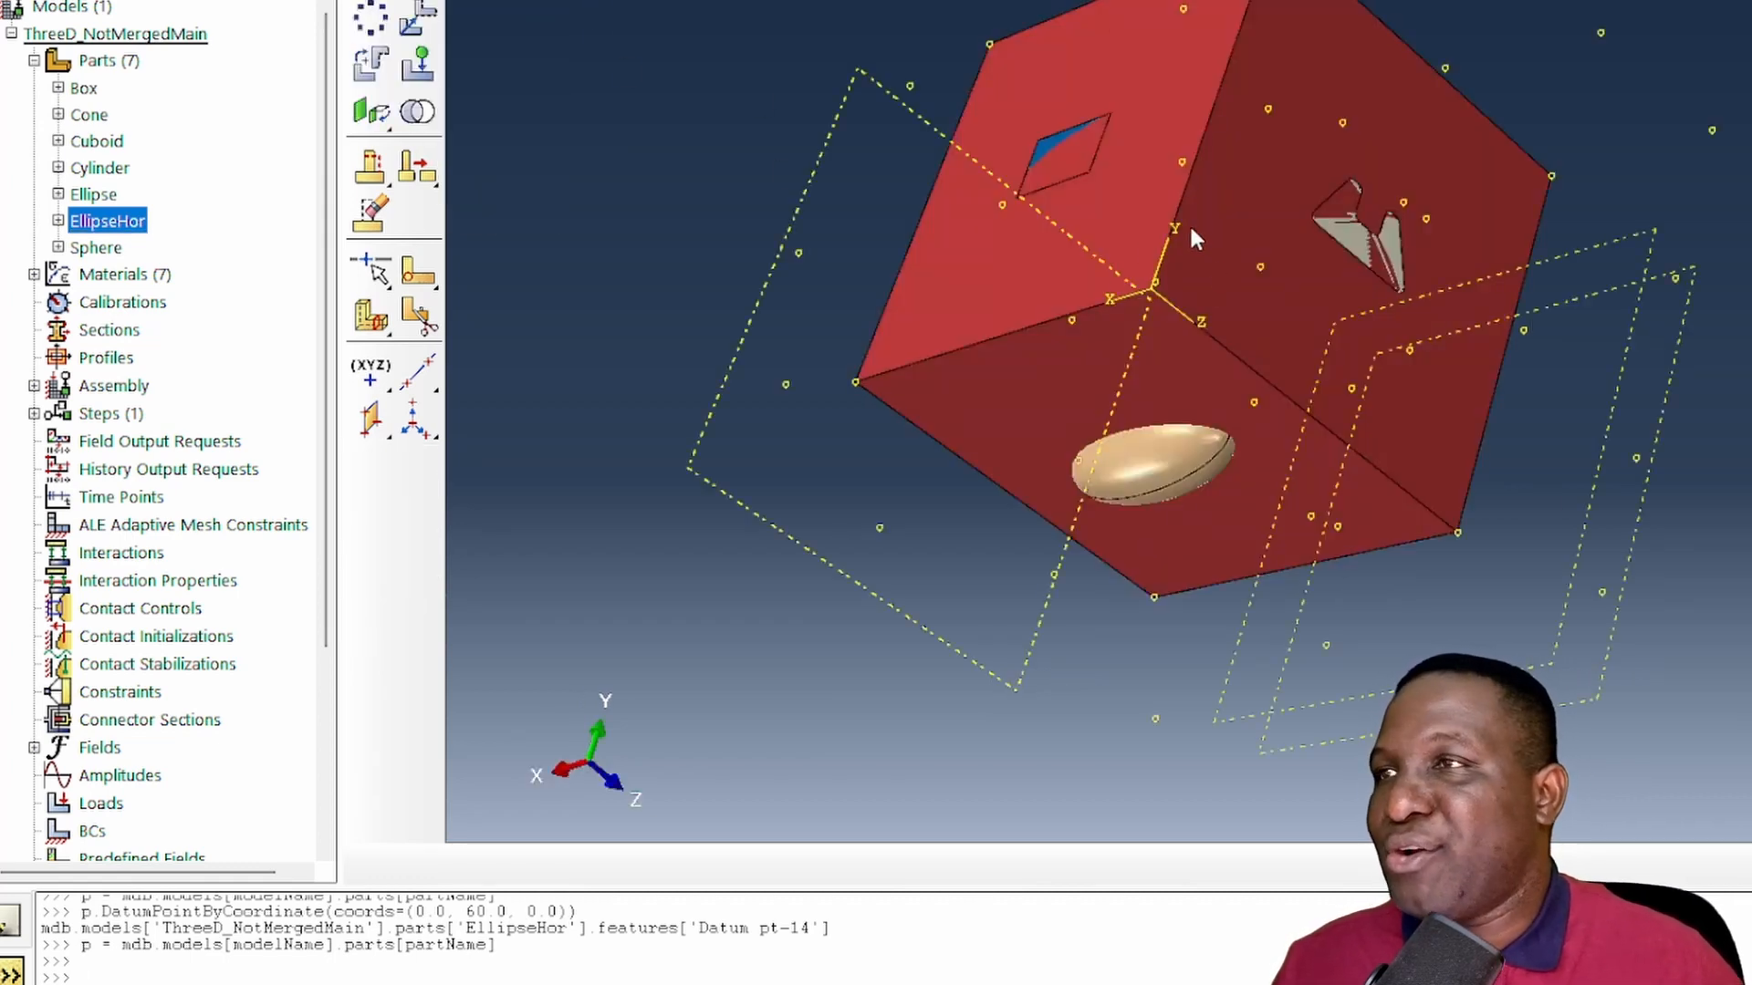
key(F3)
drag(1193, 242, 1275, 624)
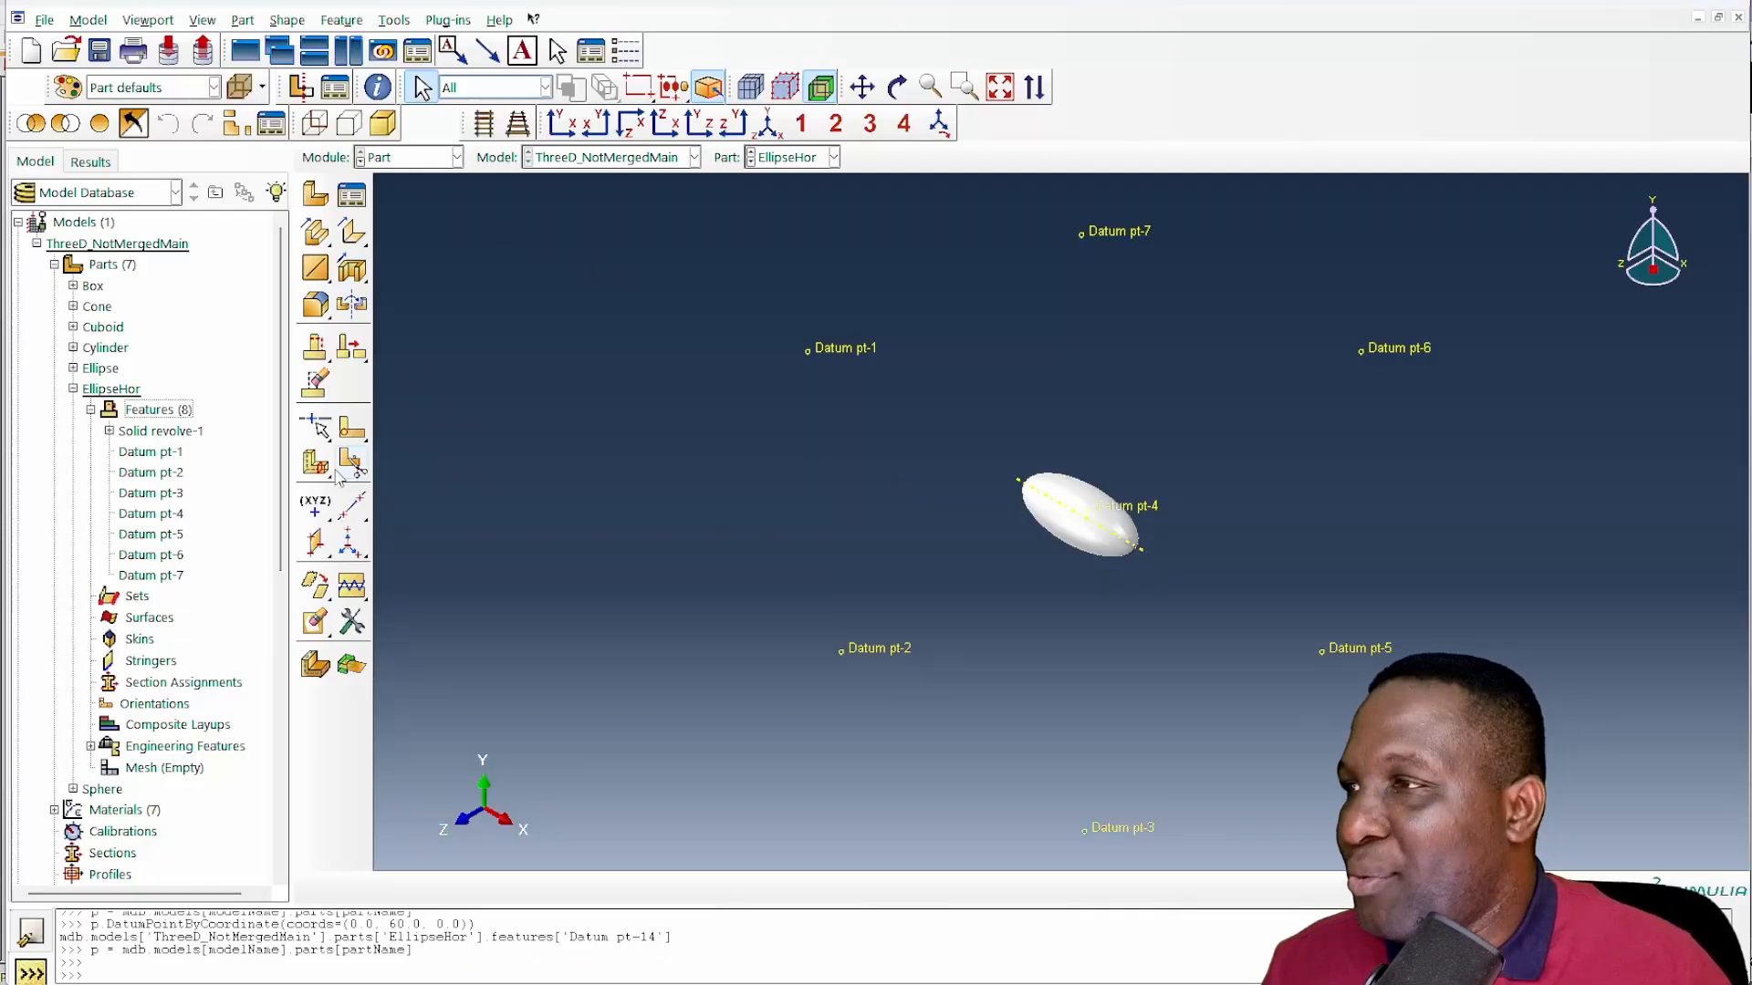
- On EllipseHor, create a datum plane through Datum pt-4, pt-3 and pt-2, and a datum axis through Datum pt-4 and pt-3
click(315, 541)
click(1088, 508)
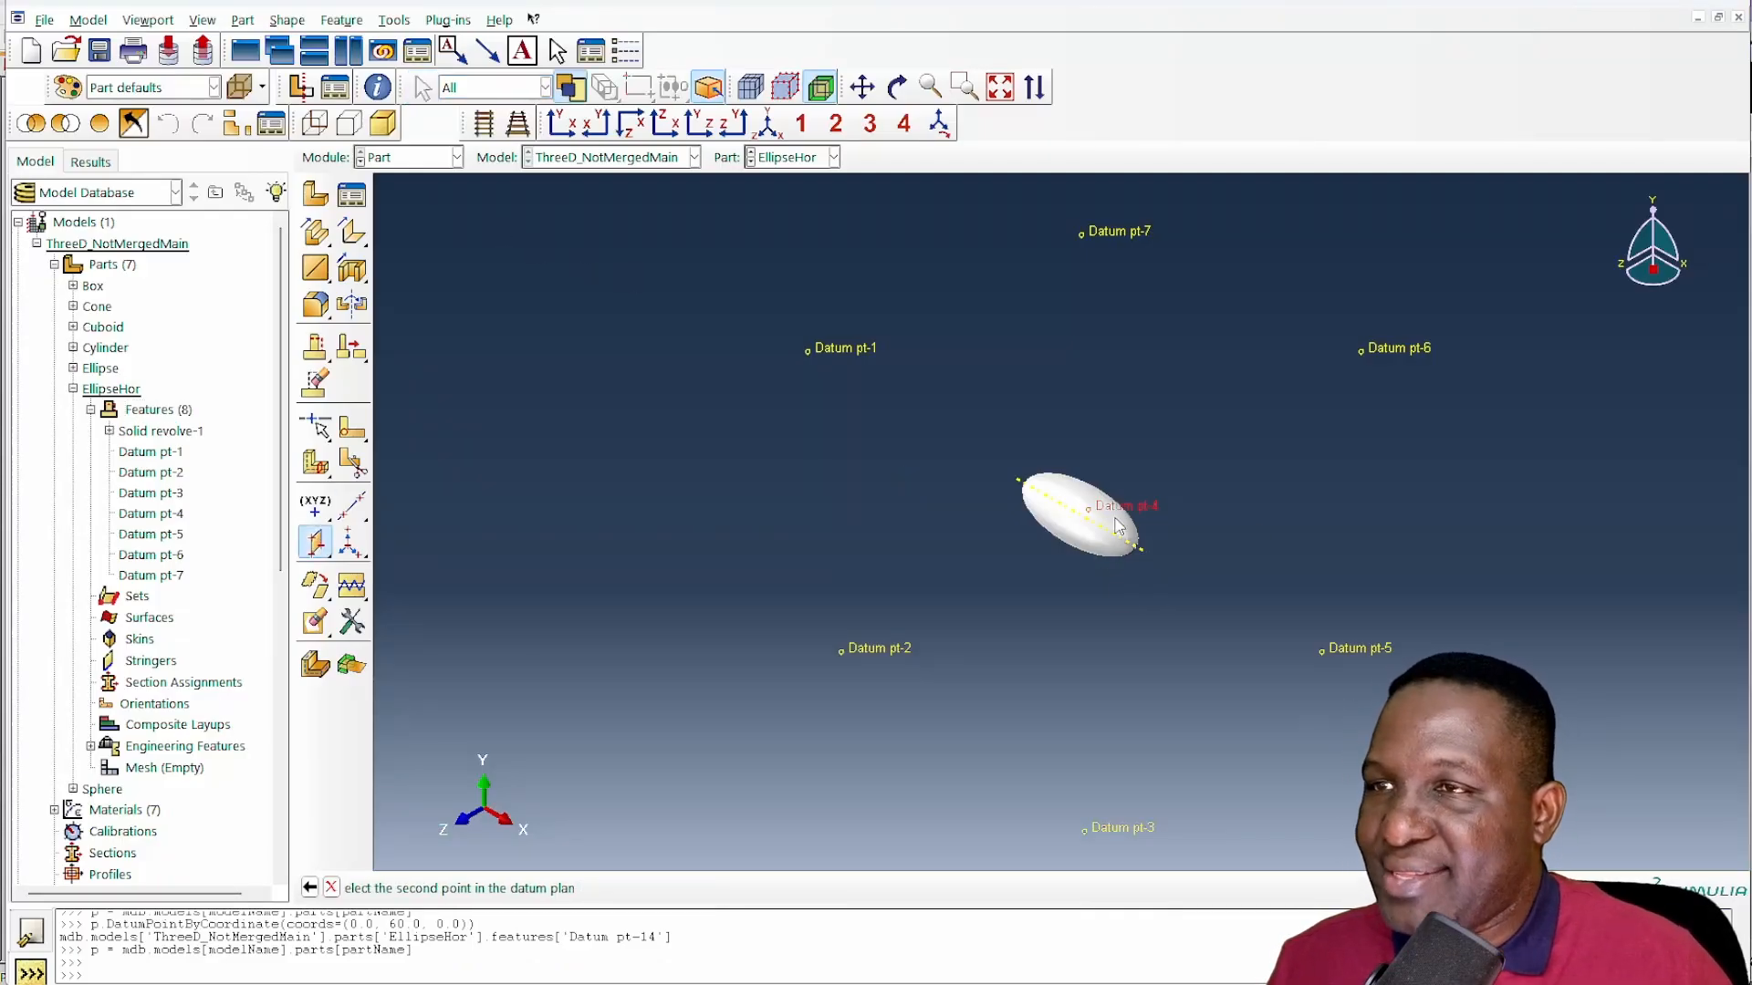
click(1084, 831)
click(841, 650)
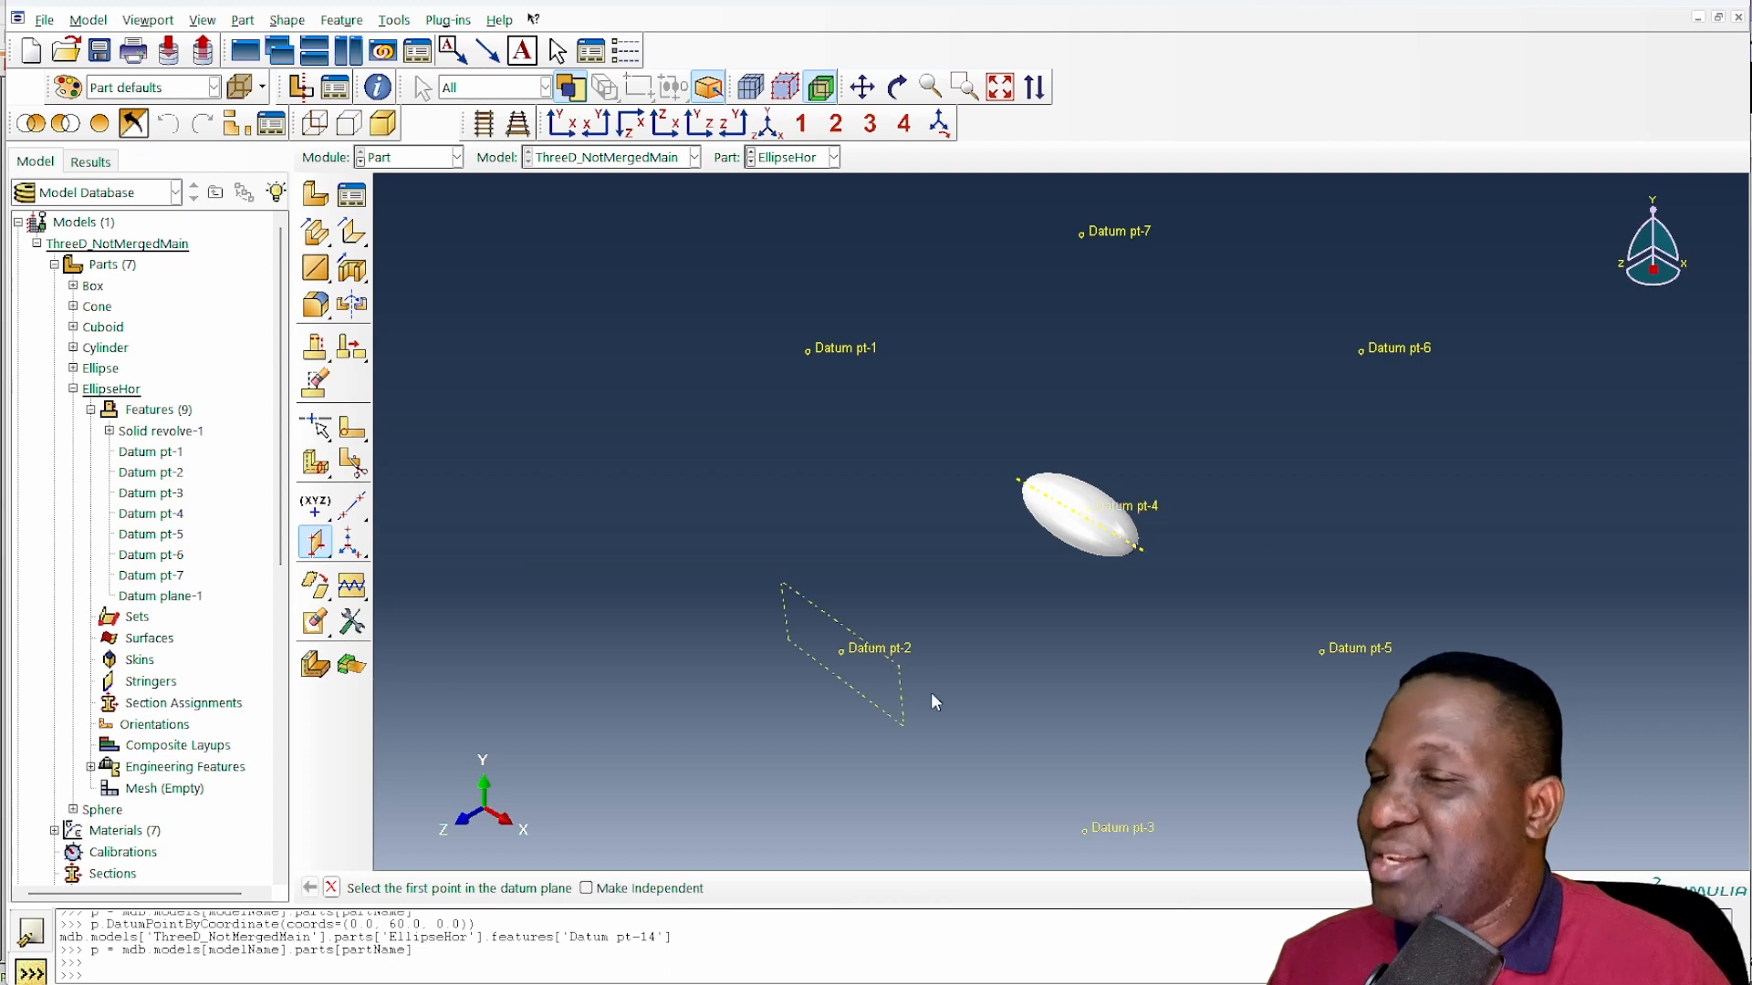
click(352, 505)
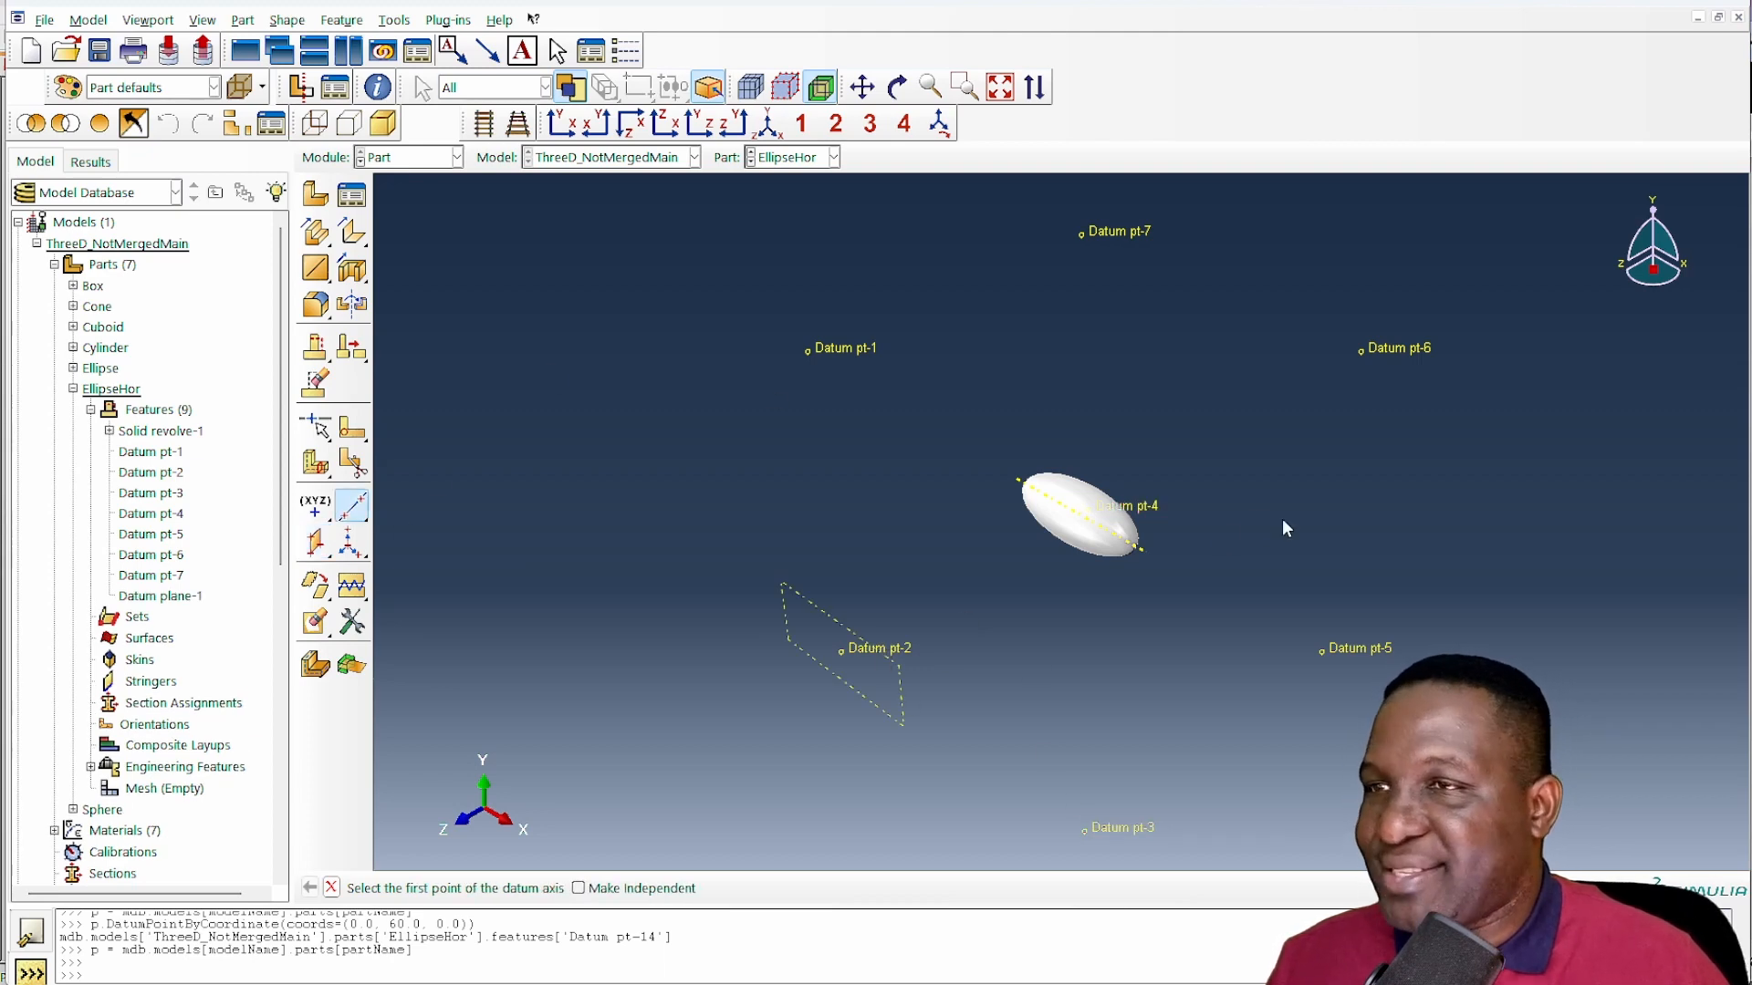
click(1124, 513)
click(1112, 829)
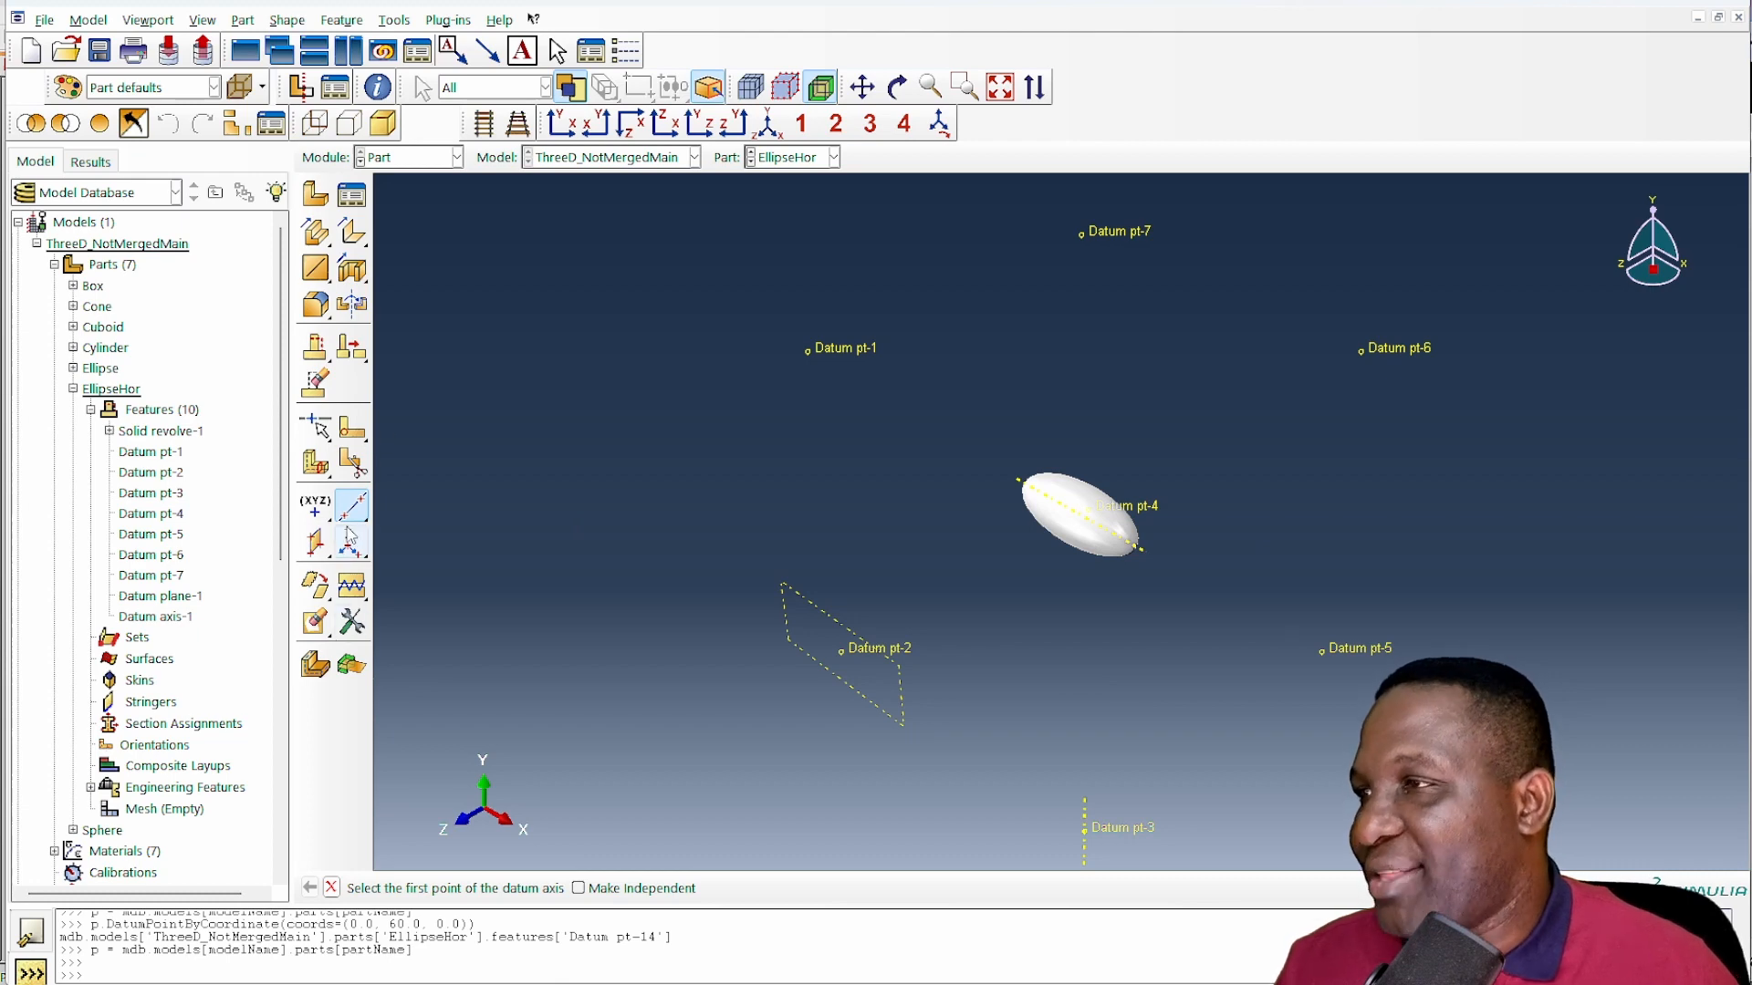
- Start an extruded cut sketch on EllipseHor's datum plane at Datum pt-2, with the axis at Datum pt-3 vertical and on the right
click(354, 272)
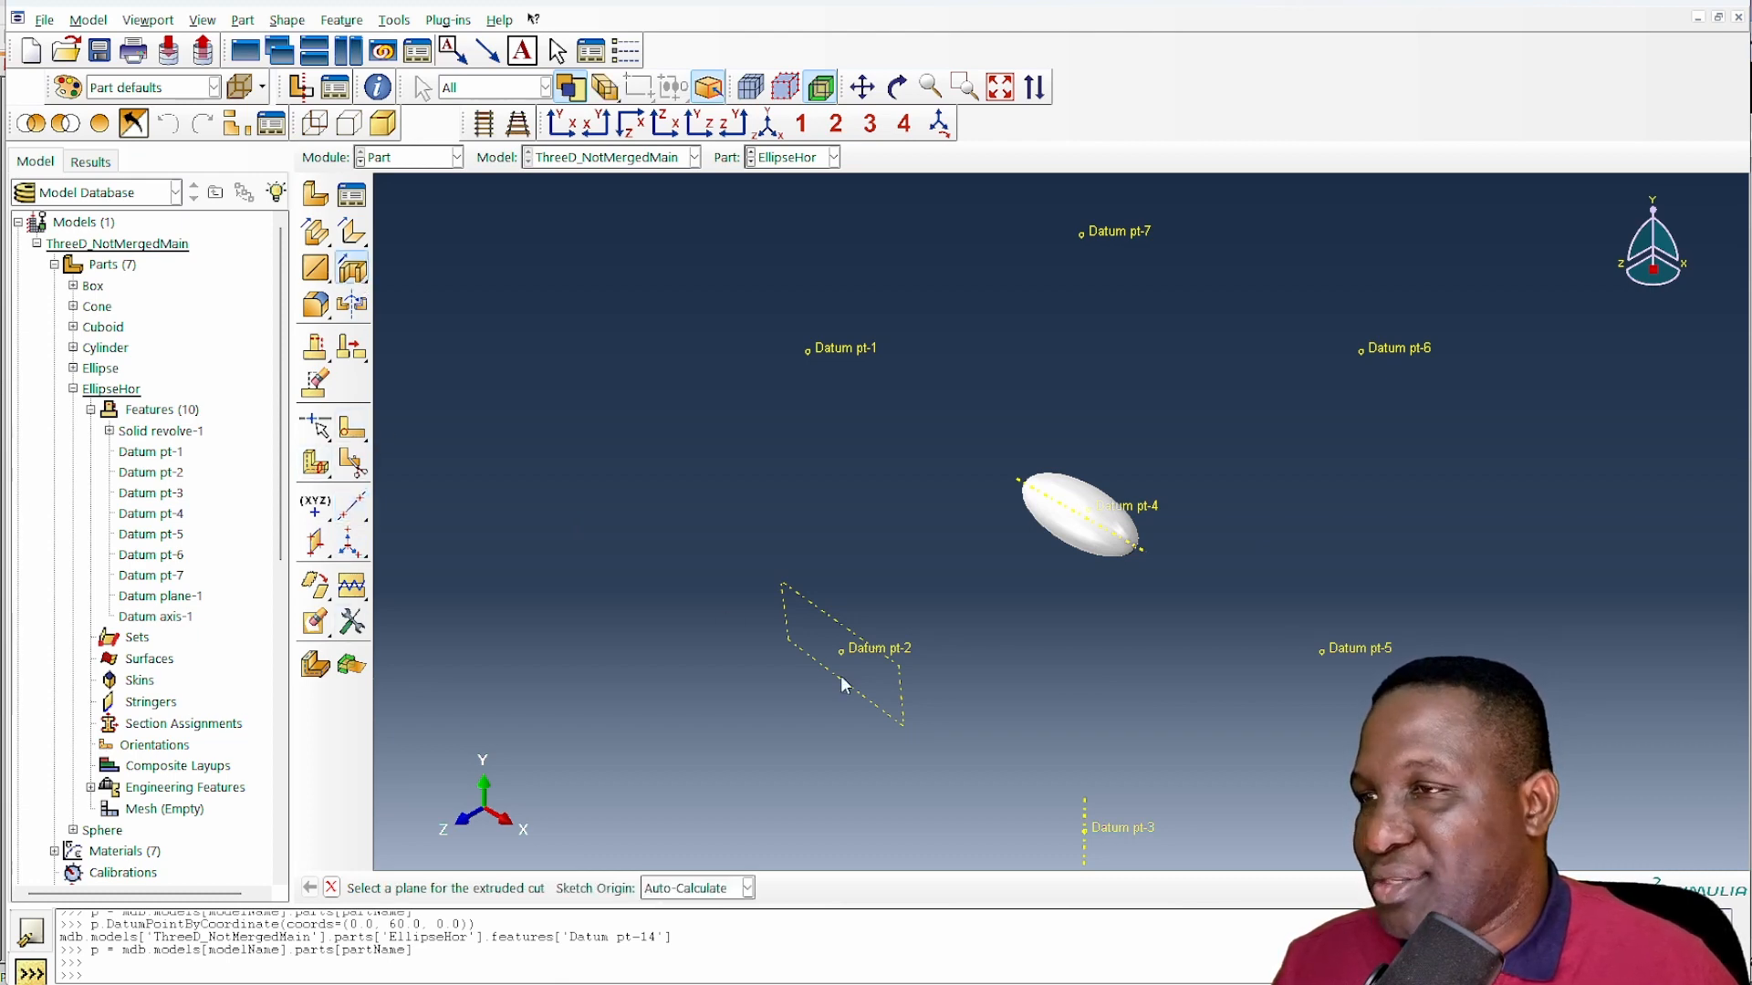
click(820, 614)
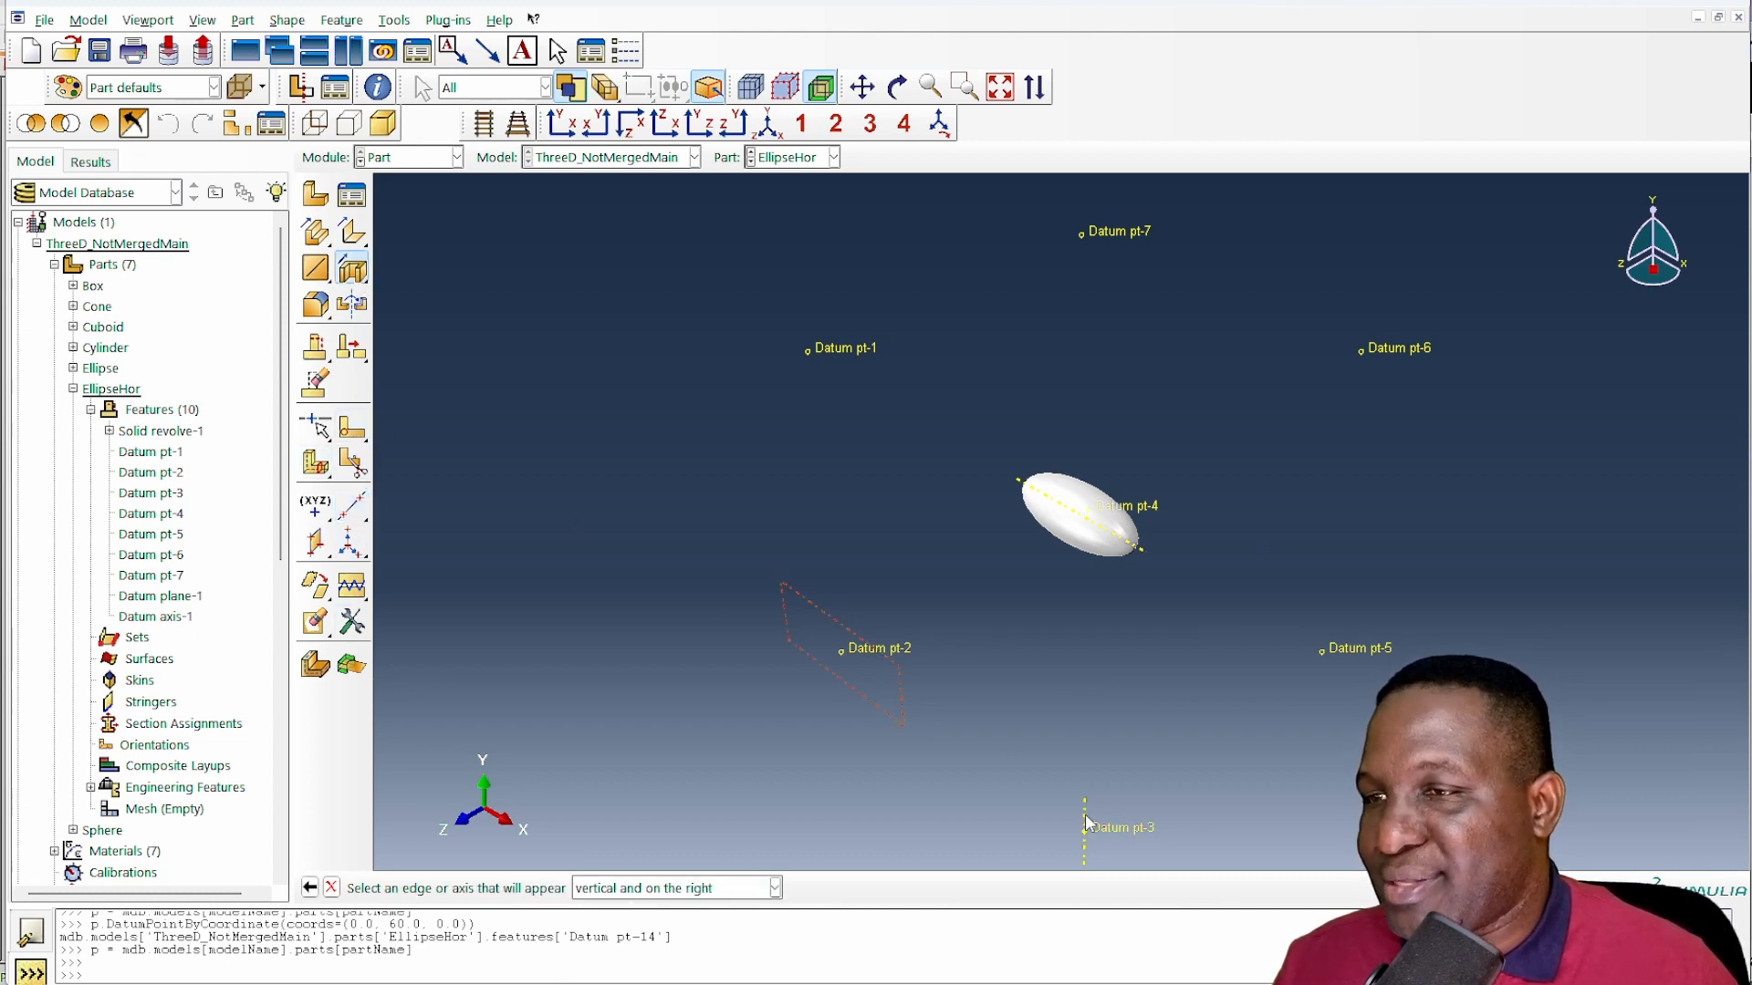
click(1086, 822)
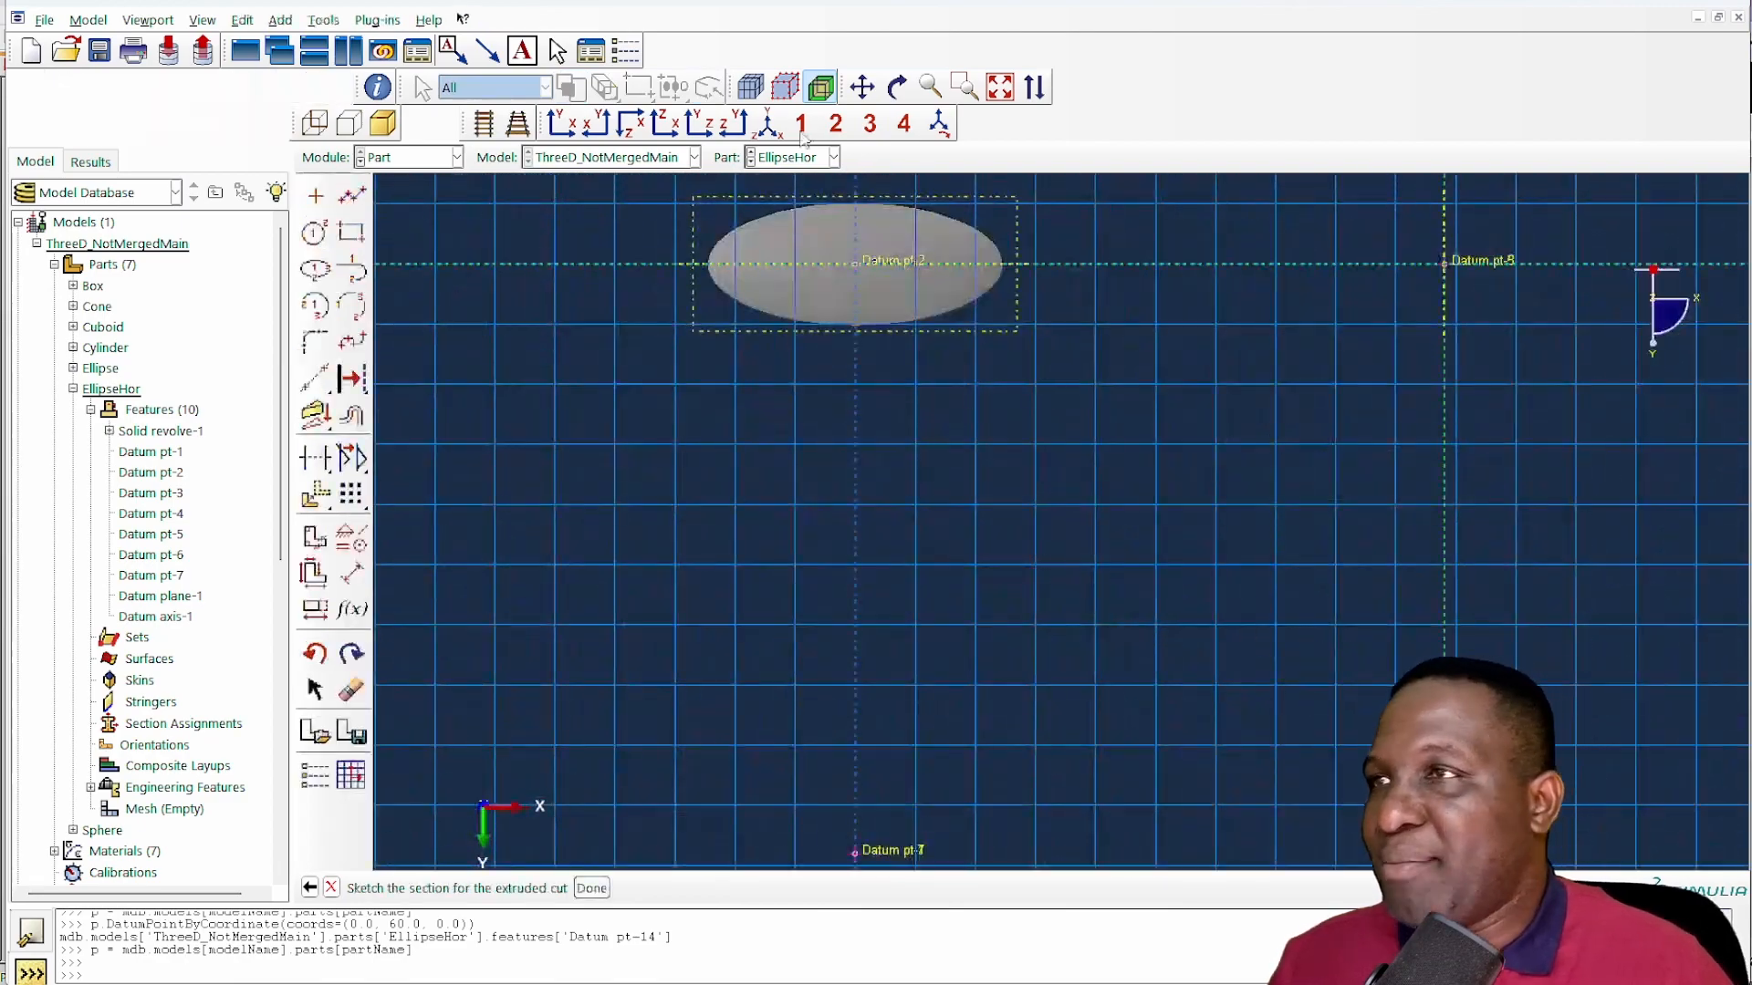
- Sketch two nested rectangles around the ellipse section, with the inner one's lower edge along the horizontal line through Datum pt-2
click(598, 128)
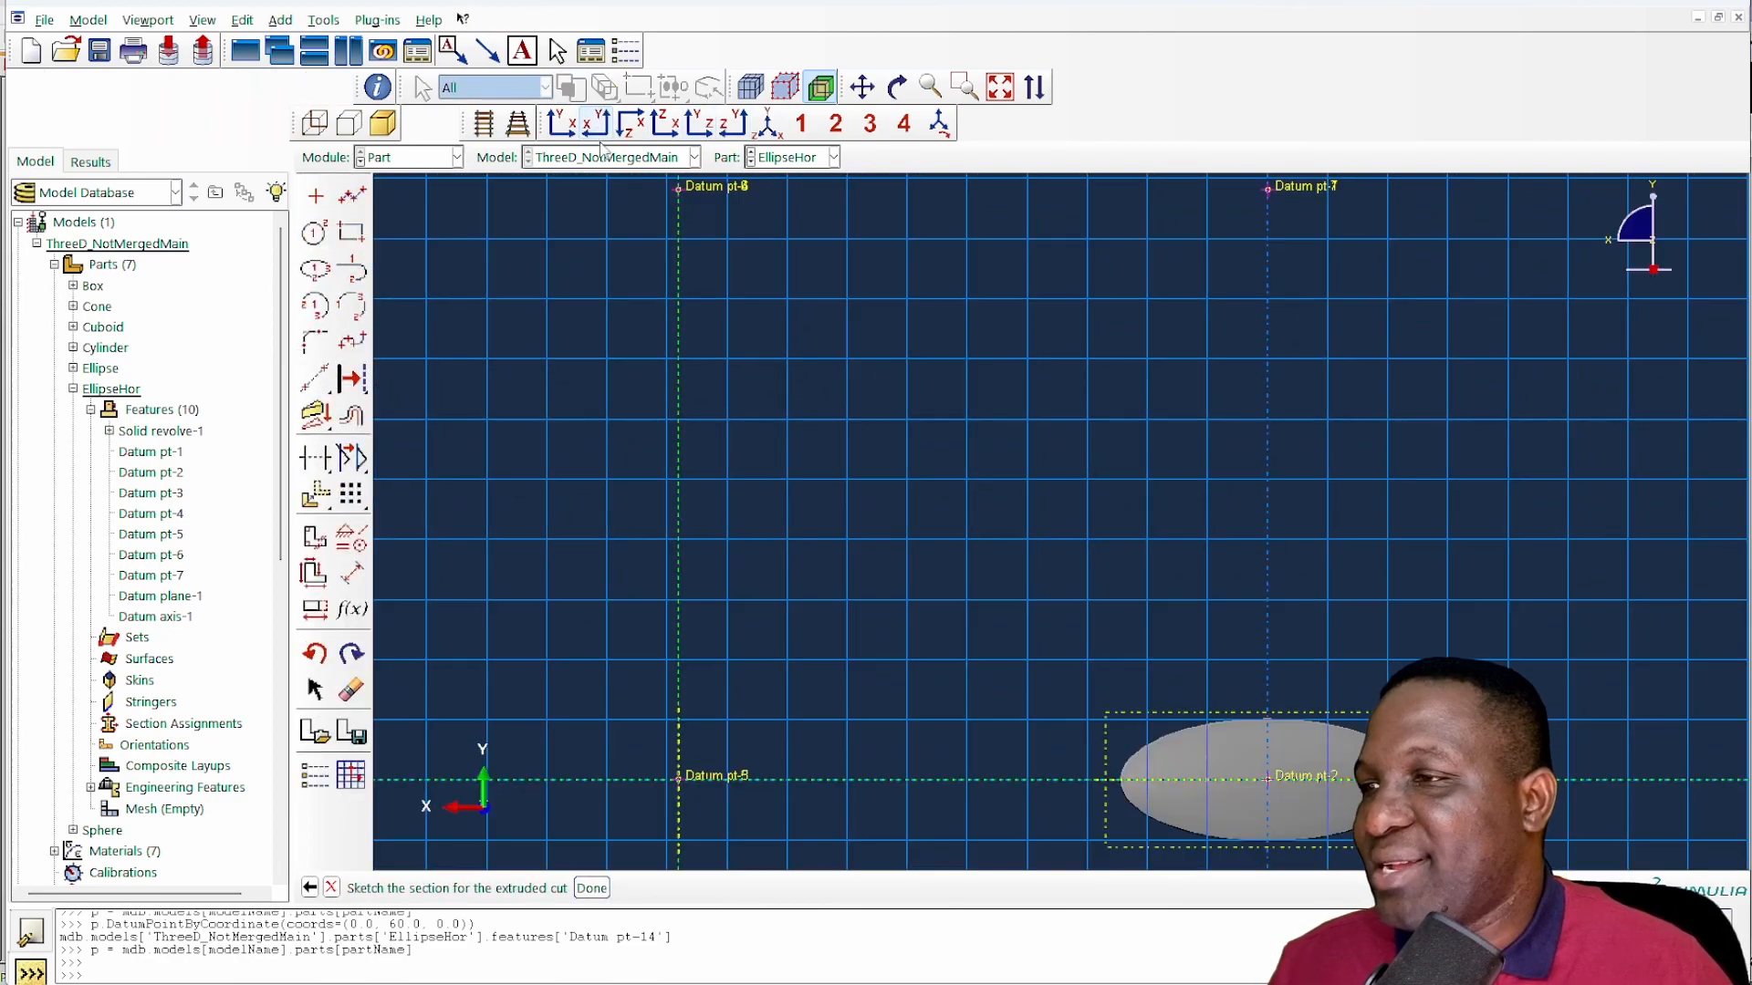
scroll(951, 590, down, 5)
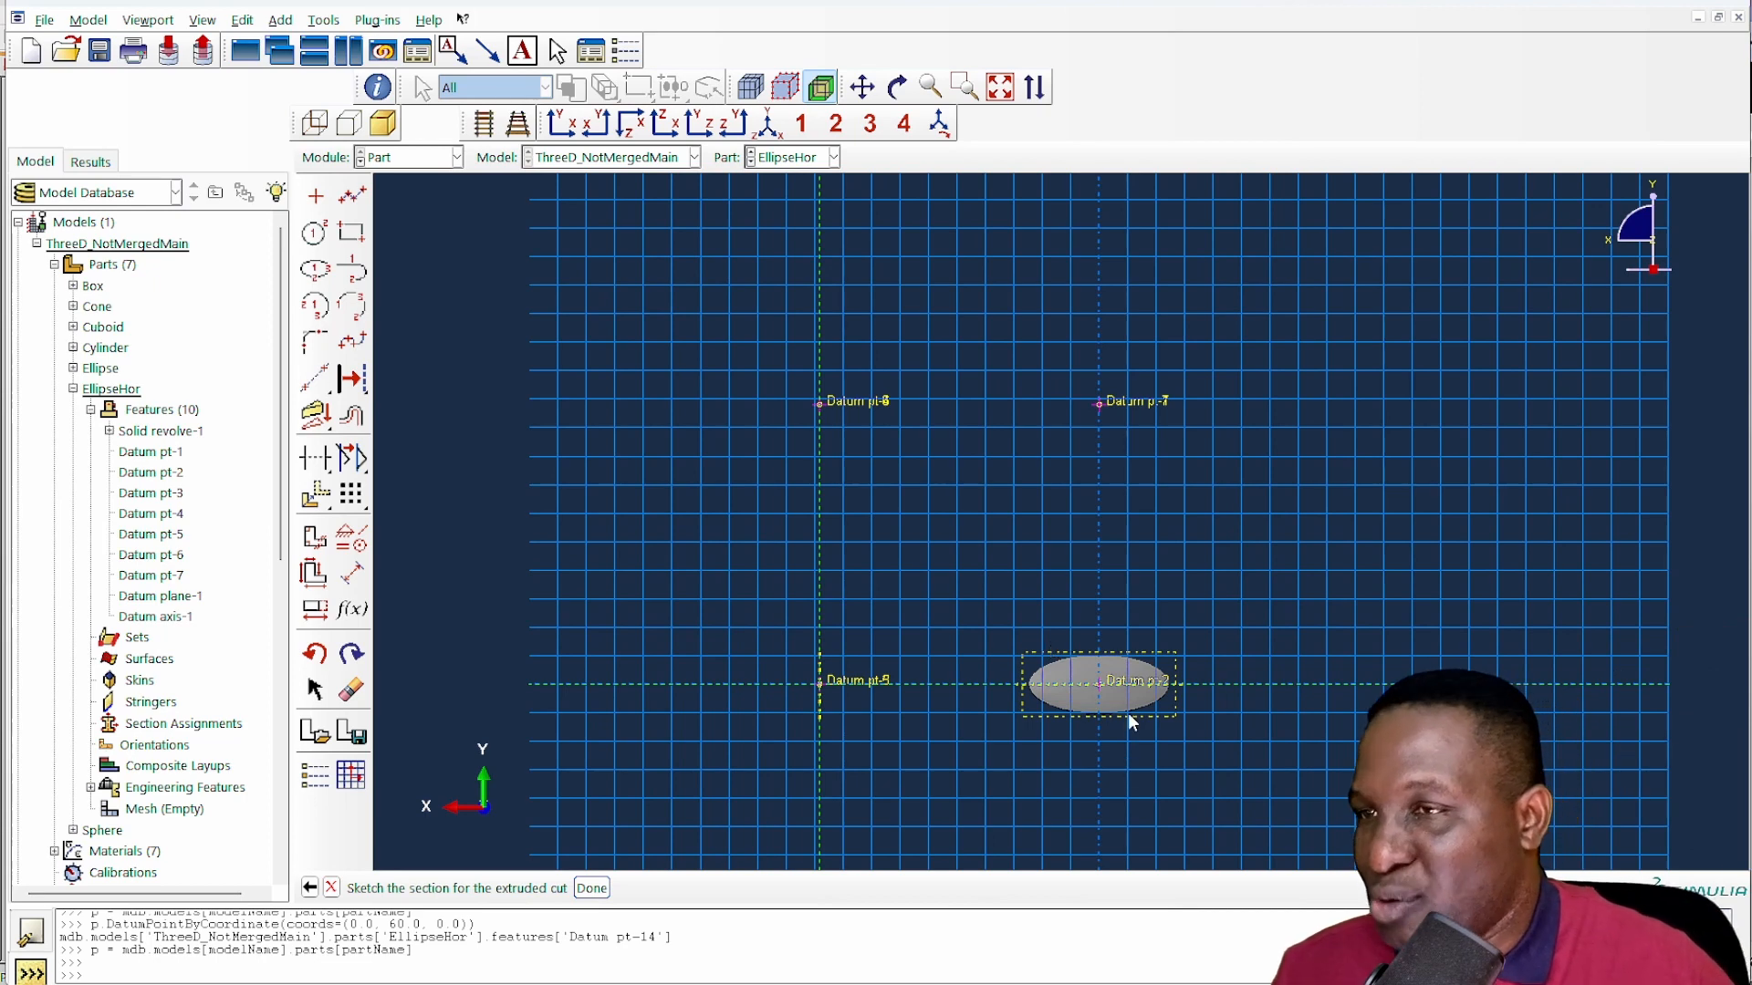
click(351, 232)
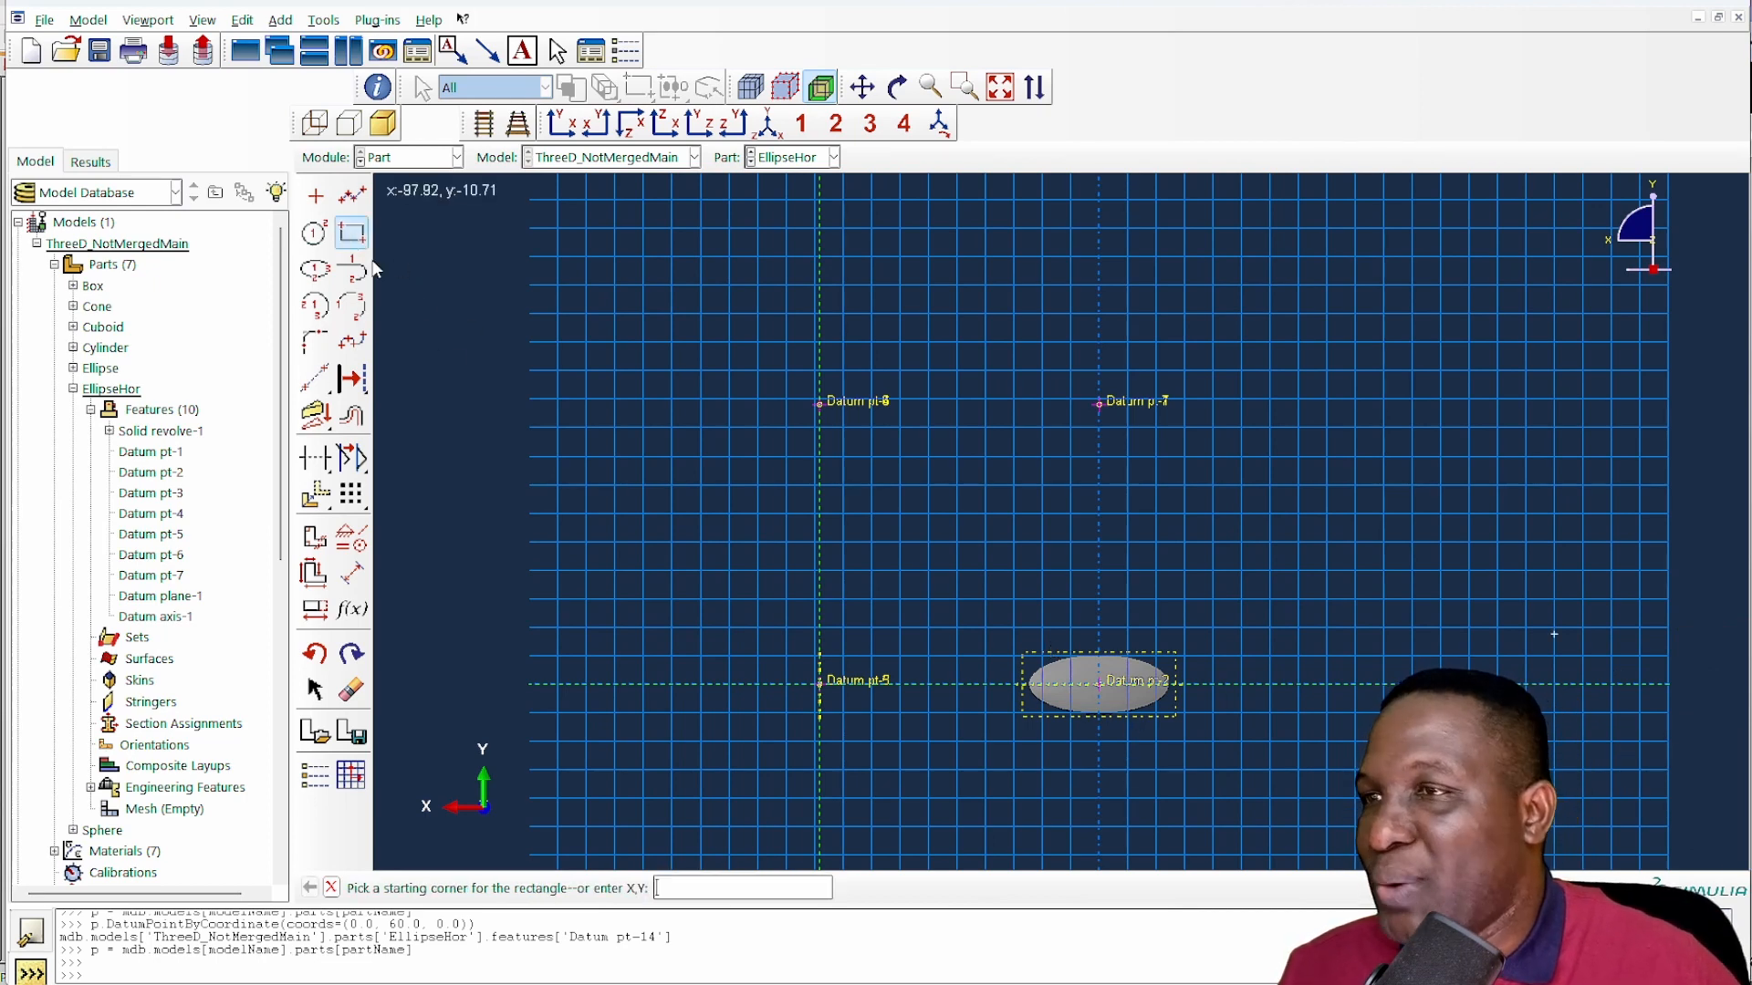
scroll(1000, 629, up, 3)
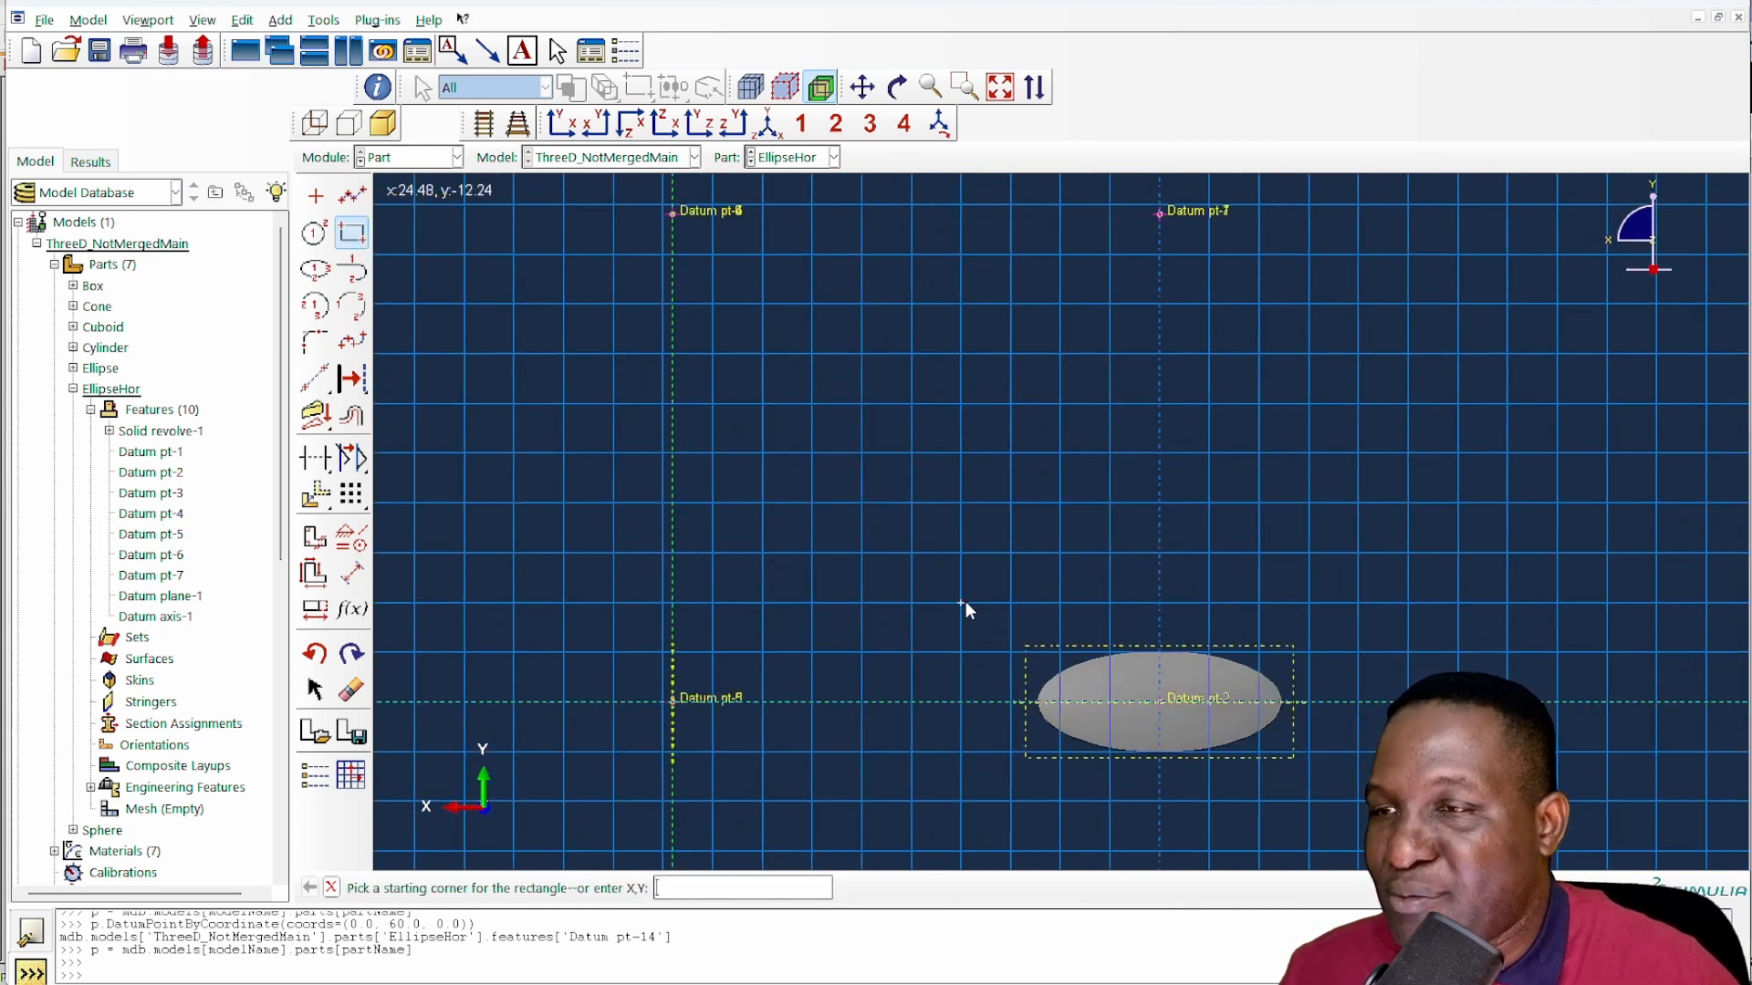
click(964, 602)
click(1408, 701)
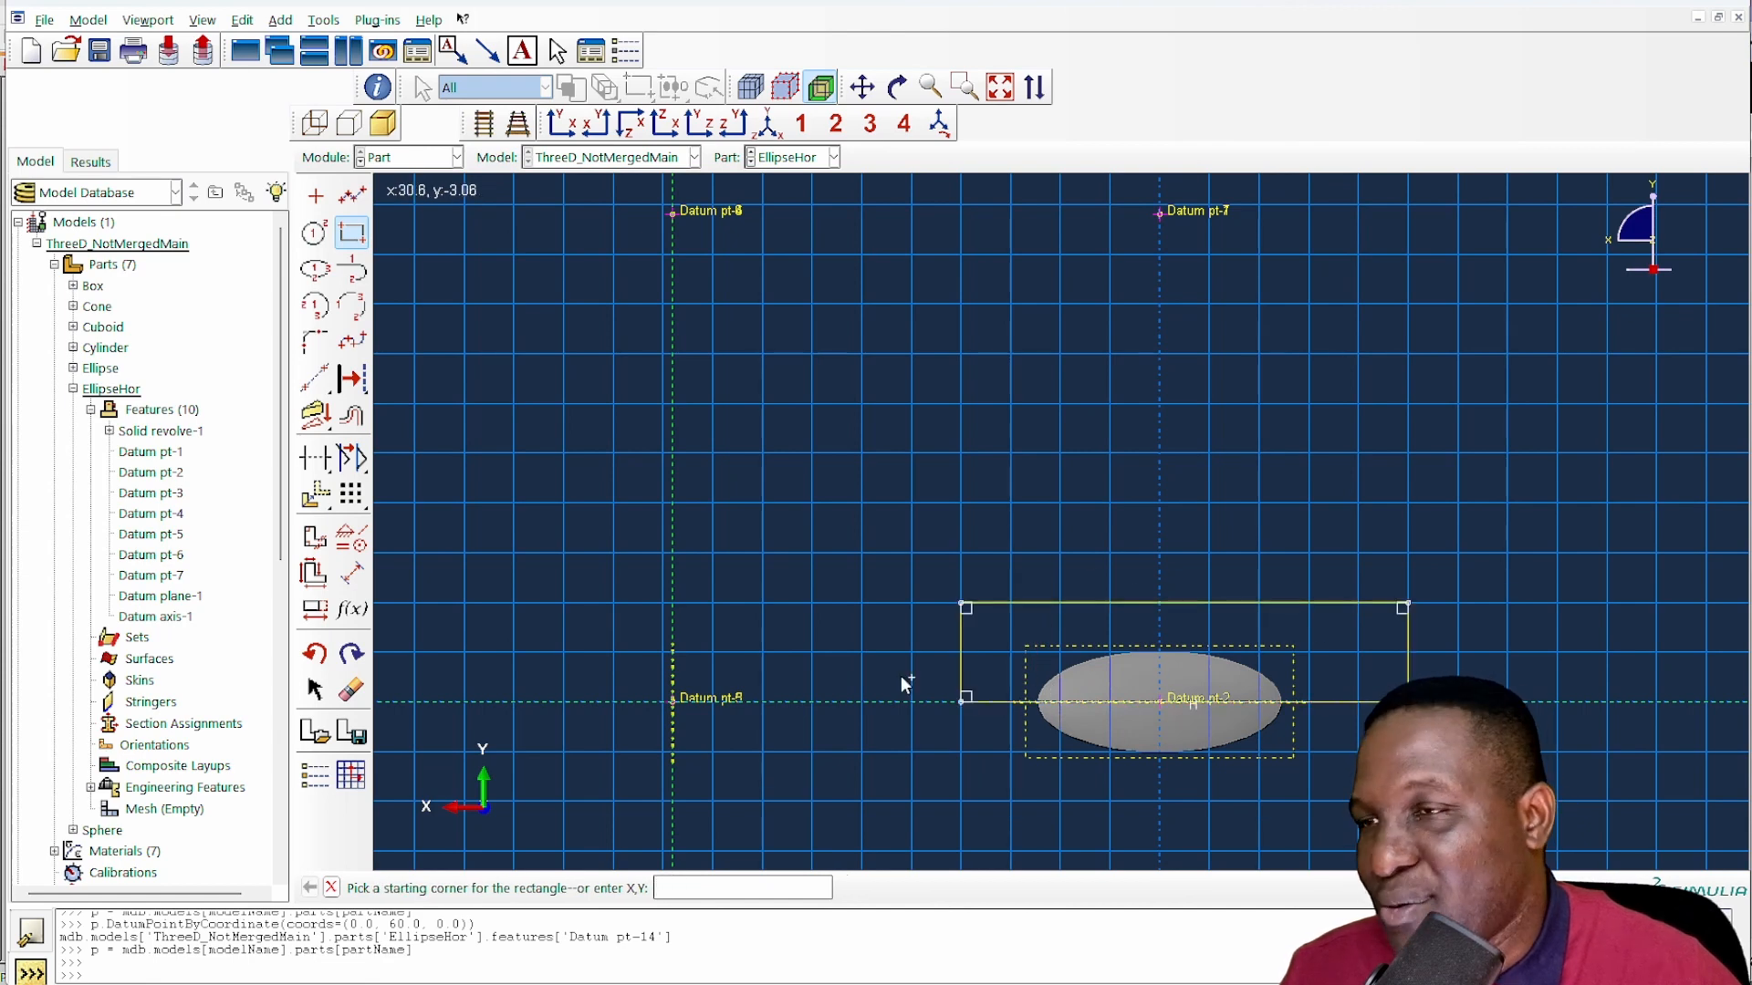
click(890, 543)
click(1469, 811)
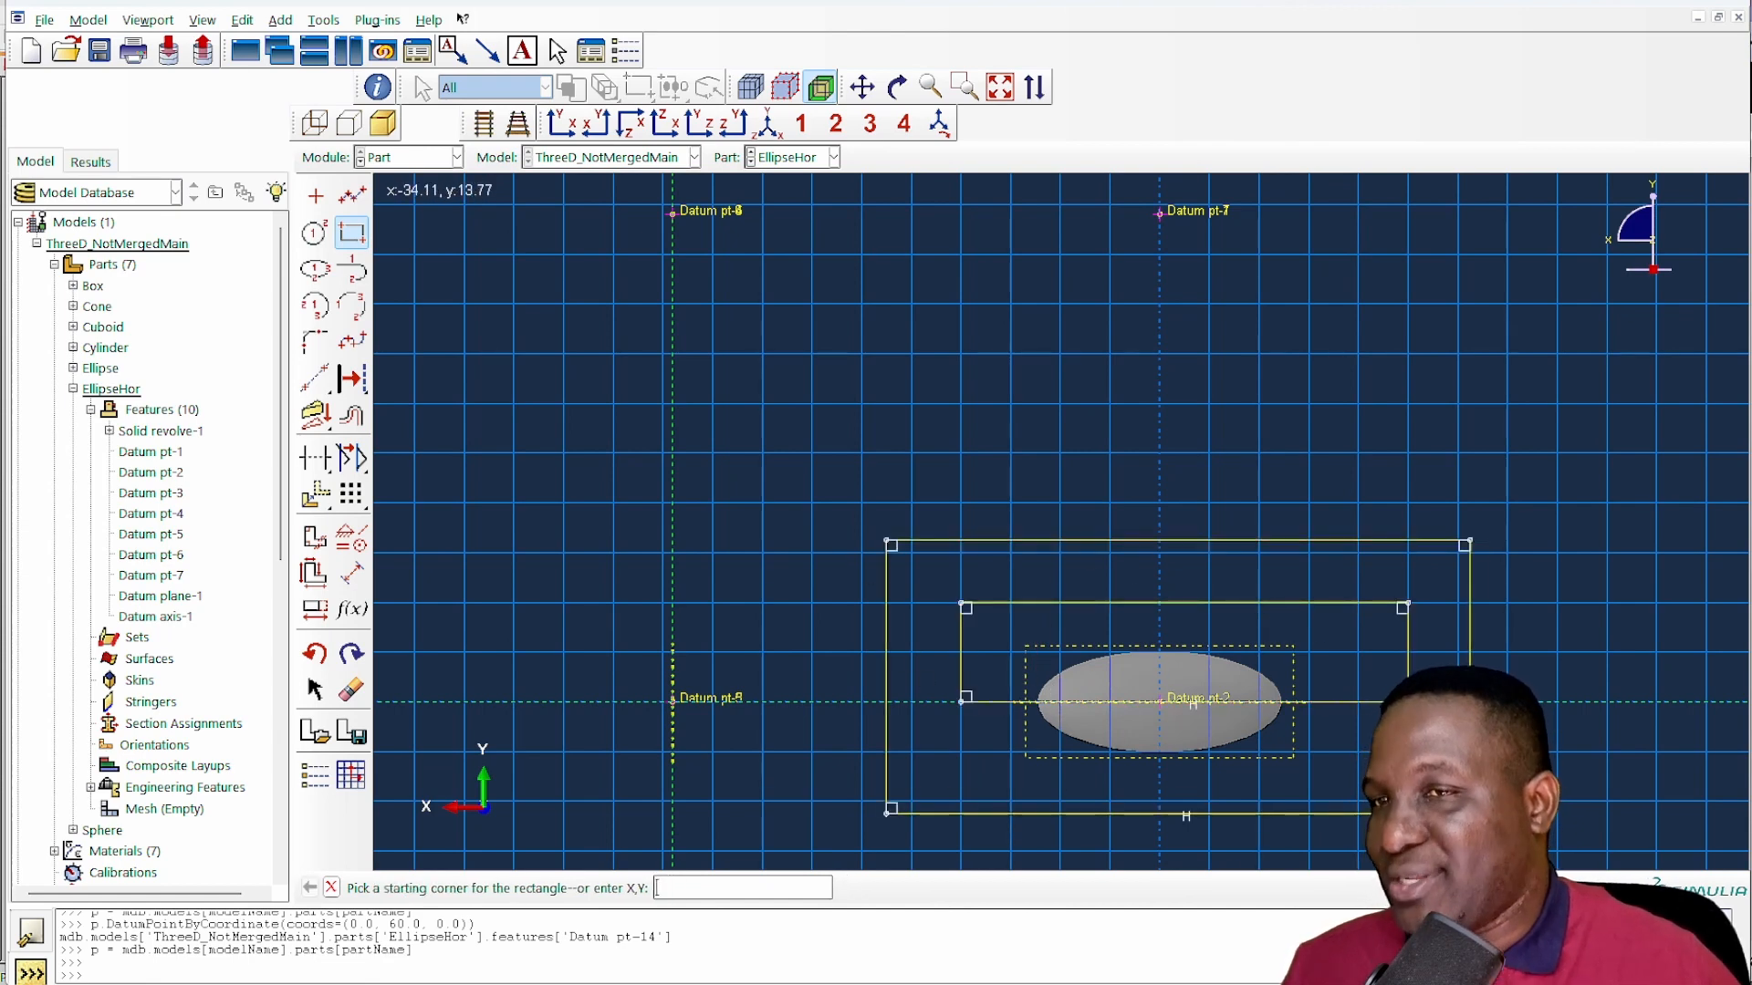
- Finish the sketch and extrude the cut on EllipseHor with the Through All end condition
right_click(1533, 638)
click(1501, 727)
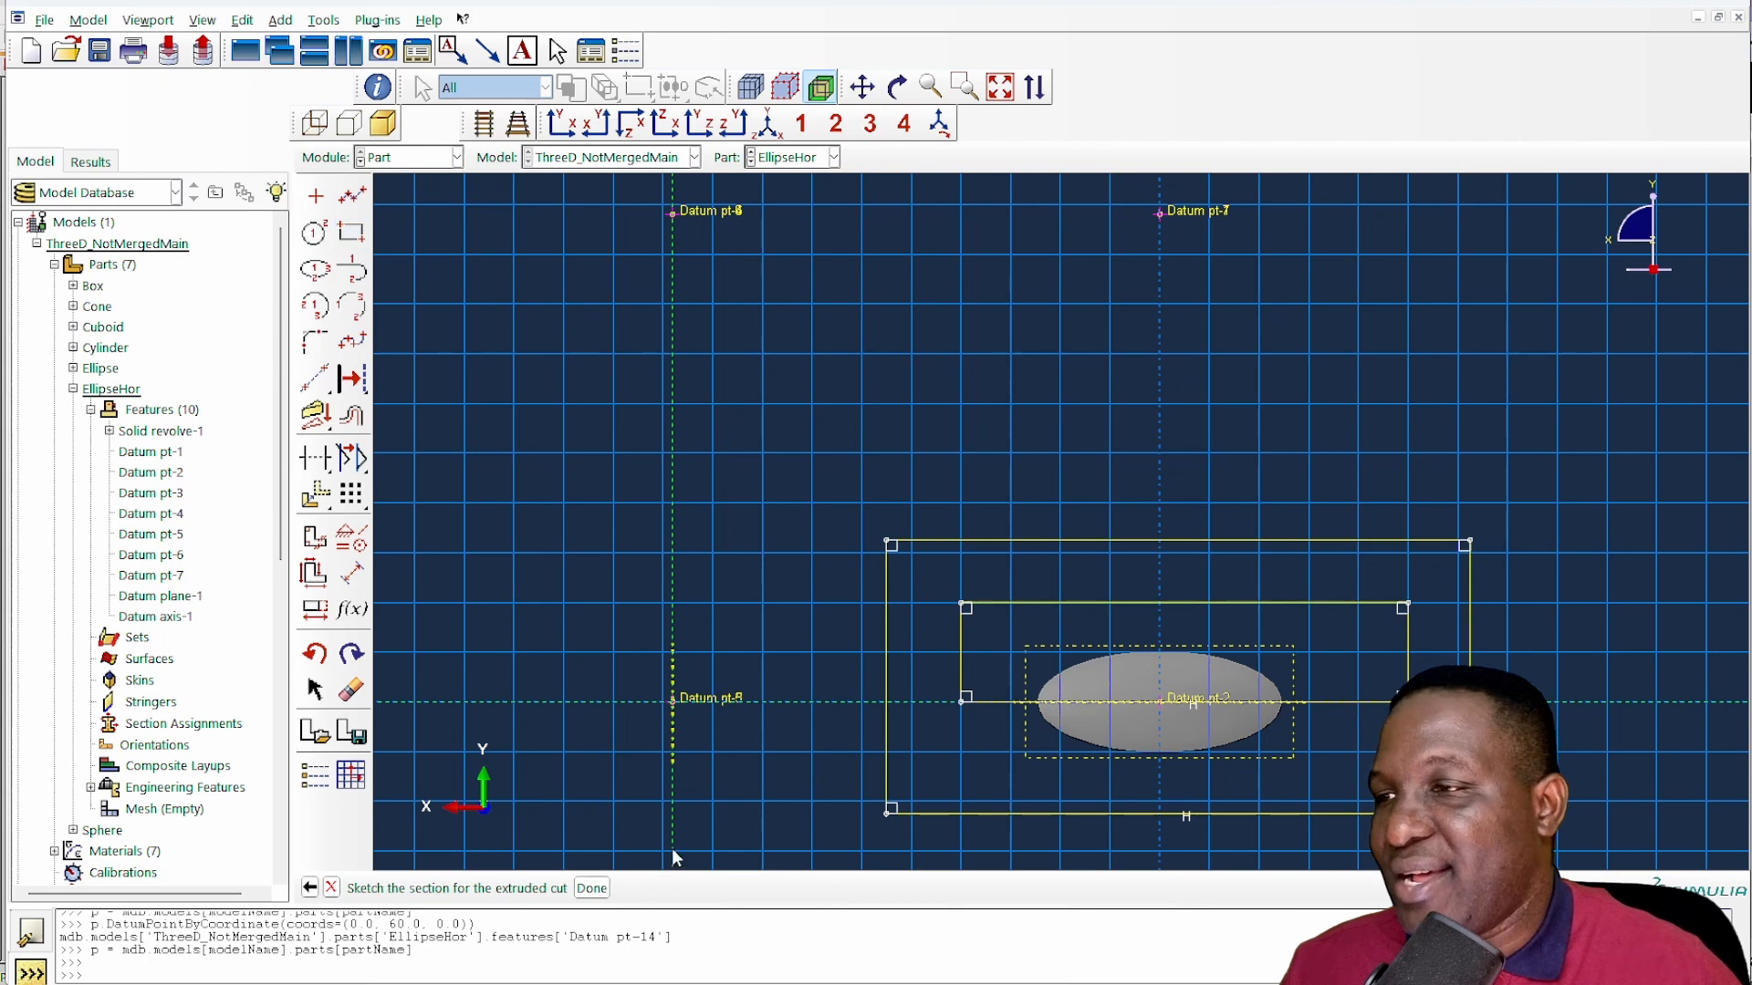
click(593, 888)
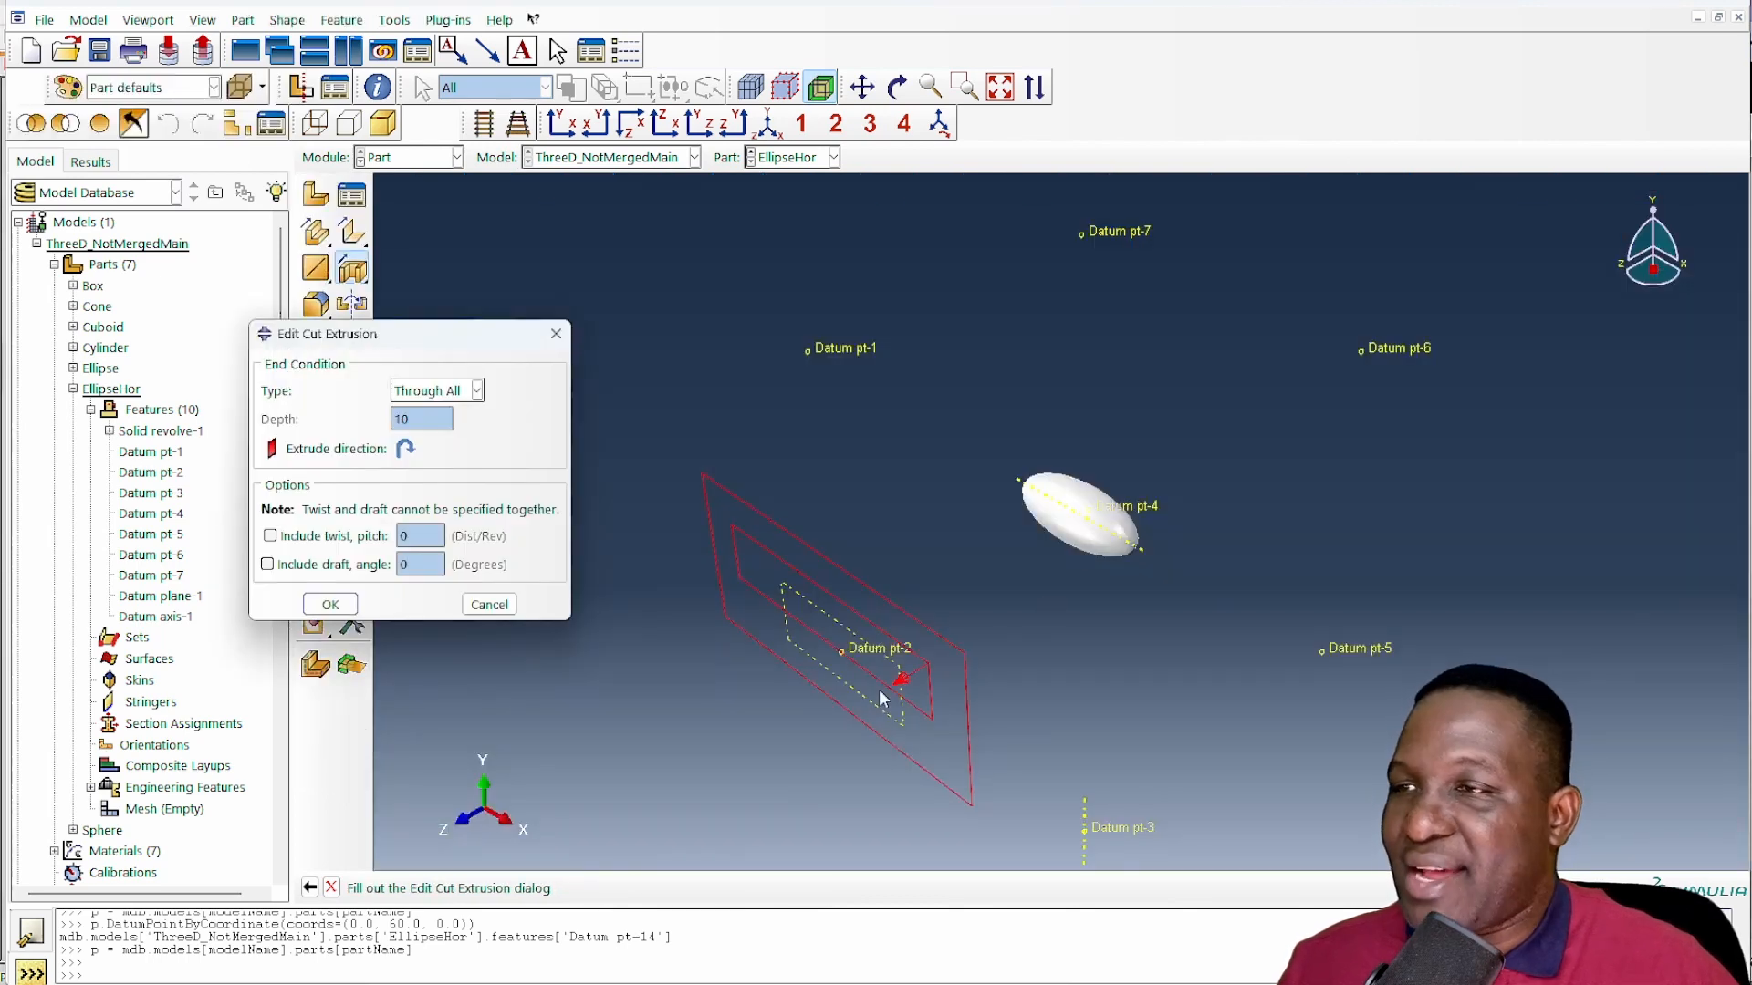
click(331, 604)
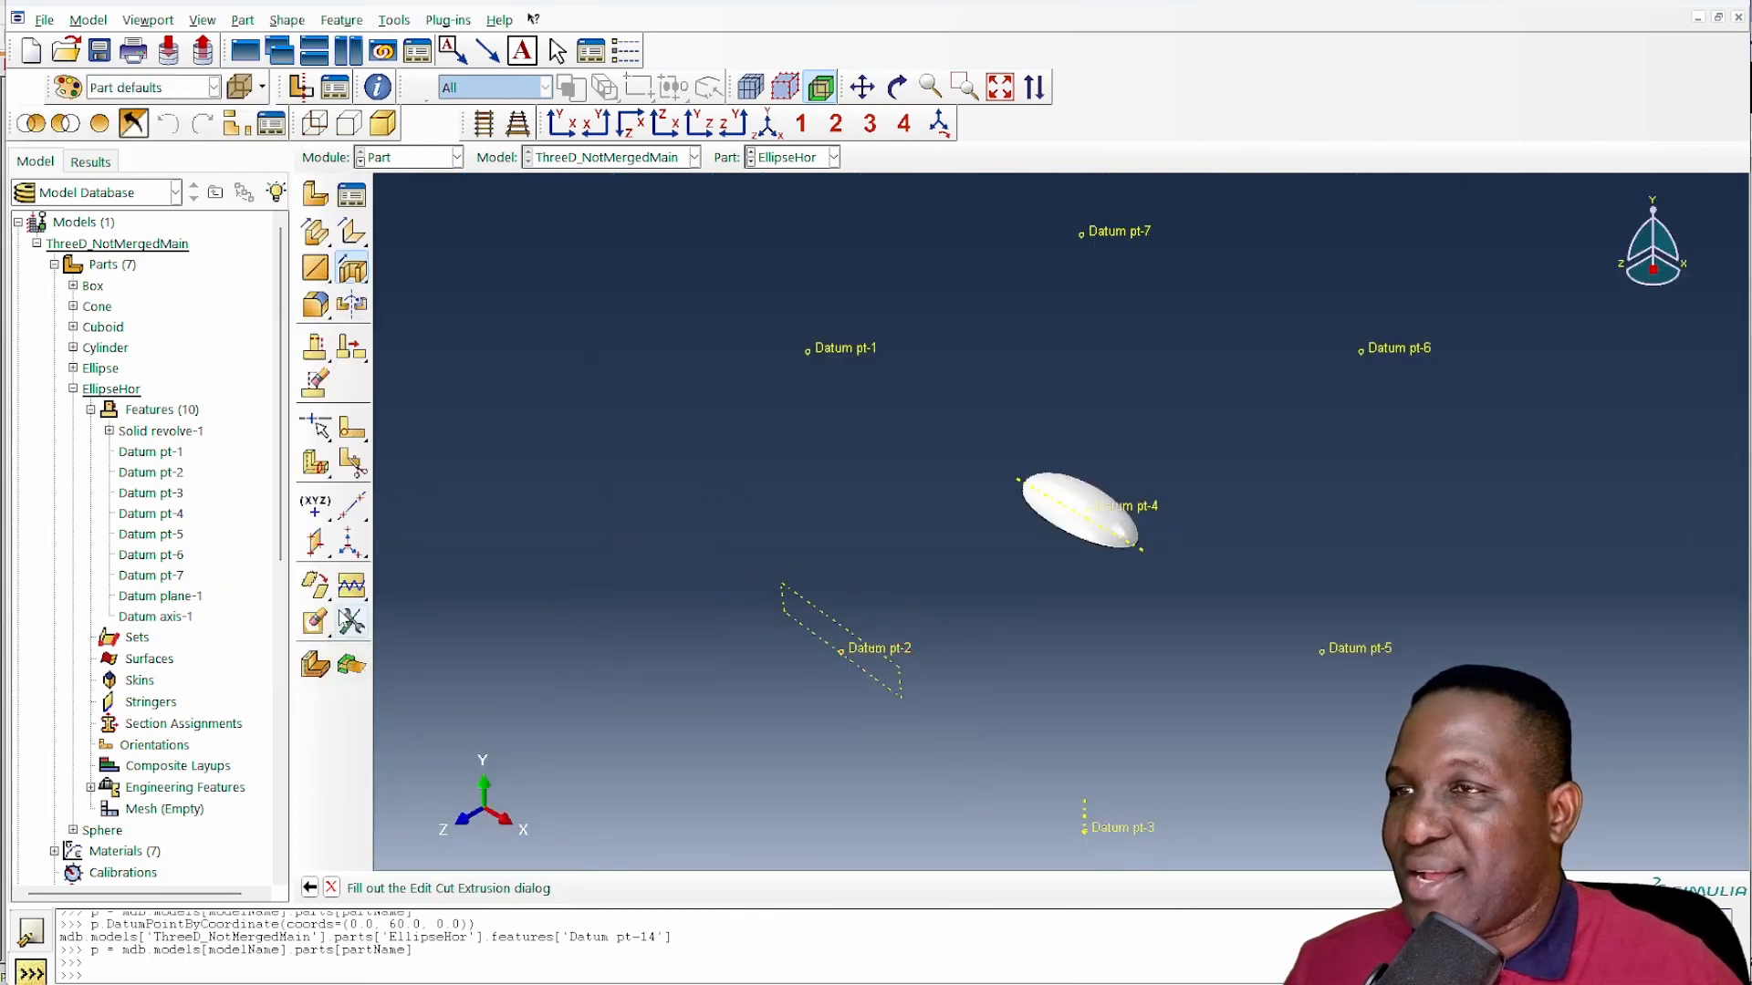
- Return to the Assembly module, hide all datums and reference points in the assembly display, and show the isometric view
click(407, 159)
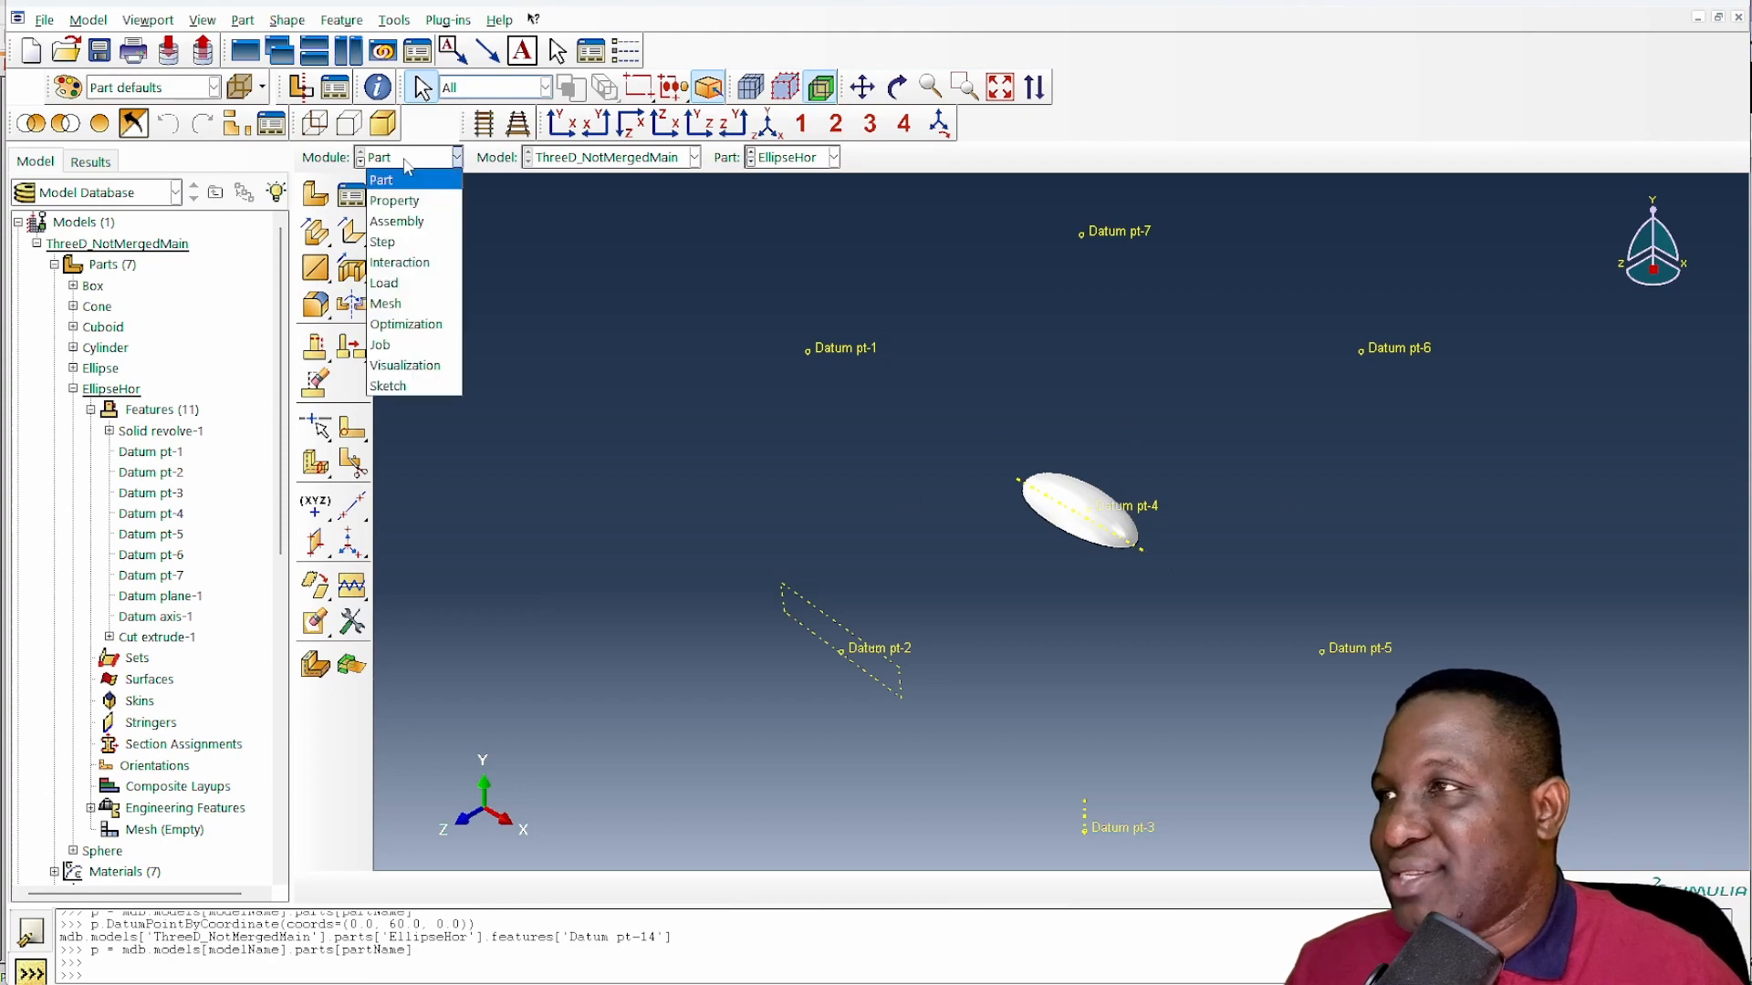
click(397, 221)
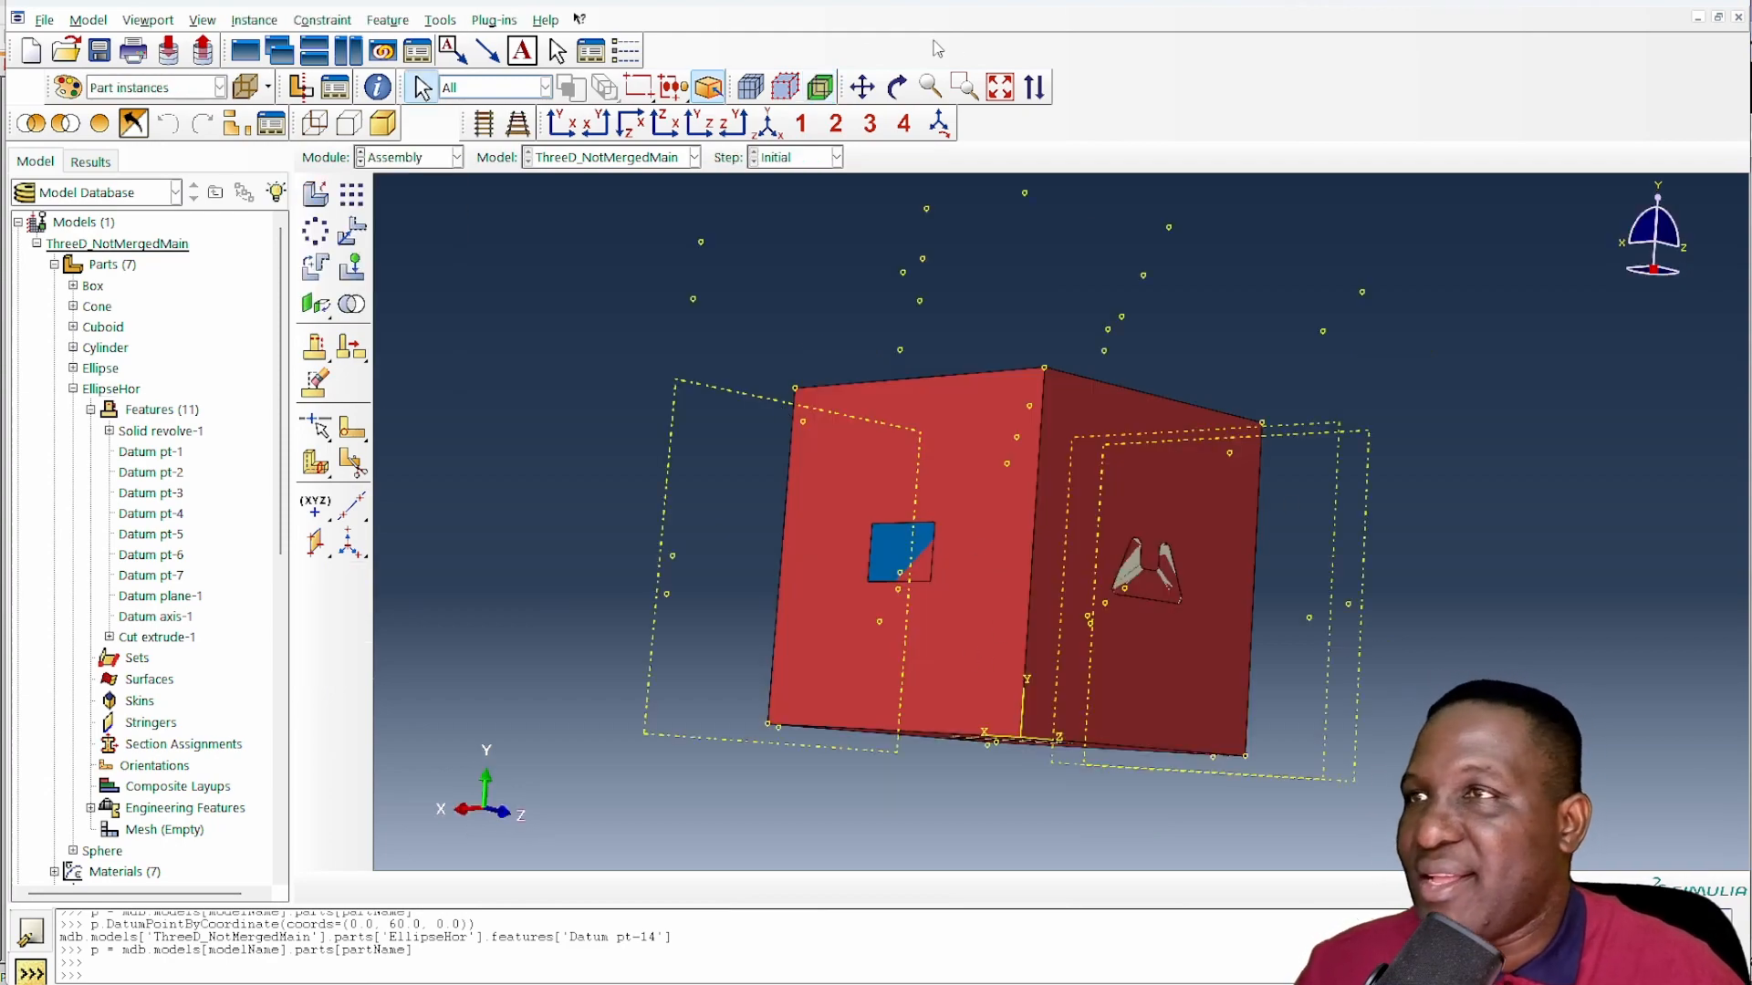
click(897, 89)
drag(995, 547, 673, 421)
click(215, 22)
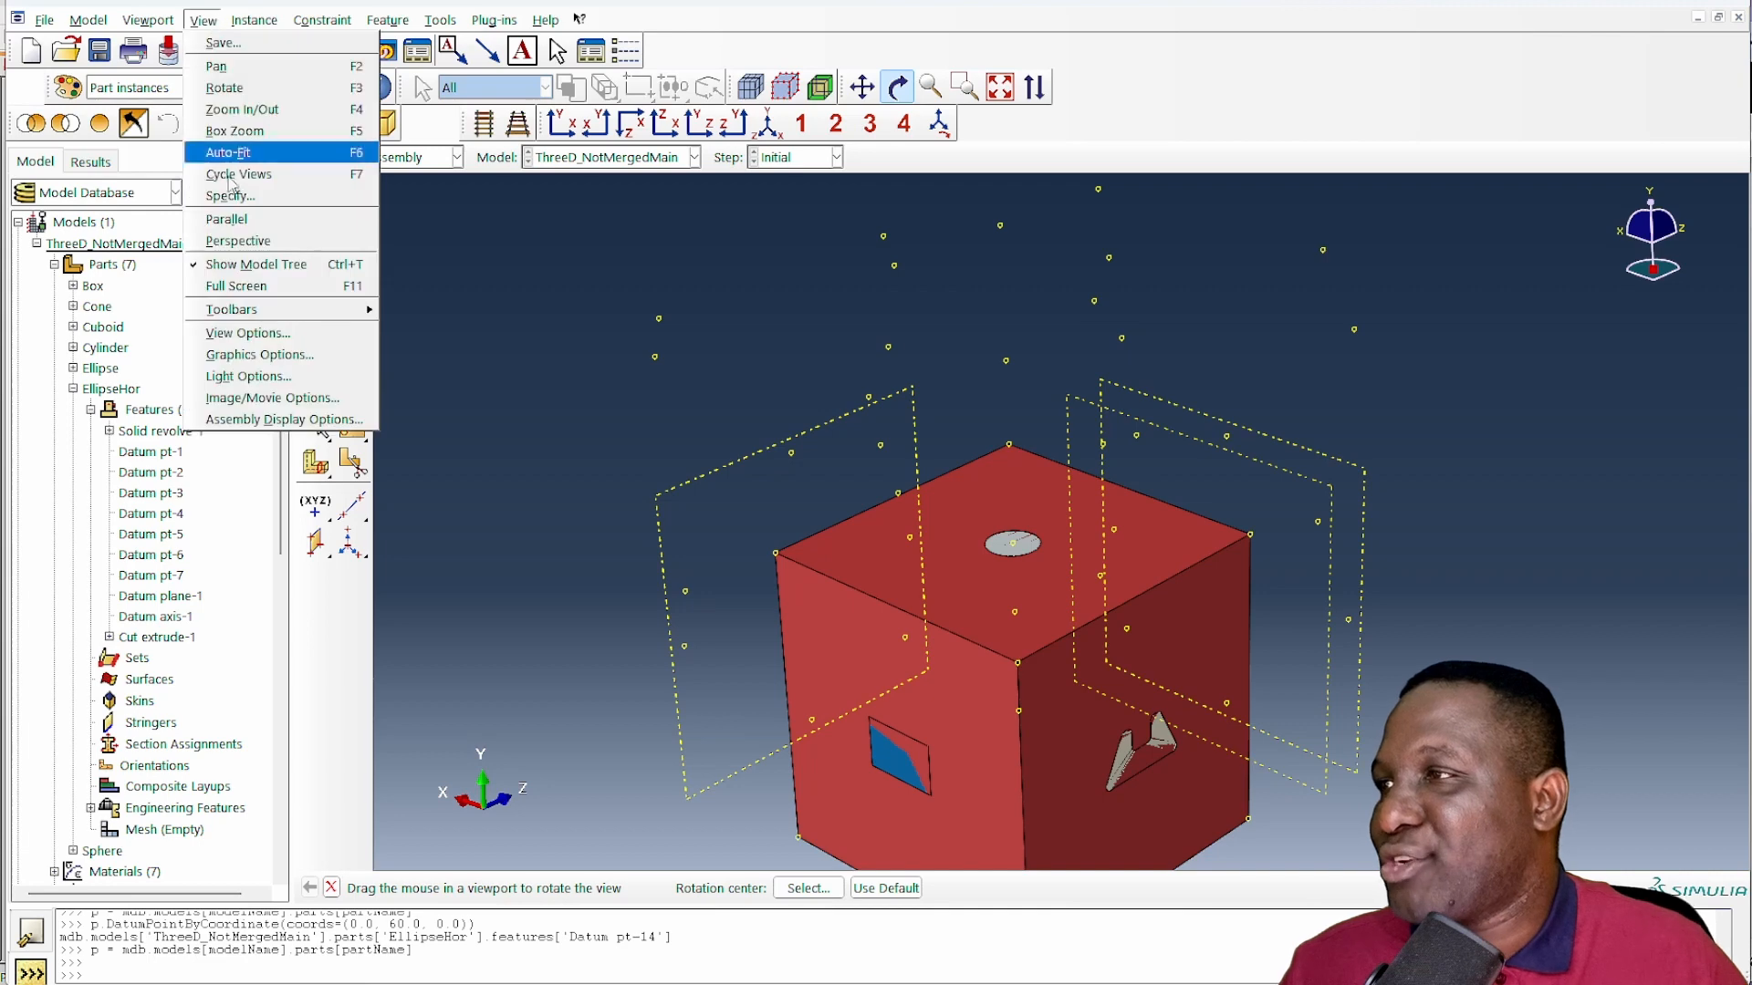
click(274, 419)
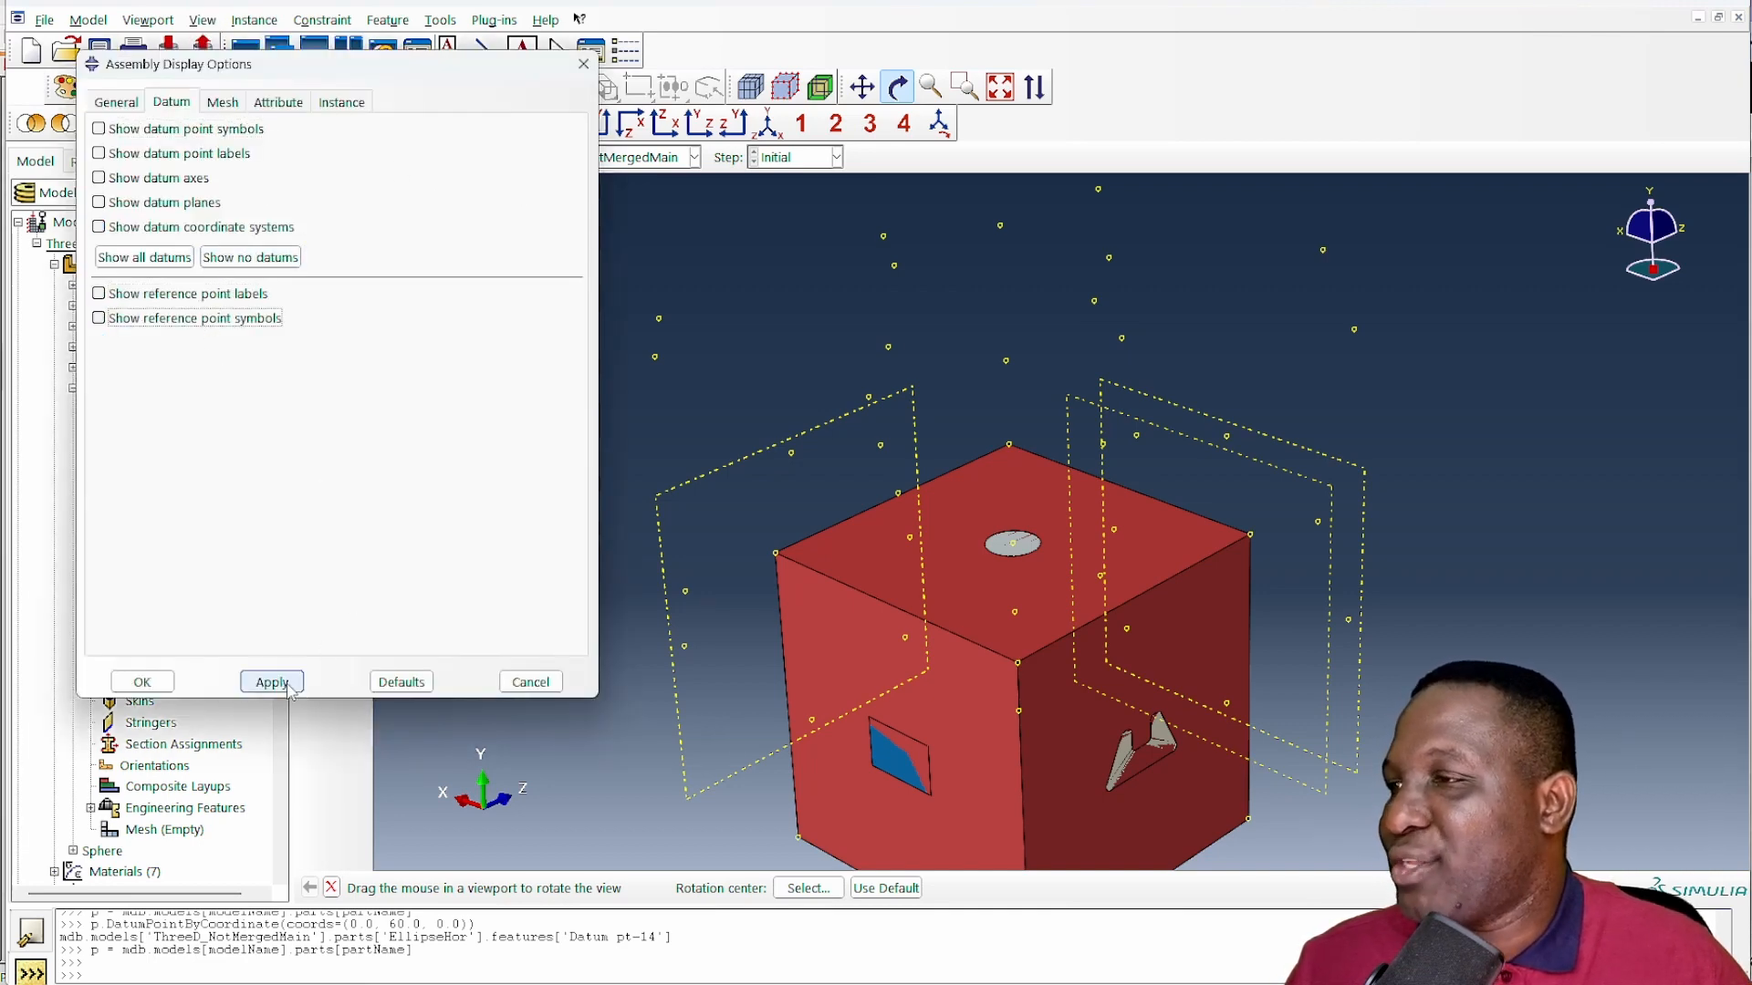
click(142, 682)
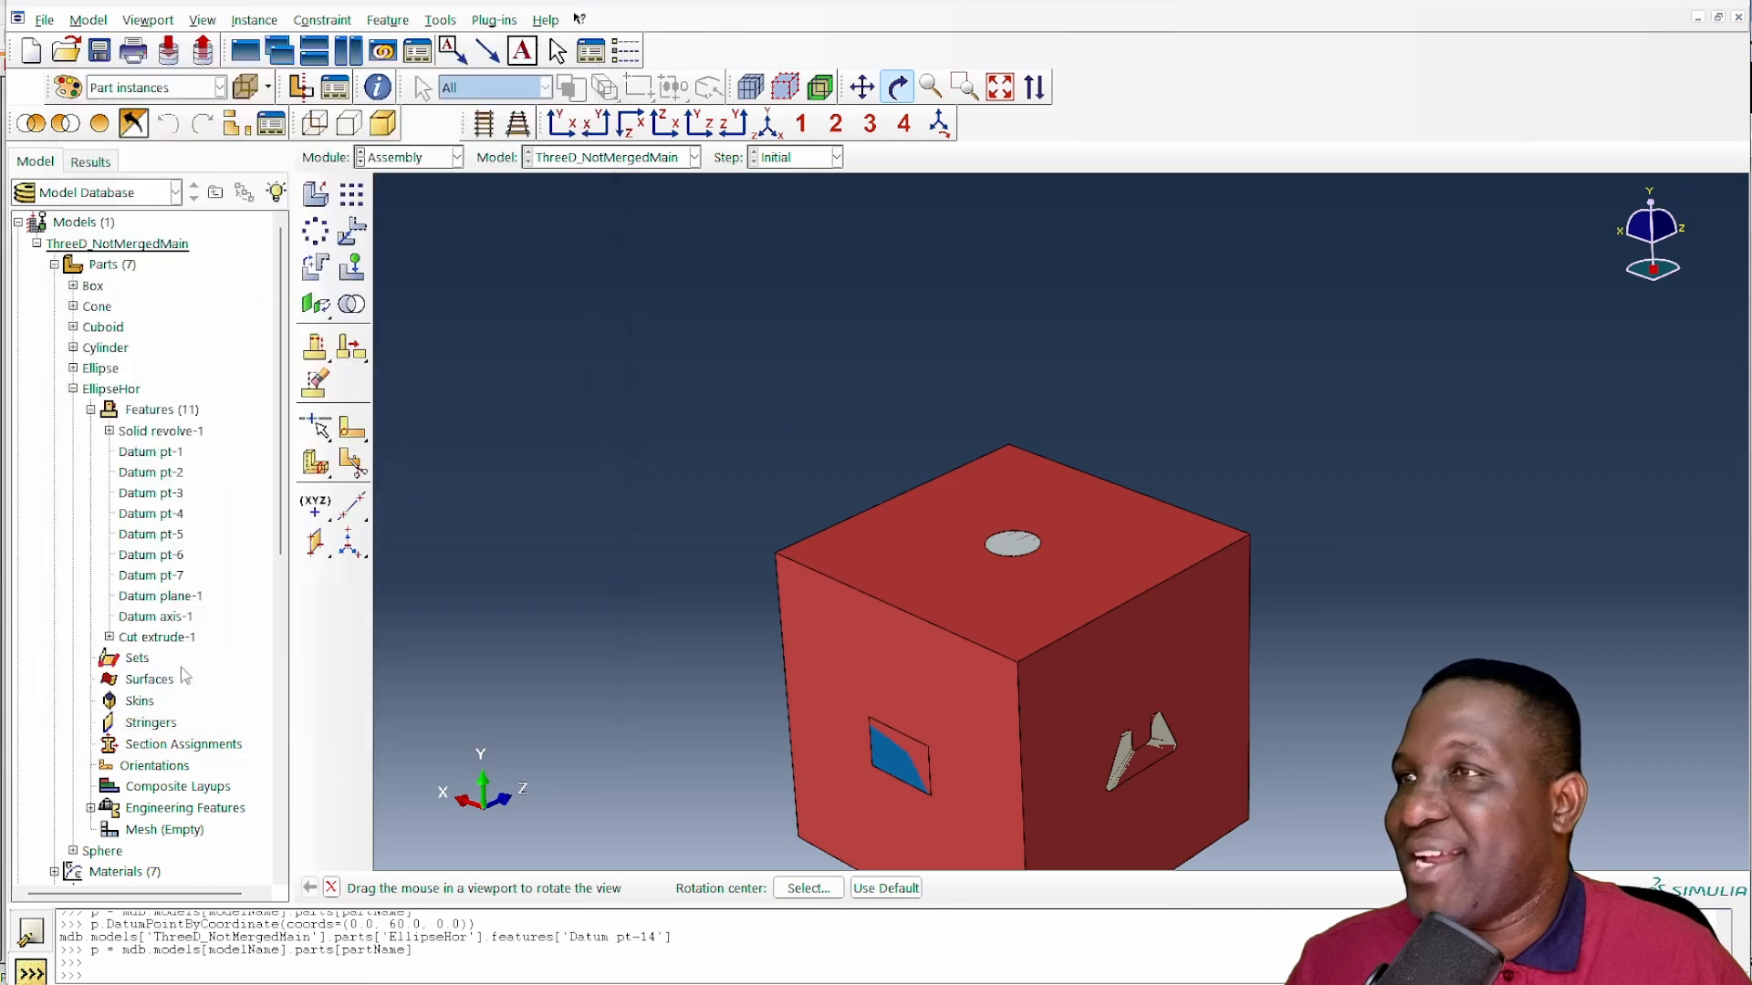
click(771, 127)
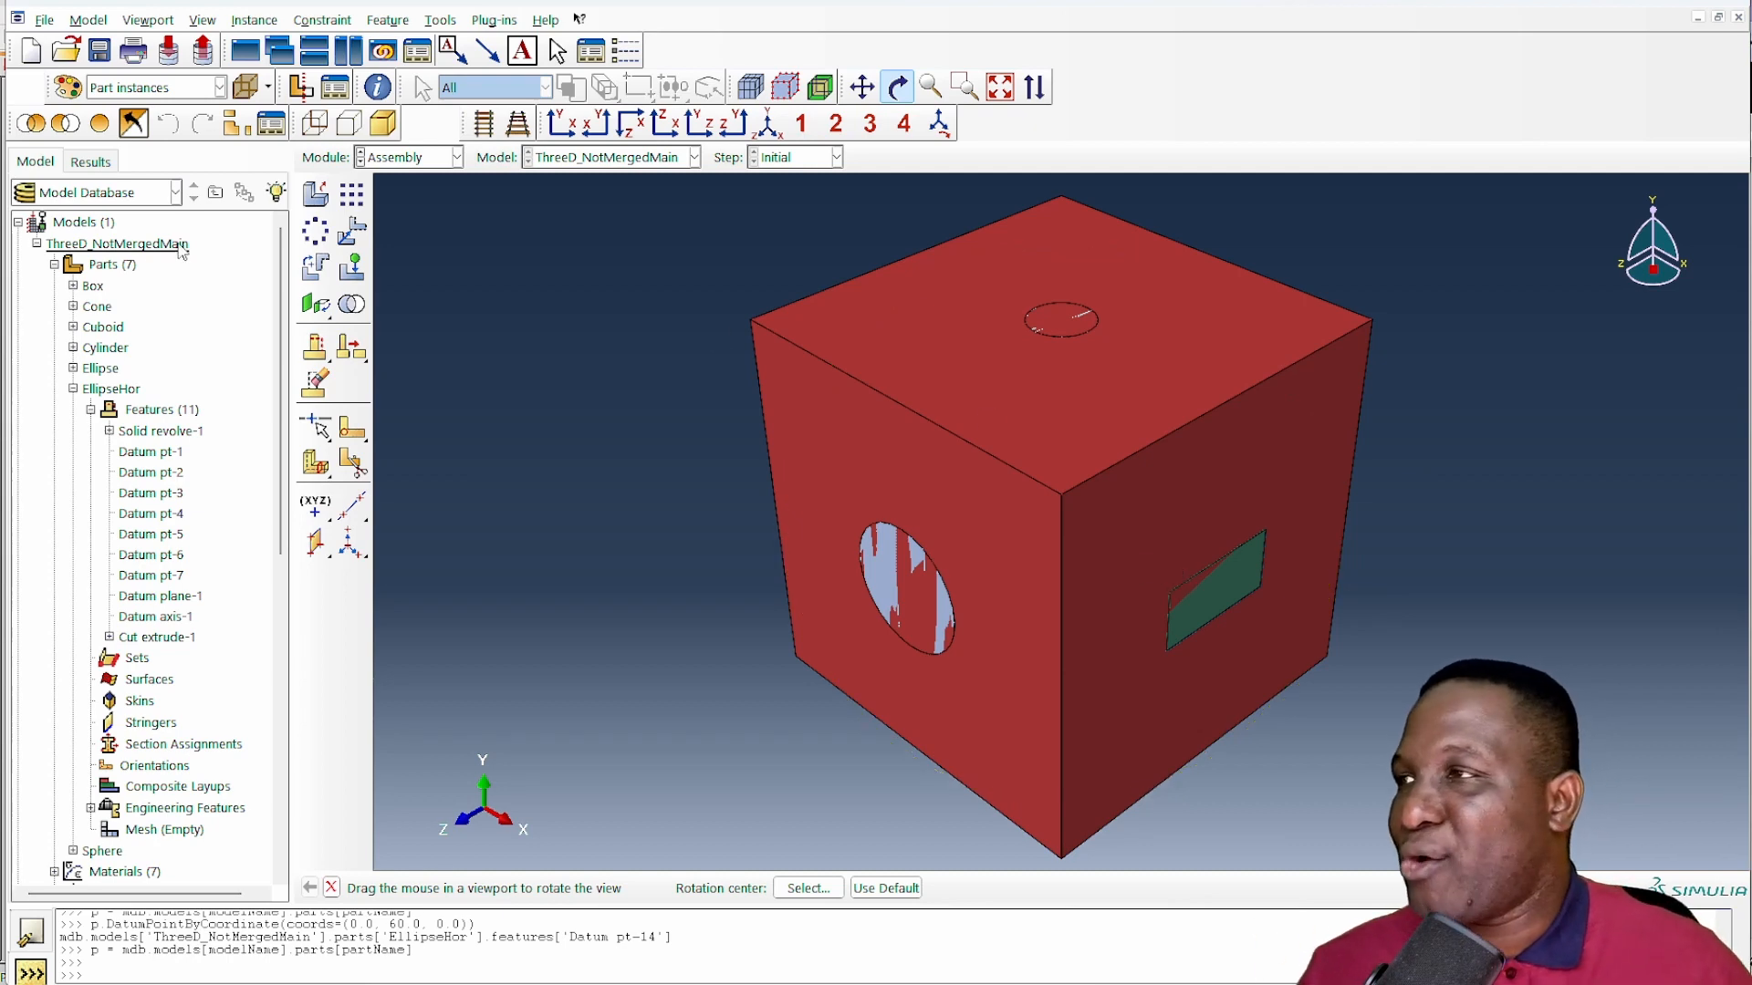
- Expand the assembly's instances in the model tree and highlight all of them except Cuboid-1
click(73, 389)
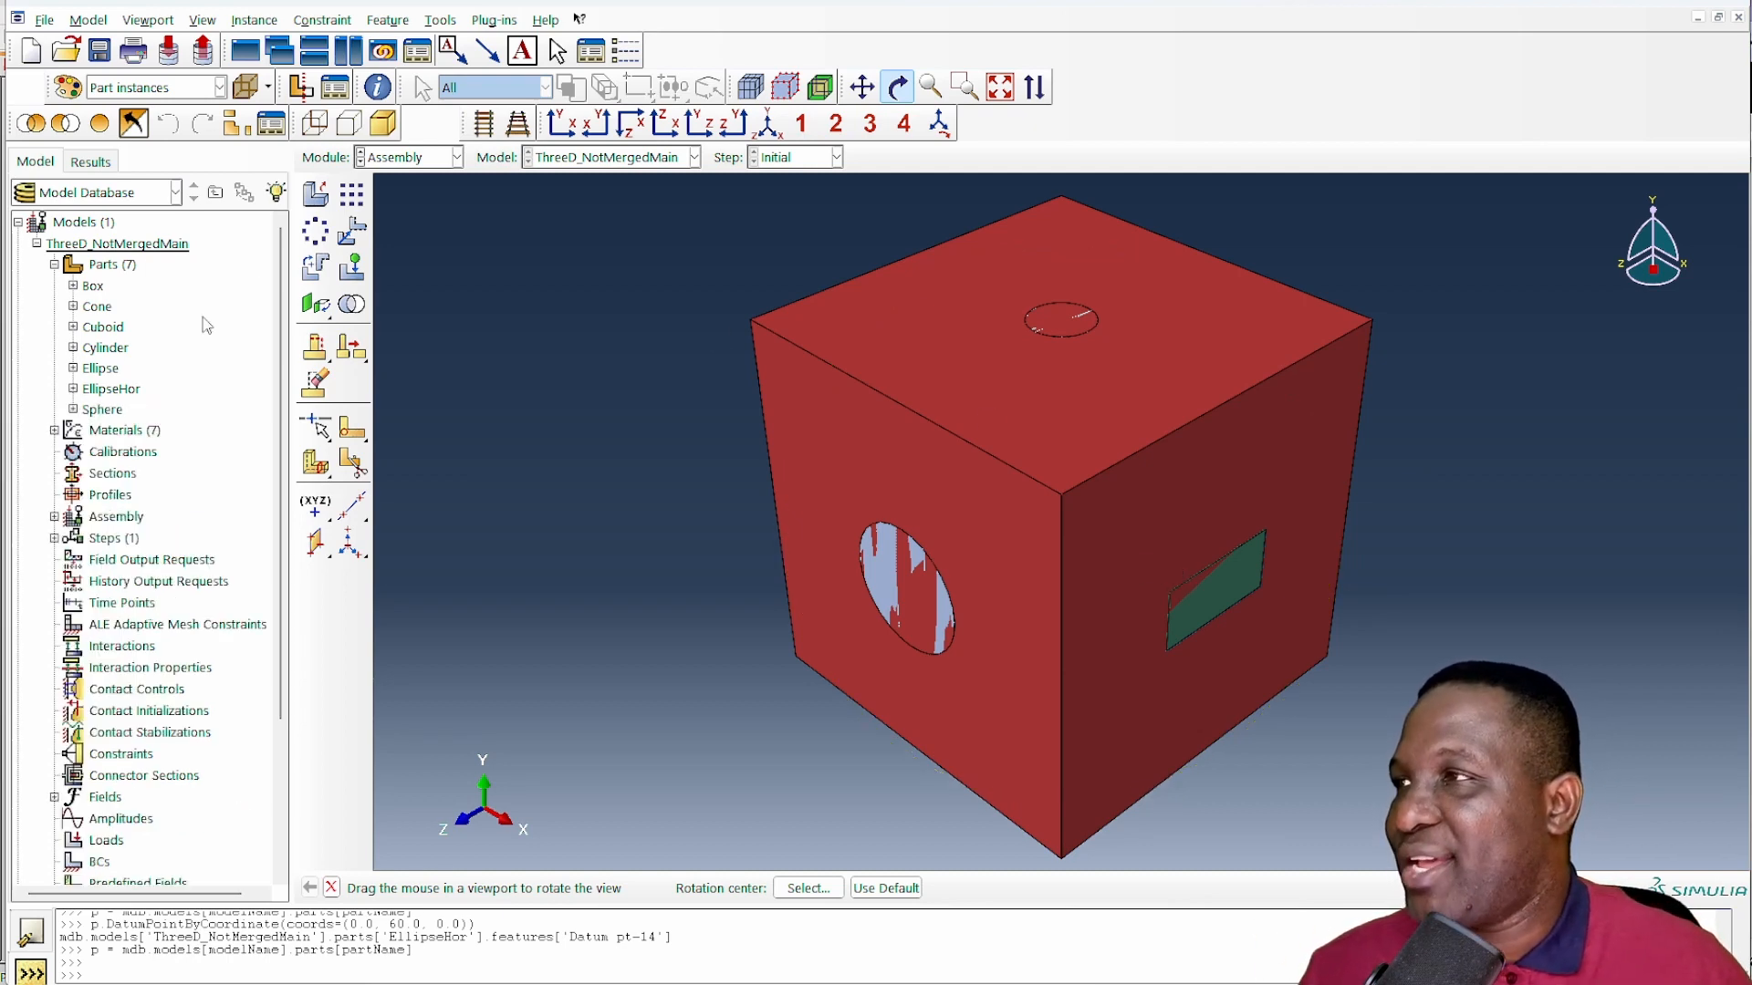
click(370, 169)
click(358, 219)
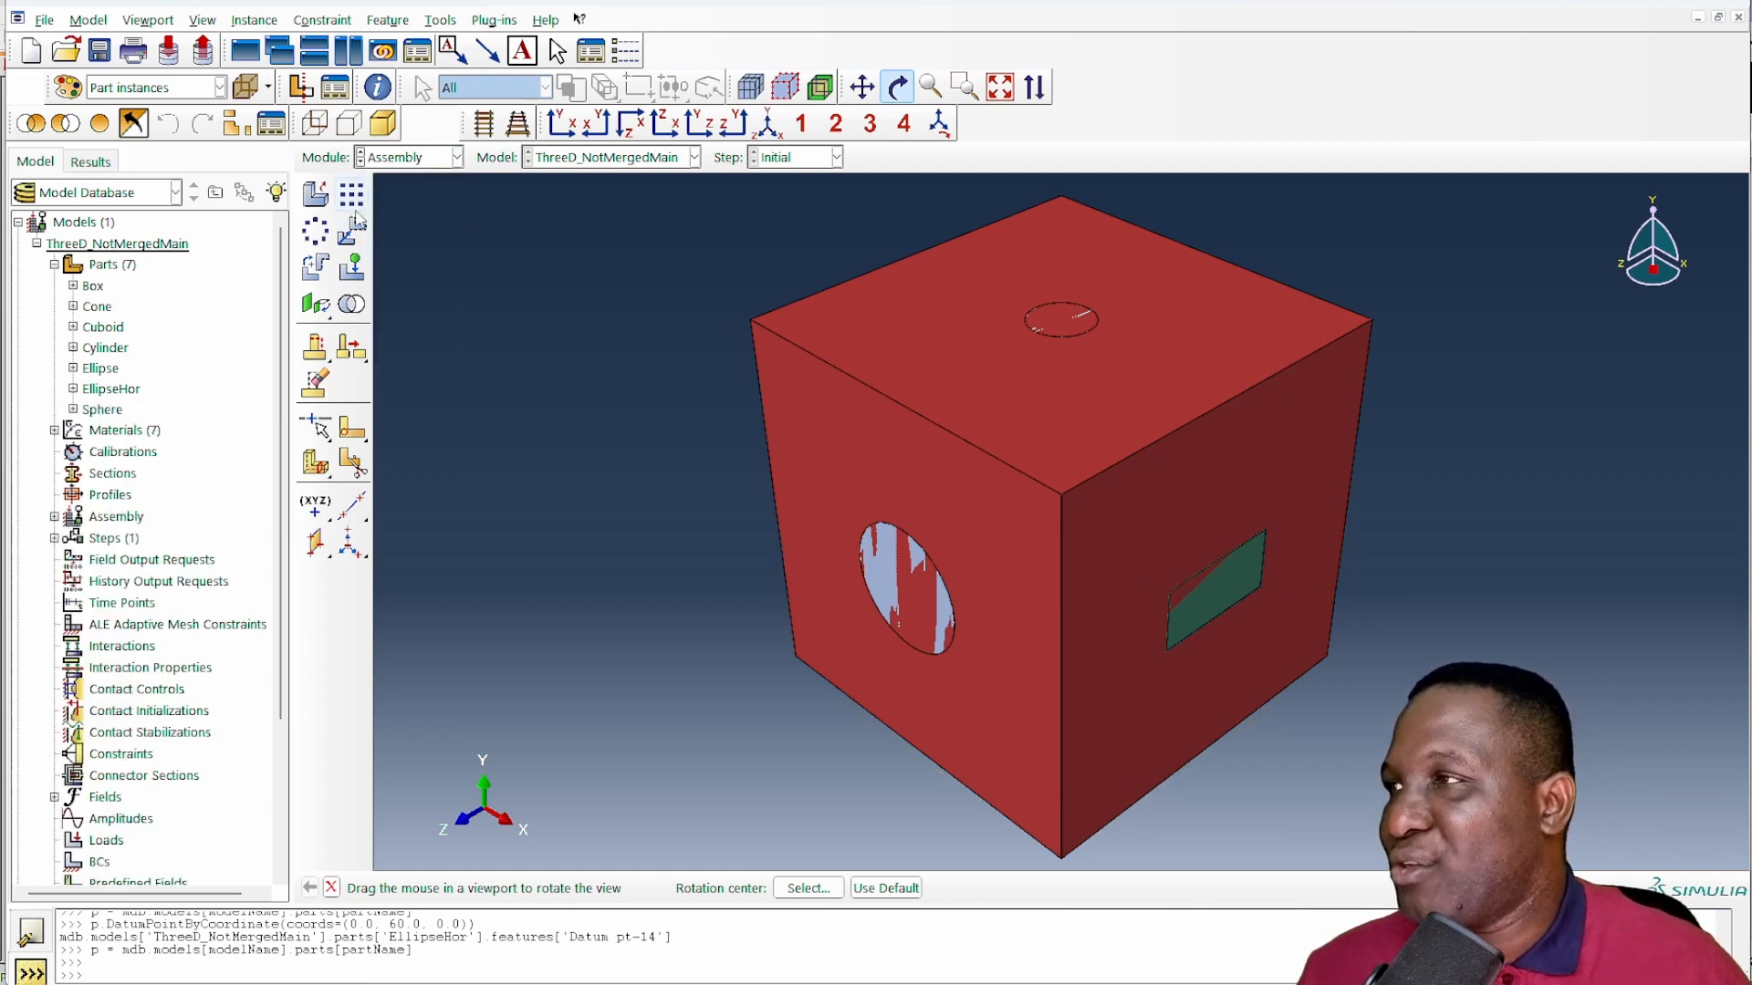
click(54, 265)
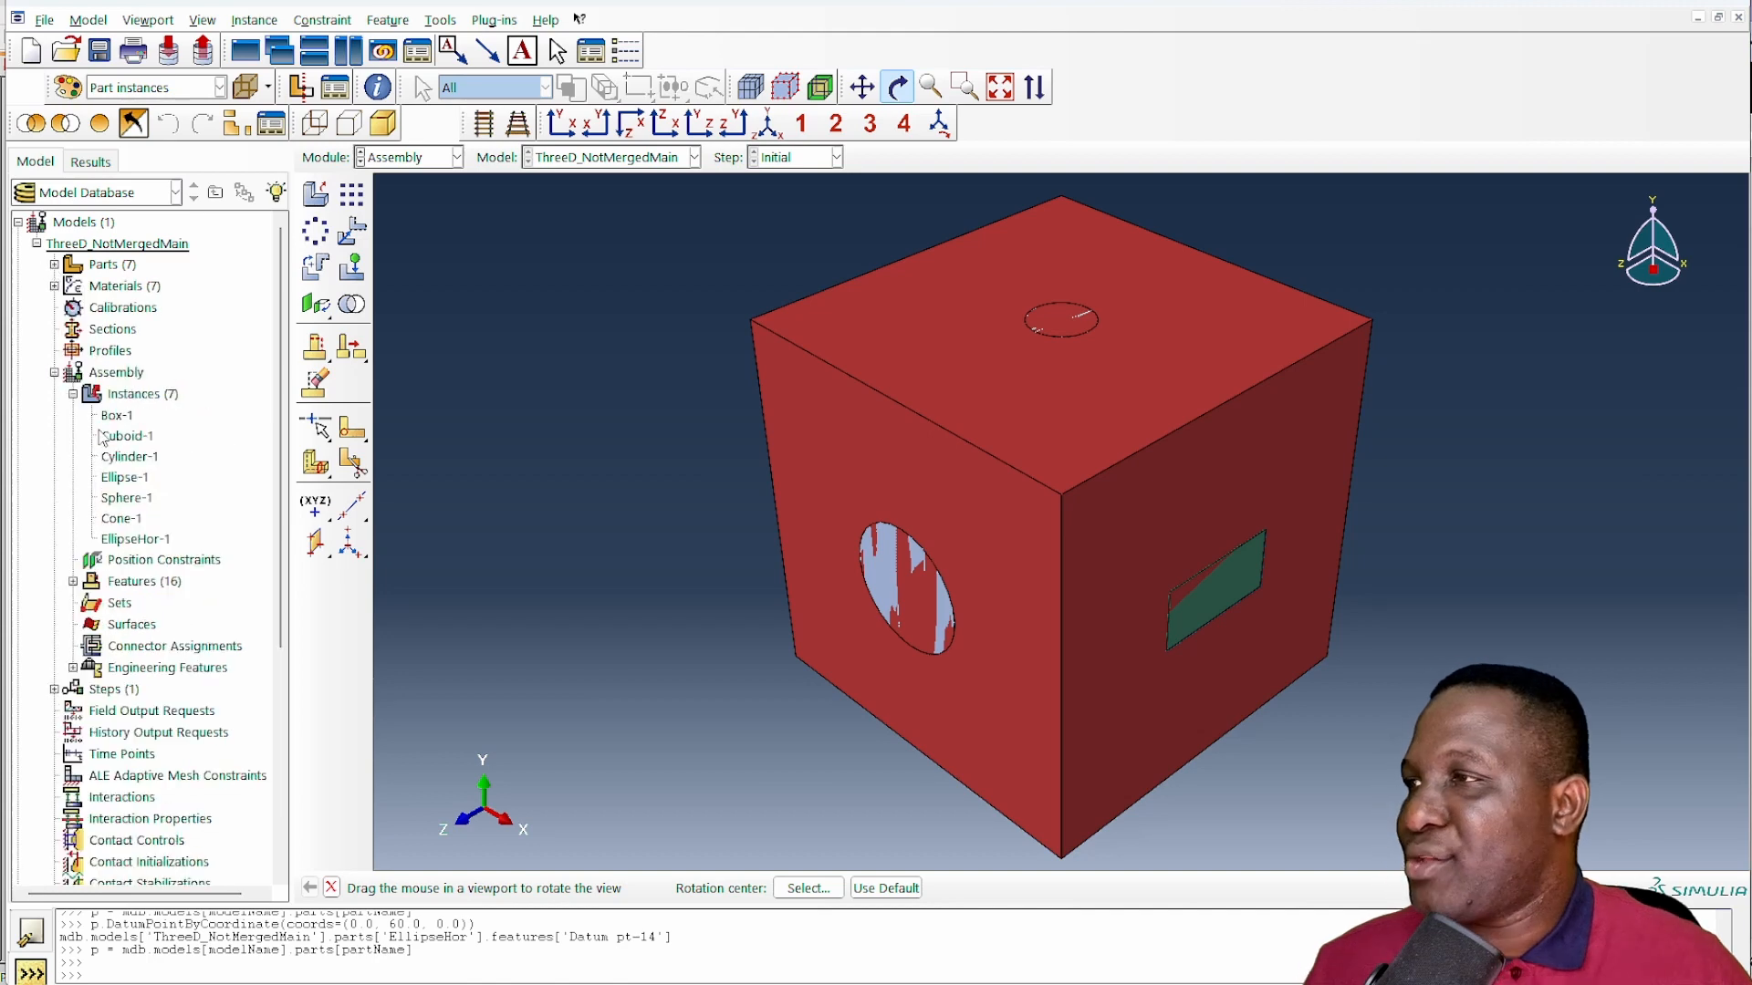
shift+click(146, 540)
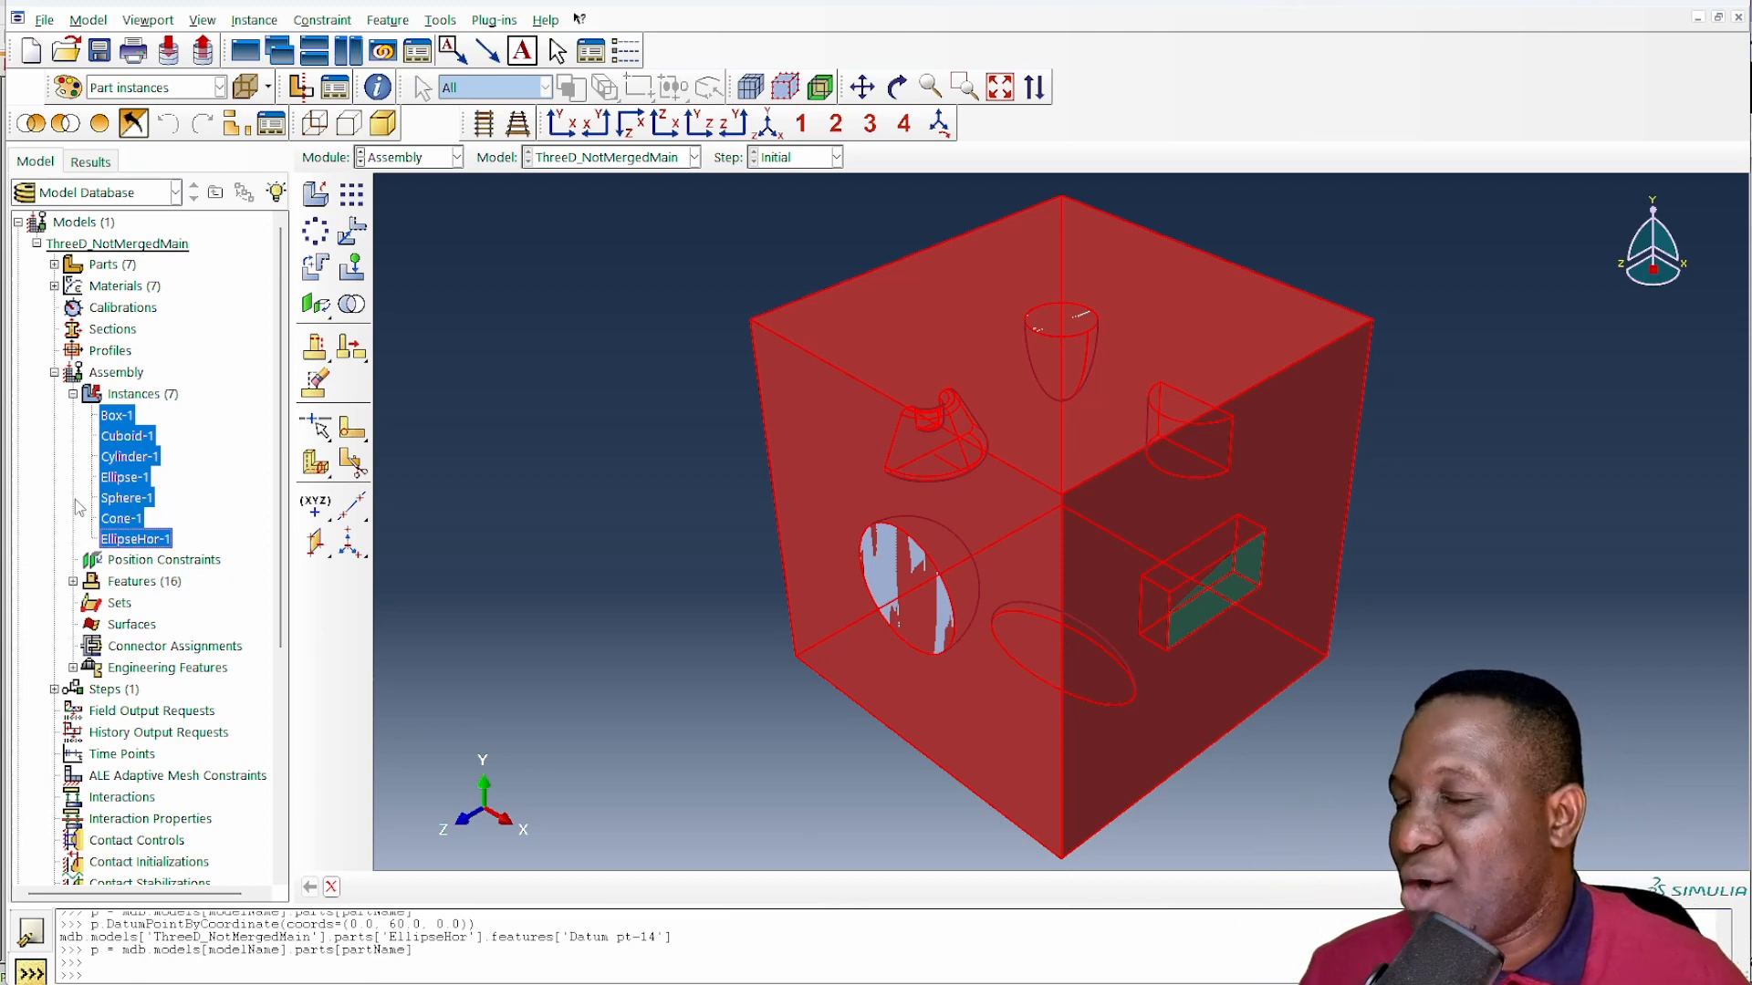
ctrl+click(130, 437)
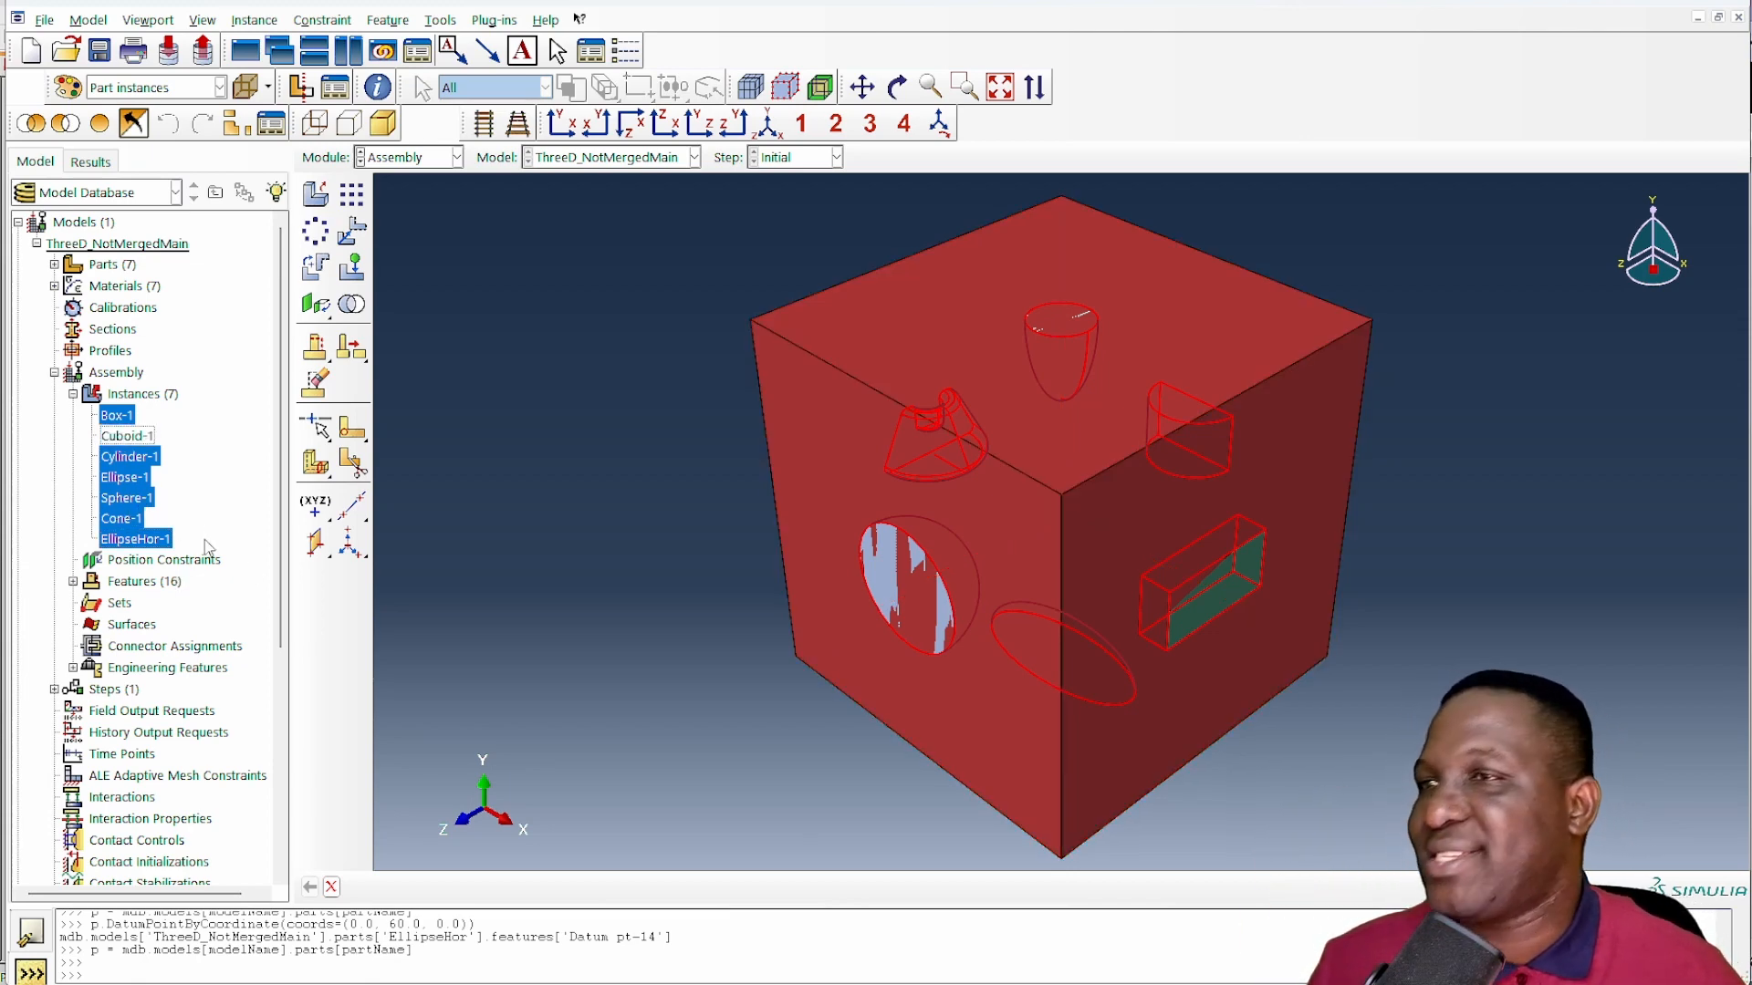
- Set up a geometry merge of instances into a part named AllParticles, suppressing the originals and retaining intersecting boundaries
click(352, 304)
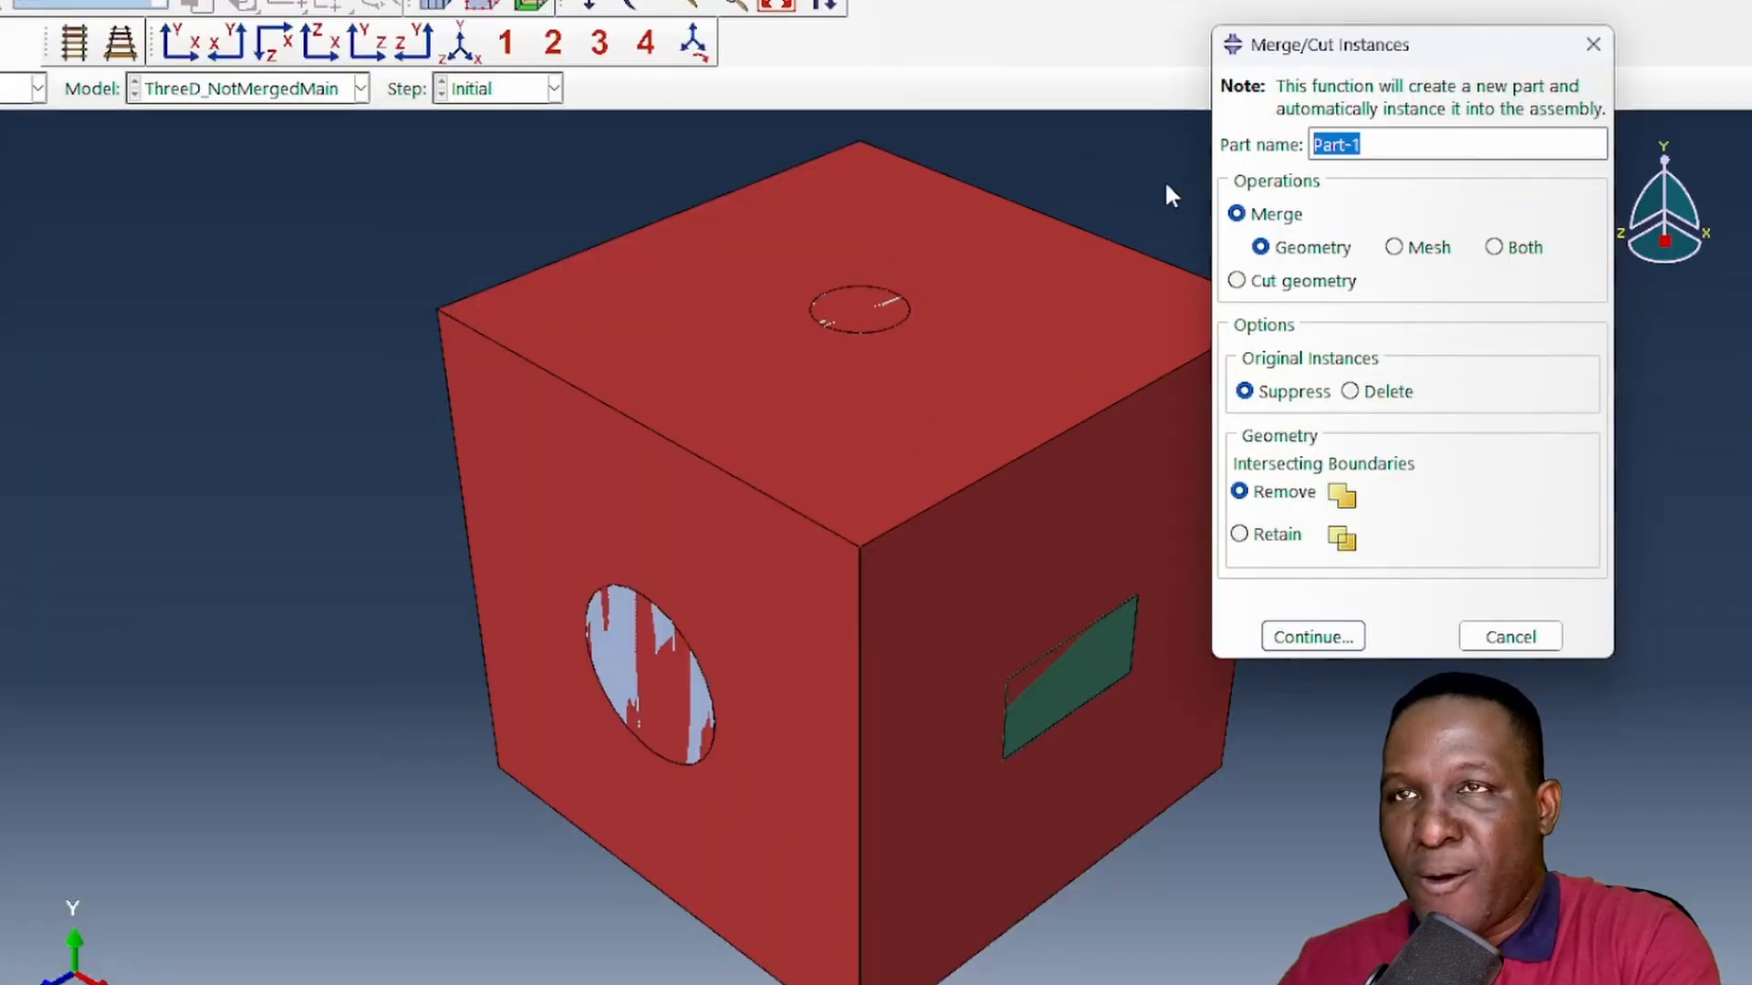
text(AllParticles)
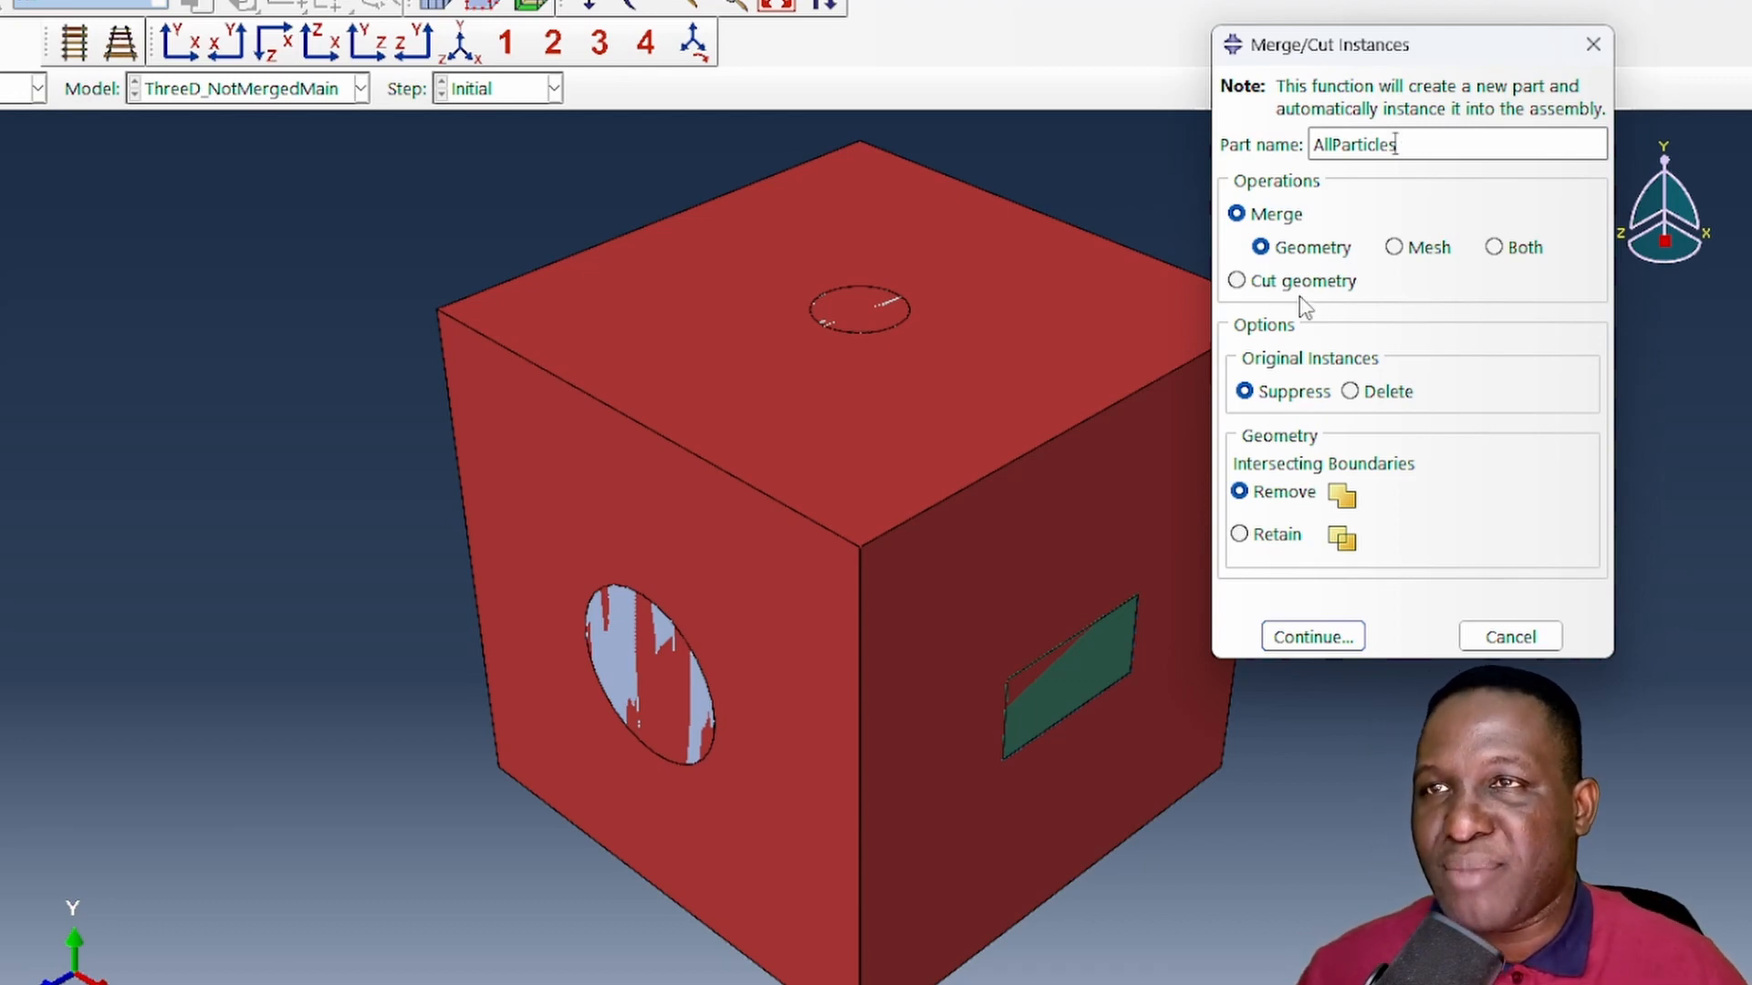
click(1275, 538)
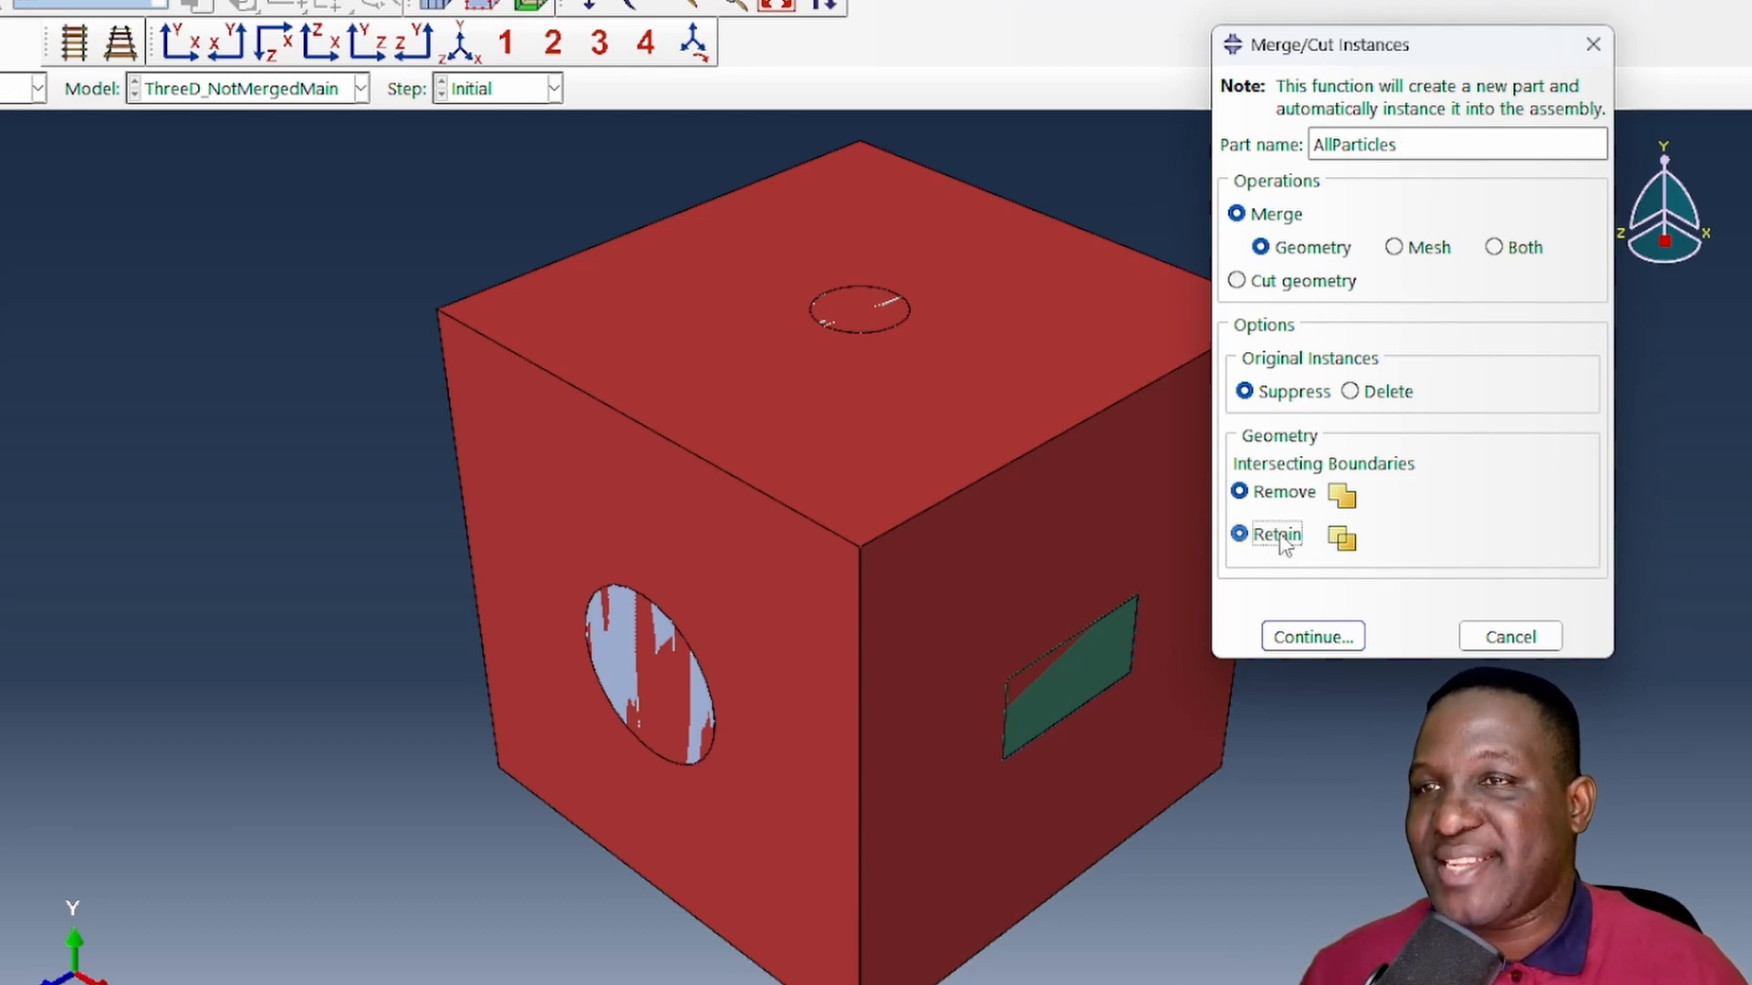
click(1312, 637)
- Choose Box-1, Cylinder-1, Ellipse-1, Sphere-1, Cone-1 and EllipseHor-1, without Cuboid-1, as the instances to merge
click(1587, 890)
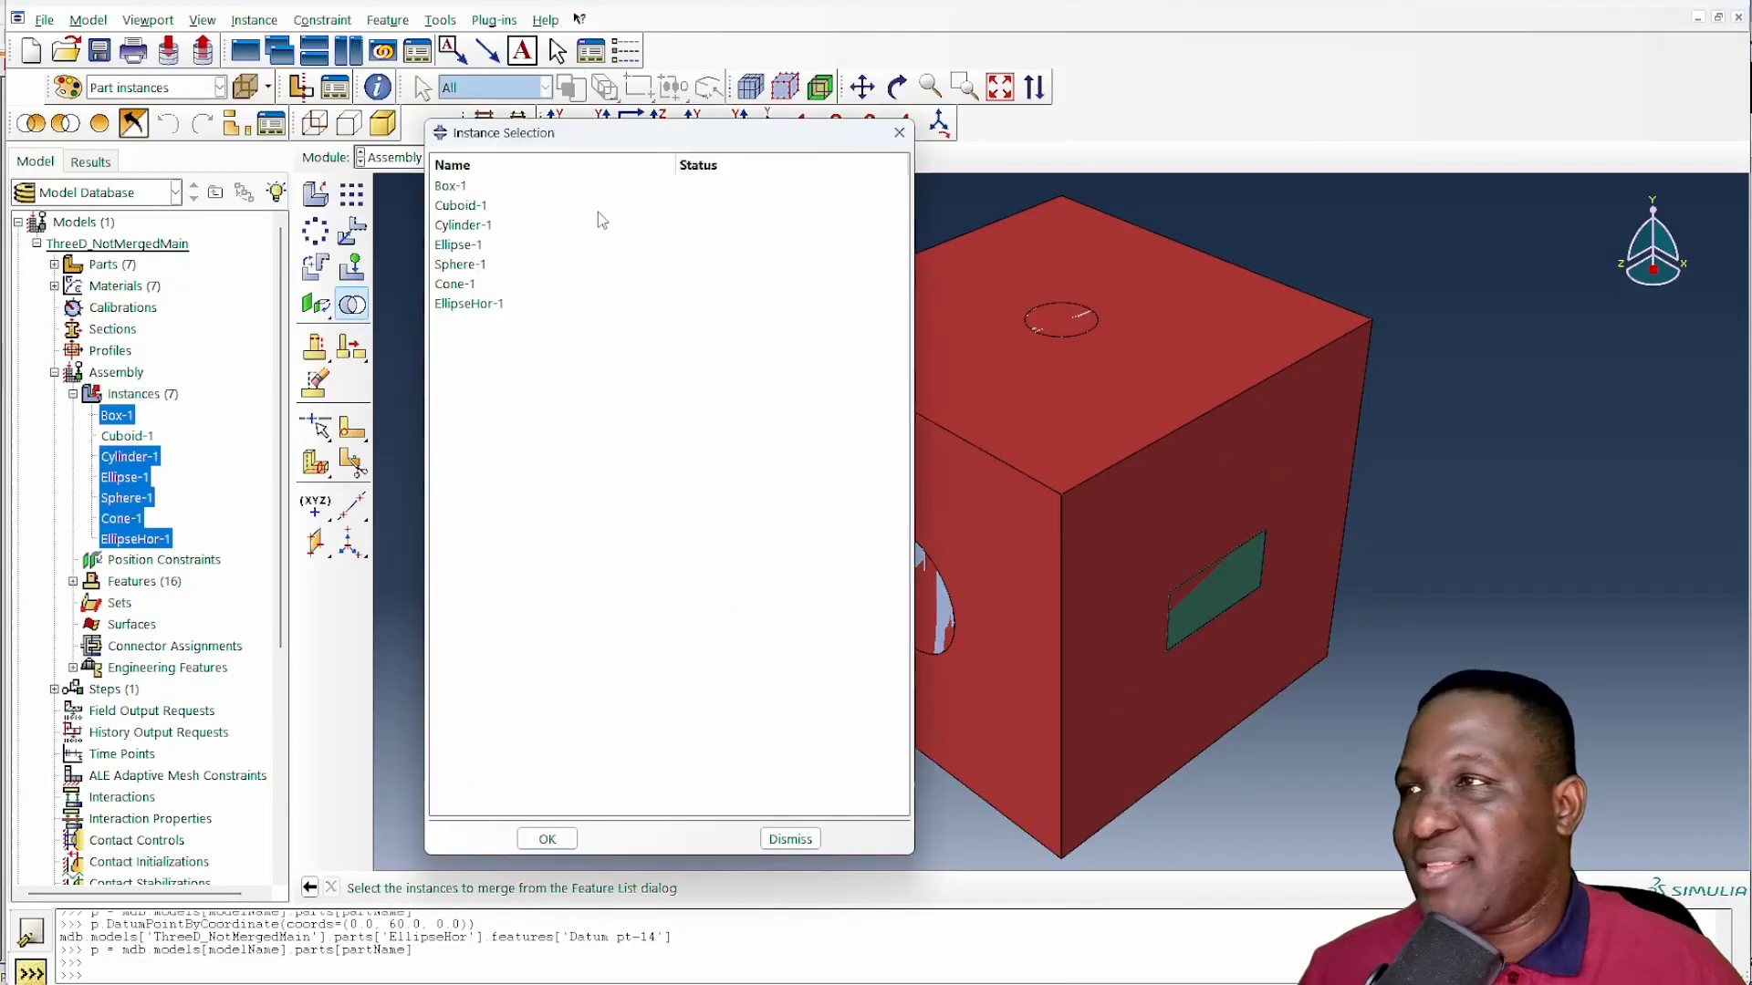
click(449, 187)
shift+click(465, 306)
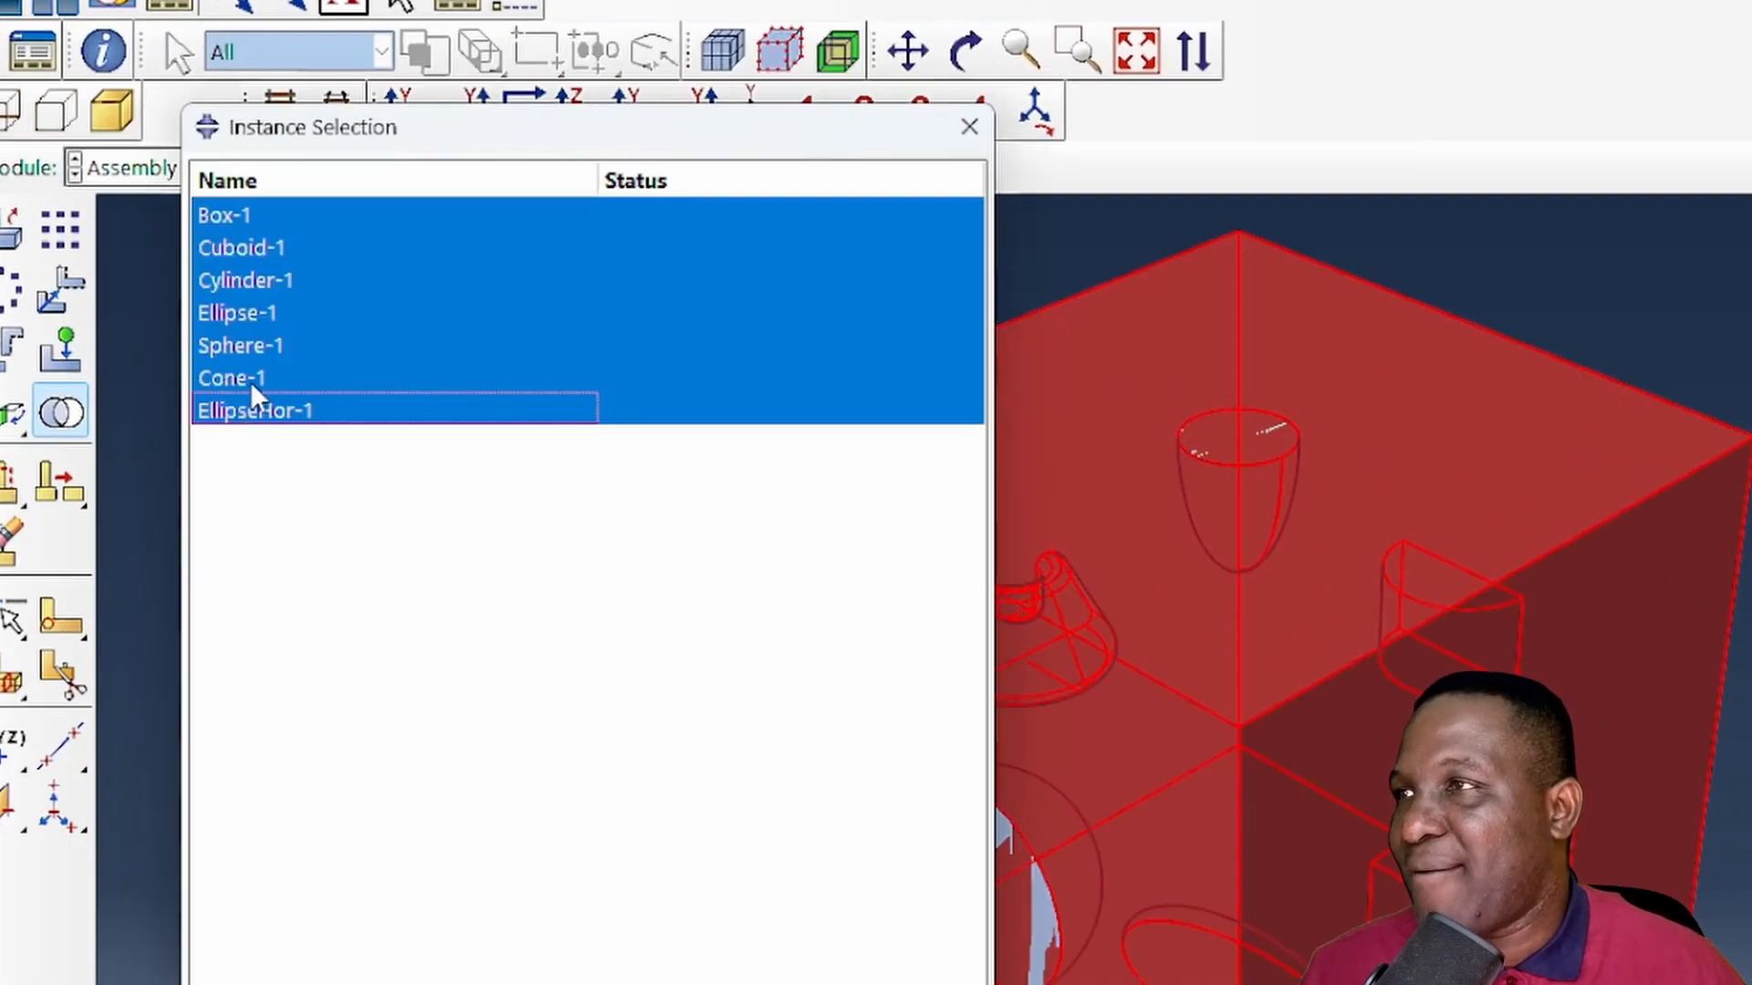
ctrl+click(266, 245)
click(545, 841)
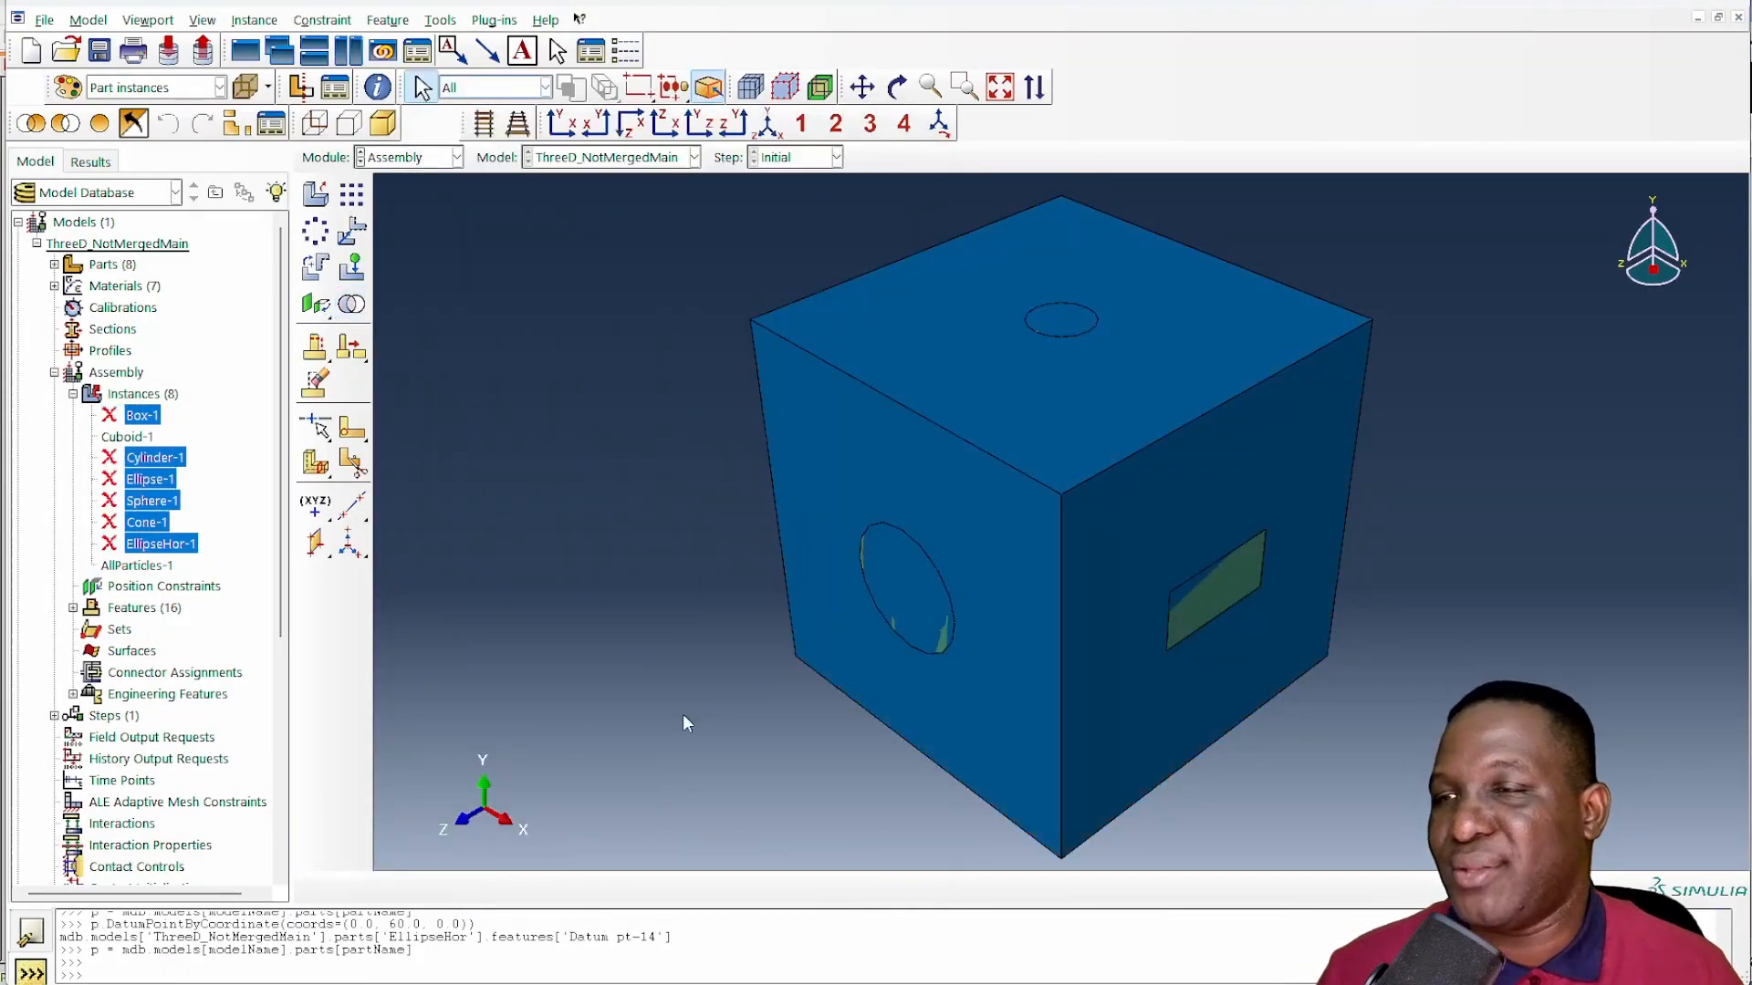
- Set up a Cut geometry operation that creates a part named CutMatrix and suppresses the original instances
click(352, 305)
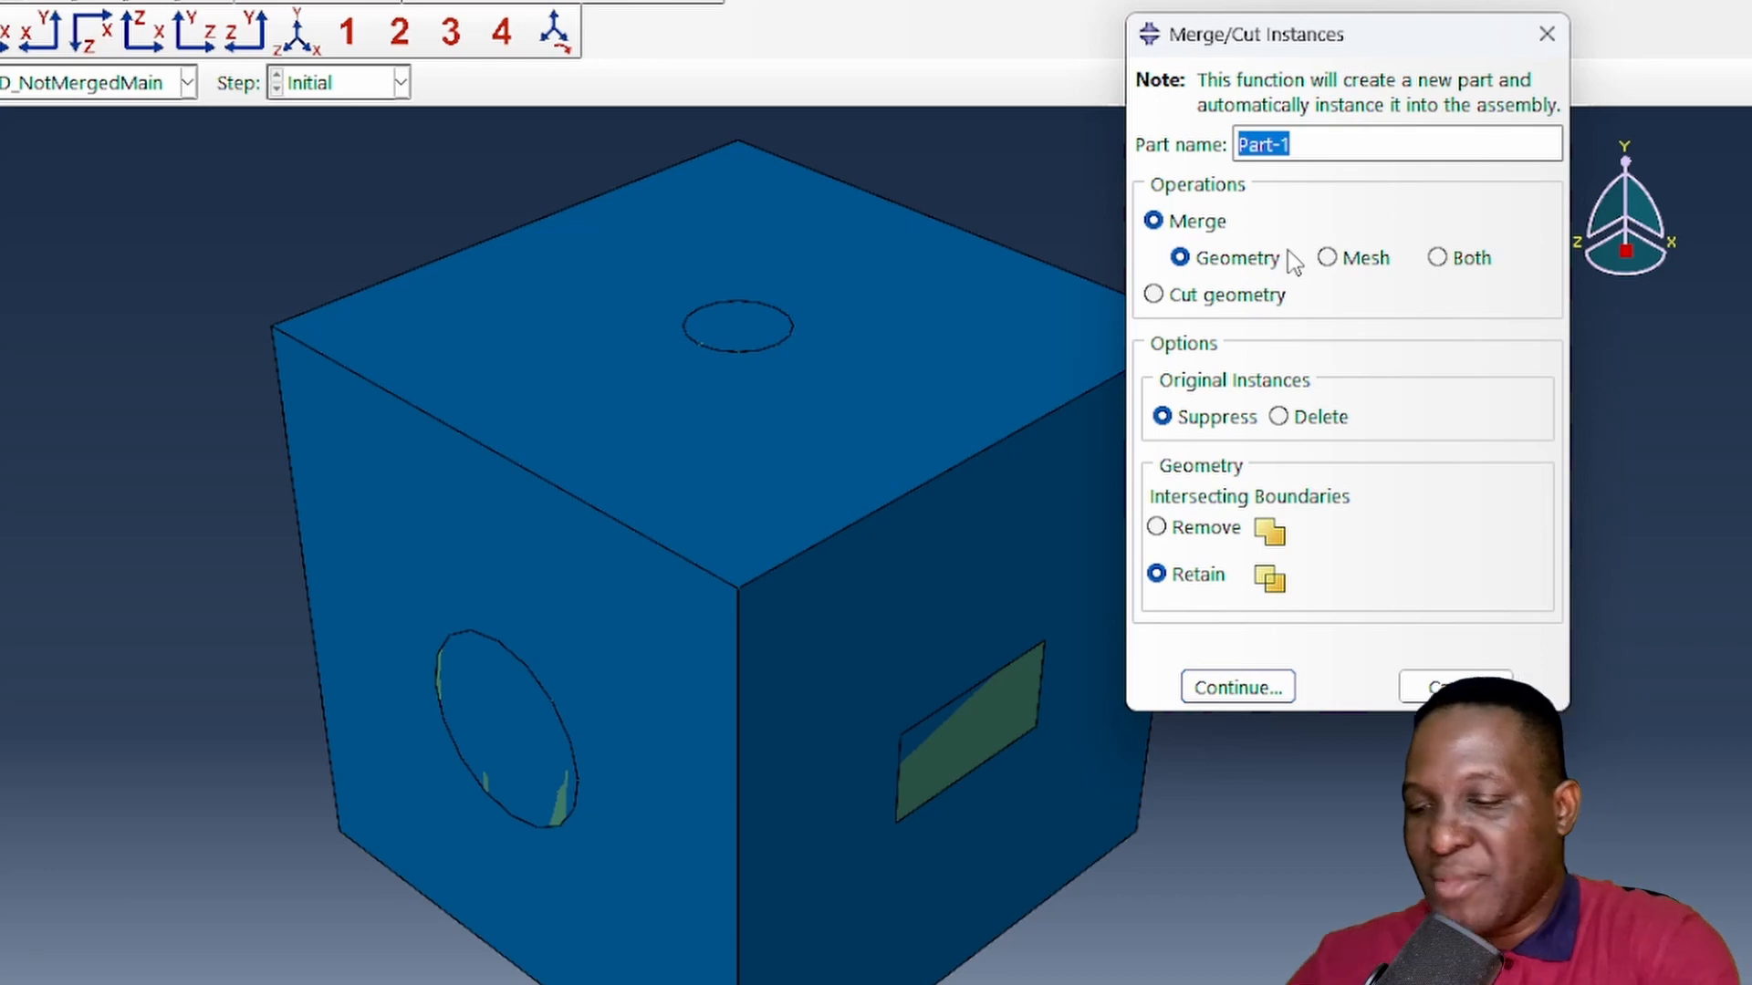
text(Cu)
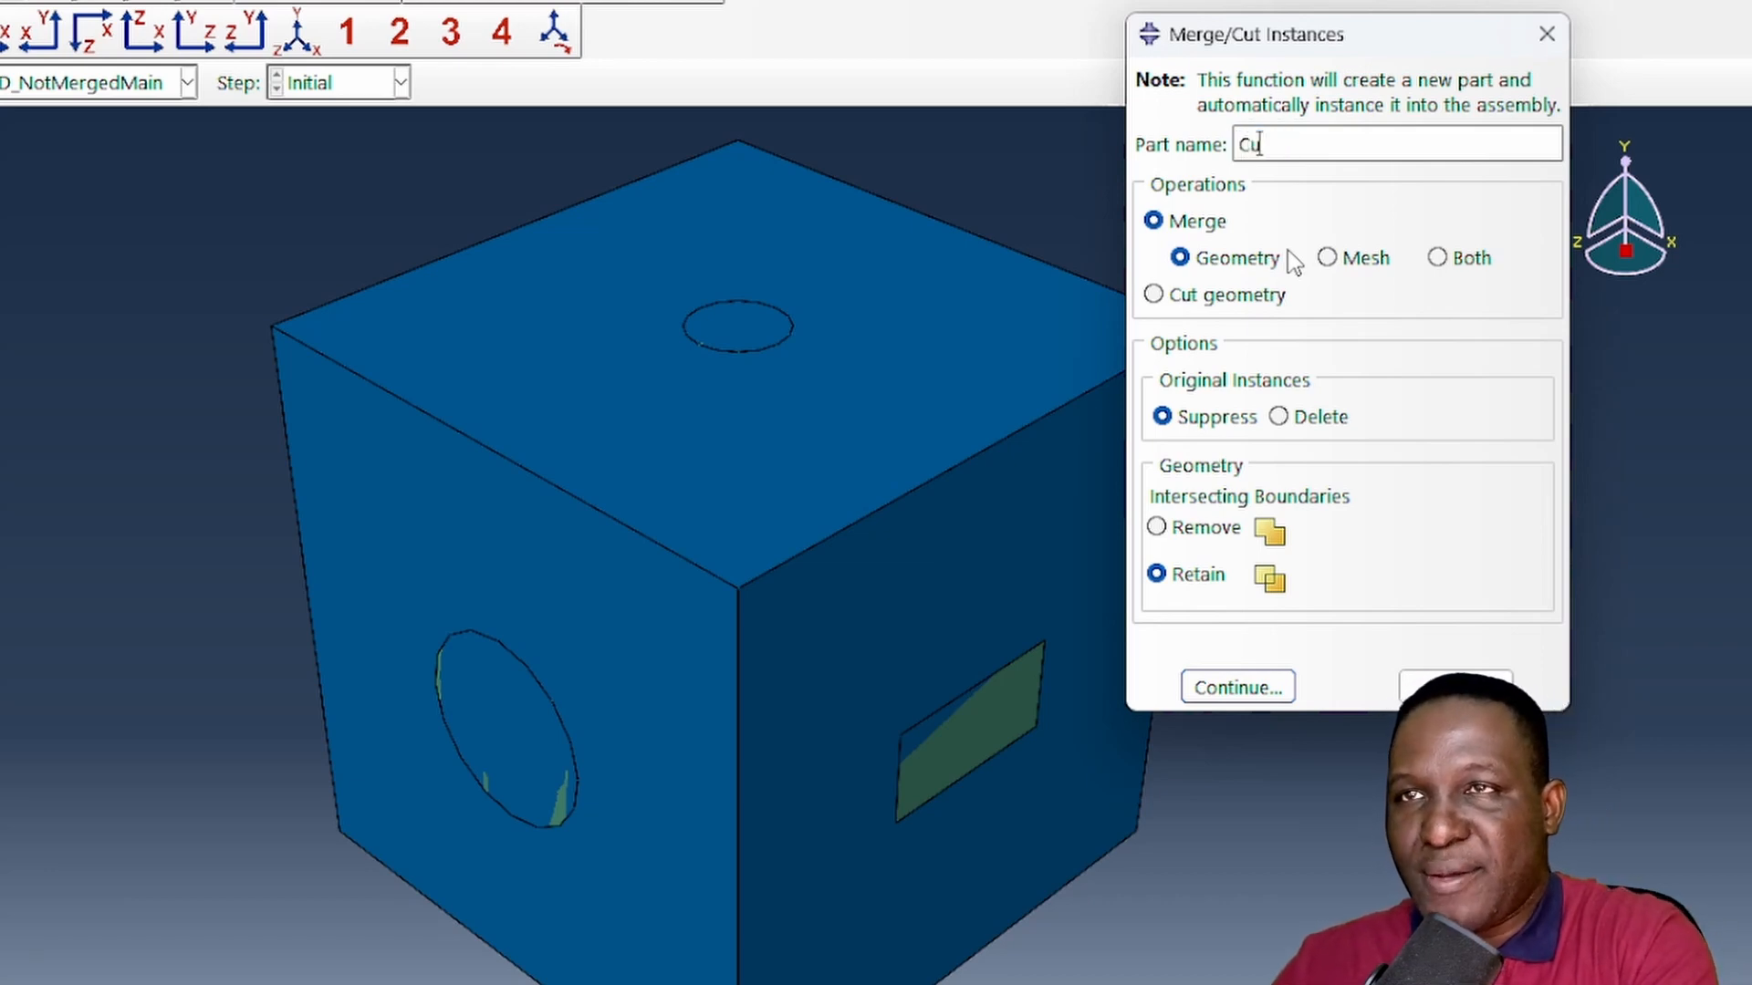
text(tMatrix)
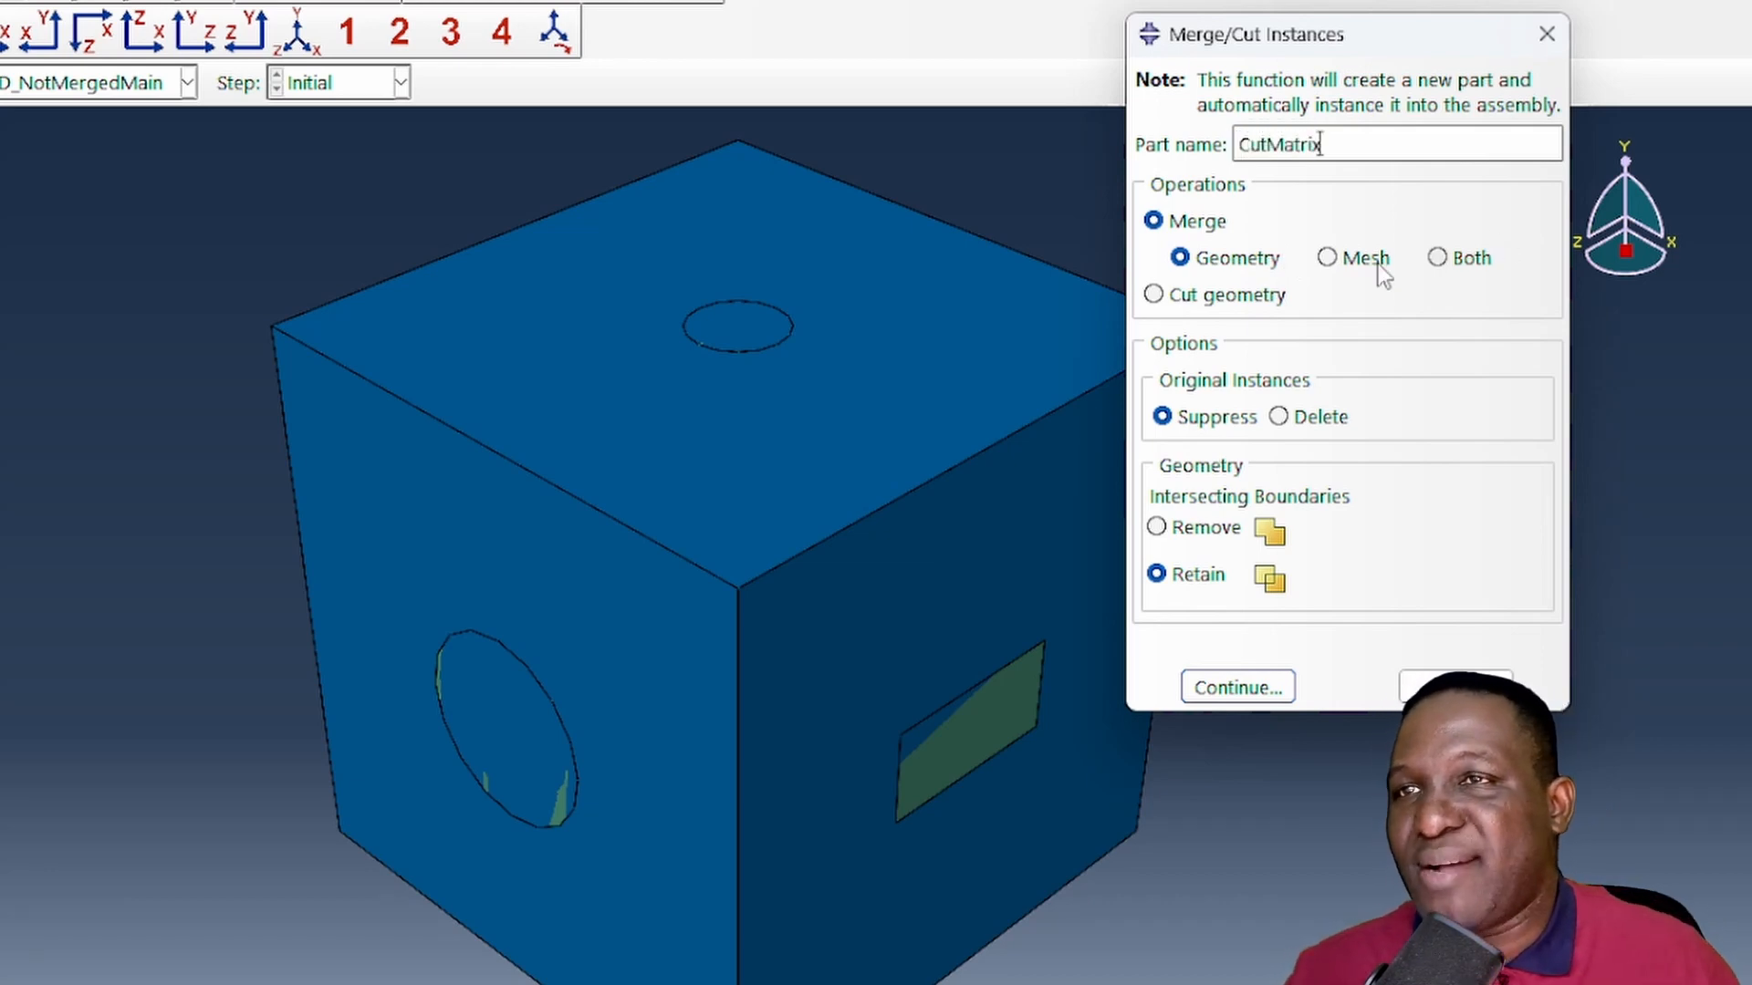
click(1201, 294)
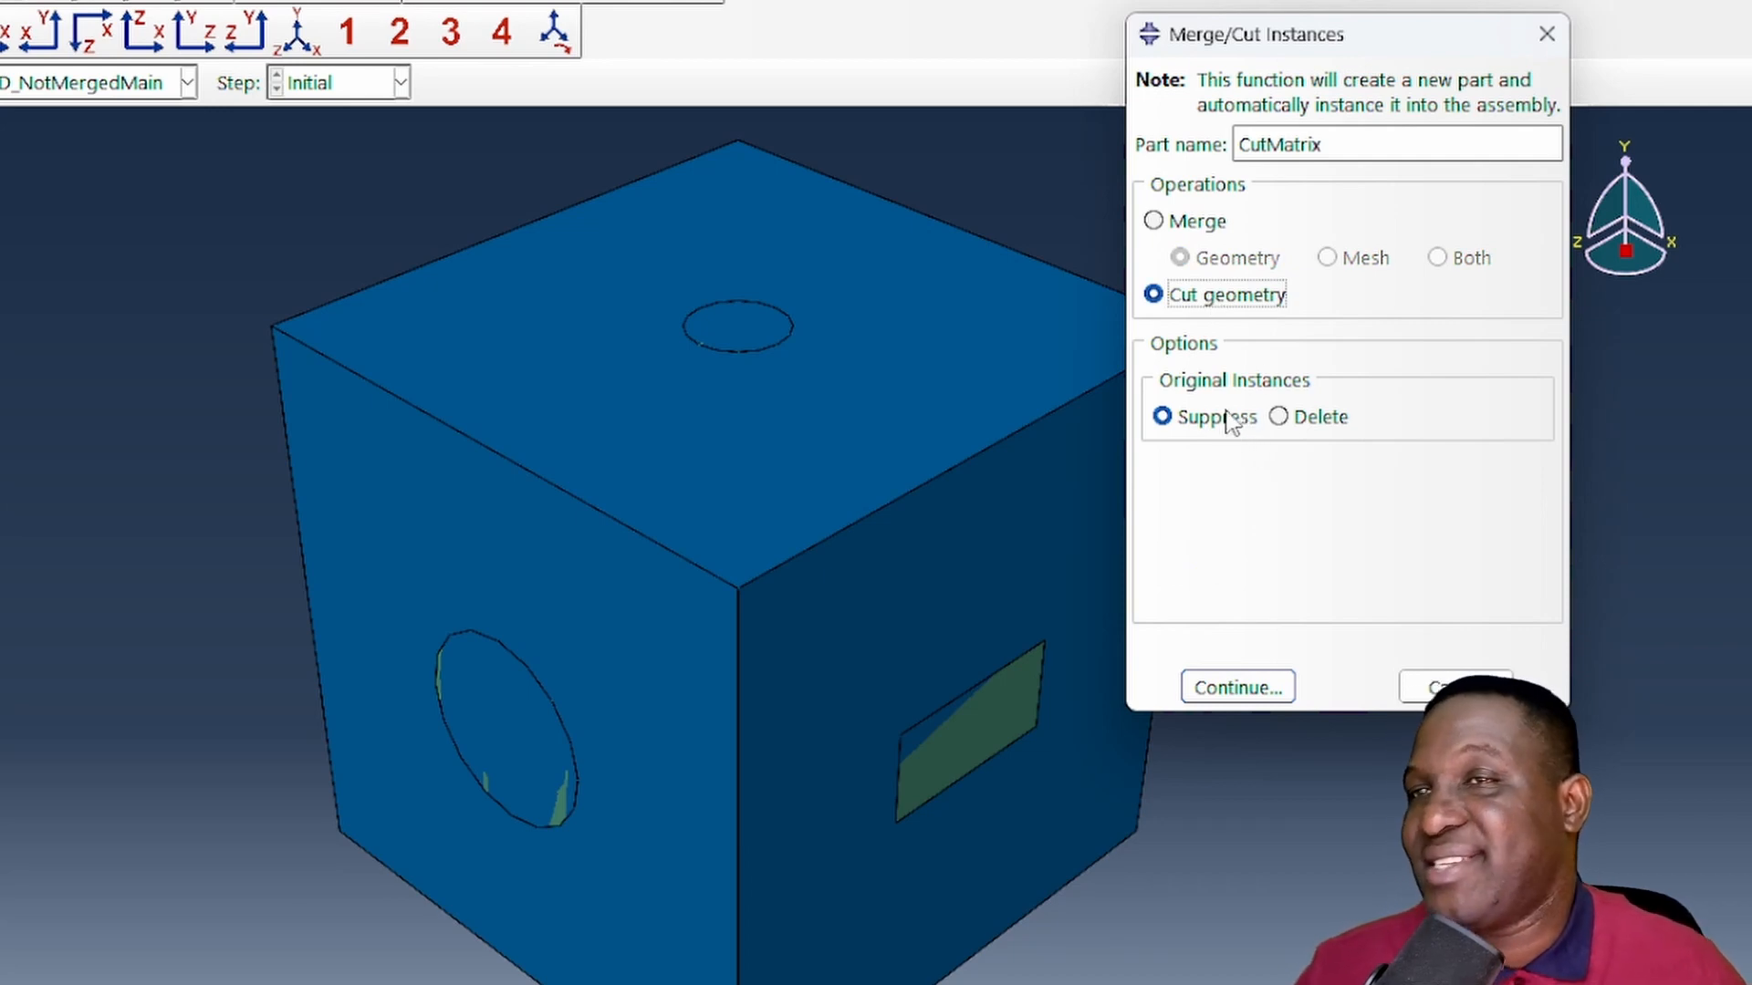
click(1237, 687)
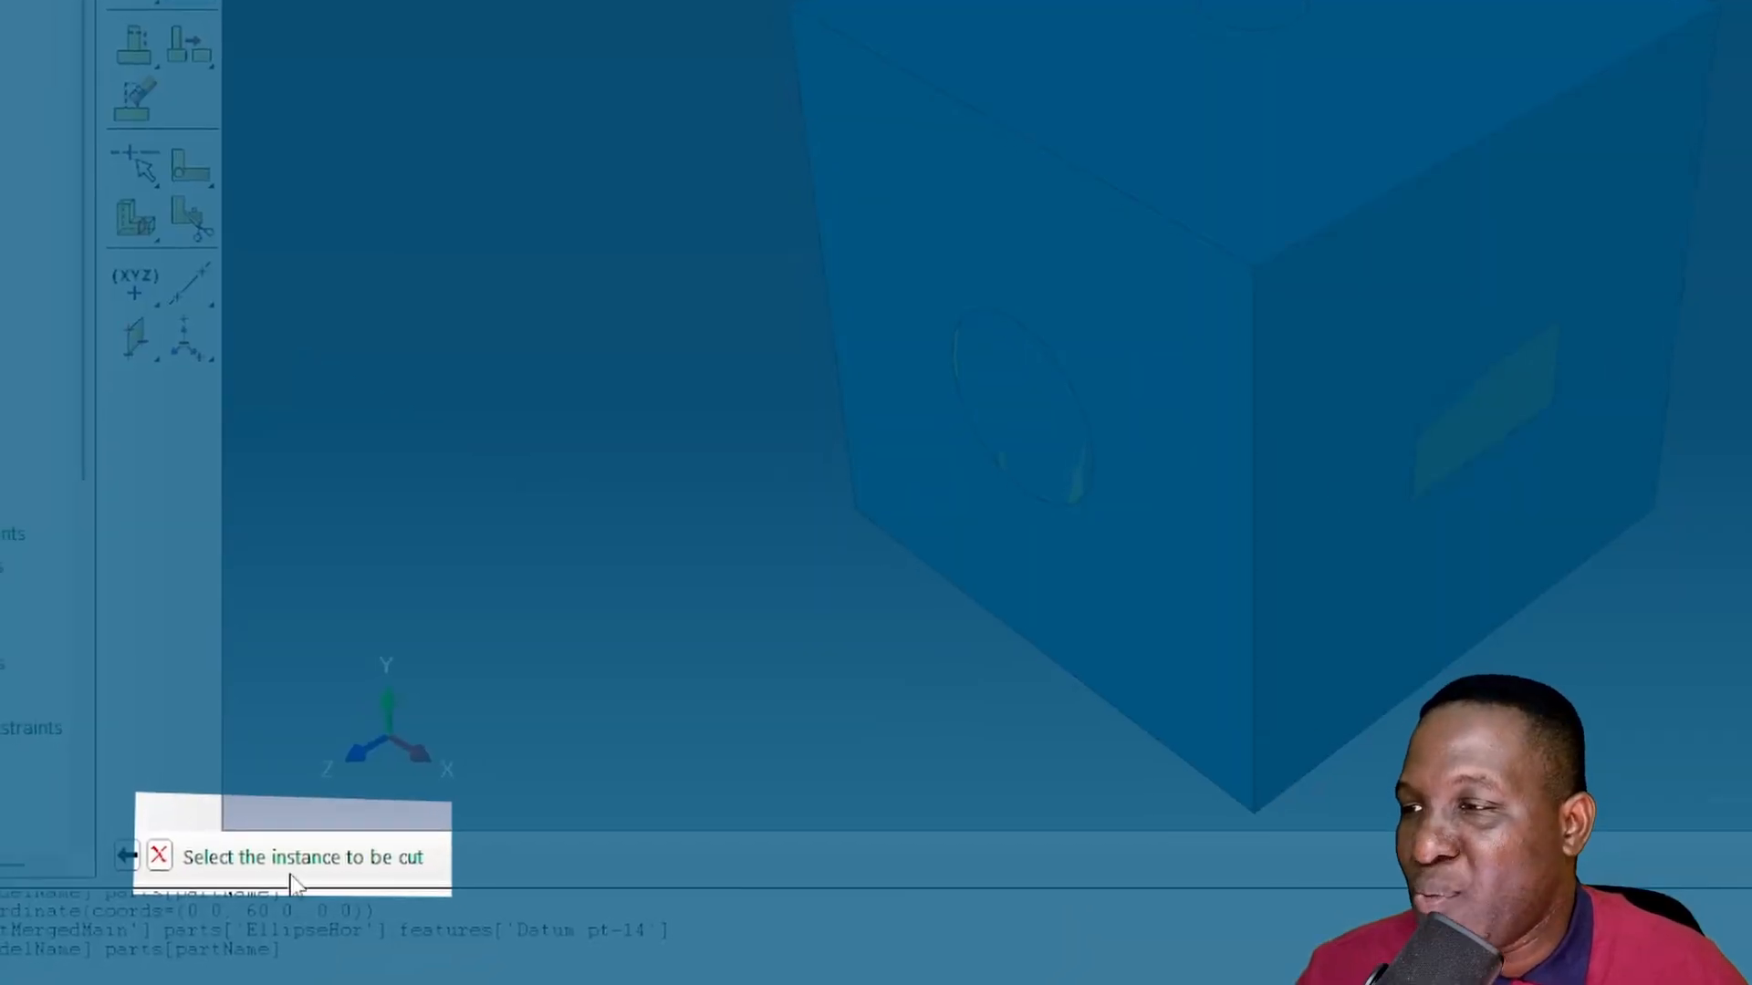
- Pick the Cuboid-1 cube as the instance to be cut and AllParticles-1 as the instance making the cut
click(1372, 706)
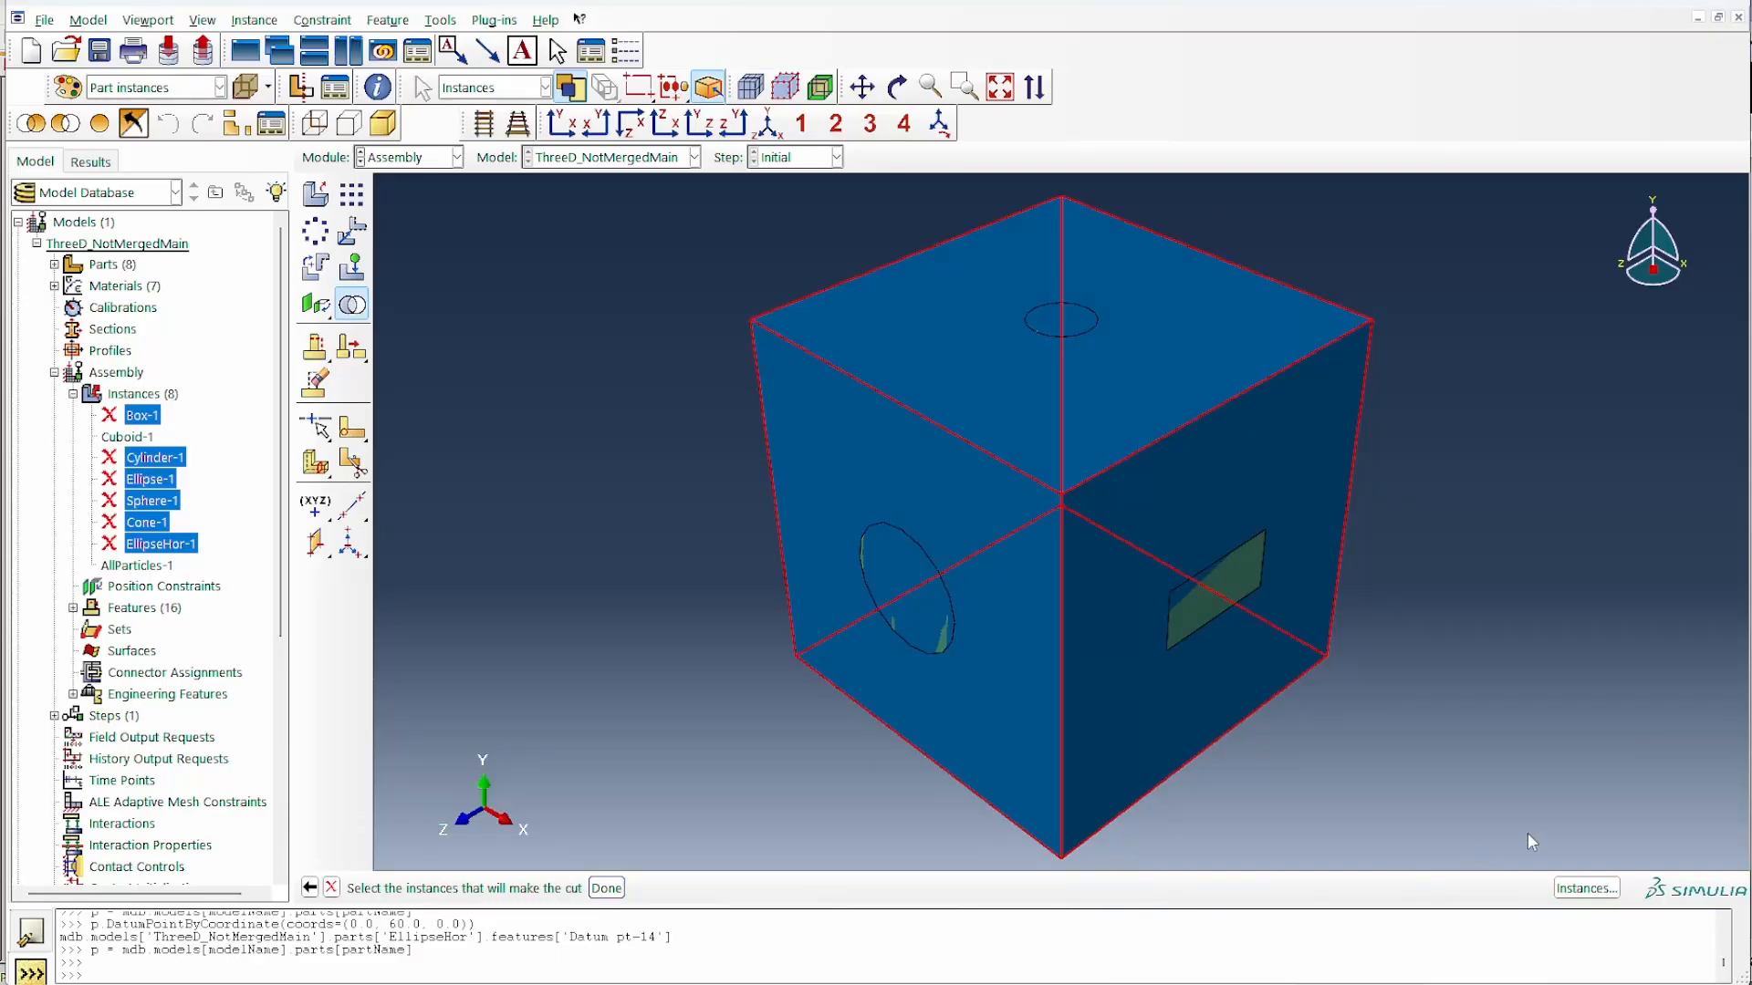
click(1587, 888)
click(474, 323)
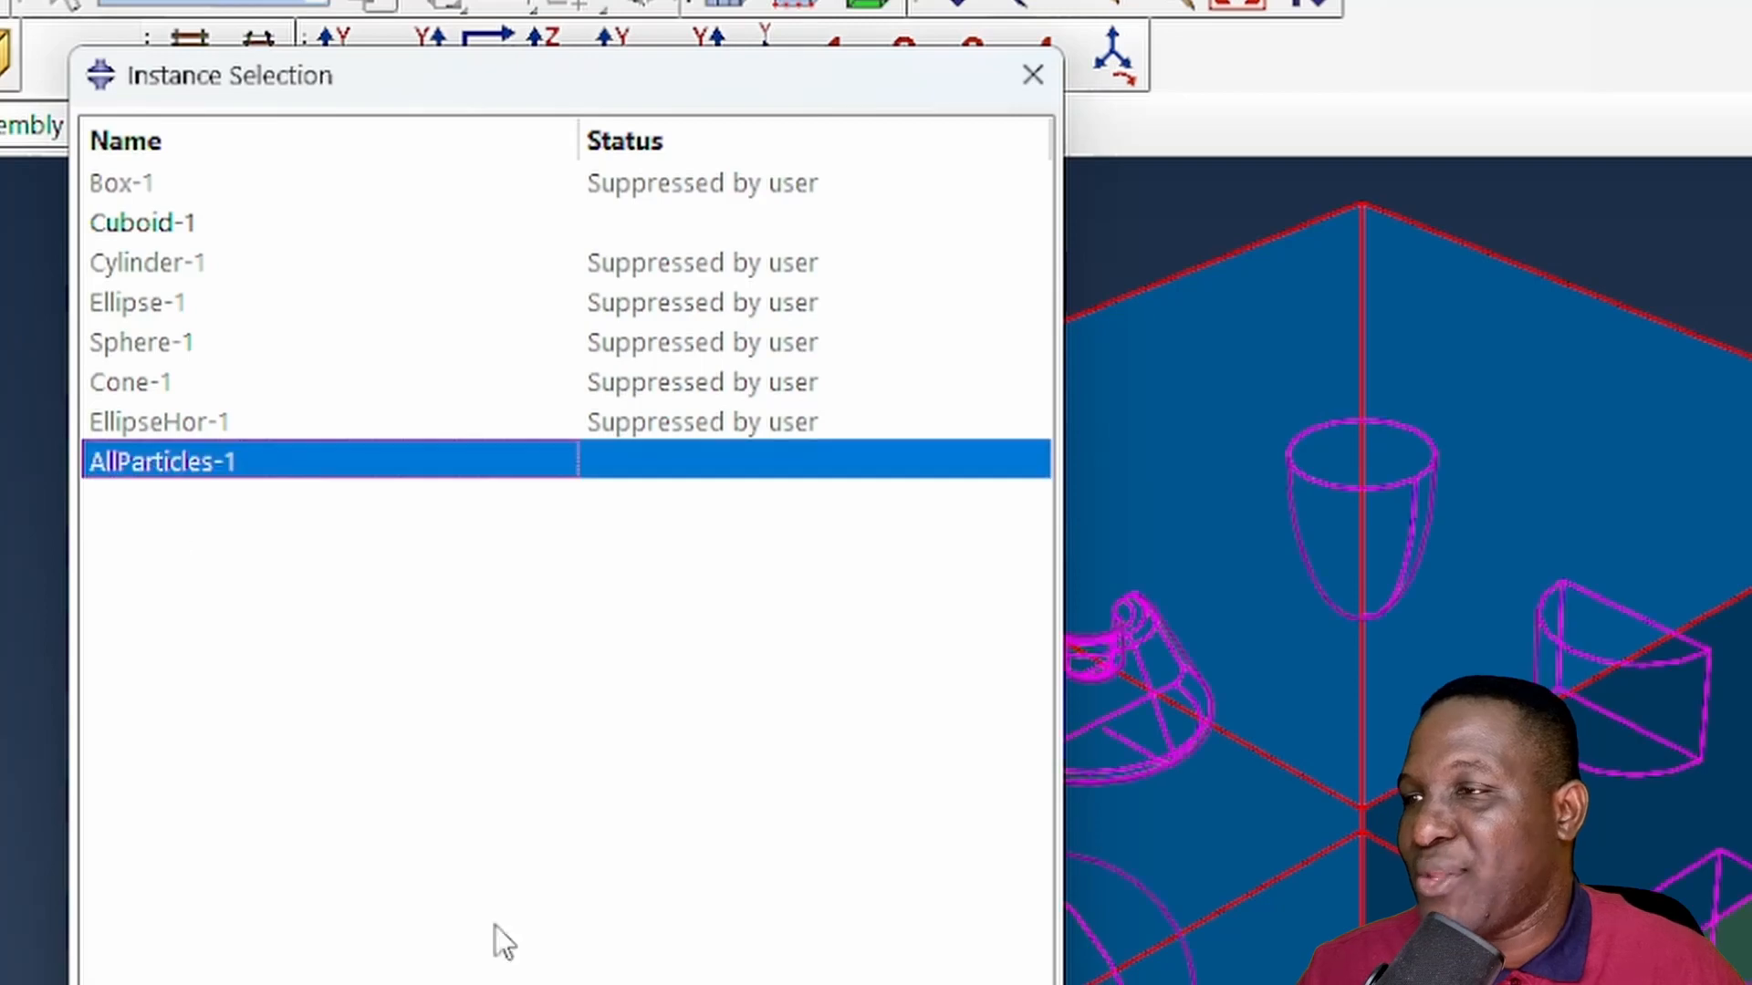
click(545, 840)
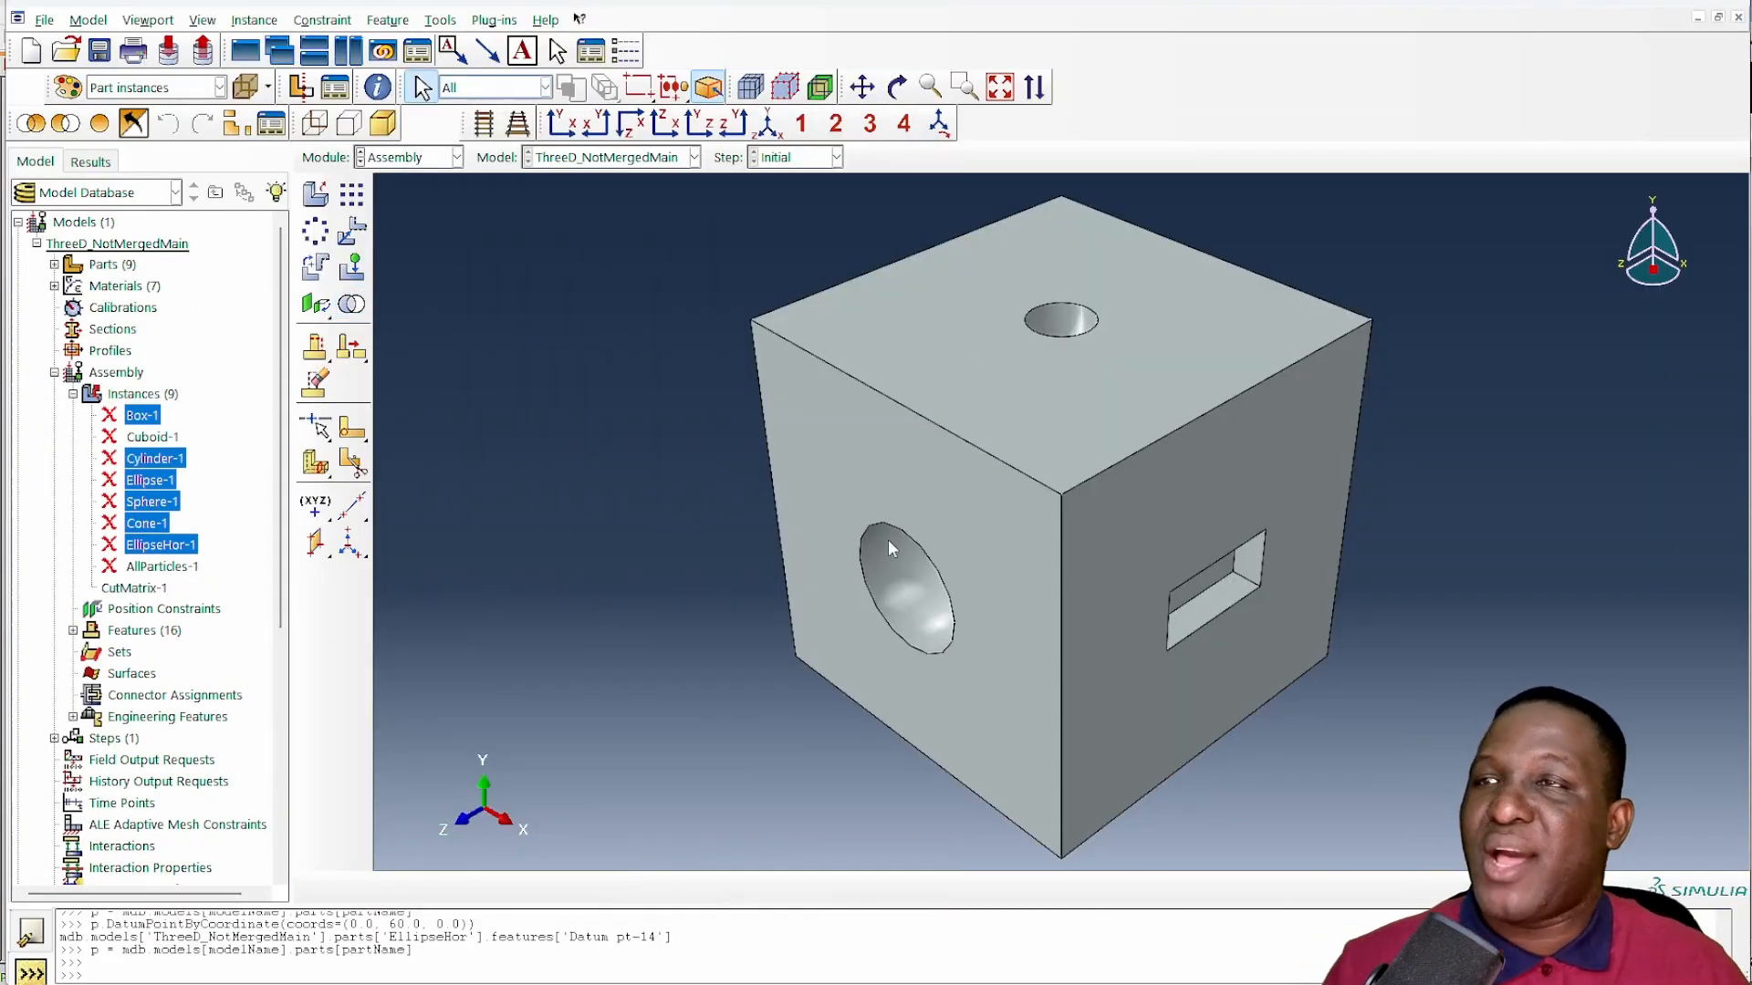
- Rotate the cut matrix cube to examine the cavities left by the inclusions on its faces
click(897, 87)
drag(1009, 313, 1042, 643)
drag(1036, 662, 1192, 342)
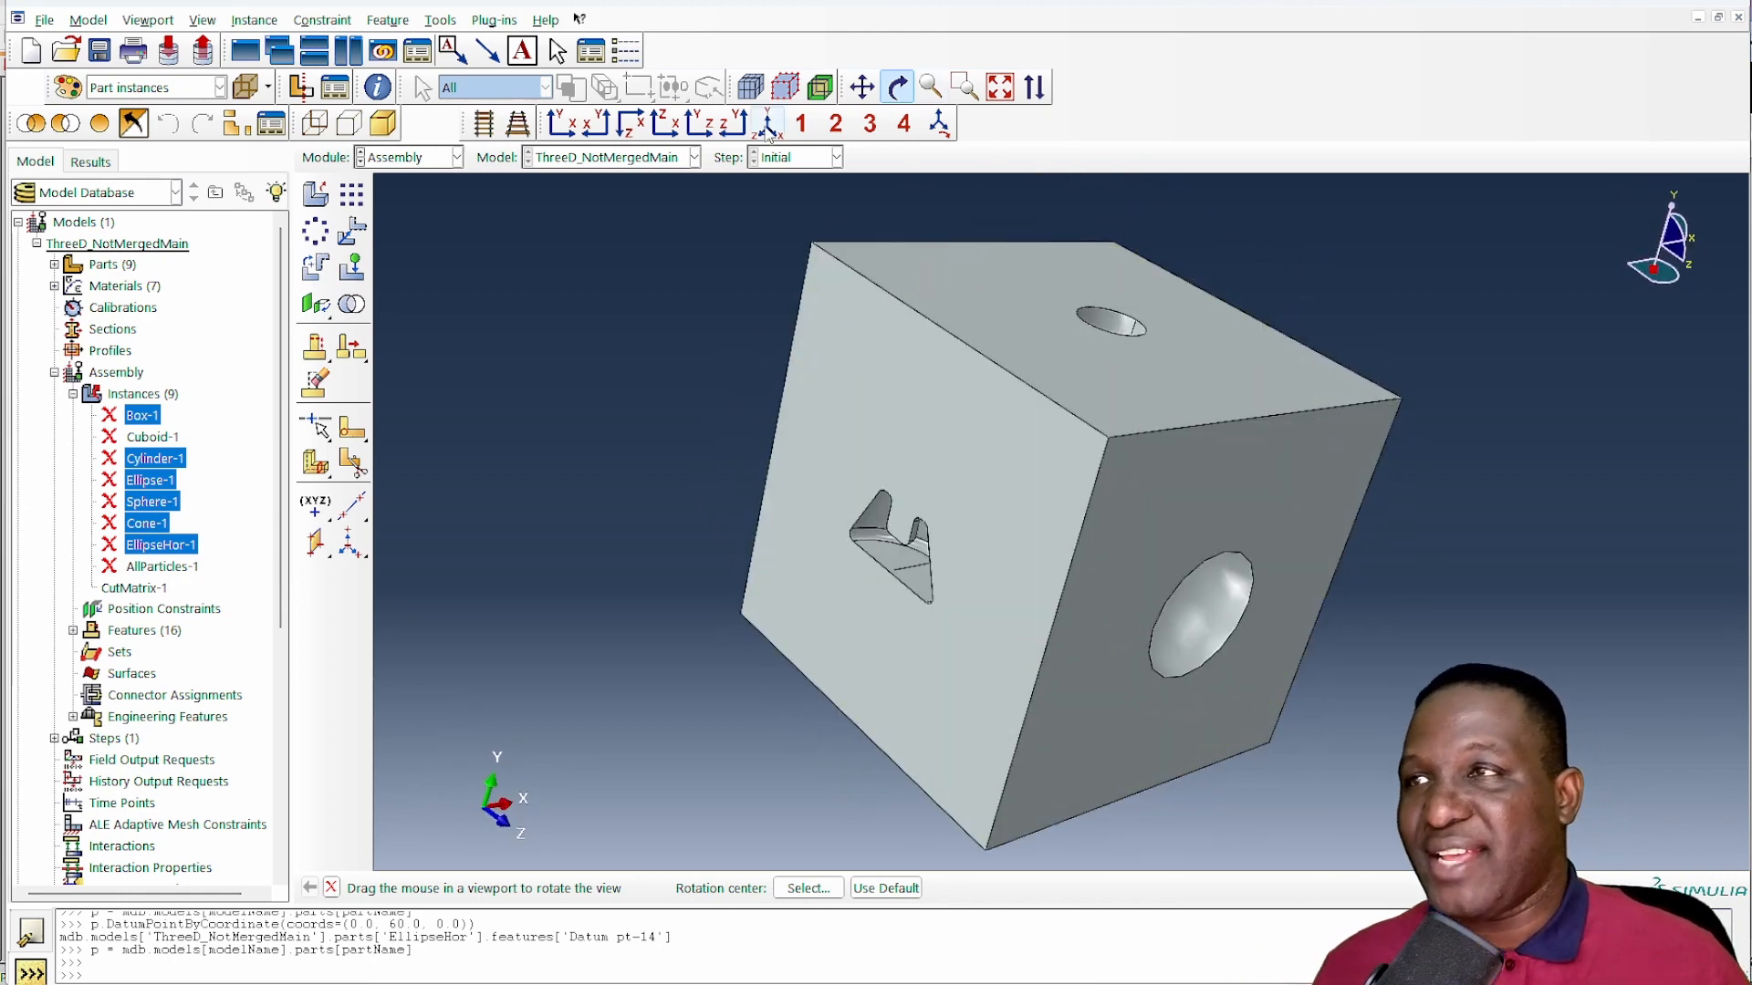
- Resume the suppressed instances Box-1, Cylinder-1, Ellipse-1, Sphere-1, Cone-1 and EllipseHor-1, leaving Cuboid-1 and AllParticles-1 suppressed
drag(960, 176, 825, 204)
click(167, 569)
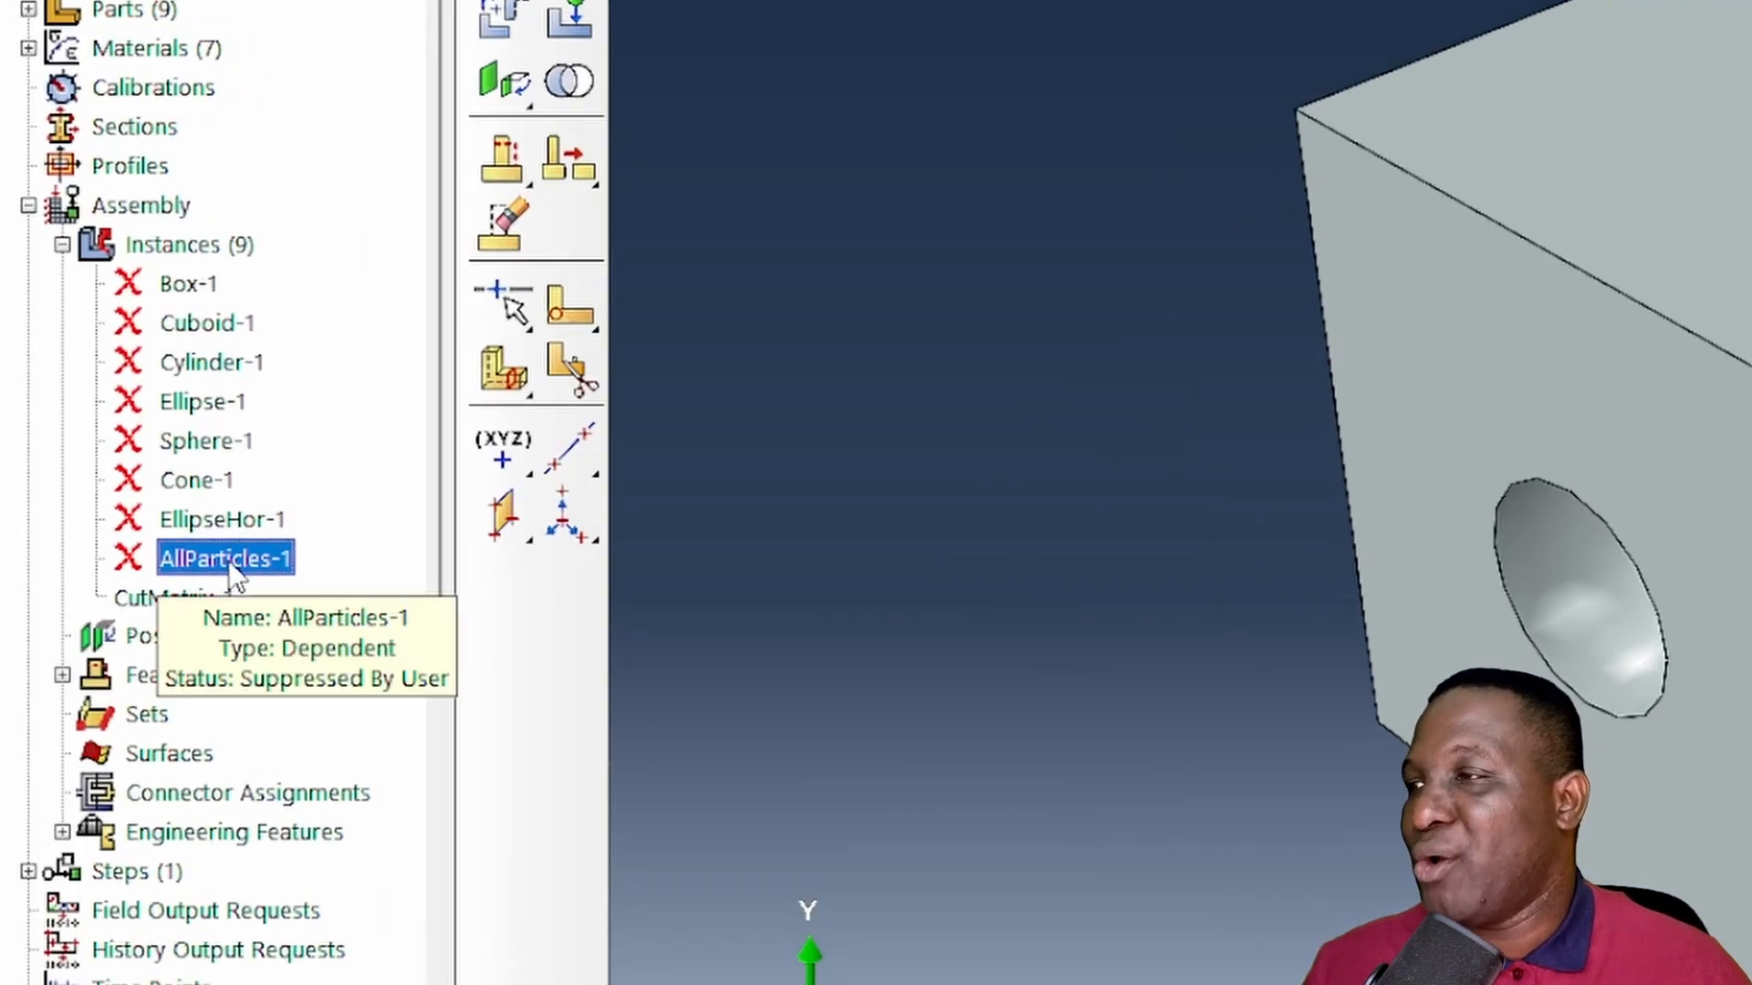
click(223, 520)
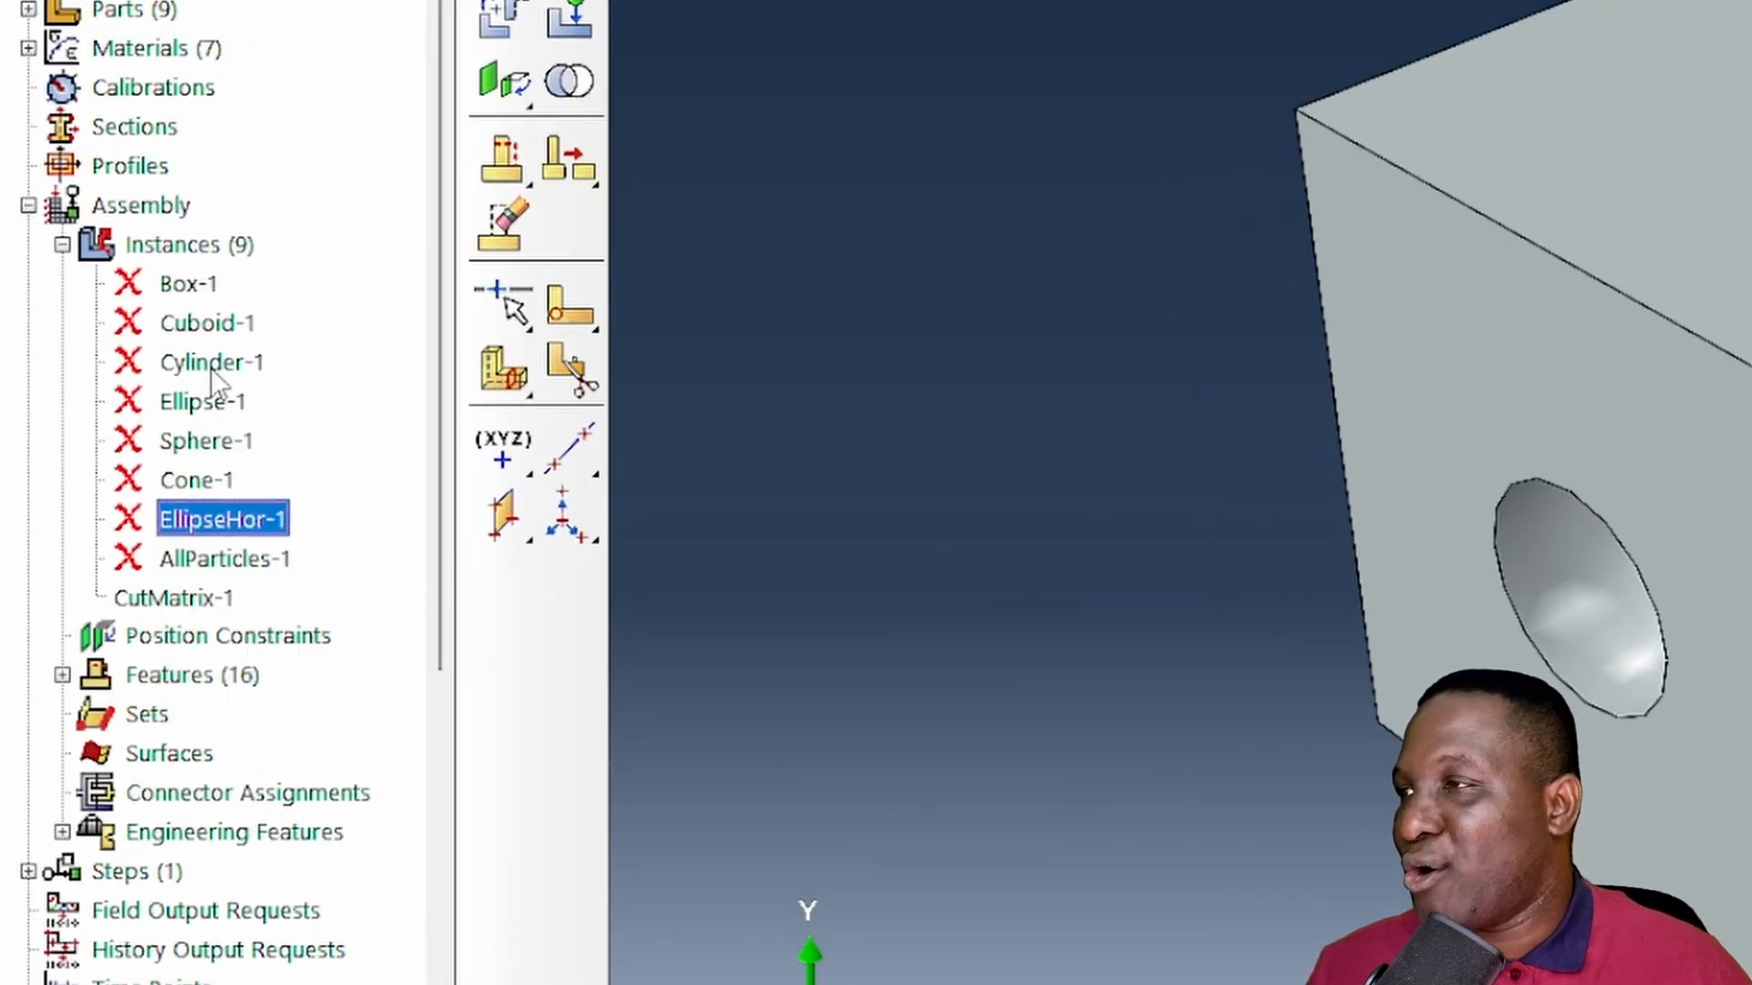
shift+click(200, 287)
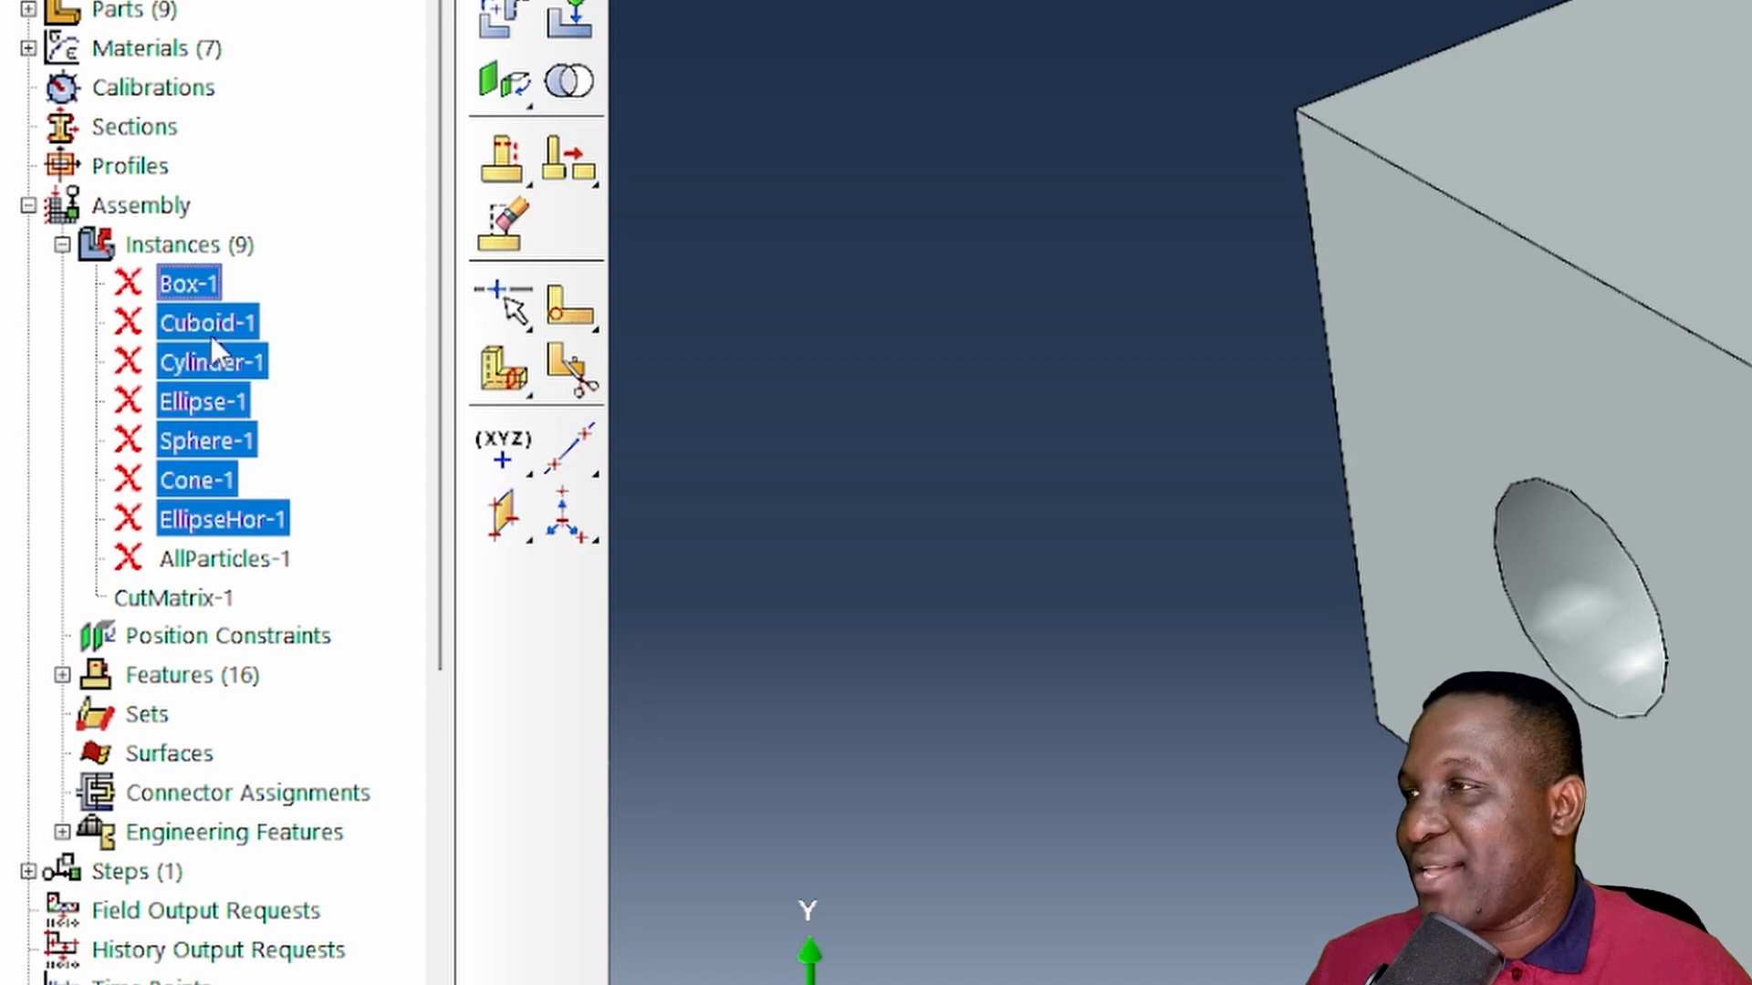
right_click(238, 357)
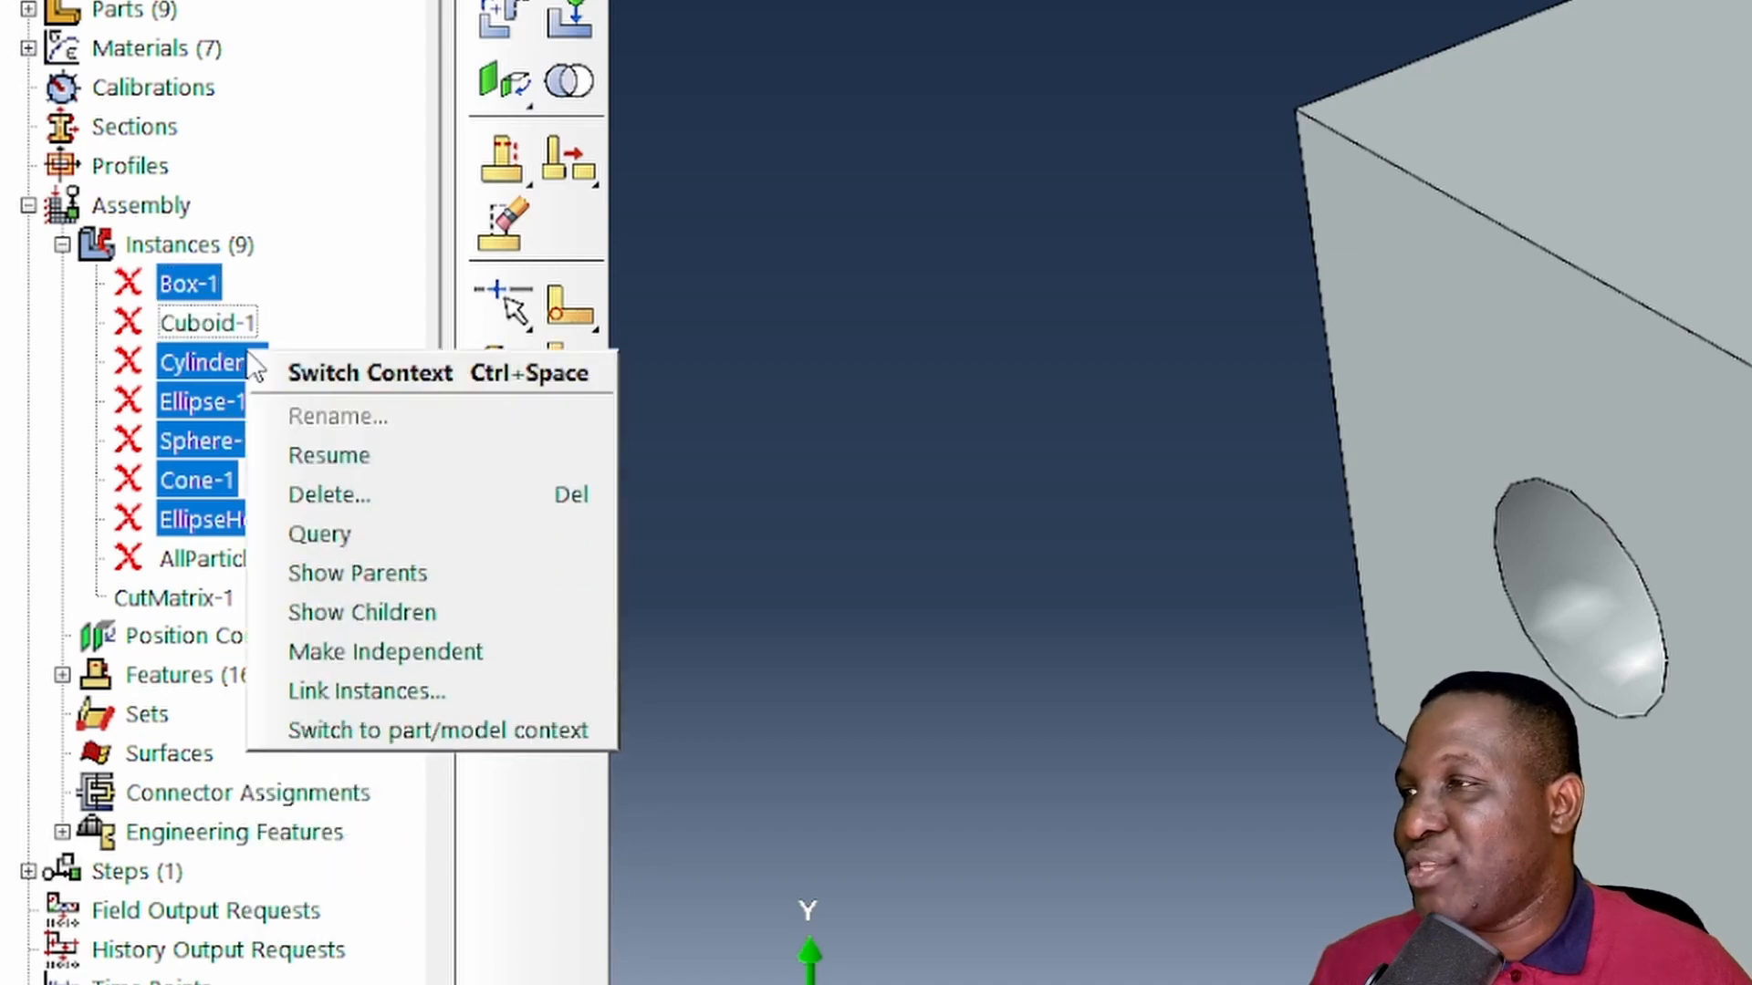
click(345, 453)
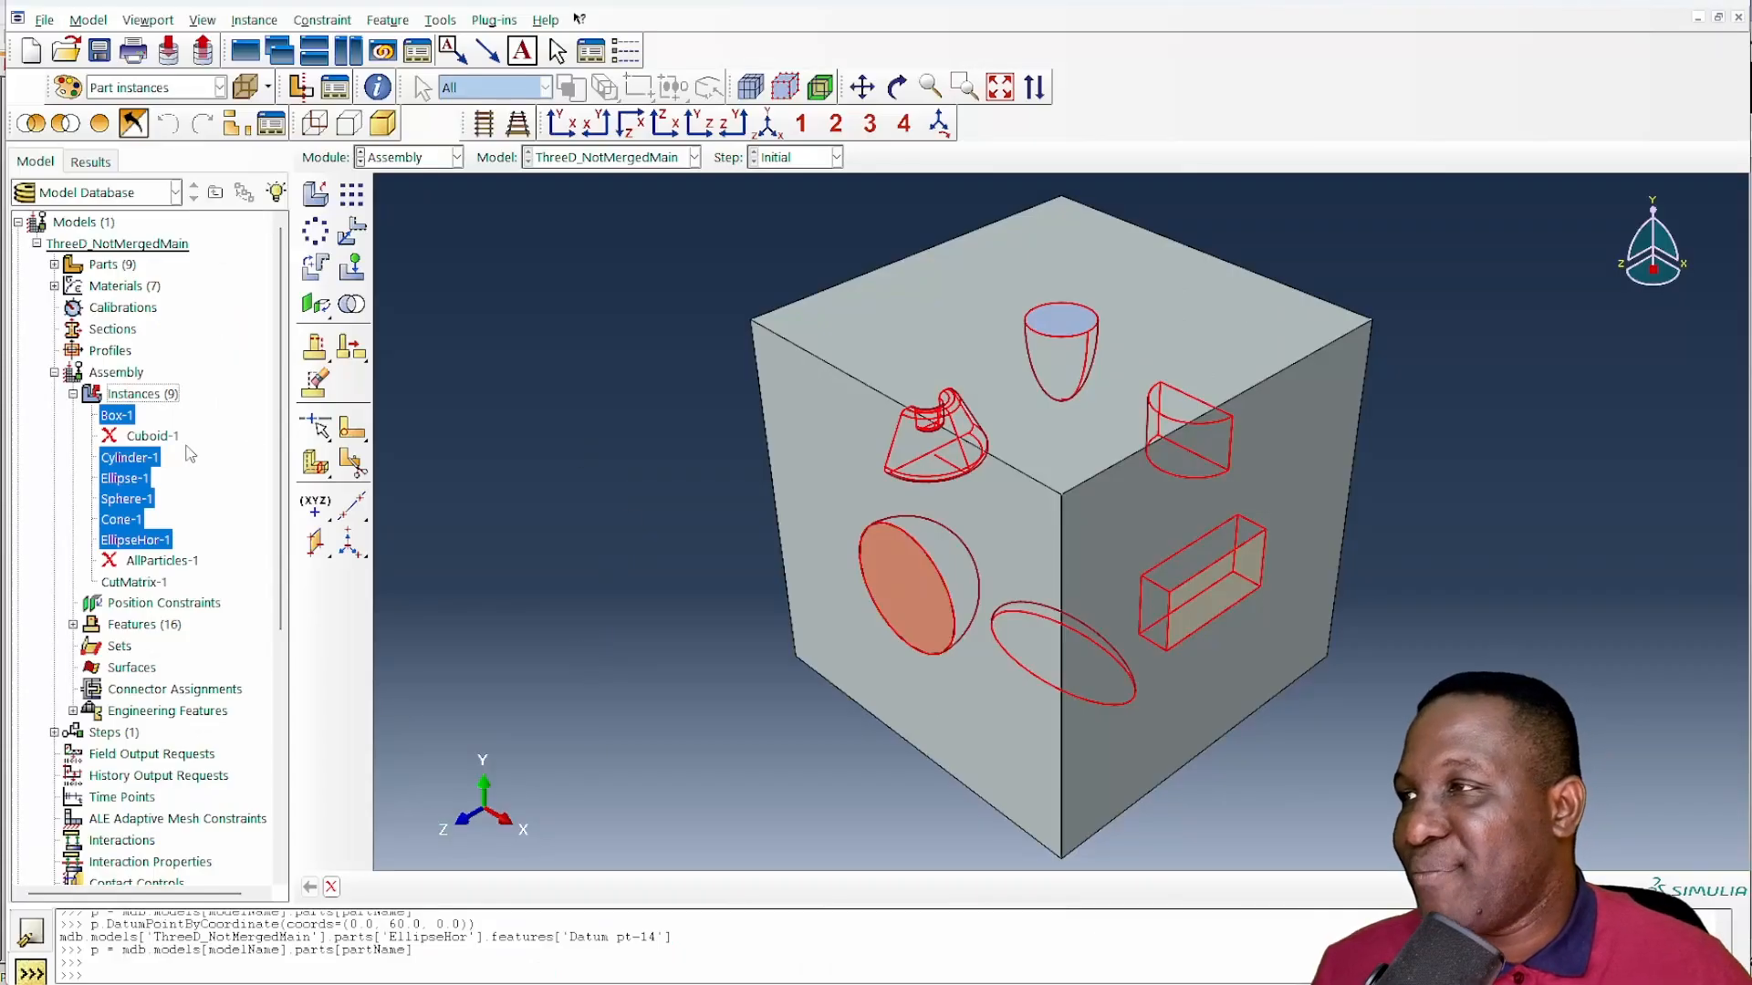
click(176, 400)
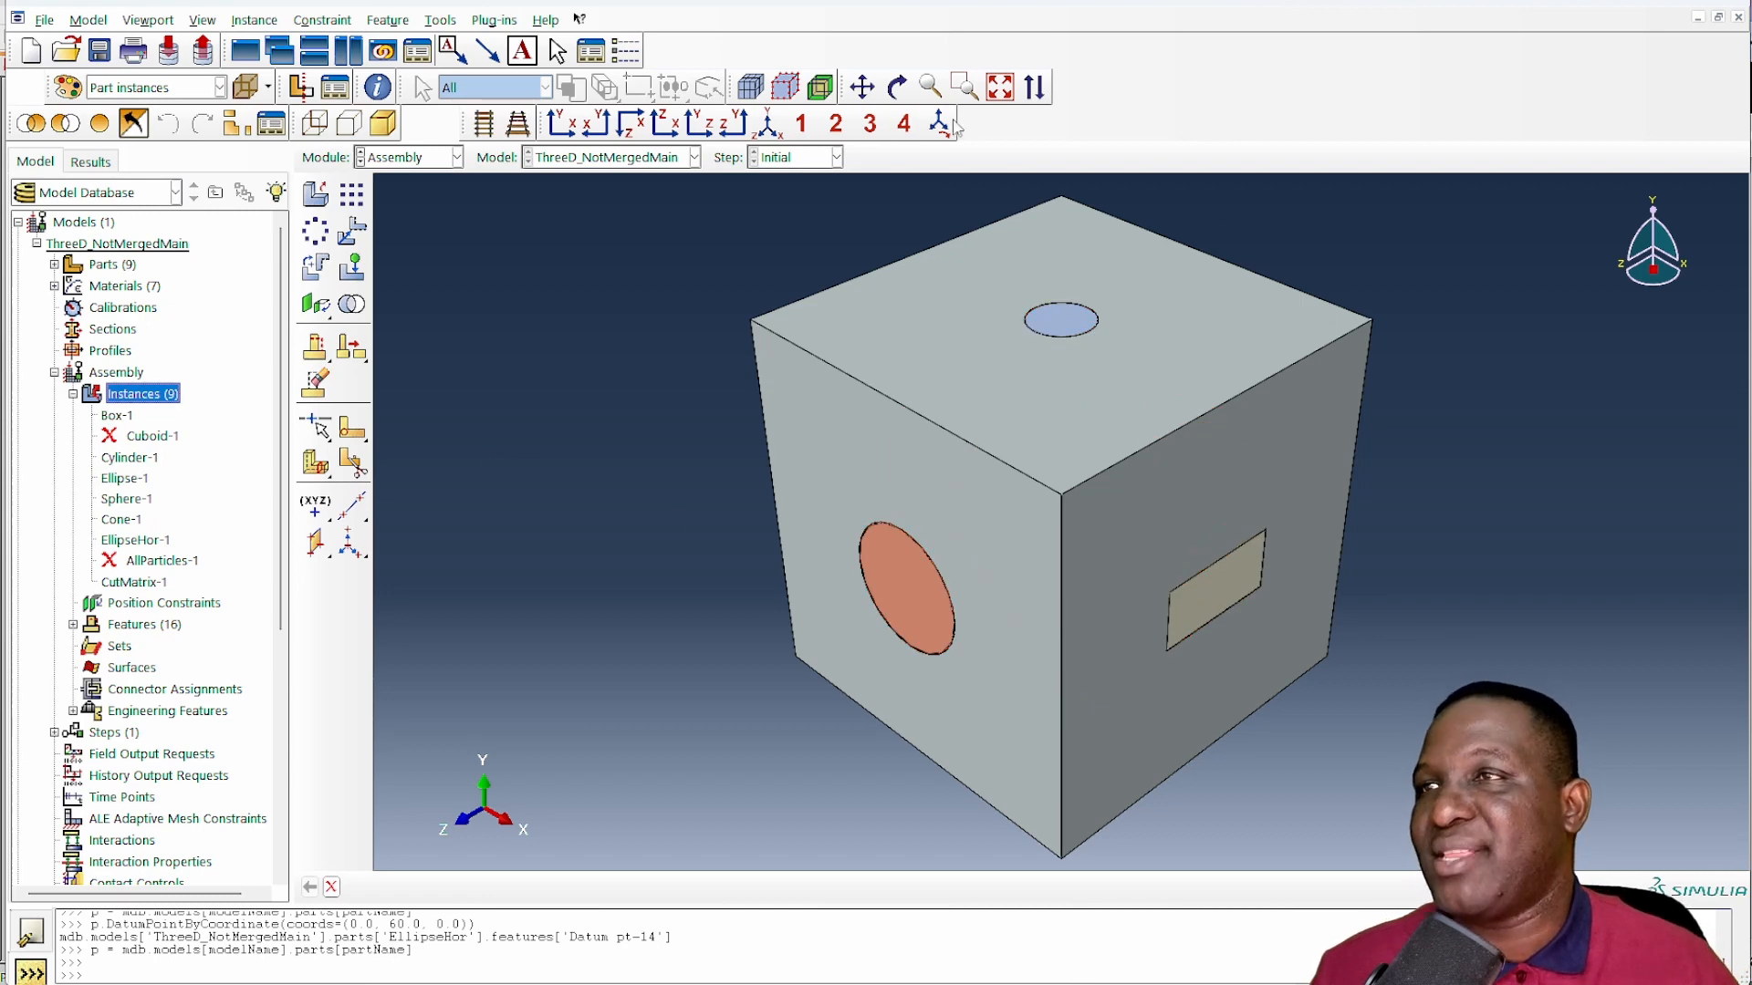
- Rotate the assembly to examine how the inclusions fit into the cut matrix on the cube's different faces
click(897, 87)
drag(1016, 578, 1289, 604)
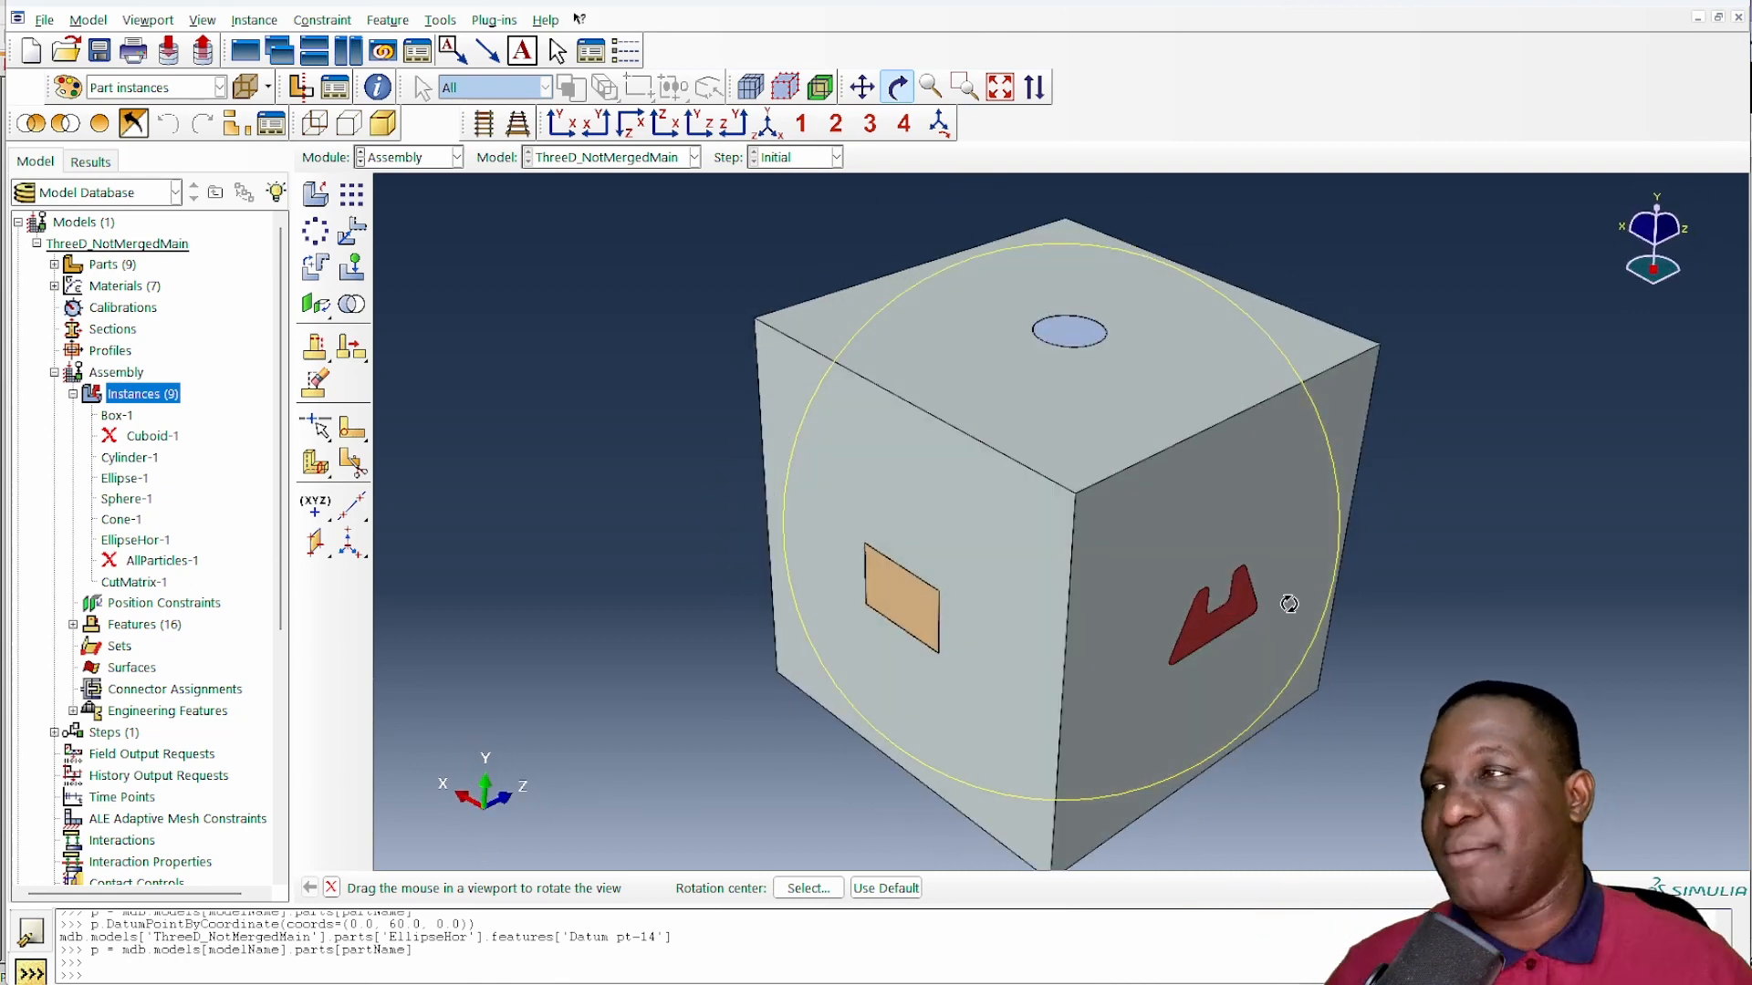
drag(1029, 467, 559, 341)
- Display the CutMatrix and Cuboid parts in turn to compare them, ending on CutMatrix, and return to the Assembly module
click(54, 264)
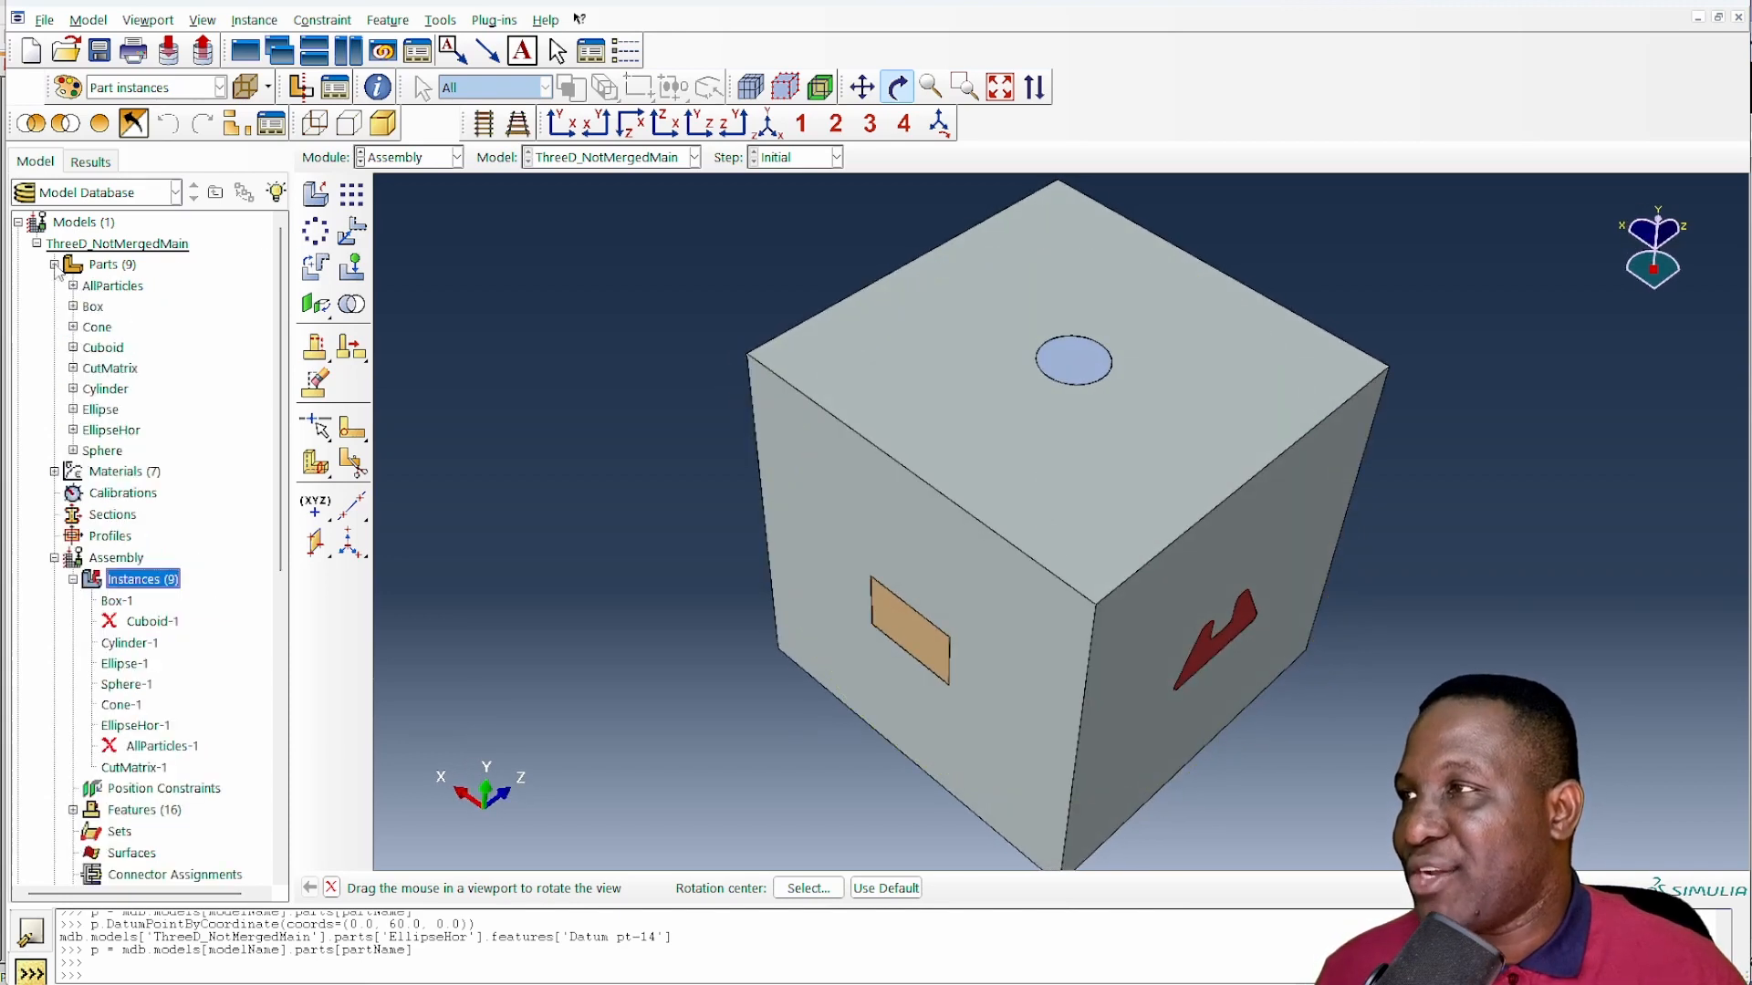
double_click(108, 368)
double_click(104, 348)
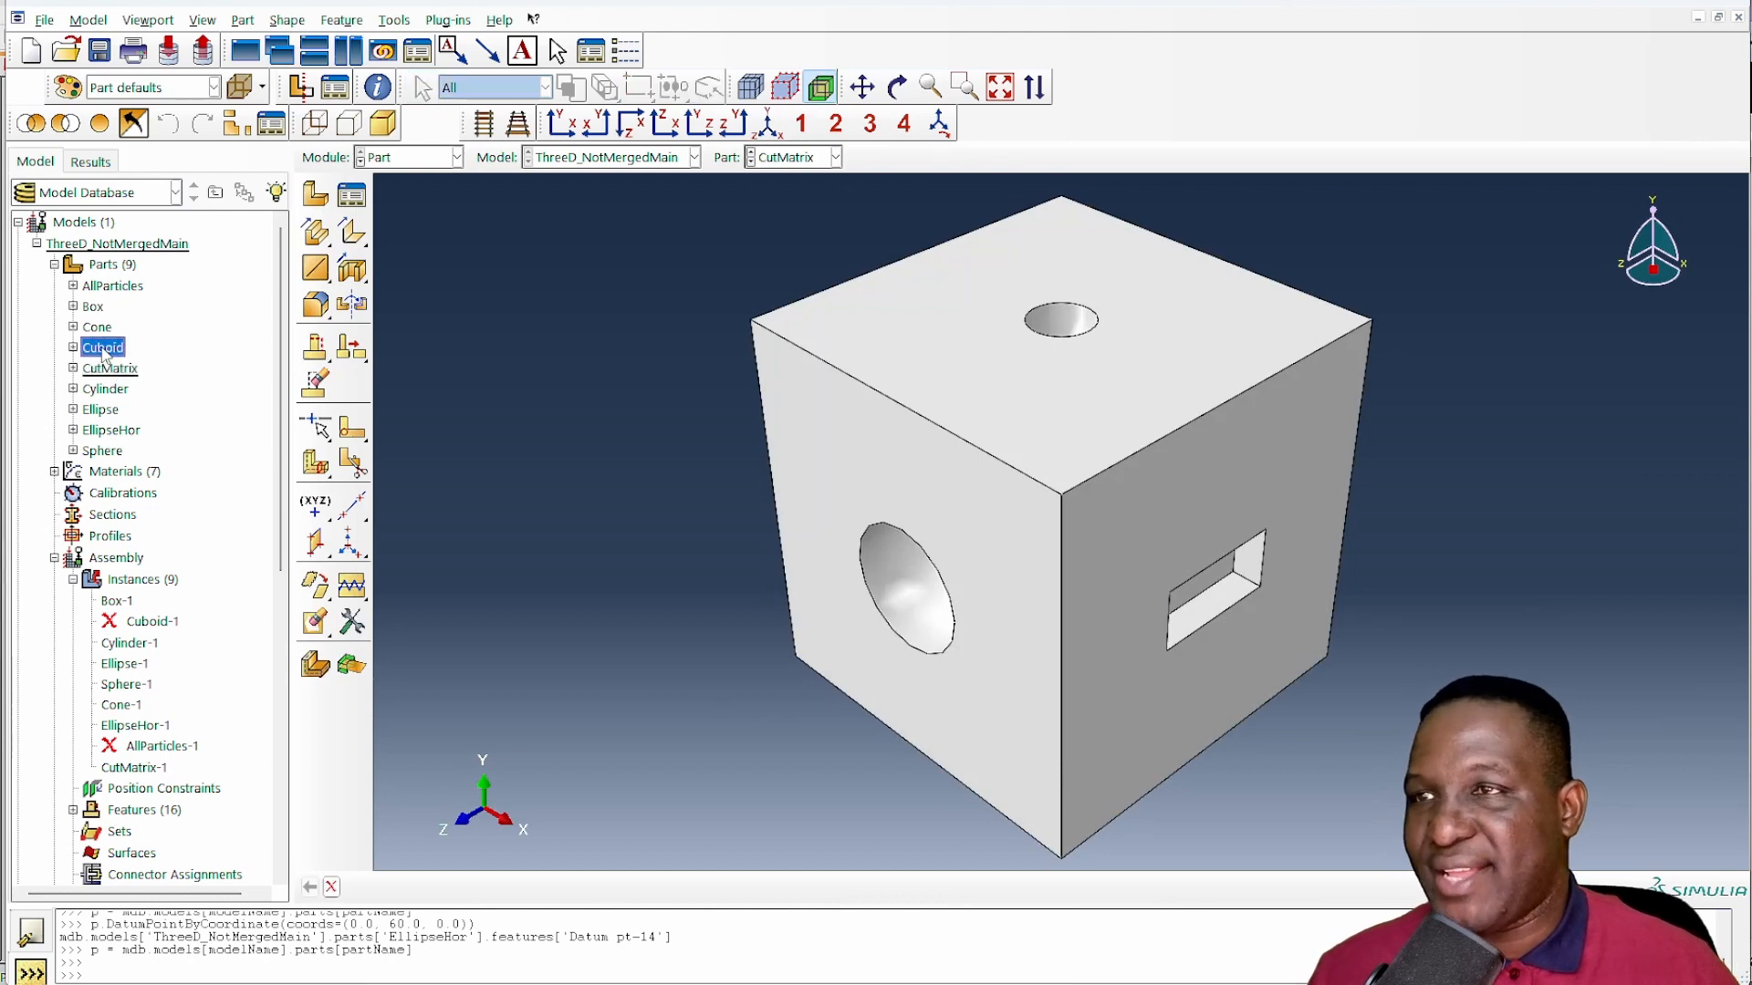
double_click(102, 368)
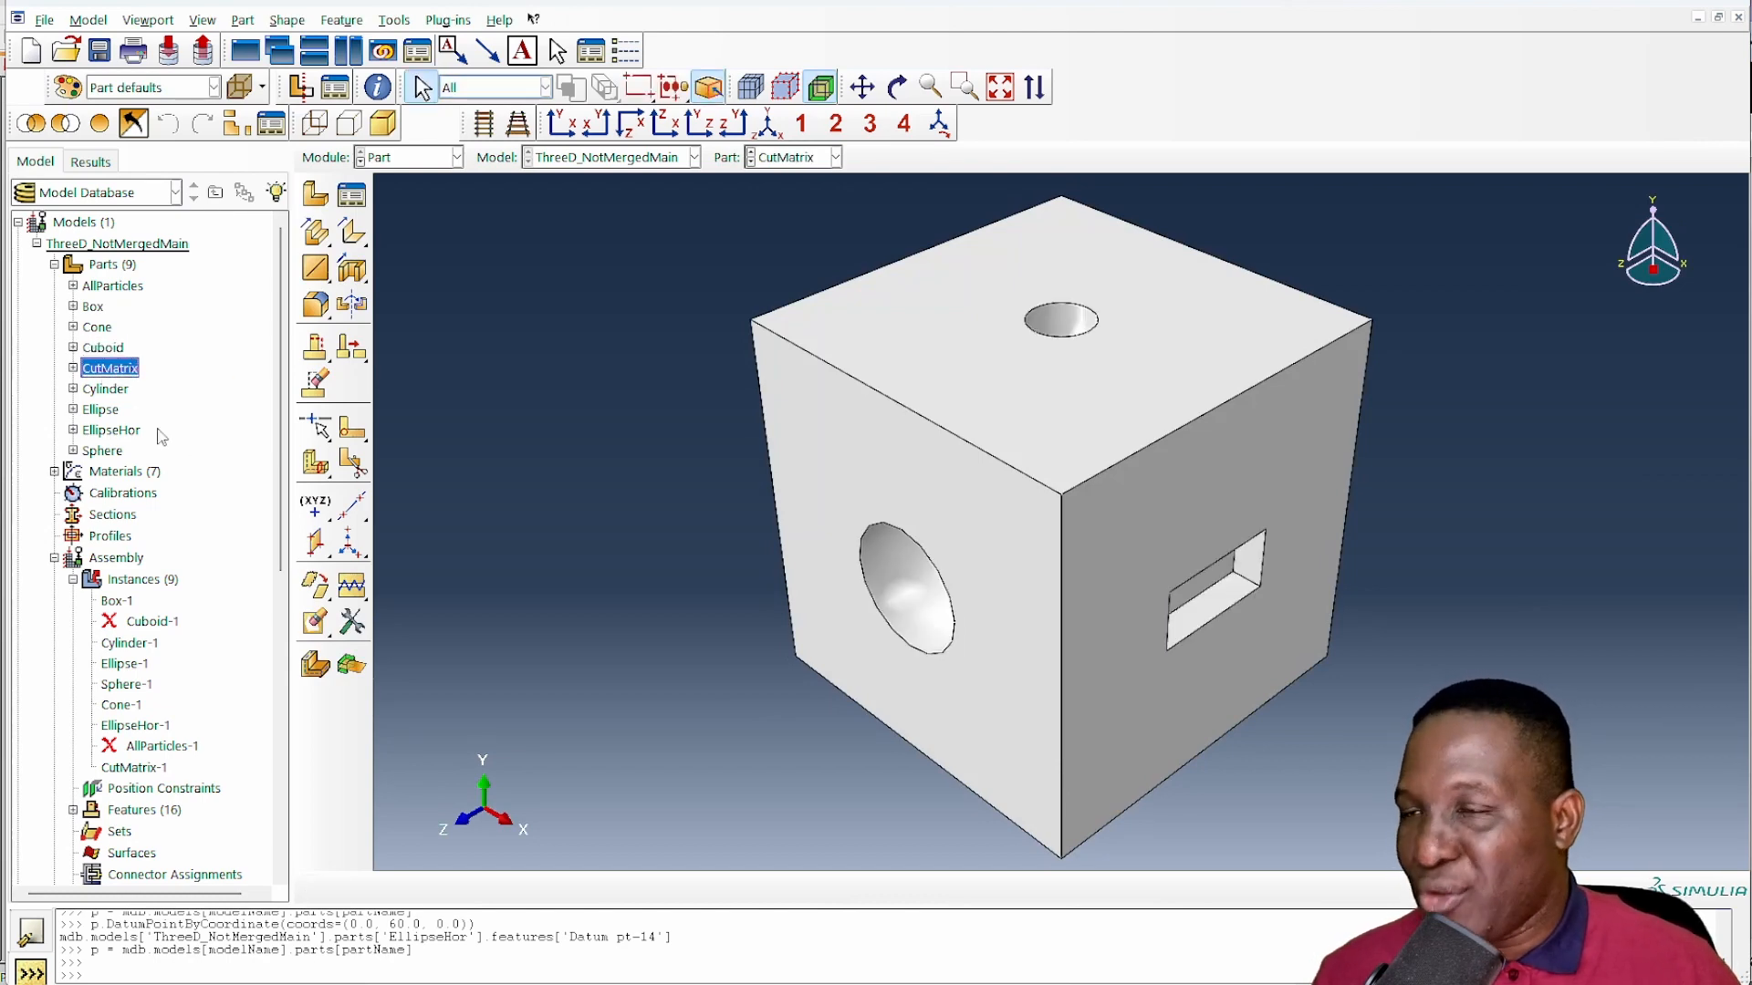
click(401, 158)
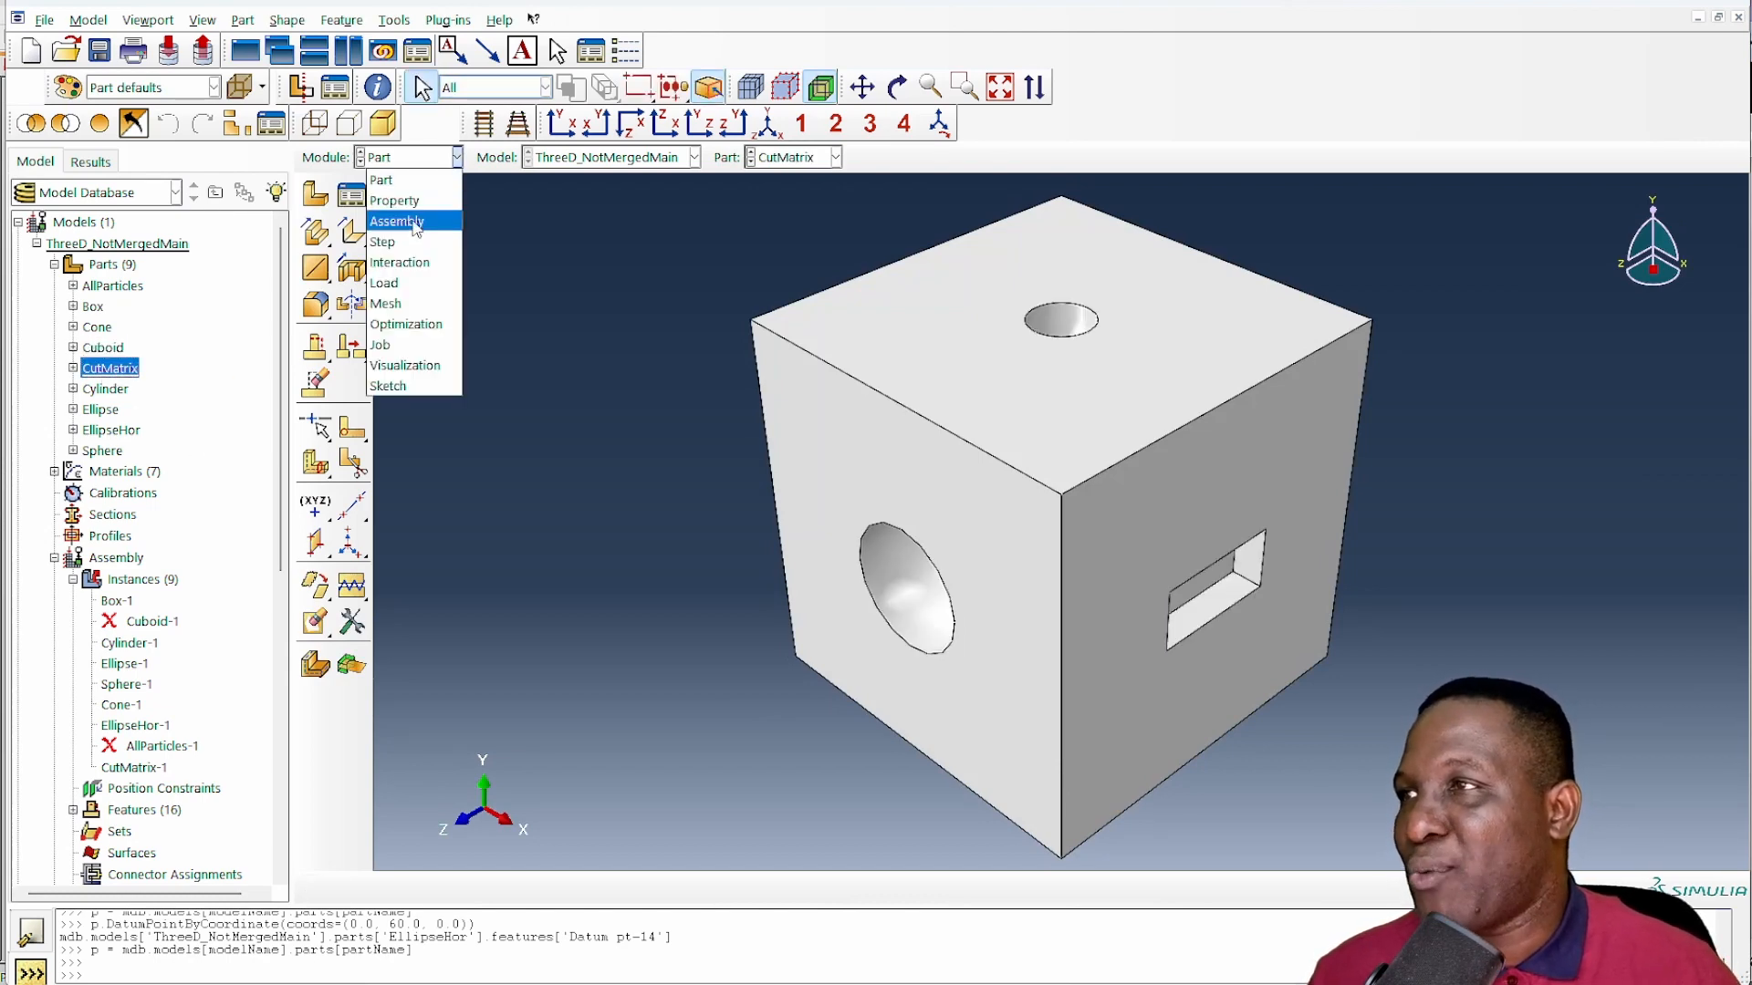
click(414, 217)
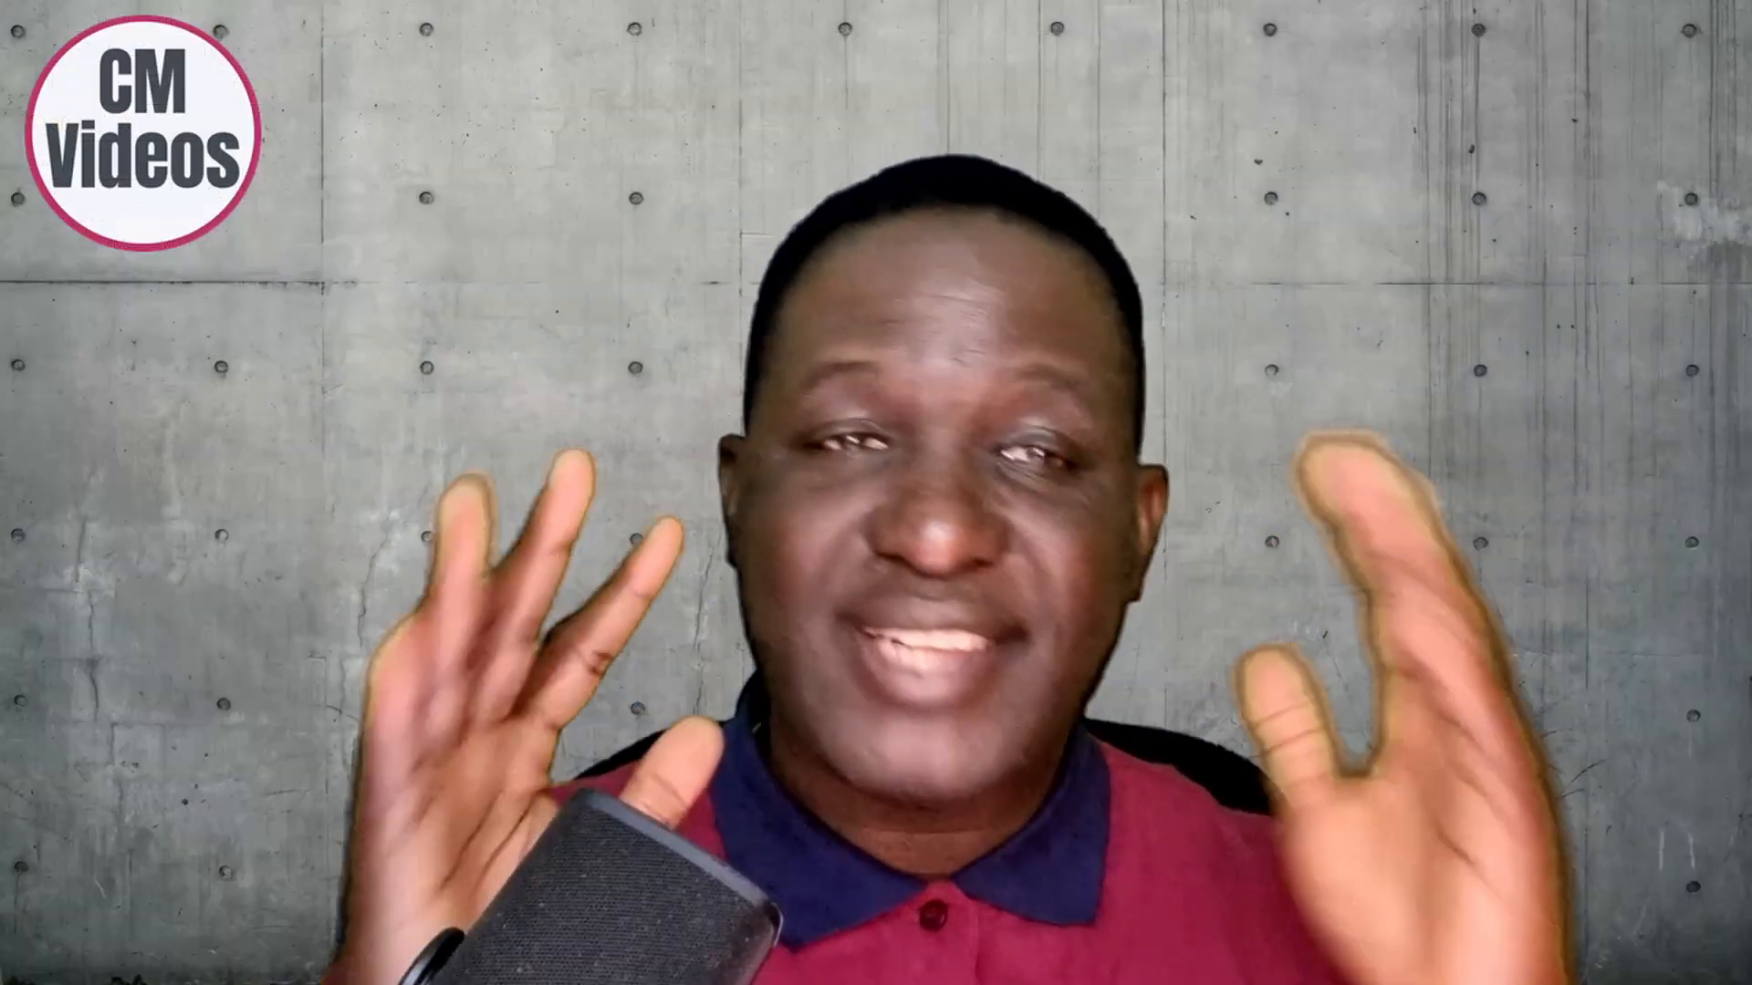